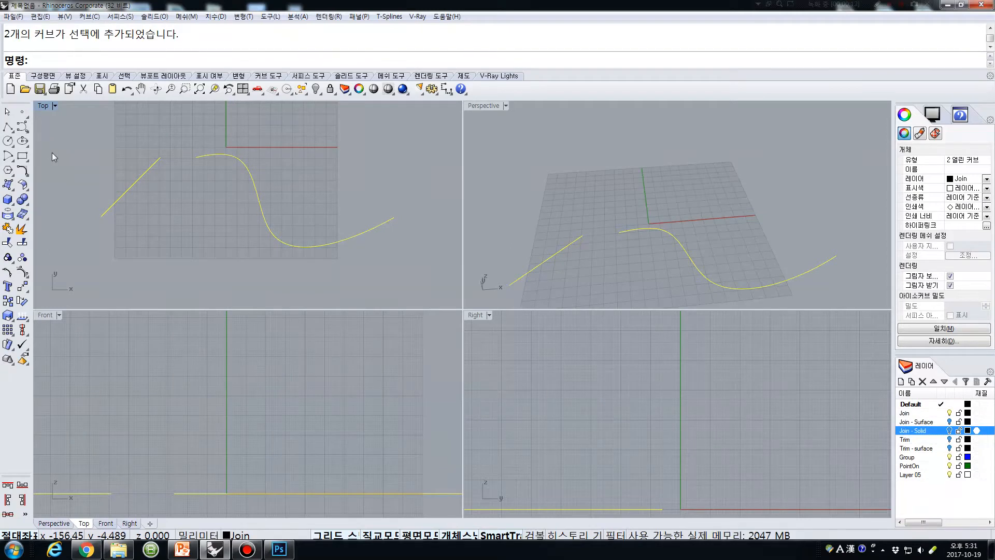
Try to join the selected line and wavy curve across the gap between them
{"action": "left_click", "coordinate": [8, 228]}
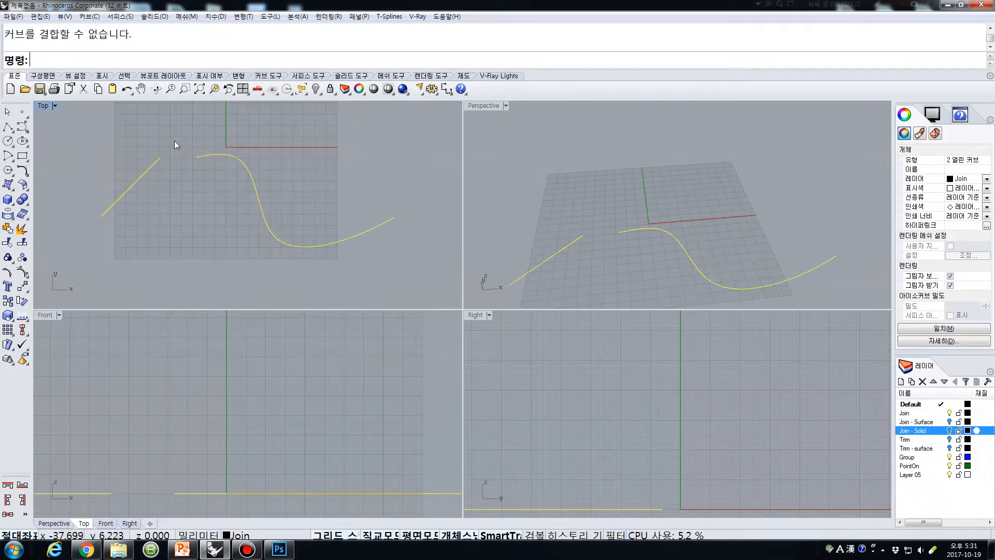
In an enlarged Top view, move the wavy curve so that its start point snaps to the line's upper endpoint
{"action": "double_click", "coordinate": [42, 106]}
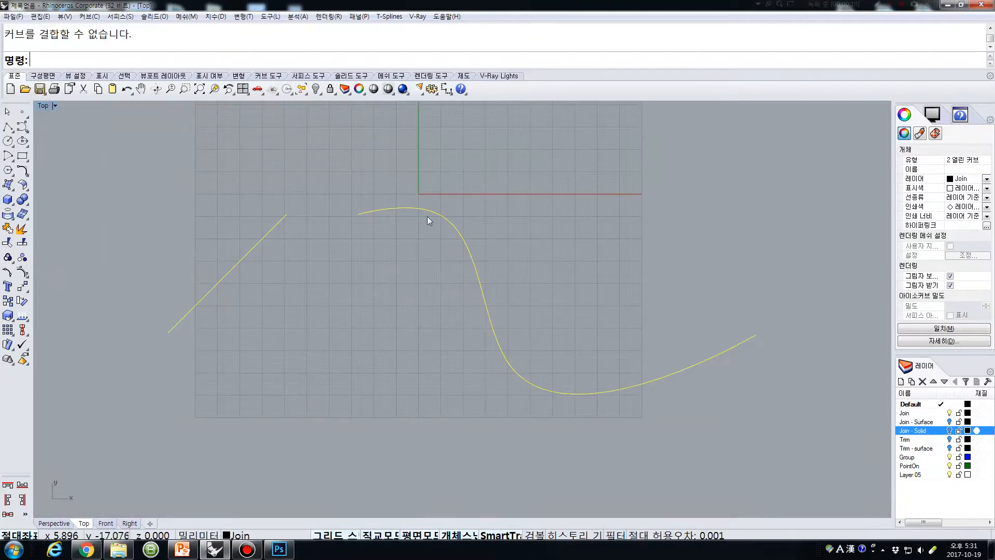
{"action": "type", "text": "m"}
{"action": "key", "text": "Return"}
{"action": "left_click", "coordinate": [359, 215]}
{"action": "key", "text": "Escape"}
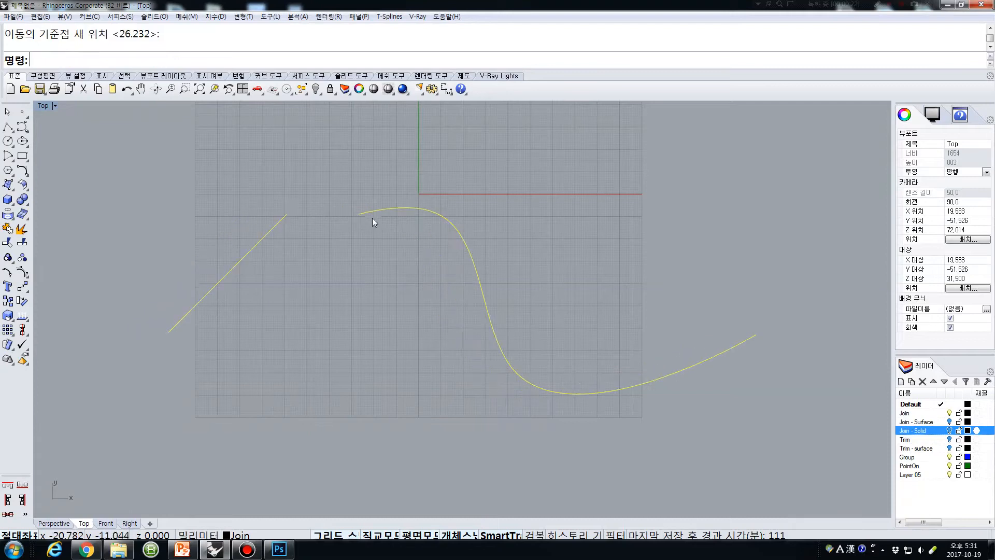
{"action": "left_click", "coordinate": [368, 216]}
{"action": "key", "text": "Return"}
{"action": "left_click", "coordinate": [360, 215]}
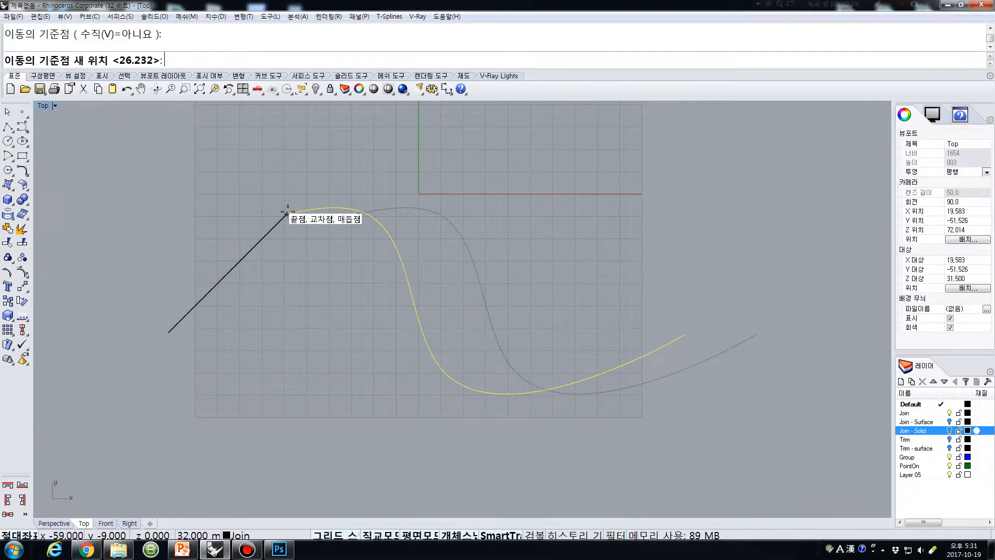
{"action": "left_click", "coordinate": [286, 214]}
Join the line and the wavy curve into a single open curve
{"action": "key", "text": "ctrl+a"}
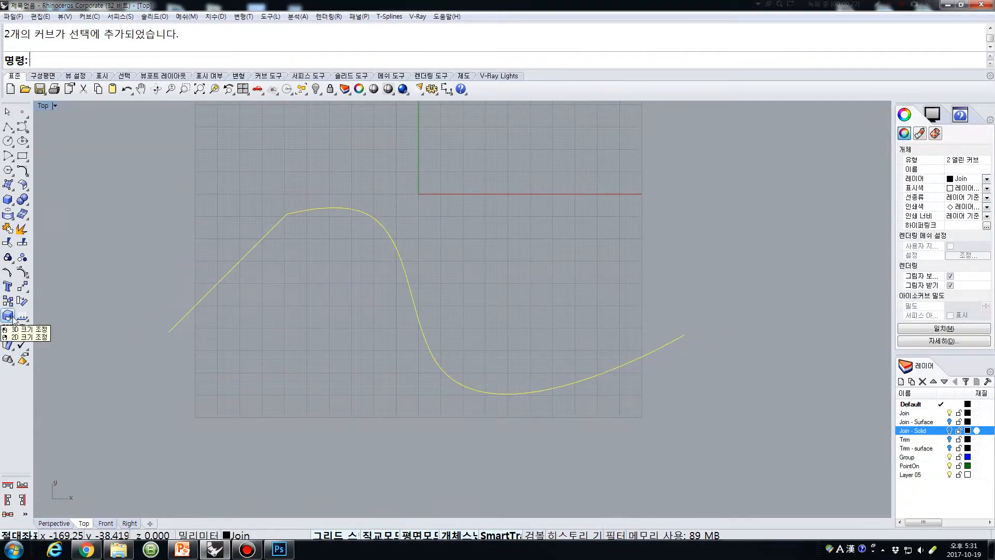
{"action": "left_click", "coordinate": [8, 228]}
{"action": "left_click", "coordinate": [283, 265]}
{"action": "left_click", "coordinate": [262, 236]}
{"action": "left_click", "coordinate": [307, 254]}
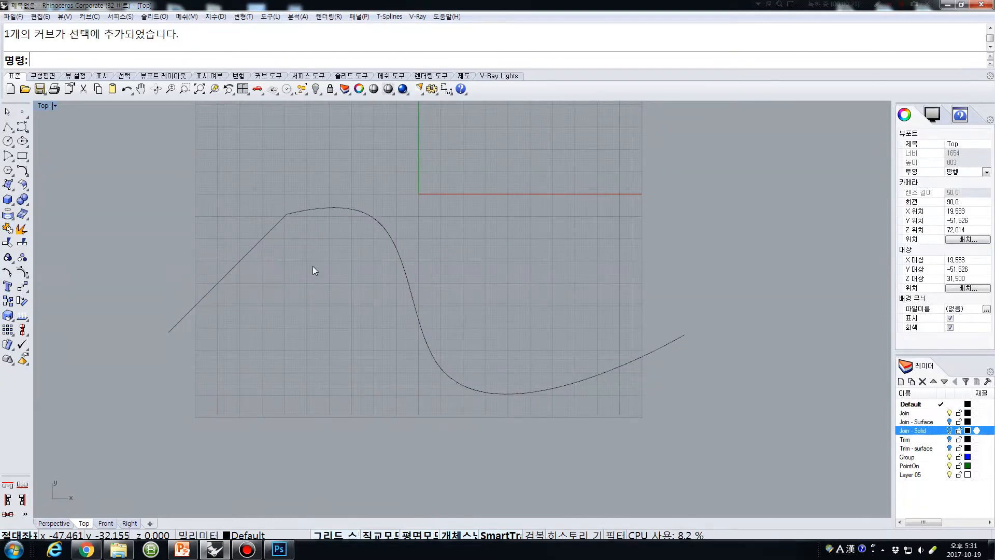
Explode the joined curve back into its separate line and wavy segments
{"action": "left_click", "coordinate": [299, 212]}
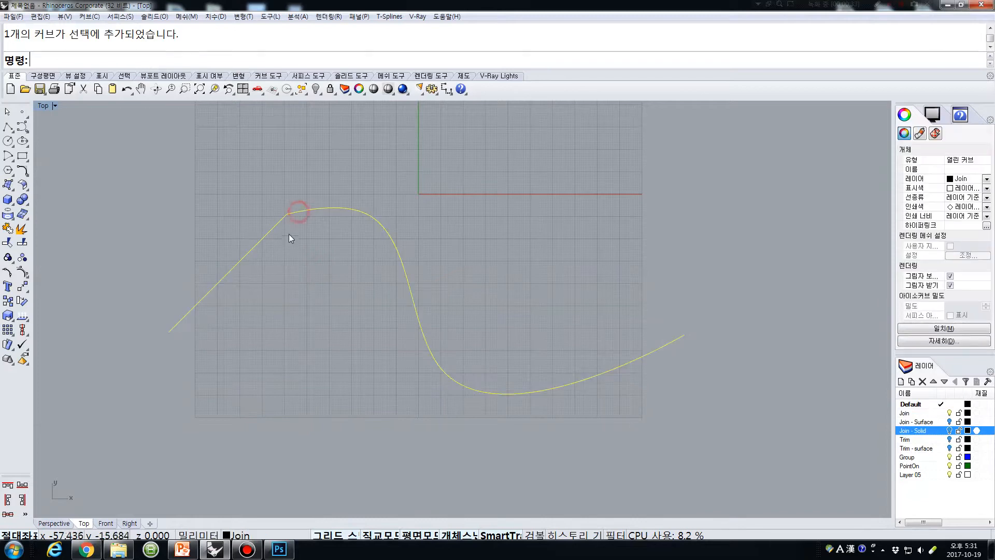
{"action": "left_click", "coordinate": [20, 229]}
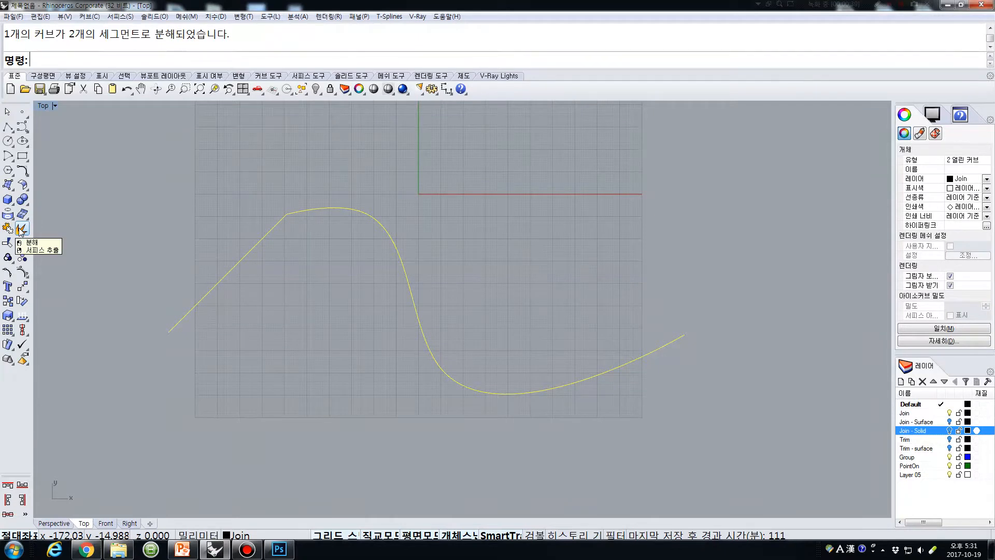
{"action": "left_click", "coordinate": [290, 251]}
Try moving the wavy segment up away from the line twice, undoing each move
{"action": "left_click", "coordinate": [311, 209]}
{"action": "left_click_drag", "start_coordinate": [311, 208], "coordinate": [311, 150]}
{"action": "left_click", "coordinate": [296, 229]}
{"action": "key", "text": "ctrl+z"}
{"action": "left_click", "coordinate": [347, 260]}
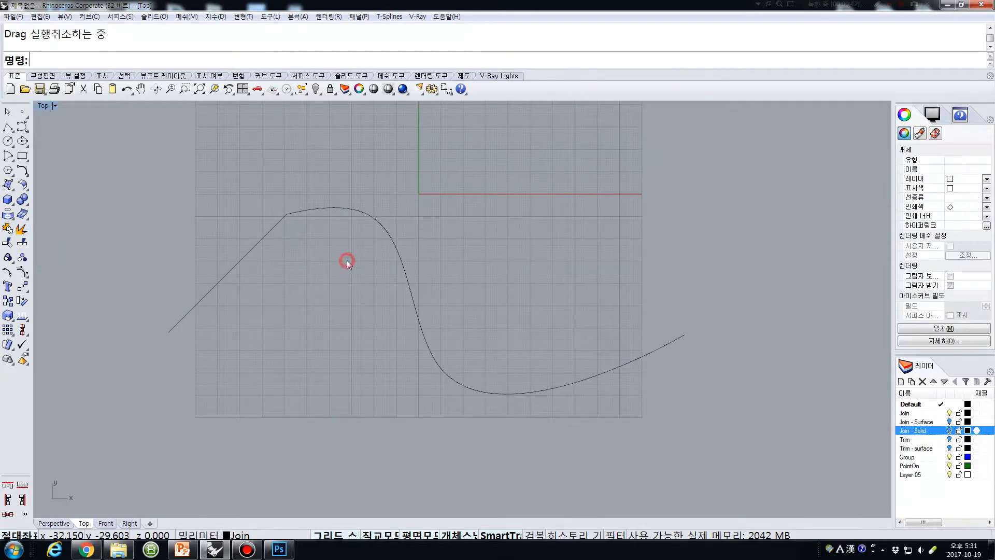
{"action": "left_click_drag", "start_coordinate": [359, 207], "coordinate": [378, 167]}
{"action": "left_click", "coordinate": [333, 215]}
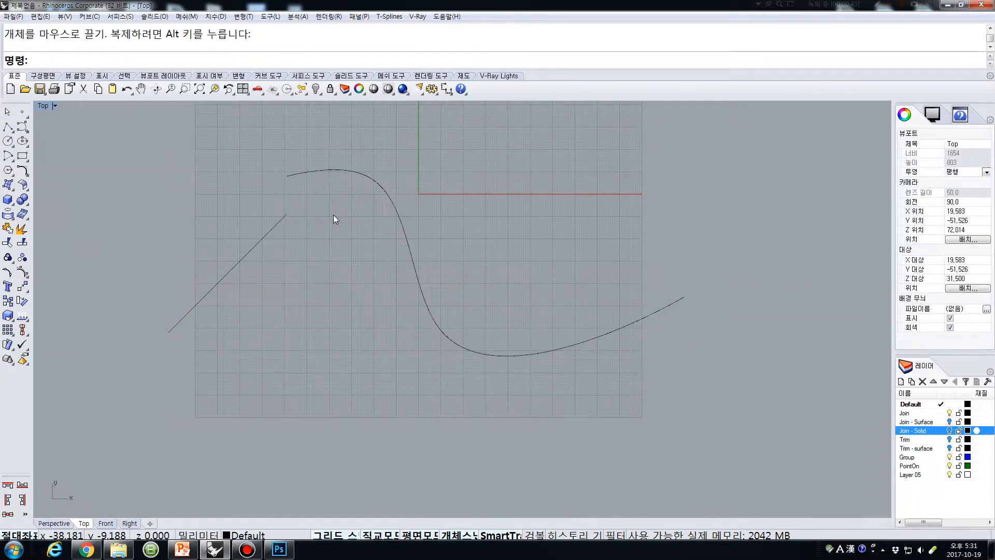
{"action": "key", "text": "ctrl+z"}
{"action": "left_click", "coordinate": [340, 229]}
Show the edit points of the wavy curve and compare it with the separate line
{"action": "left_click", "coordinate": [309, 210]}
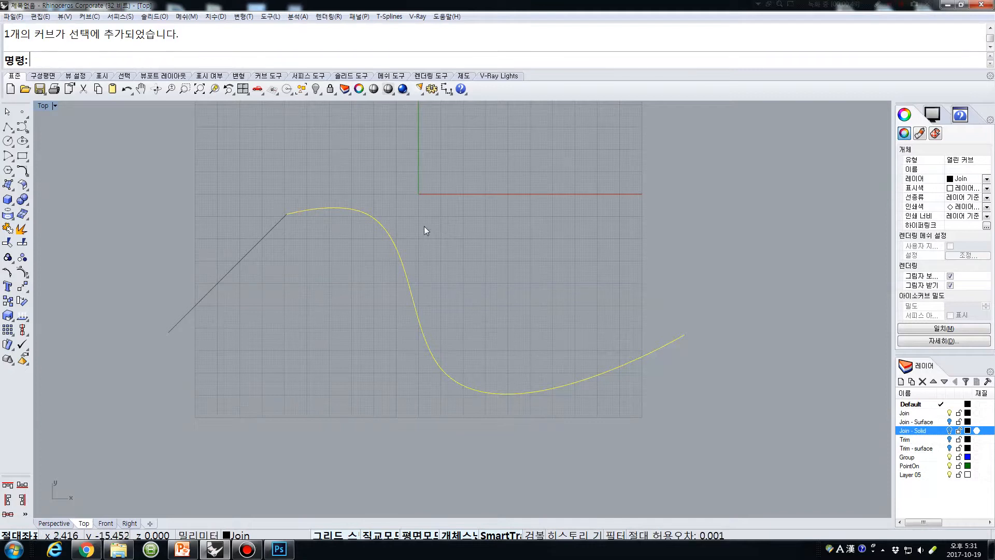
{"action": "left_click", "coordinate": [8, 272]}
{"action": "left_click", "coordinate": [355, 219]}
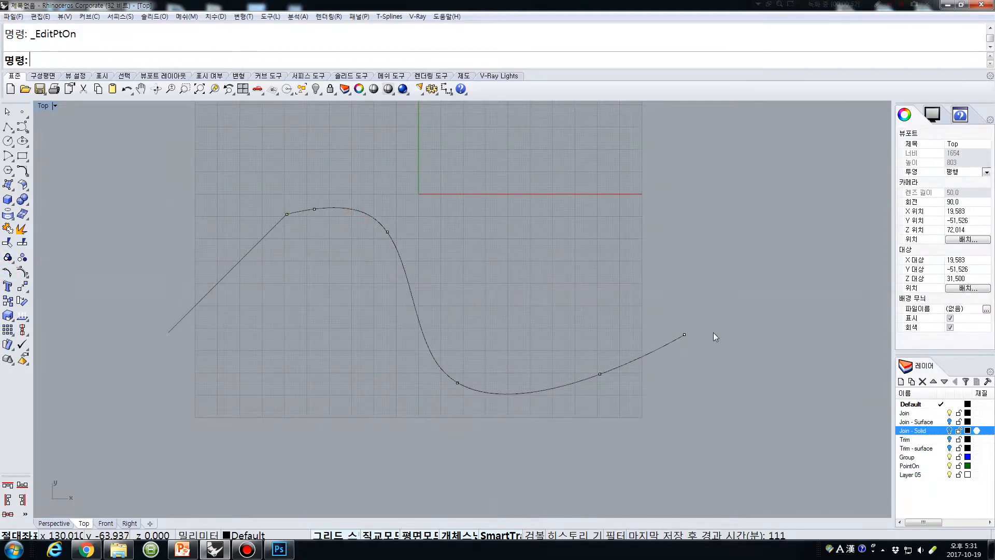
{"action": "left_click", "coordinate": [264, 239]}
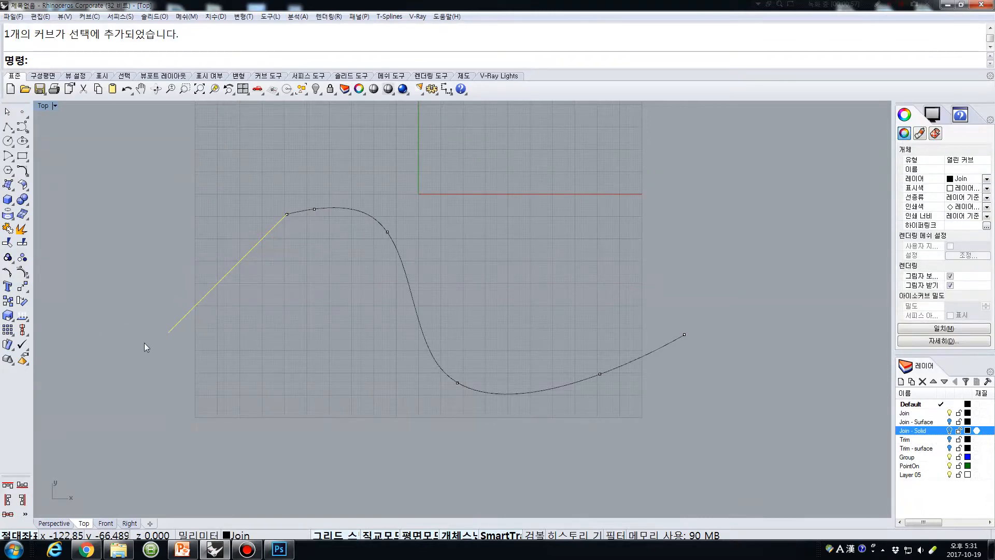
{"action": "left_click", "coordinate": [251, 251]}
{"action": "left_click", "coordinate": [330, 204]}
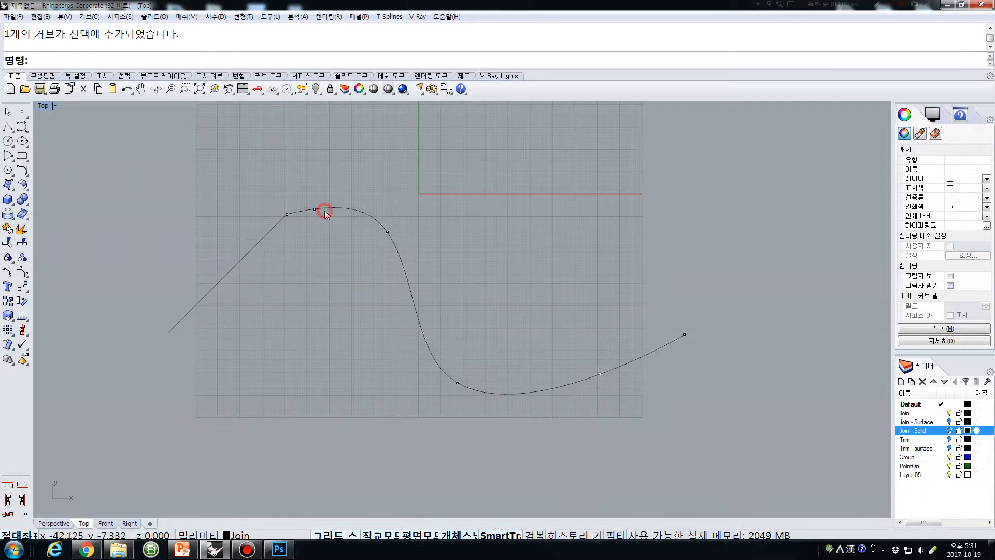
Hide the edit points, then join the line and the wavy curve again and check that they select as one
{"action": "left_click", "coordinate": [257, 236]}
{"action": "left_click", "coordinate": [328, 208]}
{"action": "left_click", "coordinate": [273, 233]}
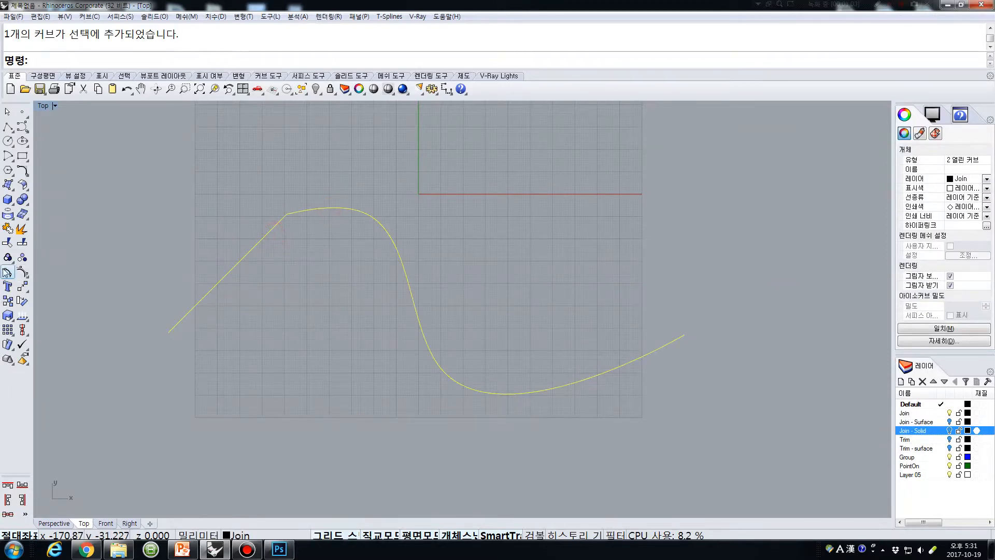
{"action": "left_click", "coordinate": [7, 229]}
{"action": "left_click", "coordinate": [271, 218]}
{"action": "left_click", "coordinate": [283, 222]}
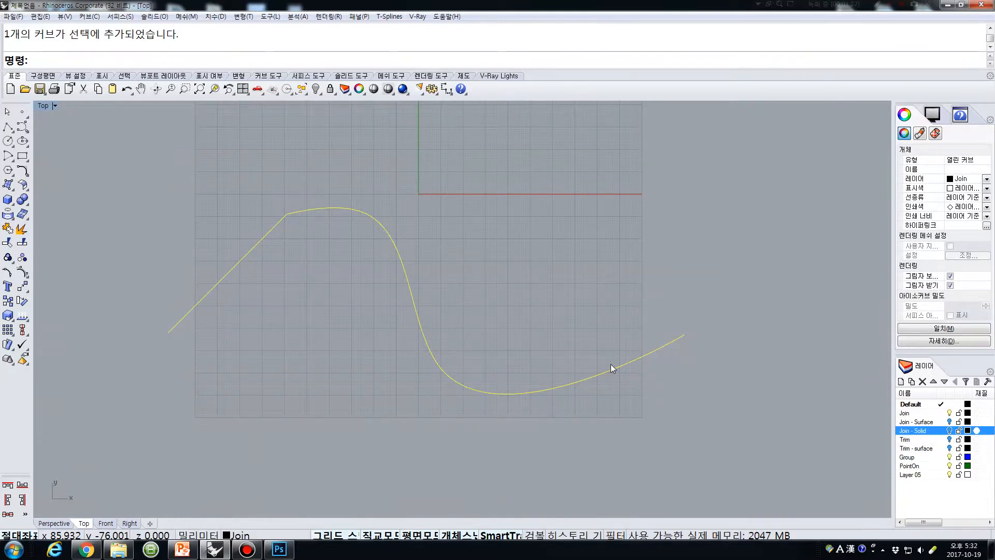
{"action": "left_click", "coordinate": [325, 256]}
{"action": "left_click", "coordinate": [273, 226]}
{"action": "left_click", "coordinate": [611, 306]}
Create a four-corner surface that starts at the line's upper endpoint and extends across the wavy curve
{"action": "left_click", "coordinate": [7, 184]}
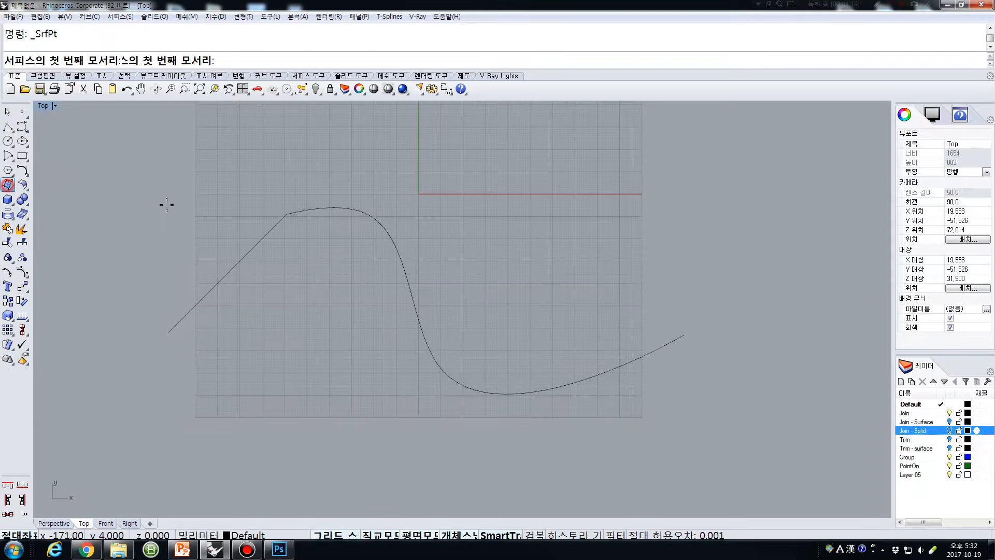
{"action": "left_click", "coordinate": [287, 214]}
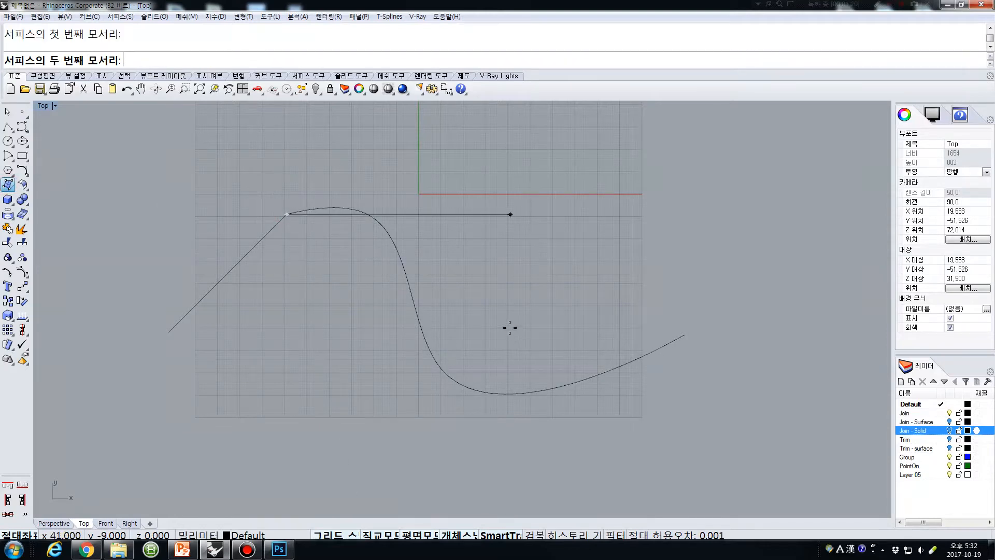
{"action": "left_click", "coordinate": [485, 288]}
{"action": "left_click", "coordinate": [395, 389]}
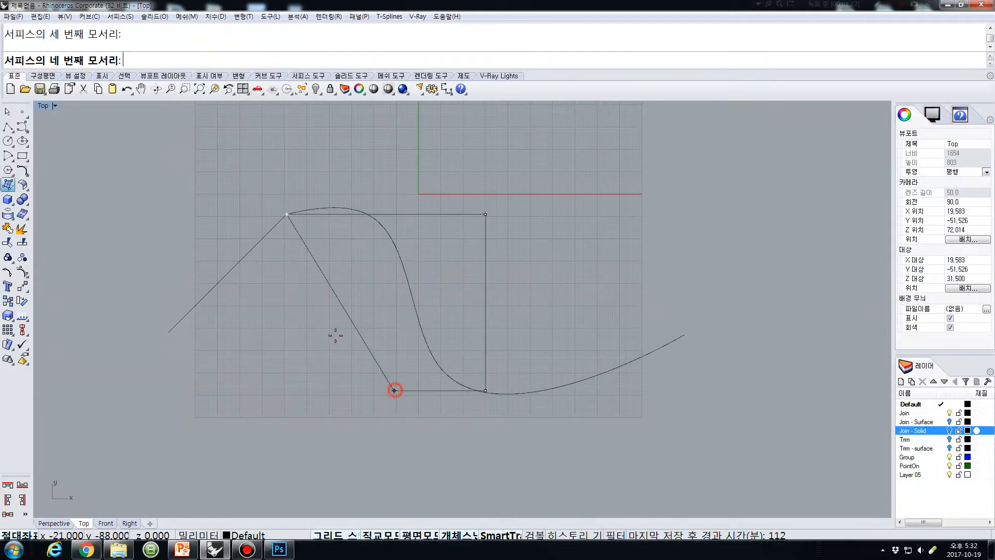
{"action": "left_click", "coordinate": [296, 304]}
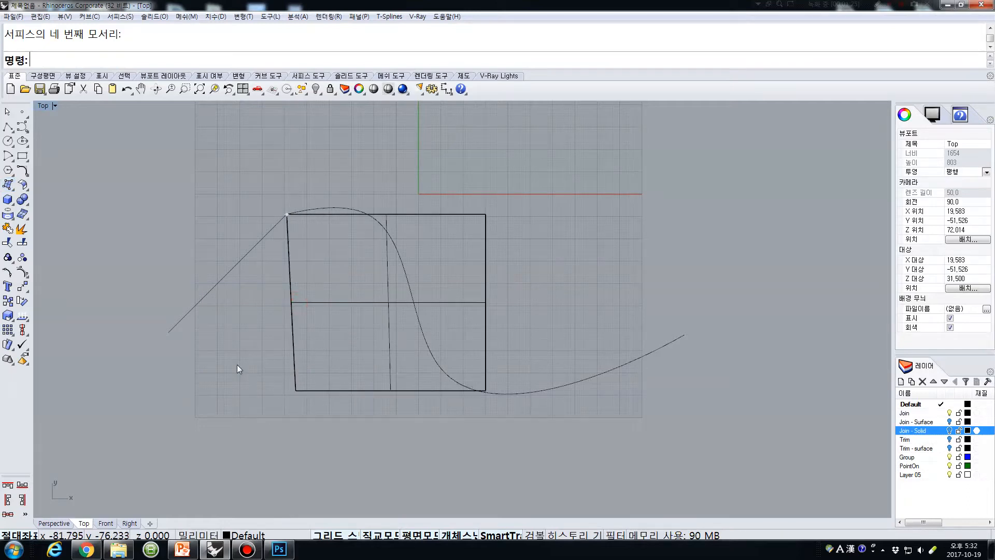
Explode the joined curve and move the wavy segment horizontally clear of the surface, leaving the line in place
{"action": "left_click", "coordinate": [421, 303]}
{"action": "left_click", "coordinate": [405, 273]}
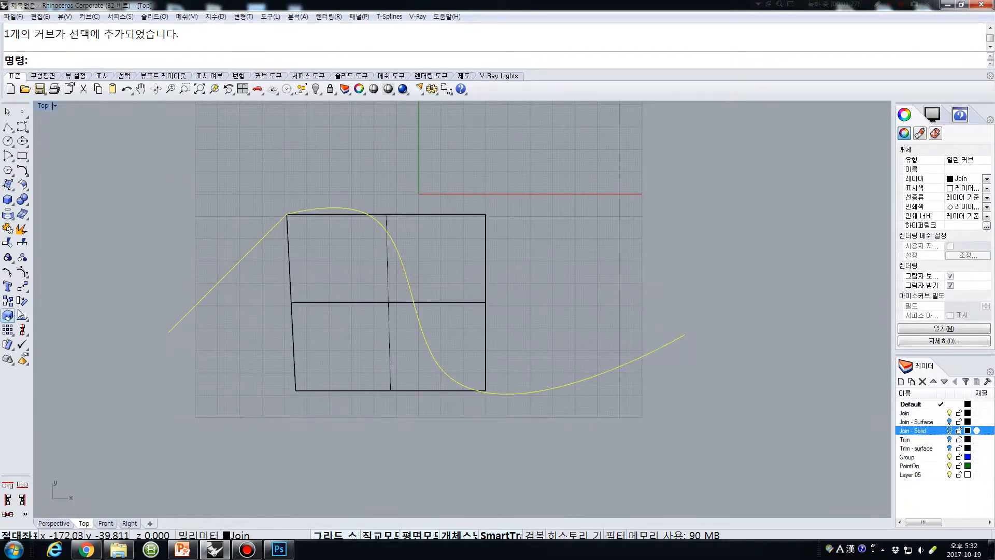
{"action": "left_click", "coordinate": [23, 232]}
{"action": "left_click", "coordinate": [319, 207]}
{"action": "left_click_drag", "start_coordinate": [319, 207], "coordinate": [588, 210]}
{"action": "left_click", "coordinate": [511, 268]}
Join the line with the upper edge of the surface, picking the line first
{"action": "left_click_drag", "start_coordinate": [373, 173], "coordinate": [267, 270]}
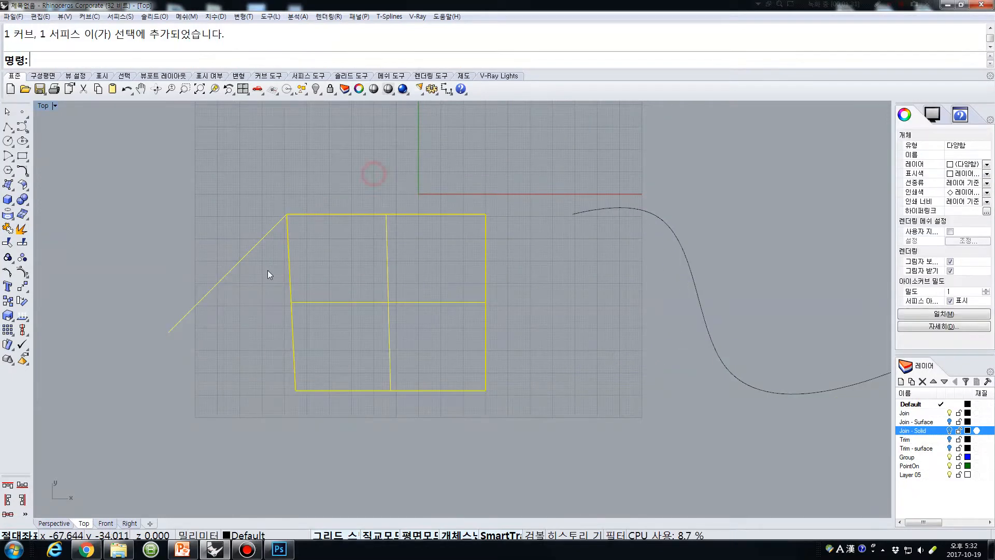
{"action": "left_click", "coordinate": [223, 278]}
{"action": "left_click", "coordinate": [321, 262]}
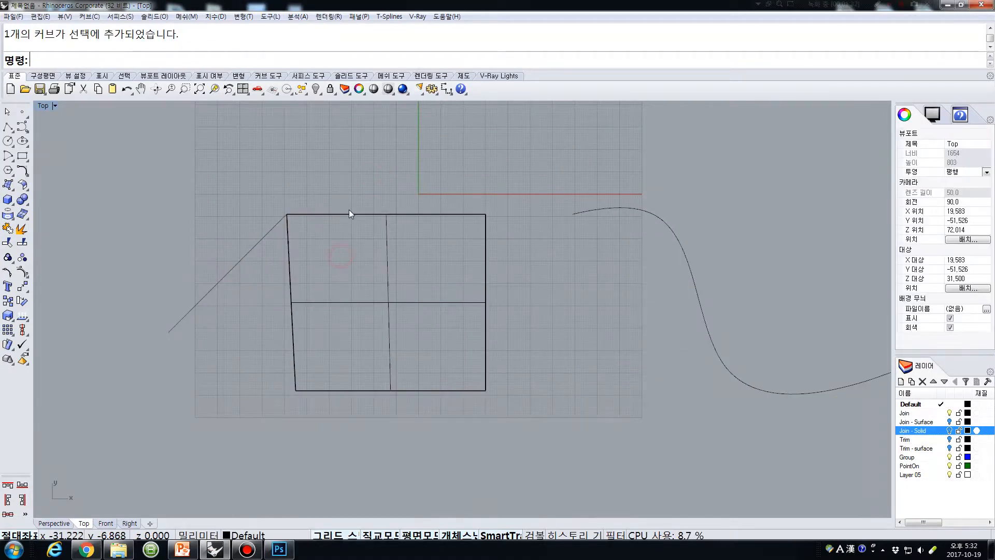
{"action": "left_click", "coordinate": [348, 212]}
{"action": "left_click_drag", "start_coordinate": [324, 185], "coordinate": [248, 244]}
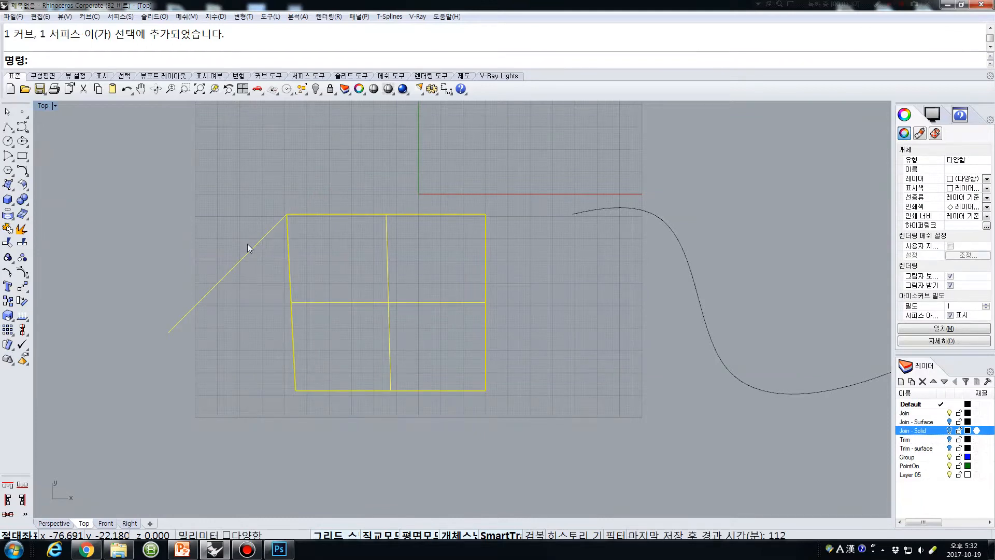
{"action": "left_click", "coordinate": [8, 228]}
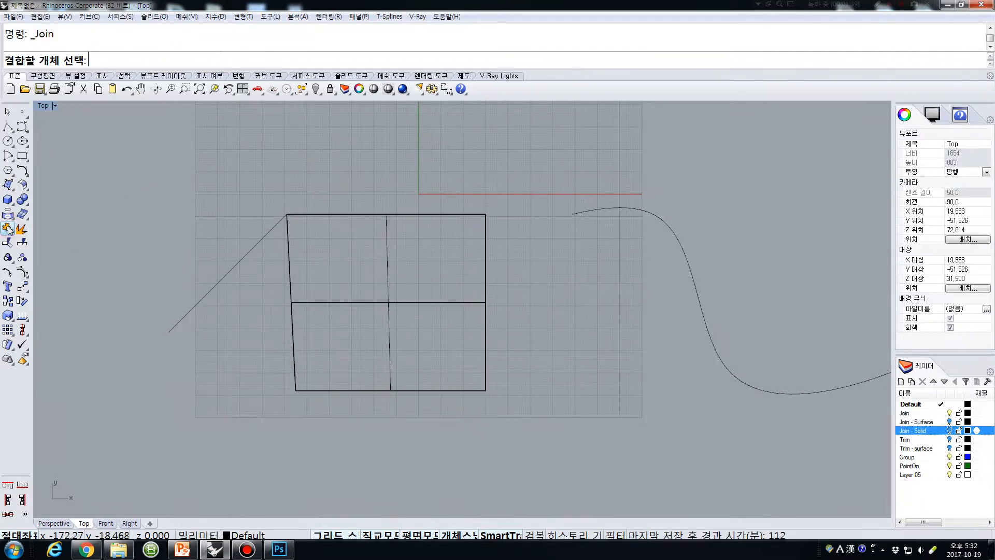
{"action": "left_click", "coordinate": [257, 238]}
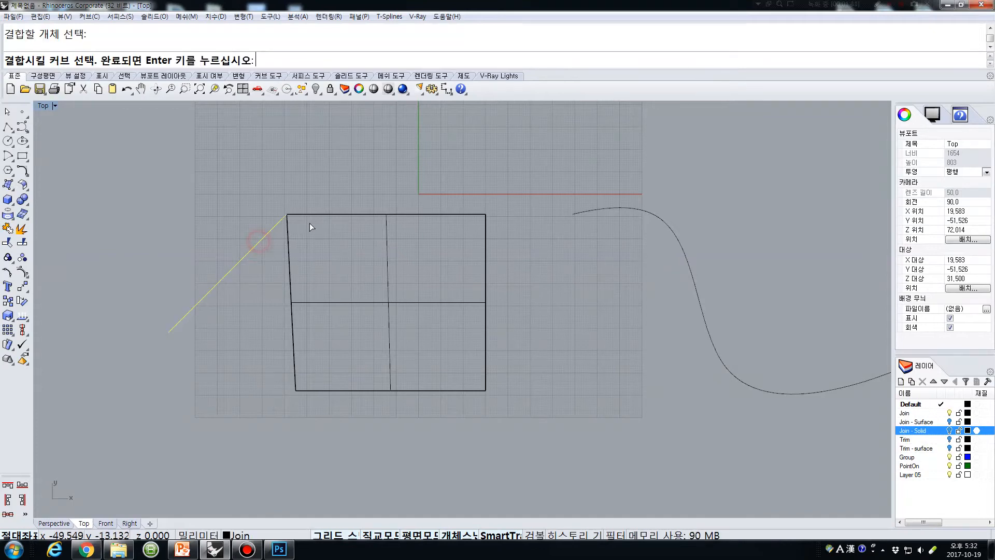
{"action": "left_click", "coordinate": [310, 217]}
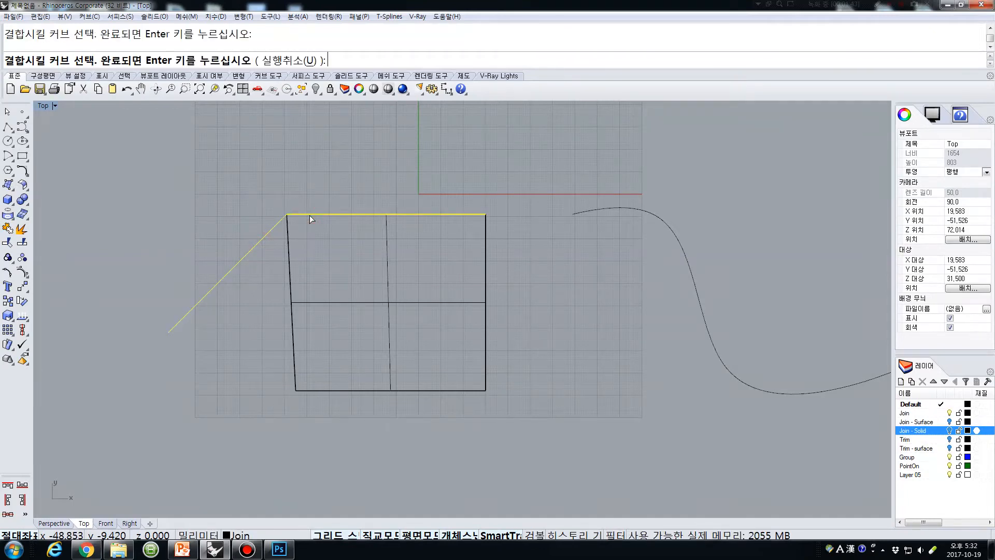
{"action": "key", "text": "Return"}
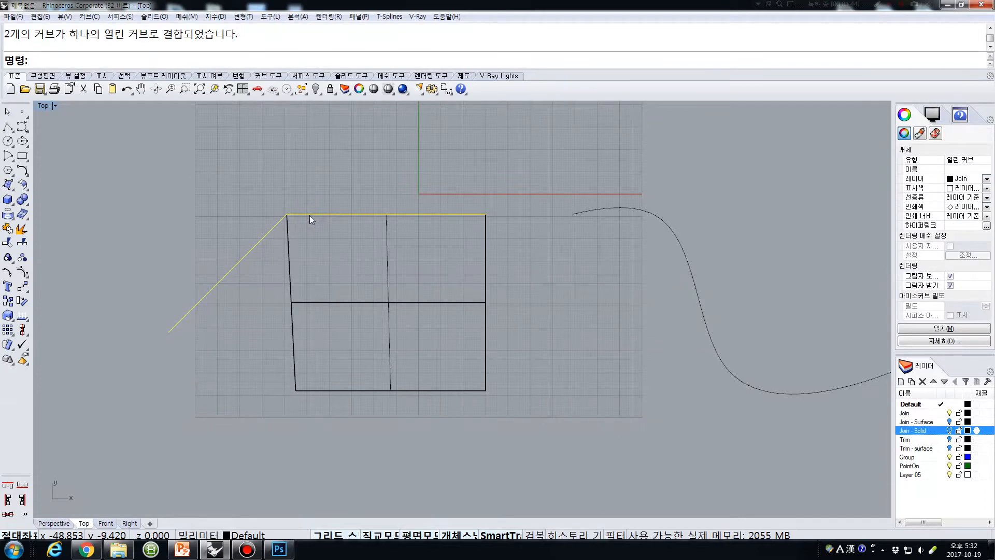
Move the newly joined curve up off the surface, then undo both the move and the join
{"action": "left_click_drag", "start_coordinate": [264, 228], "coordinate": [264, 167]}
{"action": "left_click", "coordinate": [246, 243]}
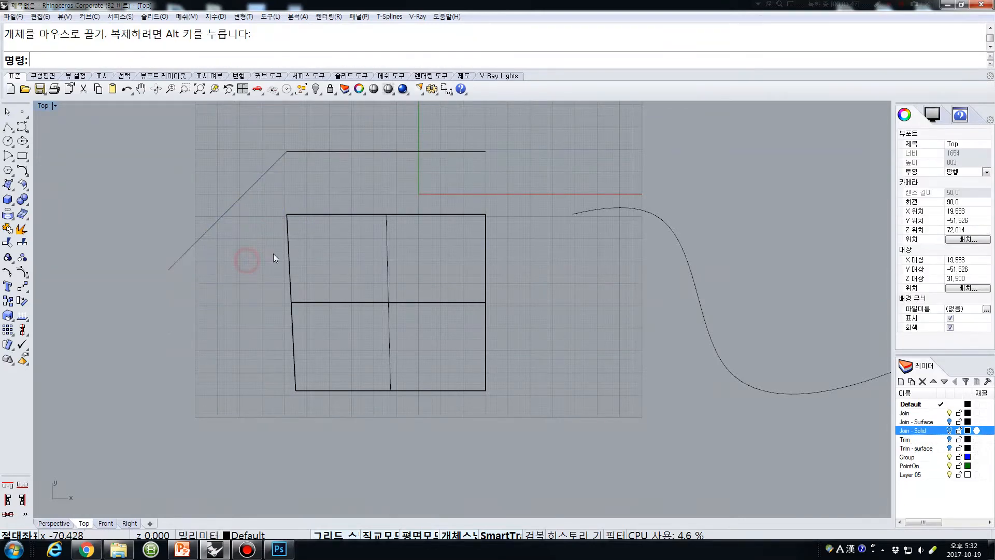
{"action": "key", "text": "ctrl+z"}
{"action": "key", "text": "ctrl+z"}
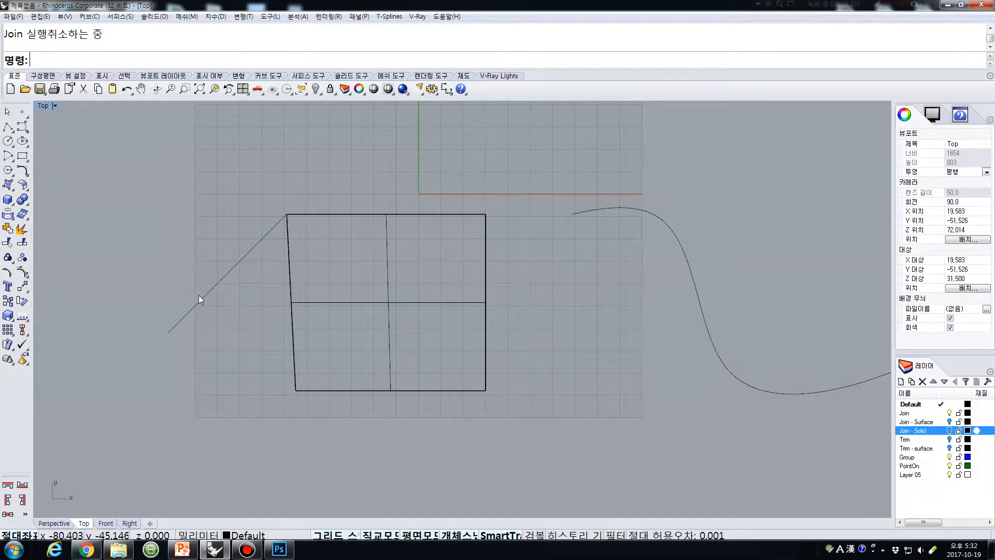
Try to join the surface with the line, picking the surface first
{"action": "left_click", "coordinate": [7, 228]}
{"action": "left_click", "coordinate": [363, 304]}
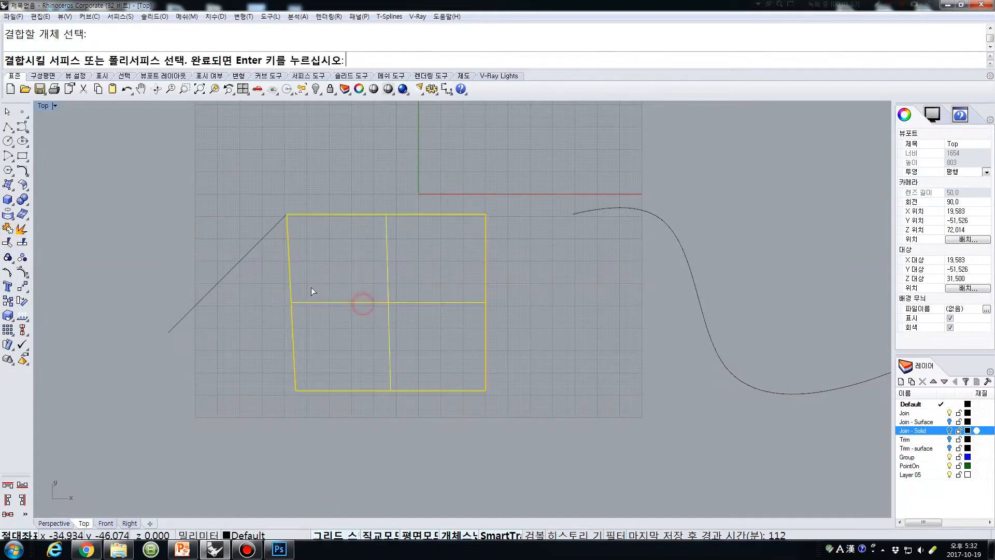
{"action": "left_click", "coordinate": [247, 255]}
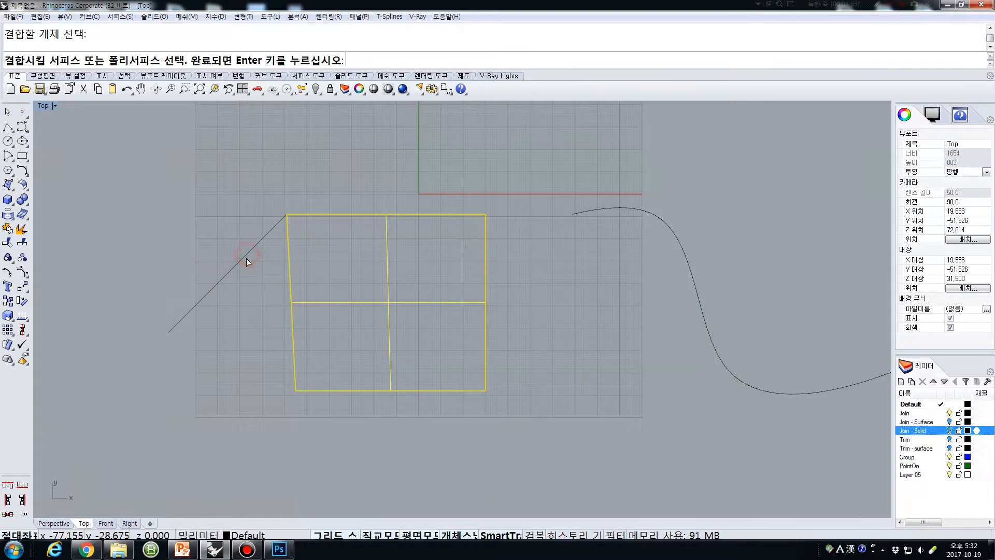
{"action": "left_click", "coordinate": [241, 257]}
{"action": "key", "text": "Return"}
{"action": "key", "text": "Return"}
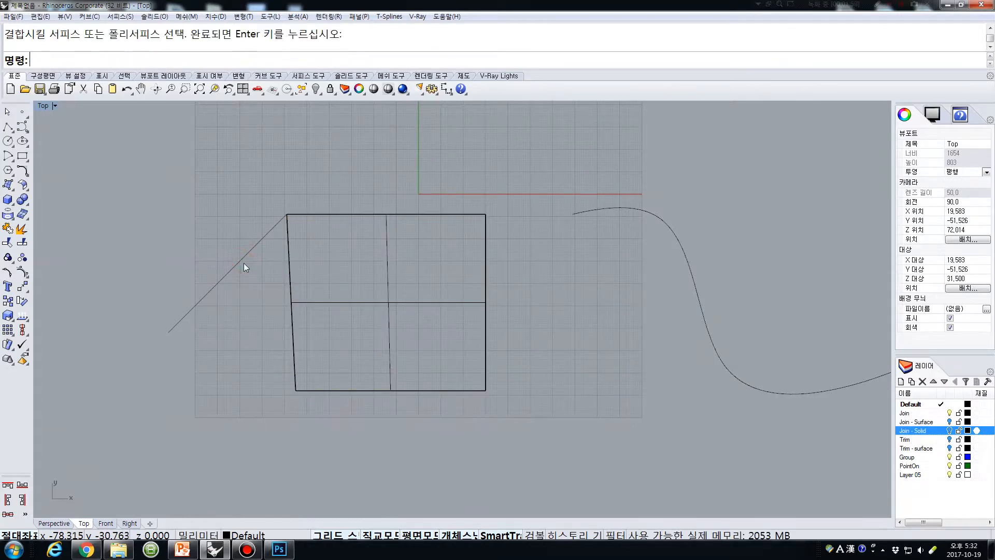
Try again to join the line with the surface, picking the line first and aiming inside the surface
{"action": "left_click", "coordinate": [240, 257]}
{"action": "left_click", "coordinate": [332, 301]}
{"action": "key", "text": "Return"}
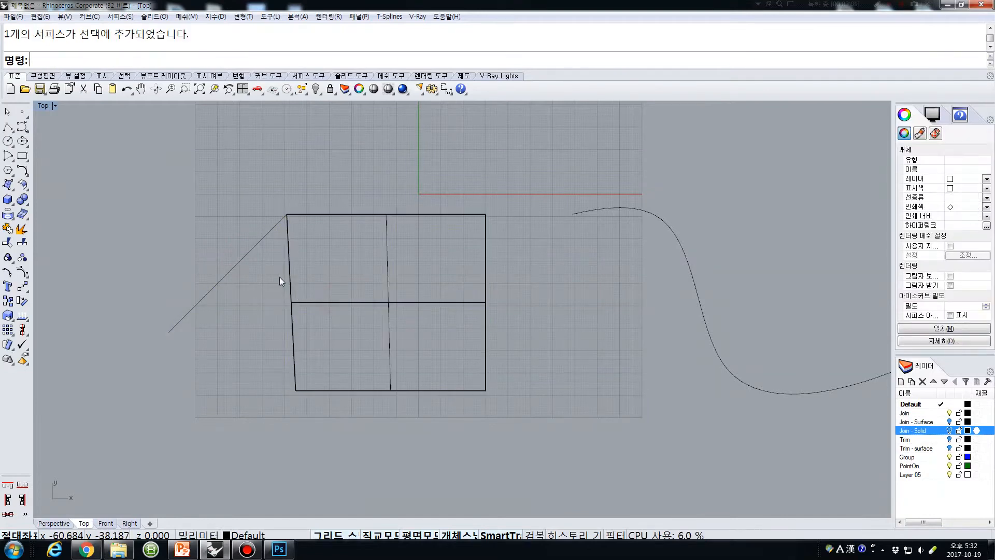
{"action": "key", "text": "Return"}
{"action": "left_click", "coordinate": [238, 262]}
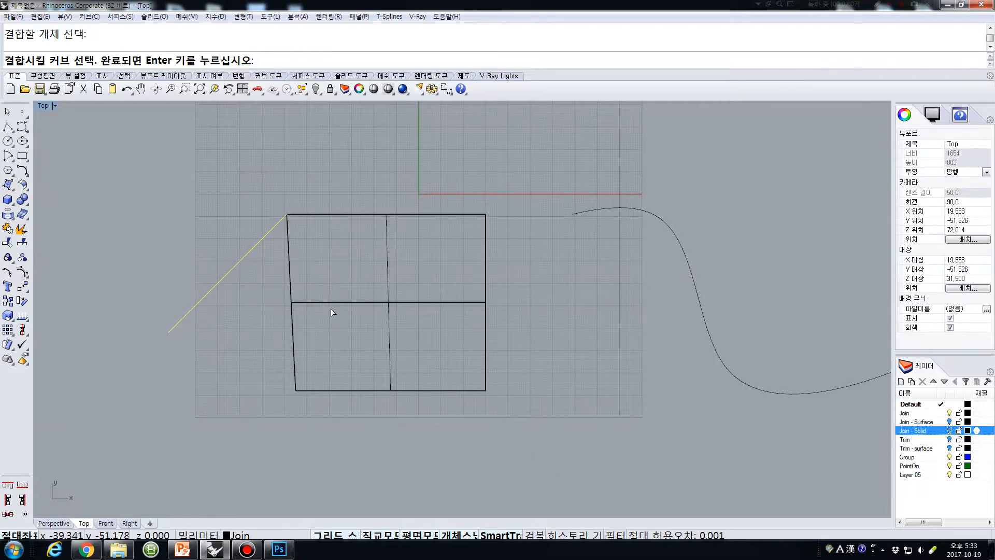
{"action": "key", "text": "Escape"}
Try to join the line and the surface by selecting both together beforehand, then check each one and clear the selection
{"action": "left_click_drag", "start_coordinate": [101, 151], "coordinate": [574, 459]}
{"action": "left_click", "coordinate": [8, 242]}
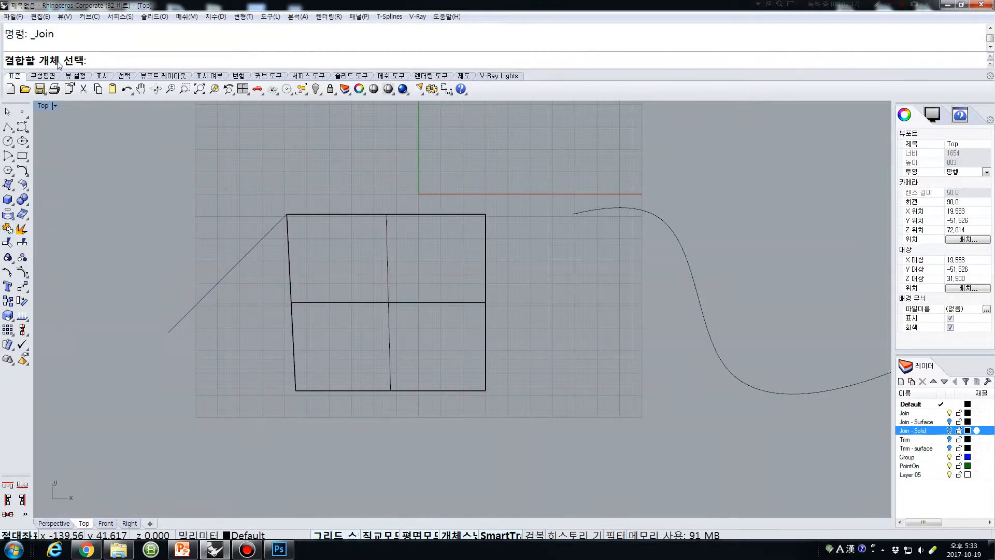
{"action": "key", "text": "Return"}
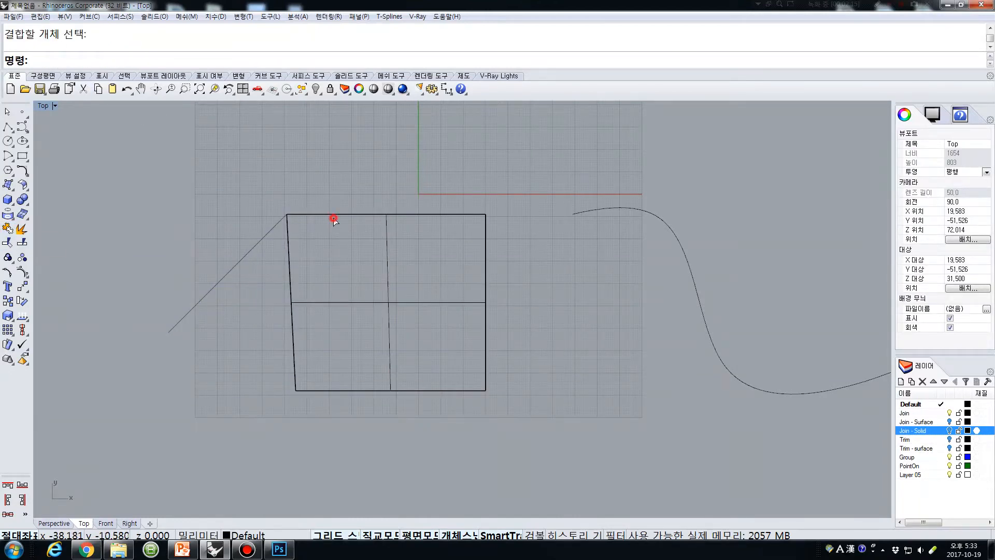
{"action": "left_click", "coordinate": [330, 216]}
{"action": "left_click", "coordinate": [217, 253]}
{"action": "left_click", "coordinate": [394, 175]}
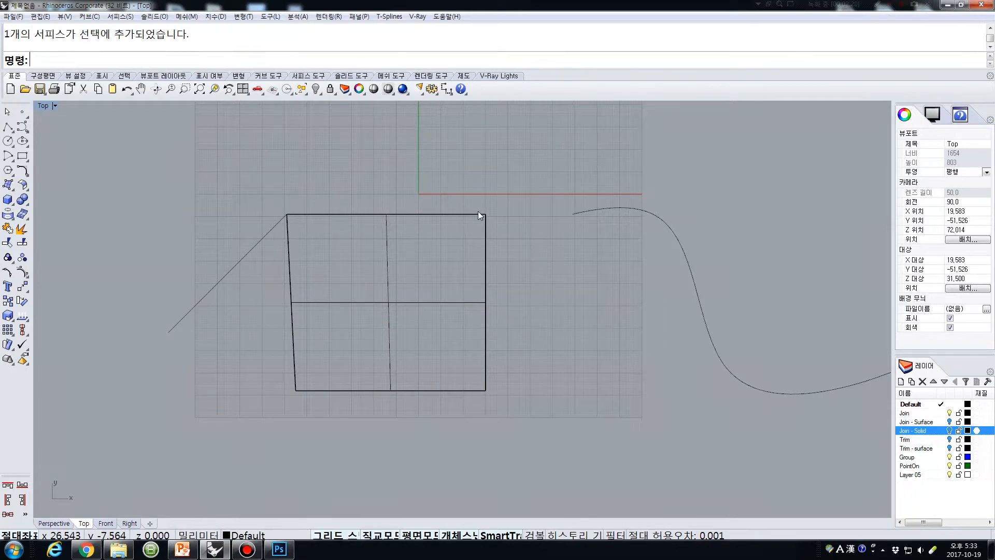
Hide the Join layer, show the Join - Surface layer and delete the leftover single surface from the curve test
{"action": "left_click", "coordinate": [950, 412]}
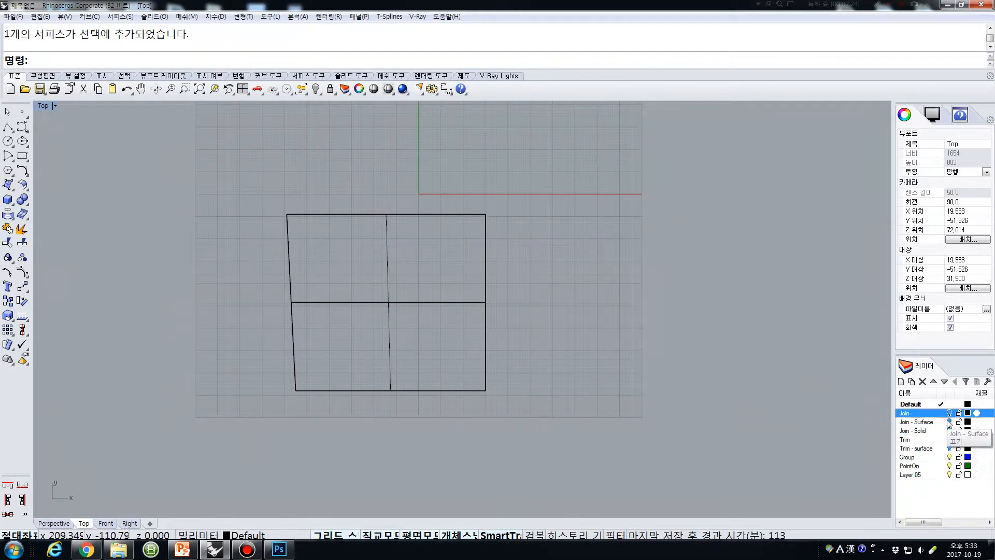
{"action": "left_click", "coordinate": [949, 421]}
{"action": "scroll", "coordinate": [664, 291], "scroll_direction": "down", "scroll_amount": 5}
{"action": "left_click_drag", "start_coordinate": [710, 175], "coordinate": [500, 234]}
{"action": "left_click", "coordinate": [501, 296]}
{"action": "key", "text": "Delete"}
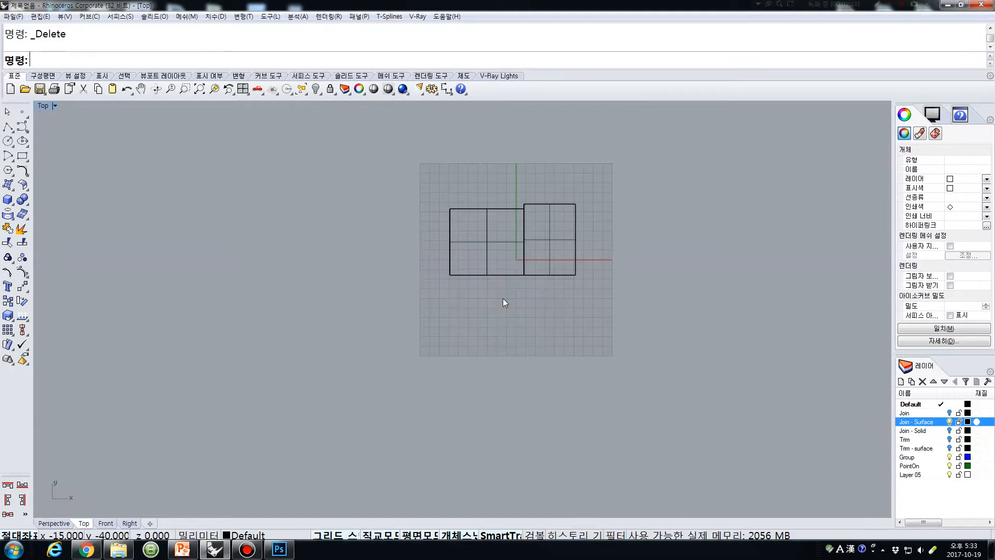
Switch from the Top view to a maximized Perspective view showing the flat and slanted surfaces at an angle
{"action": "left_click_drag", "start_coordinate": [428, 174], "coordinate": [603, 303]}
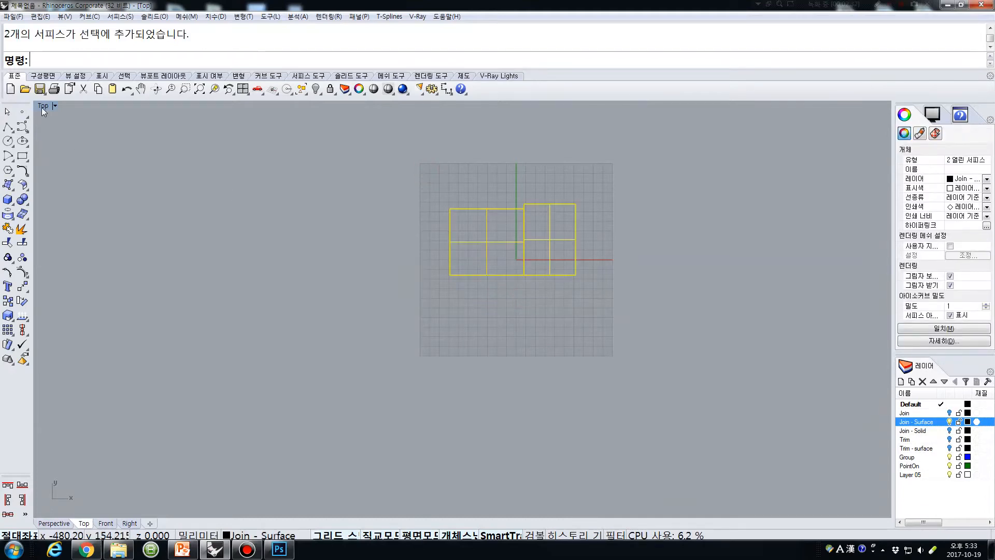
{"action": "double_click", "coordinate": [42, 105]}
{"action": "right_click_drag", "start_coordinate": [704, 246], "coordinate": [511, 144]}
{"action": "double_click", "coordinate": [487, 106]}
{"action": "right_click_drag", "start_coordinate": [395, 365], "coordinate": [505, 372]}
Move the slanted surface a short distance away from the flat one, leaving a gap between their facing edges
{"action": "left_click", "coordinate": [505, 371]}
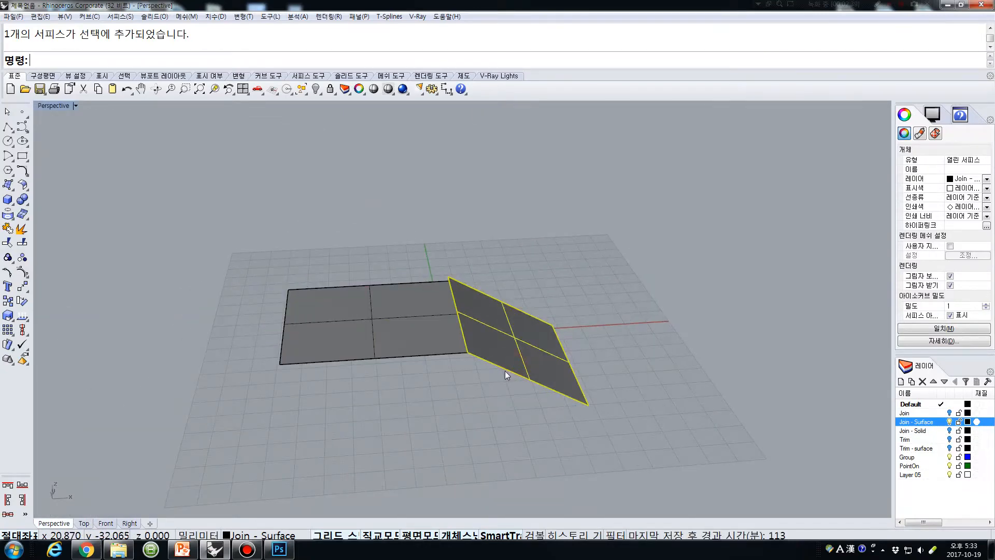
{"action": "type", "text": "m"}
{"action": "key", "text": "Return"}
{"action": "left_click", "coordinate": [458, 408]}
{"action": "left_click", "coordinate": [481, 414]}
Try to join the two separated surfaces by selecting both, then pick each one to check whether they are combined
{"action": "right_click_drag", "start_coordinate": [566, 421], "coordinate": [502, 433]}
{"action": "left_click_drag", "start_coordinate": [511, 289], "coordinate": [407, 355]}
{"action": "left_click", "coordinate": [8, 228]}
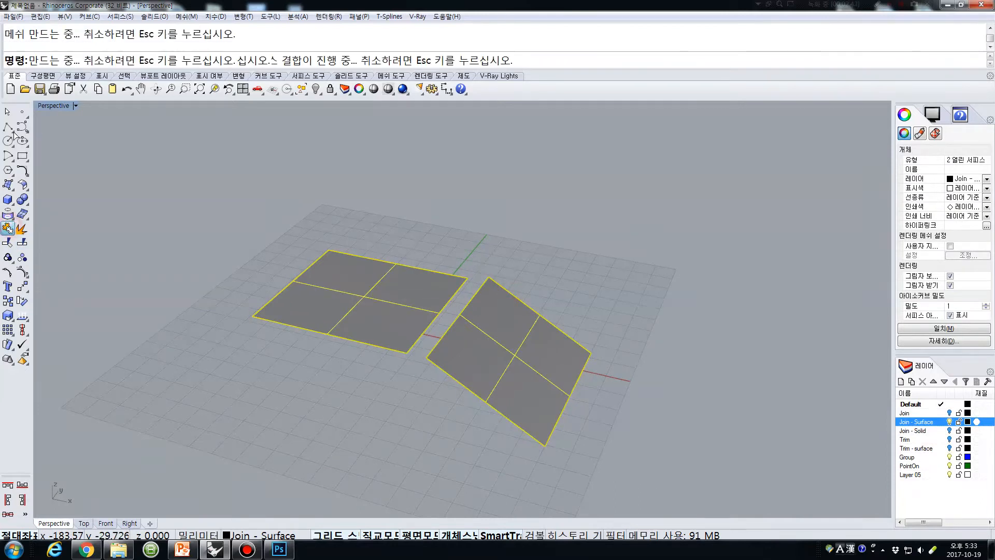
{"action": "left_click", "coordinate": [384, 196]}
{"action": "left_click", "coordinate": [395, 273]}
{"action": "left_click", "coordinate": [531, 348]}
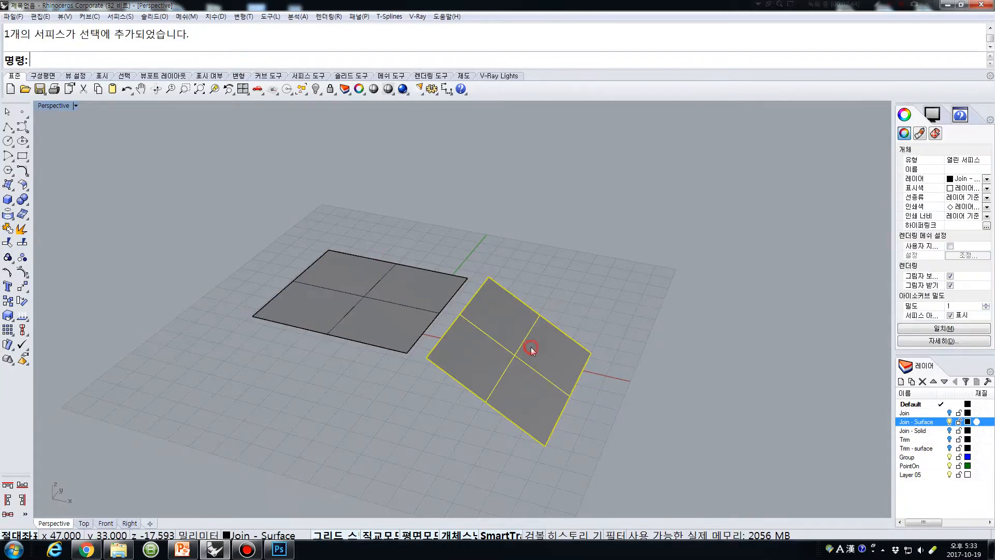
Retry Join starting from the slanted surface, then undo the join and the surface's move
{"action": "key", "text": "Return"}
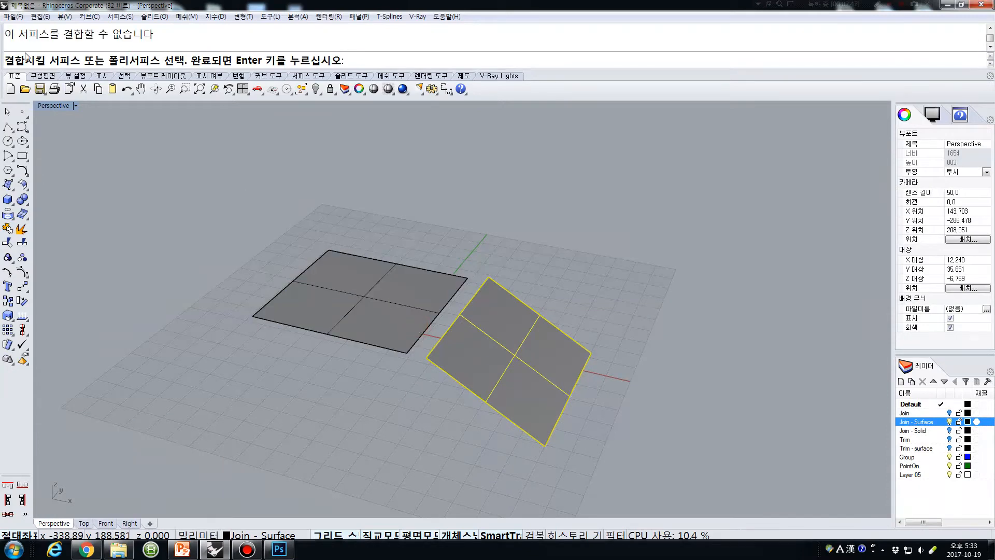
{"action": "left_click", "coordinate": [539, 241]}
{"action": "left_click", "coordinate": [533, 252]}
{"action": "key", "text": "Return"}
{"action": "key", "text": "ctrl+z"}
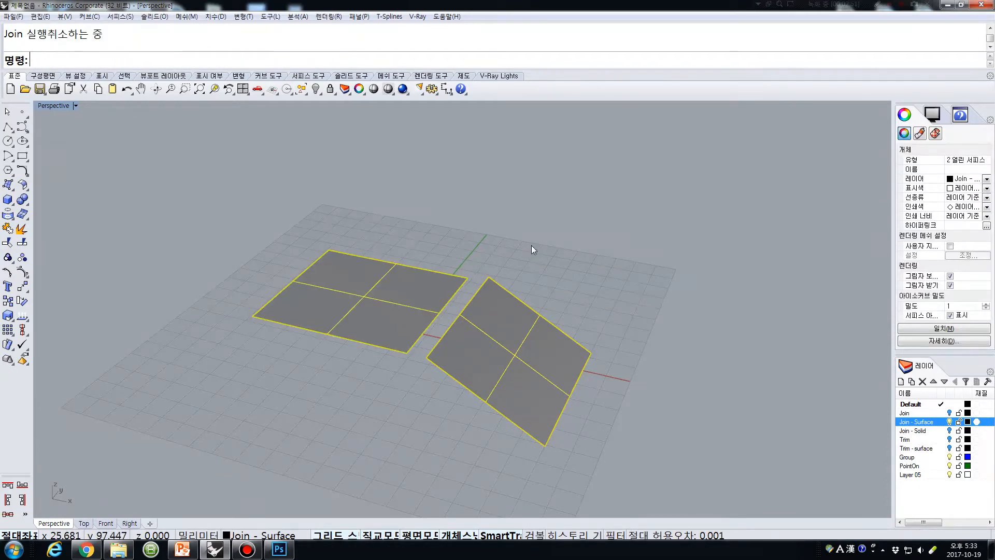
{"action": "key", "text": "ctrl+z"}
{"action": "left_click", "coordinate": [531, 245]}
Check whether the two touching surfaces are separate objects and examine their shared edge from several angles
{"action": "left_click", "coordinate": [468, 338]}
{"action": "left_click", "coordinate": [402, 328]}
{"action": "right_click_drag", "start_coordinate": [353, 386], "coordinate": [447, 440]}
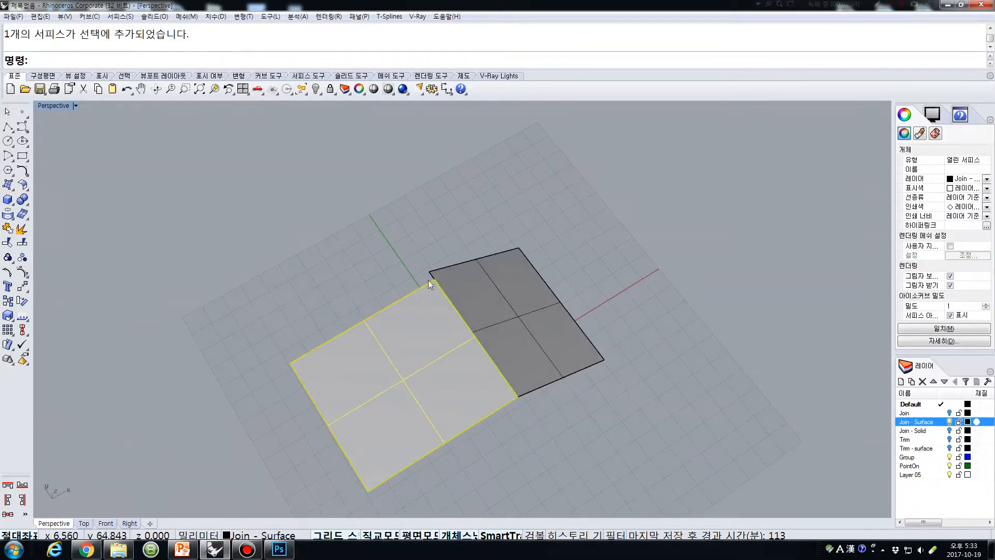
{"action": "left_click", "coordinate": [574, 426]}
{"action": "right_click_drag", "start_coordinate": [701, 429], "coordinate": [619, 386]}
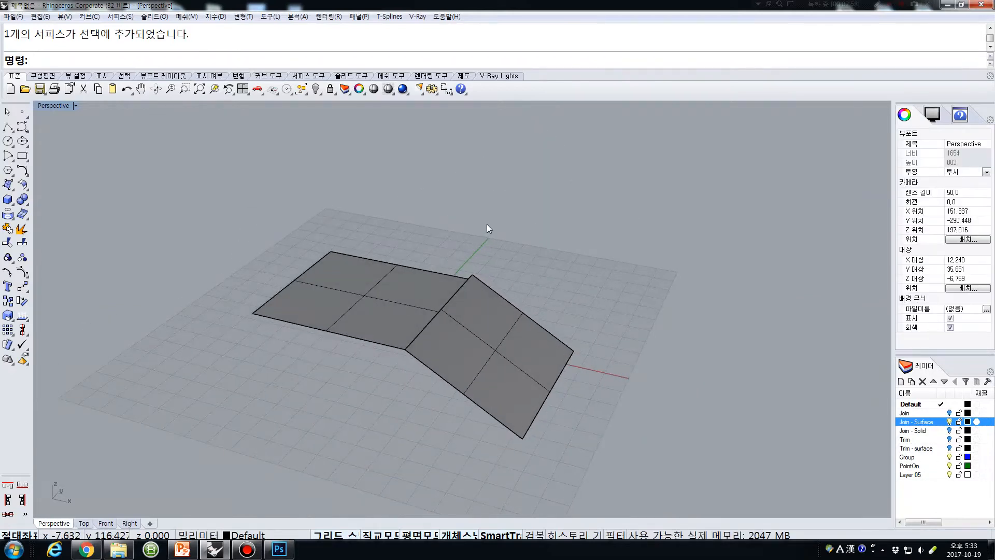
{"action": "left_click_drag", "start_coordinate": [460, 249], "coordinate": [332, 345]}
{"action": "left_click", "coordinate": [170, 337]}
Join the flat surface with the slanted surface along their shared edge
{"action": "left_click", "coordinate": [8, 228]}
{"action": "left_click", "coordinate": [363, 316]}
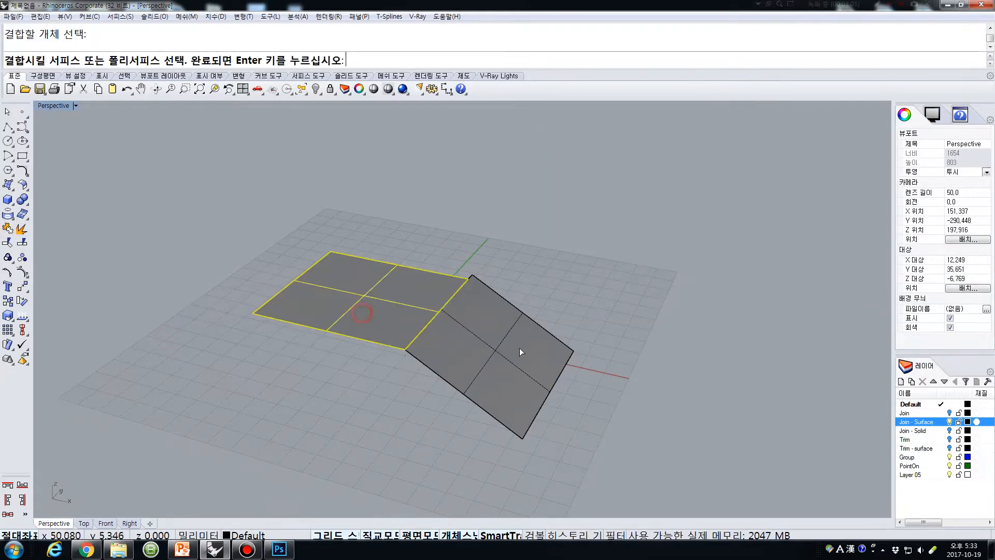
{"action": "left_click", "coordinate": [520, 349]}
{"action": "right_click", "coordinate": [520, 347]}
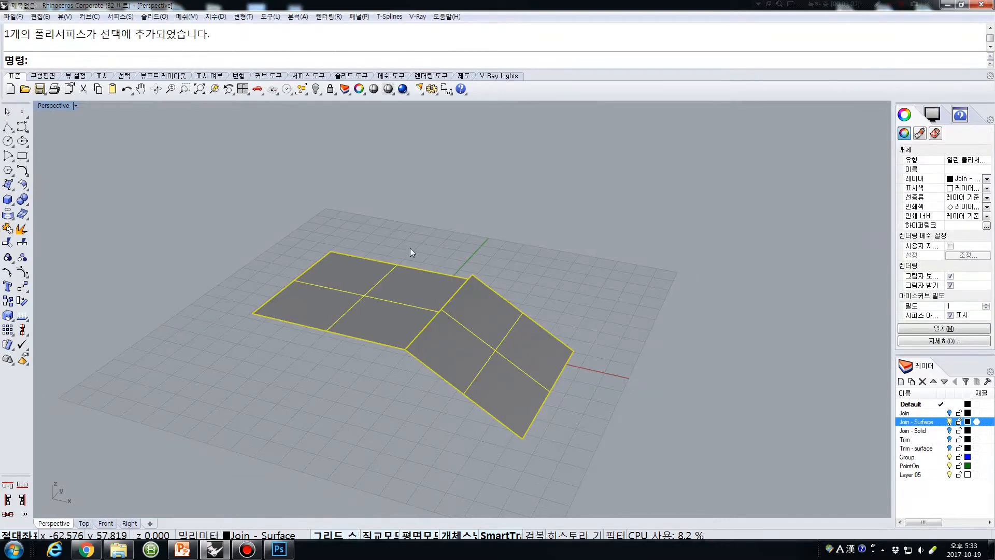
{"action": "left_click", "coordinate": [558, 287]}
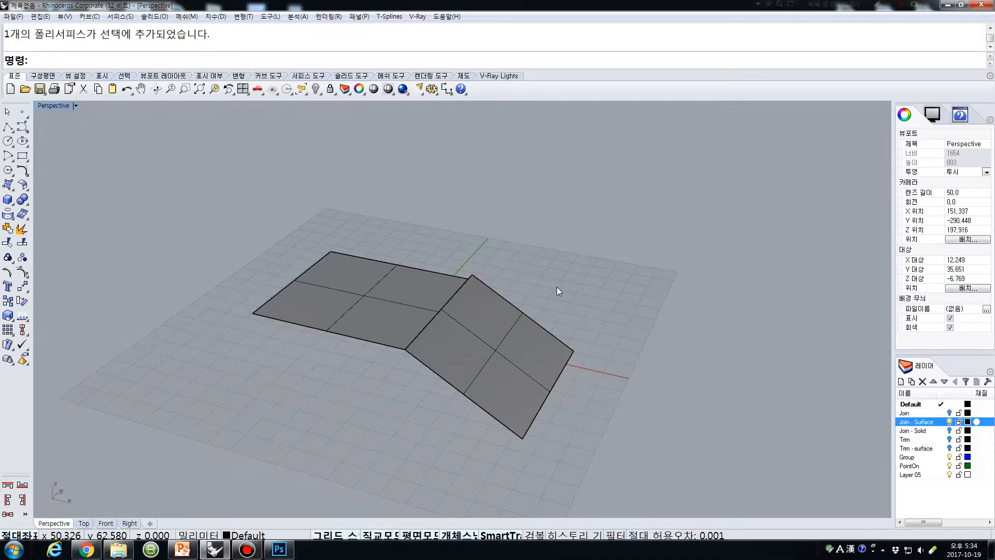
{"action": "right_click_drag", "start_coordinate": [621, 316], "coordinate": [645, 328]}
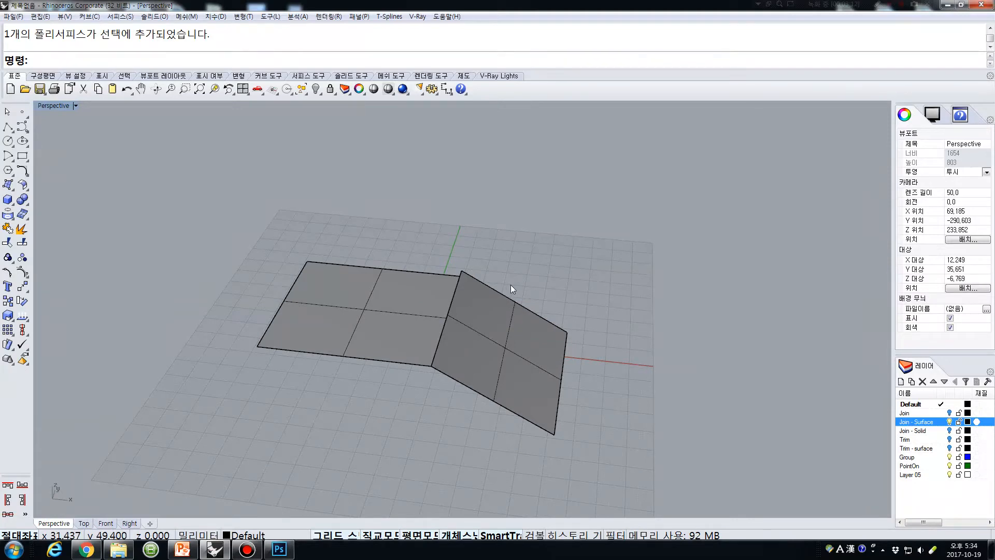
Hide the Join - Surface layer and show the Join - Solid layer with its two boxes
{"action": "left_click", "coordinate": [948, 421]}
{"action": "left_click", "coordinate": [949, 430]}
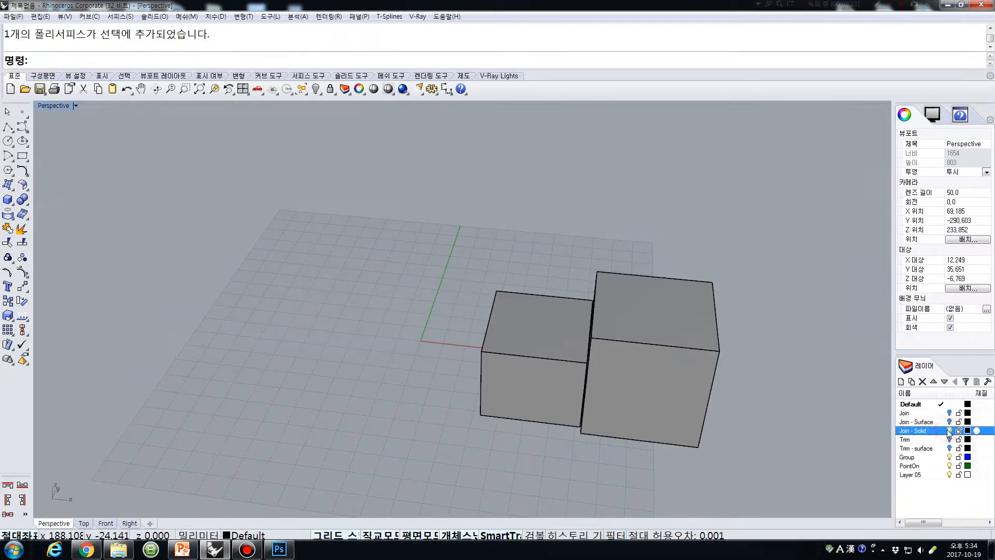
{"action": "right_click_drag", "start_coordinate": [723, 400], "coordinate": [756, 363]}
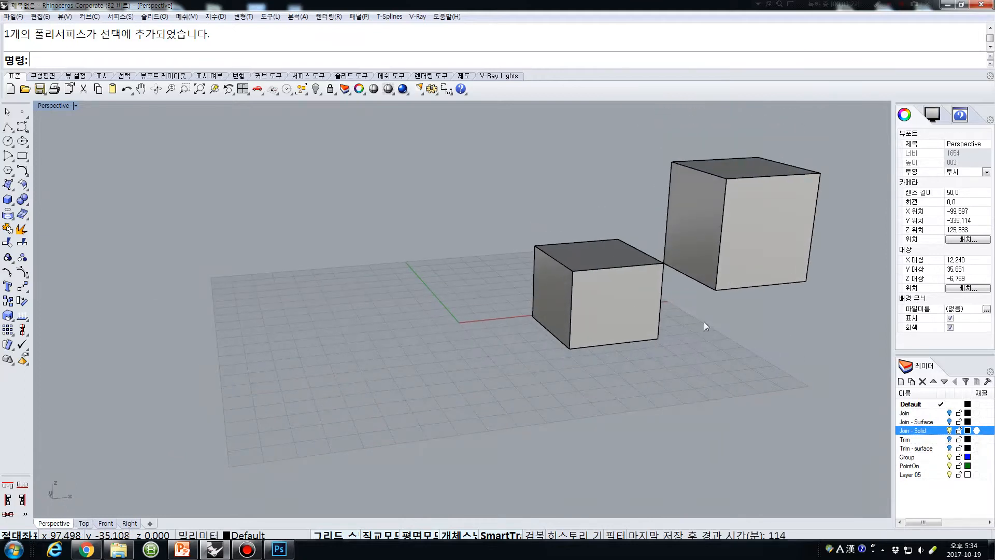
Move both boxes together about 86 mm toward the middle of the grid, using the smaller box's upper front corner as base point
{"action": "left_click", "coordinate": [685, 223]}
{"action": "left_click", "coordinate": [613, 255], "text": "shift"}
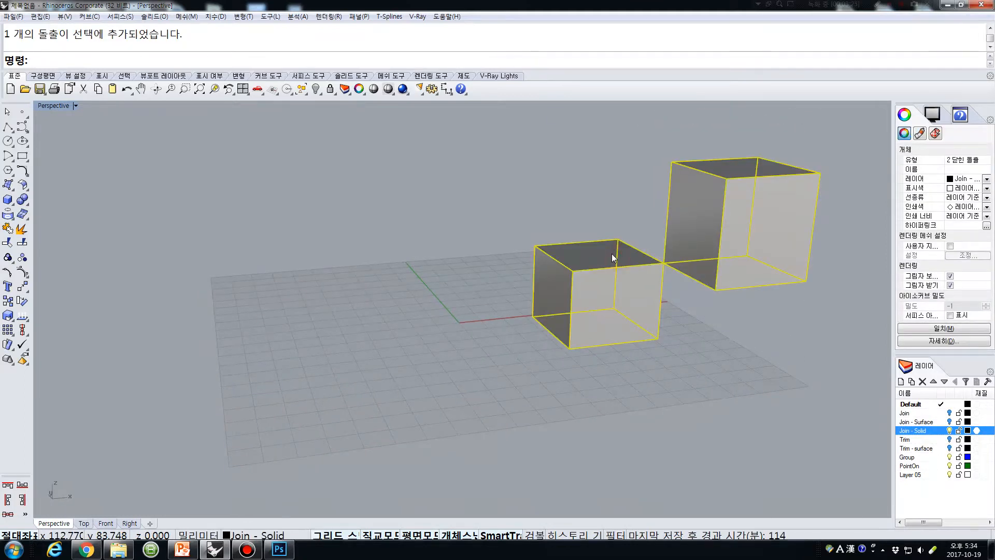
{"action": "type", "text": "m"}
{"action": "key", "text": "Return"}
{"action": "left_click", "coordinate": [573, 270]}
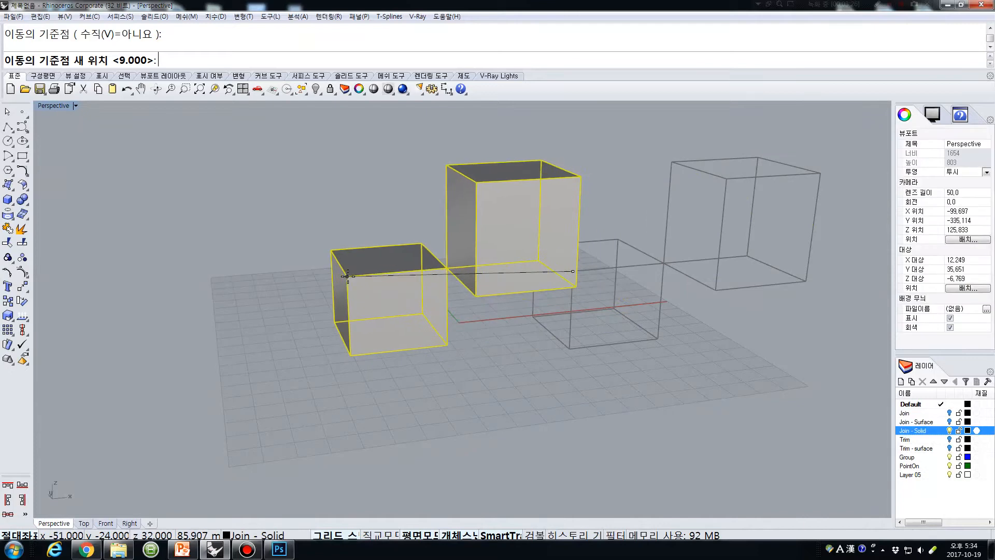
{"action": "left_click", "coordinate": [347, 275]}
{"action": "right_click_drag", "start_coordinate": [425, 309], "coordinate": [615, 412]}
{"action": "left_click", "coordinate": [616, 411]}
Try to join the two closed boxes, picking the smaller and the larger one in turn
{"action": "left_click", "coordinate": [489, 356]}
{"action": "left_click", "coordinate": [573, 451]}
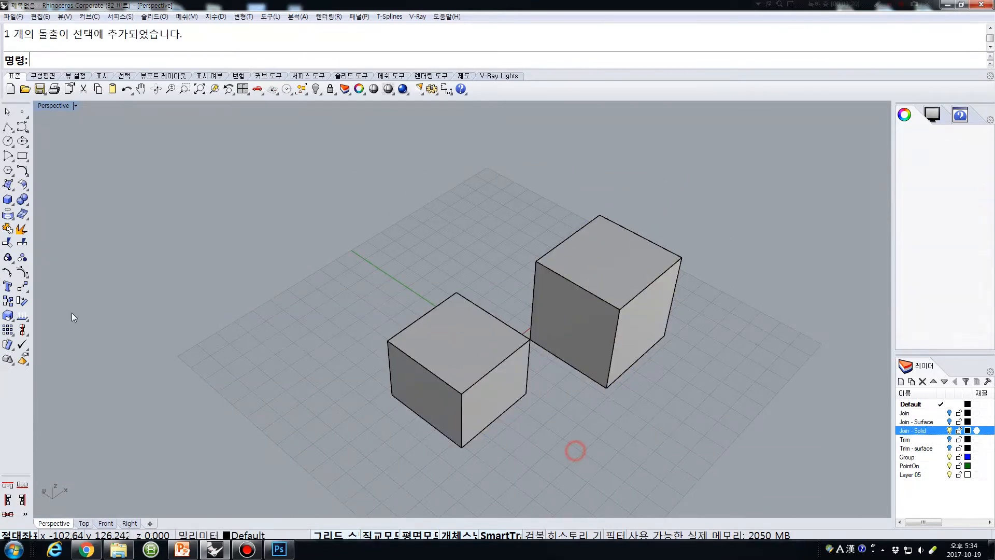
{"action": "left_click", "coordinate": [8, 228]}
{"action": "left_click", "coordinate": [464, 359]}
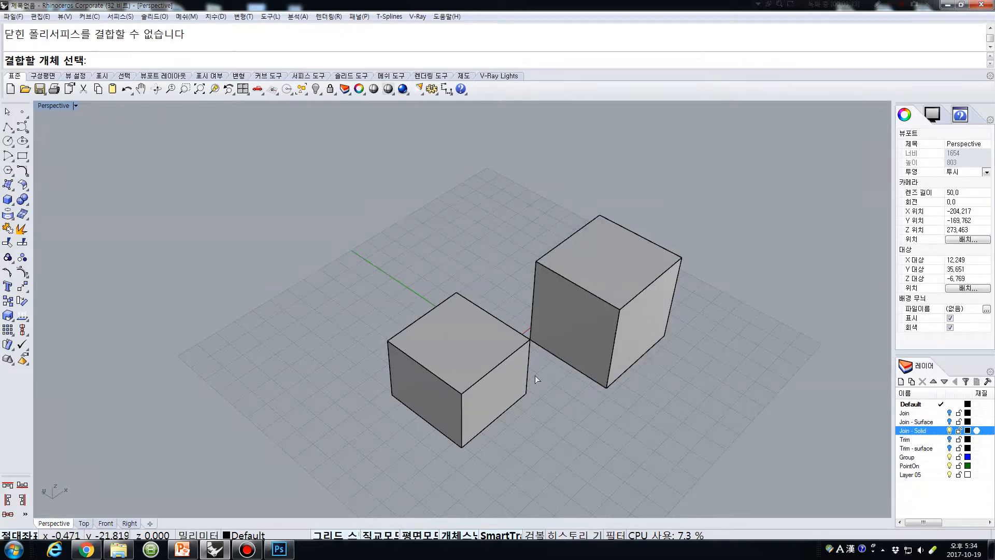
{"action": "right_click", "coordinate": [443, 357]}
{"action": "right_click", "coordinate": [418, 343]}
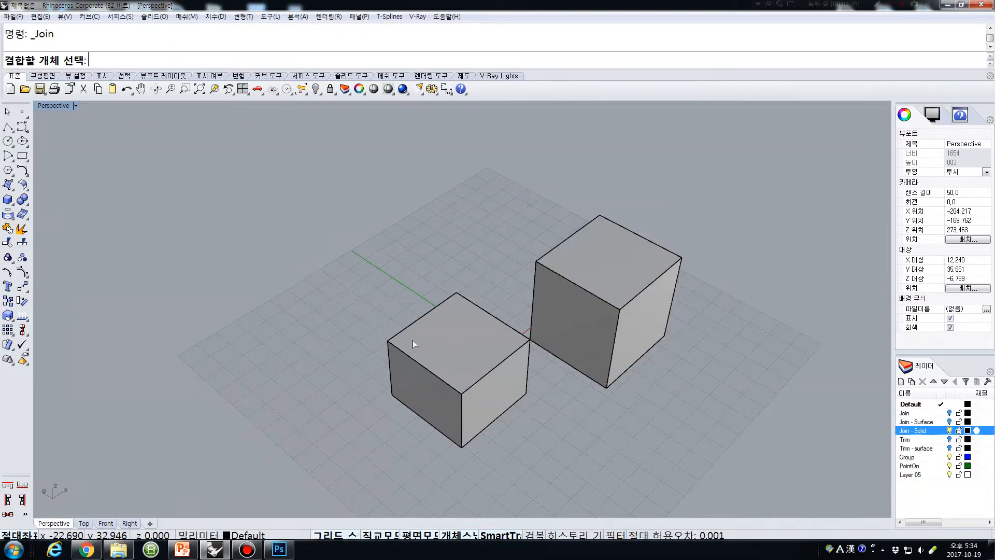
{"action": "left_click", "coordinate": [448, 328]}
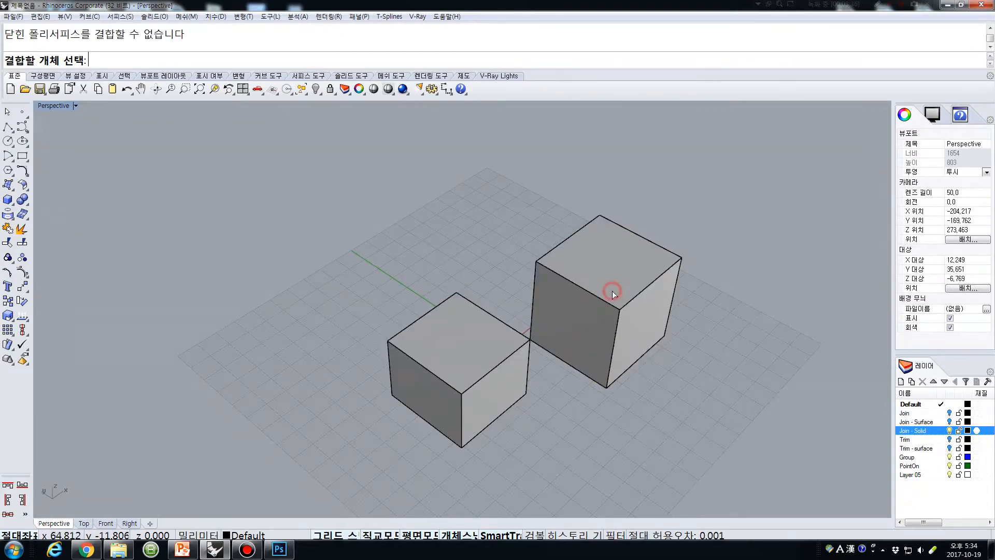
{"action": "left_click", "coordinate": [460, 341]}
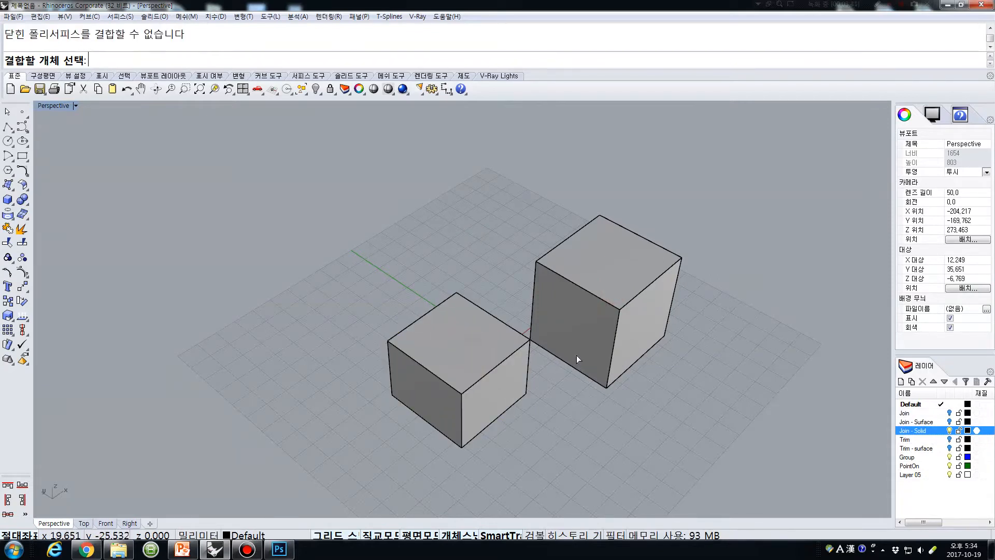
{"action": "mouse_move", "coordinate": [685, 372]}
{"action": "right_mouse_down"}
{"action": "mouse_move", "coordinate": [668, 358]}
{"action": "mouse_move", "coordinate": [674, 366]}
{"action": "right_mouse_up"}
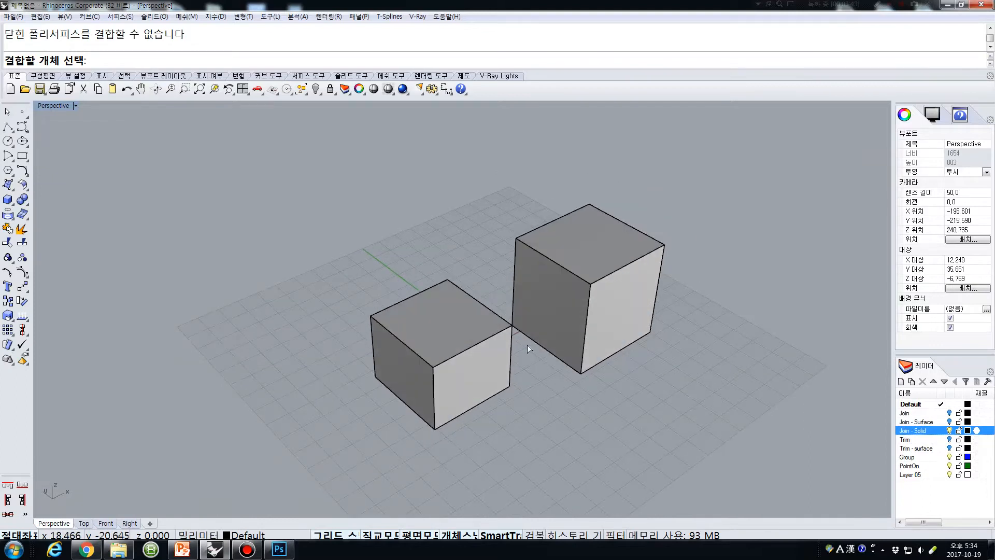
{"action": "left_click", "coordinate": [569, 305]}
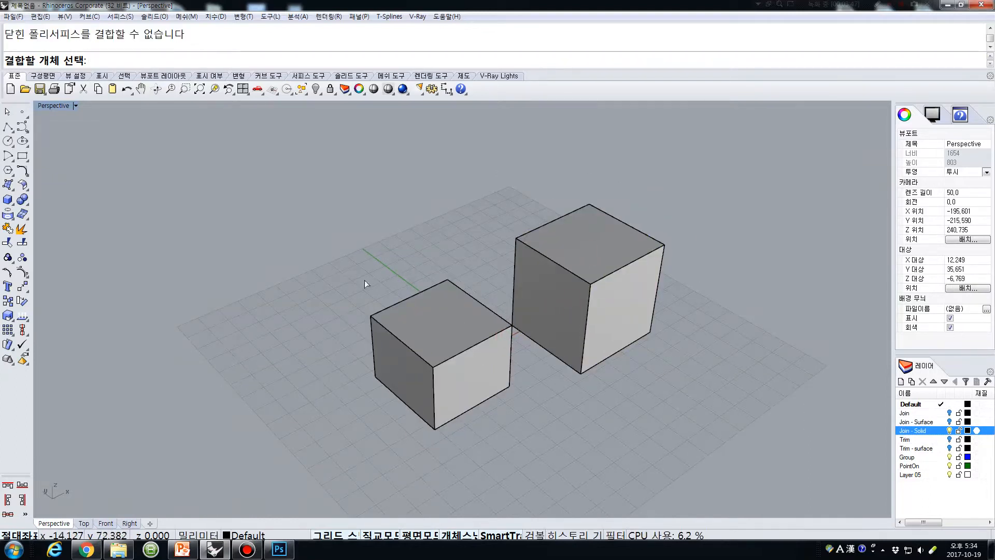
Explode the smaller box into separate faces and delete its top face
{"action": "left_click", "coordinate": [21, 232]}
{"action": "left_click", "coordinate": [397, 330]}
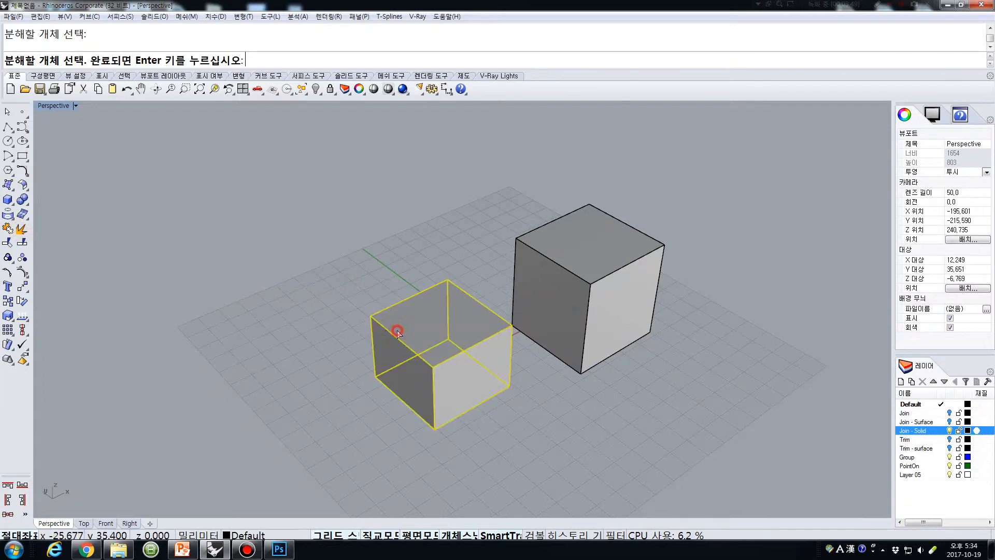
{"action": "right_click", "coordinate": [397, 330]}
{"action": "left_click", "coordinate": [428, 320]}
{"action": "key", "text": "Delete"}
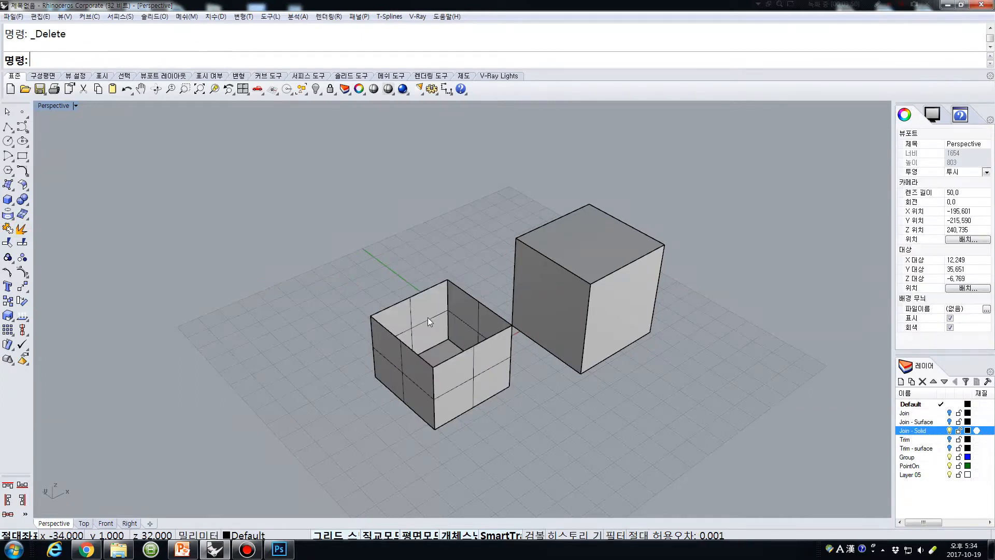
Join the smaller box's remaining faces into one open polysurface
{"action": "left_click_drag", "start_coordinate": [277, 236], "coordinate": [584, 472]}
{"action": "left_click", "coordinate": [8, 229]}
{"action": "left_click", "coordinate": [335, 245]}
Explode the larger box and delete its side face nearest the smaller box
{"action": "left_click", "coordinate": [559, 274]}
{"action": "left_click", "coordinate": [21, 228]}
{"action": "left_click", "coordinate": [546, 310]}
{"action": "key", "text": "Delete"}
Join the larger box's remaining faces into one open polysurface, then pick each open box separately to check it
{"action": "left_click_drag", "start_coordinate": [473, 182], "coordinate": [735, 381]}
{"action": "left_click", "coordinate": [7, 229]}
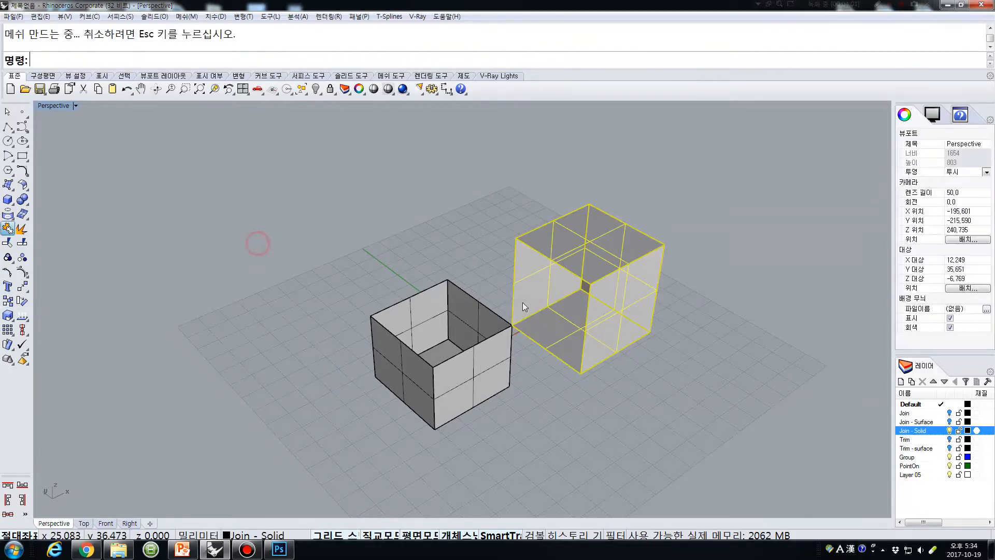
{"action": "left_click", "coordinate": [501, 210]}
{"action": "left_click", "coordinate": [522, 286]}
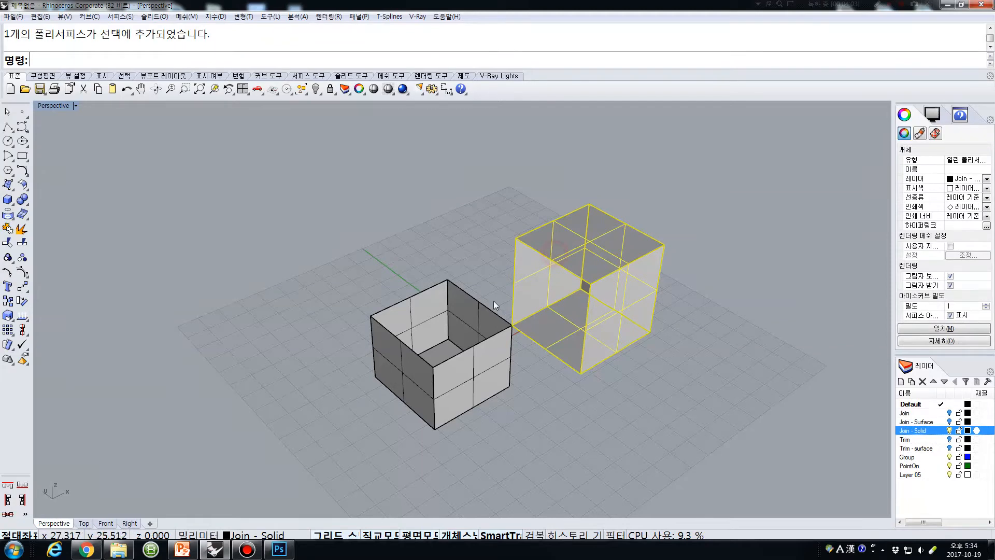
{"action": "left_click", "coordinate": [435, 335]}
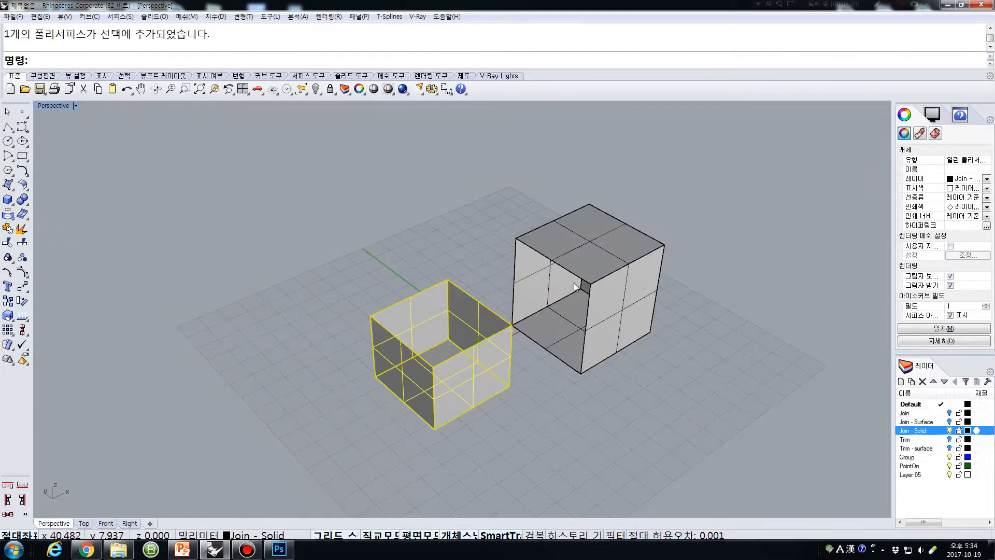
Try to join the smaller and larger open boxes while they touch only at a corner
{"action": "left_click", "coordinate": [469, 222]}
{"action": "left_click_drag", "start_coordinate": [713, 177], "coordinate": [324, 437]}
{"action": "left_click", "coordinate": [323, 437]}
{"action": "left_click", "coordinate": [8, 229]}
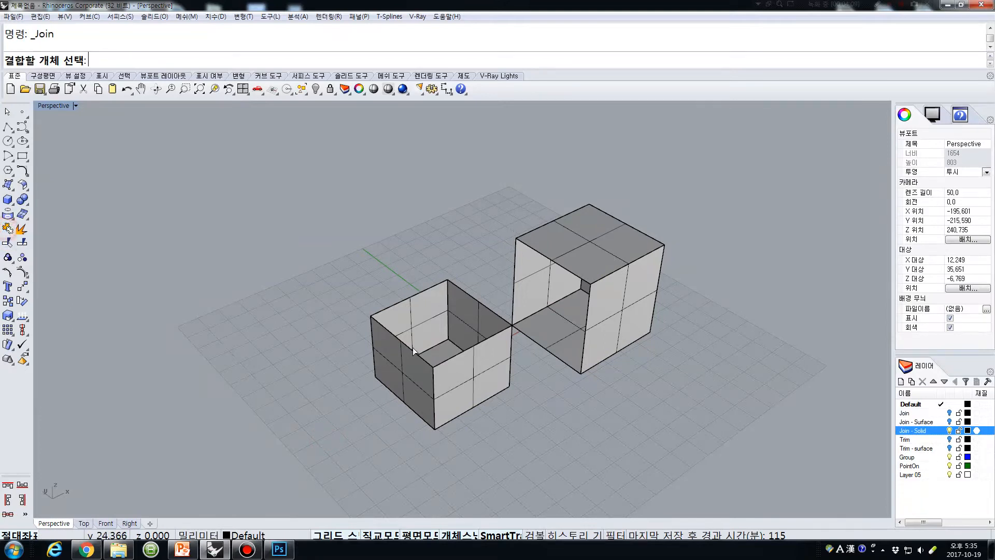
{"action": "left_click", "coordinate": [440, 321]}
{"action": "left_click", "coordinate": [574, 309]}
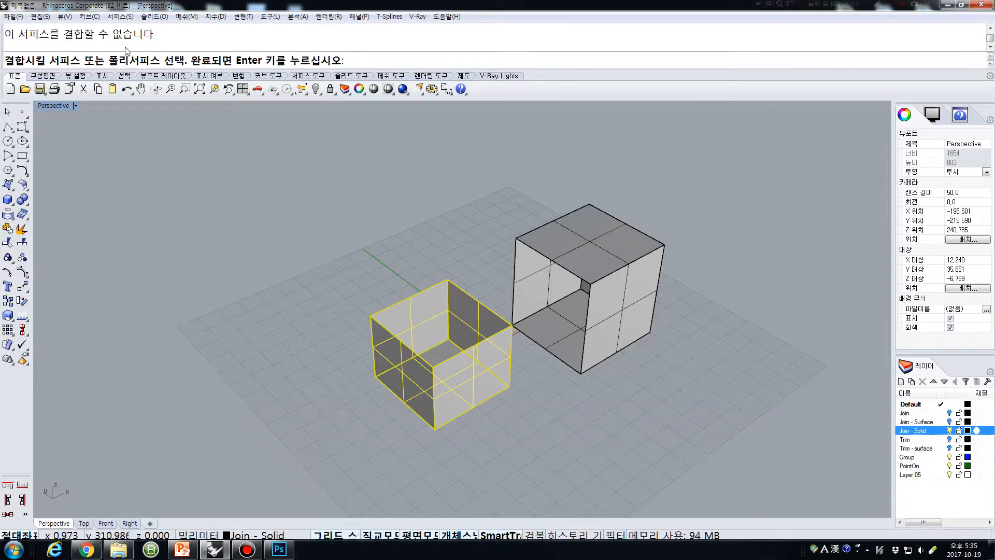
{"action": "left_click", "coordinate": [501, 279]}
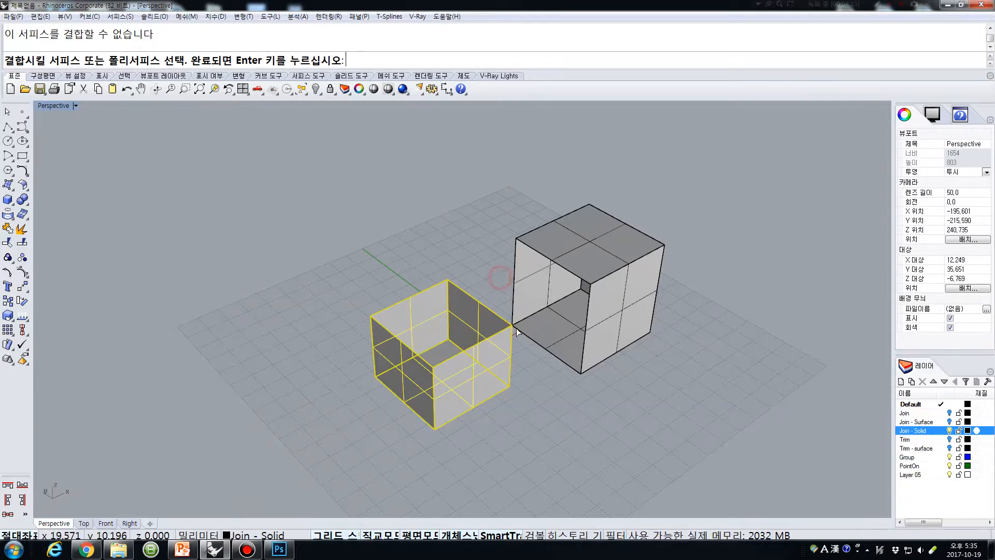
{"action": "right_click", "coordinate": [552, 409]}
Move the larger open box from its bottom front corner onto the smaller box's upper corner so both share an edge
{"action": "left_click", "coordinate": [557, 359]}
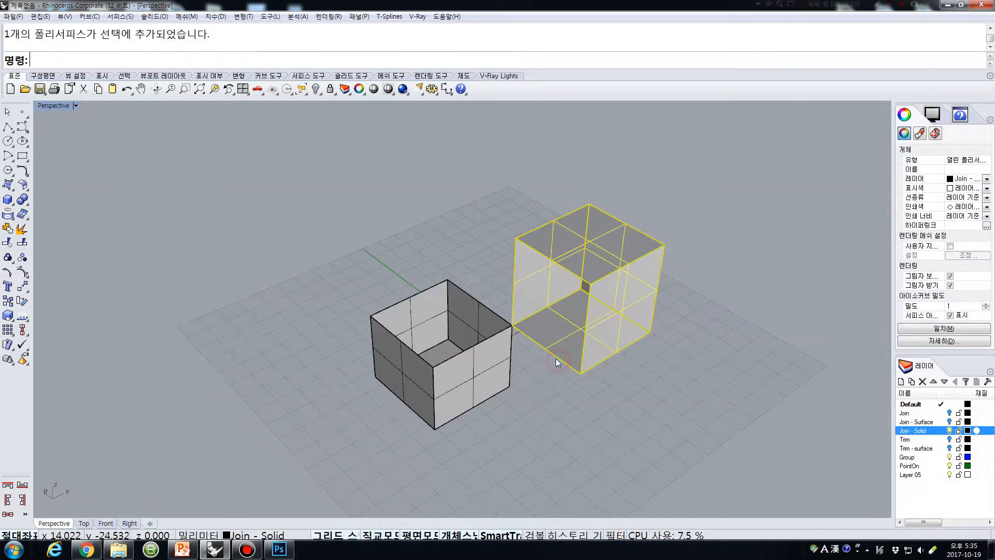
{"action": "type", "text": "m"}
{"action": "key", "text": "Return"}
{"action": "left_click", "coordinate": [581, 373]}
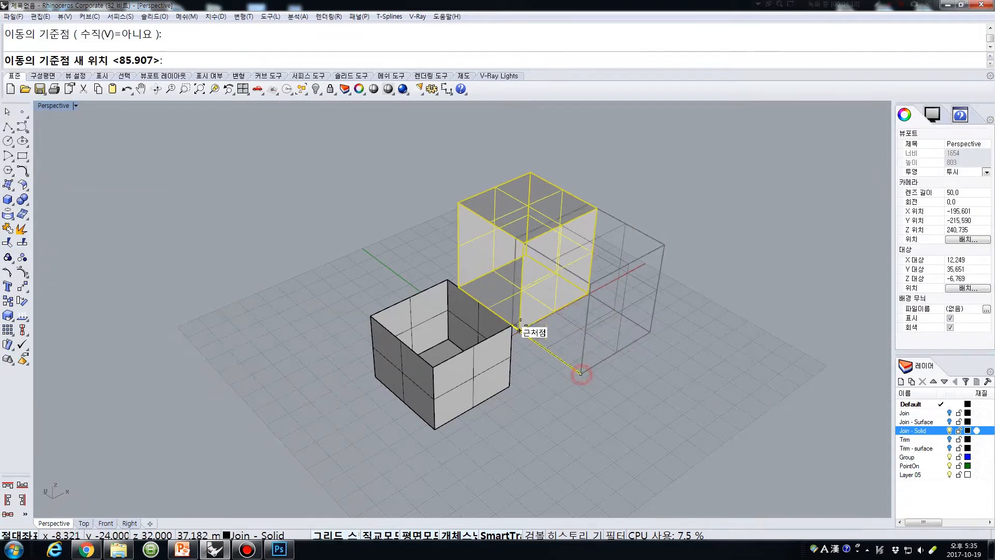
{"action": "left_click", "coordinate": [508, 322]}
{"action": "left_click", "coordinate": [539, 387]}
Join the two open boxes along their shared edge and pick the result to check that it is one object
{"action": "mouse_move", "coordinate": [539, 386]}
{"action": "right_mouse_down"}
{"action": "mouse_move", "coordinate": [617, 446]}
{"action": "mouse_move", "coordinate": [522, 394]}
{"action": "right_mouse_up"}
{"action": "left_click_drag", "start_coordinate": [566, 362], "coordinate": [388, 303]}
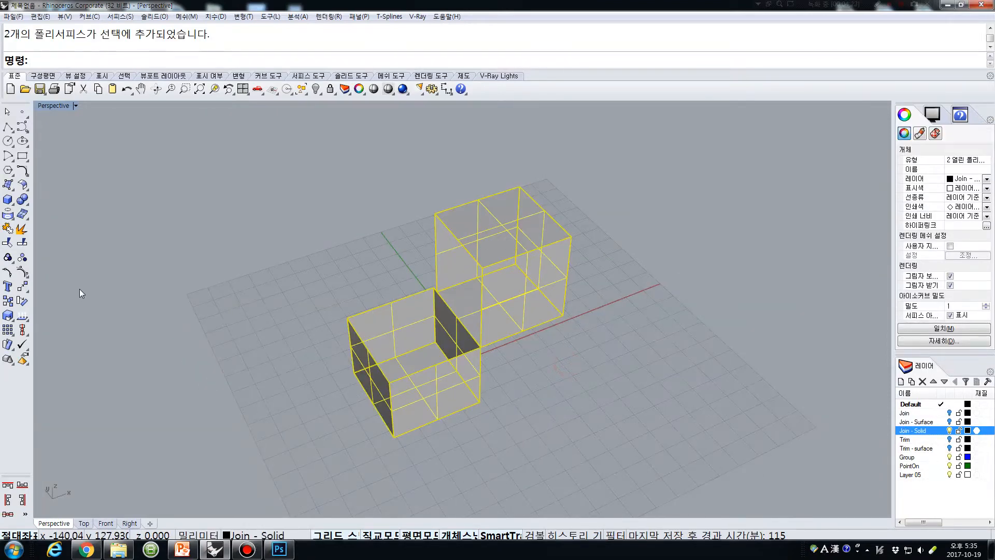
{"action": "left_click", "coordinate": [6, 231]}
{"action": "left_click", "coordinate": [324, 307]}
{"action": "left_click", "coordinate": [466, 351]}
{"action": "left_click", "coordinate": [548, 388]}
{"action": "right_click_drag", "start_coordinate": [546, 391], "coordinate": [501, 386]}
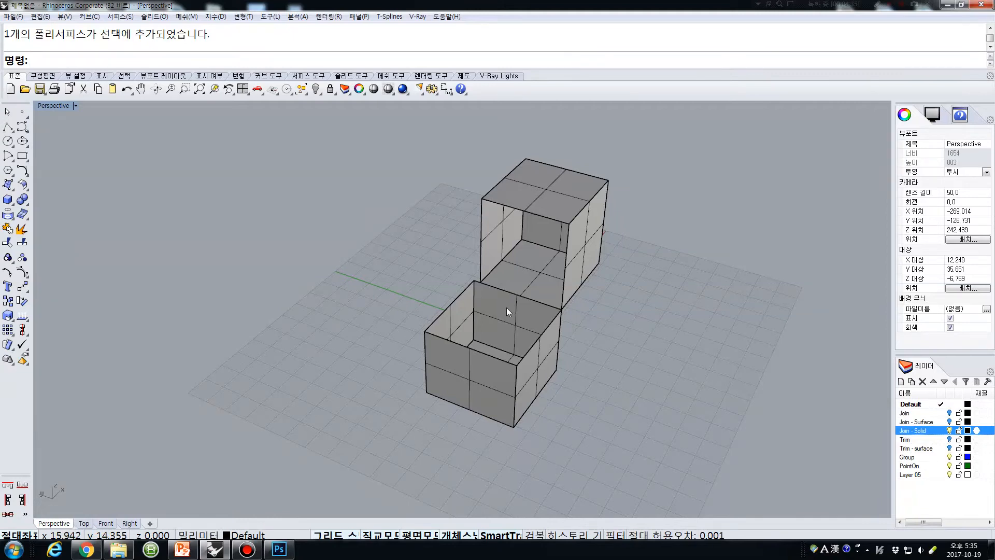
Undo the joins, the move, the face deletions and the explodes to restore both closed boxes
{"action": "key", "text": "ctrl+z"}
{"action": "key", "text": "ctrl+z"}
{"action": "key", "text": "ctrl+z"}
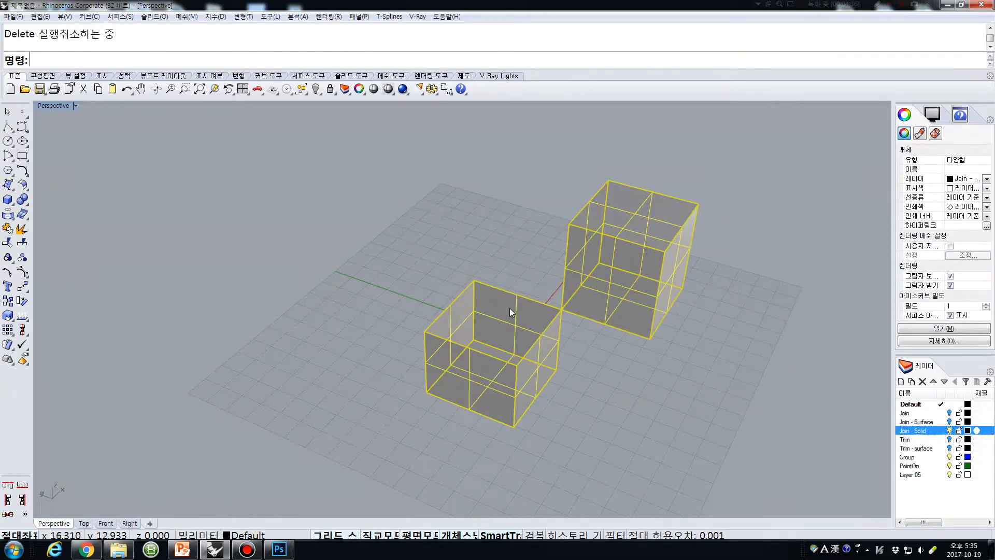
{"action": "key", "text": "ctrl+z"}
{"action": "key", "text": "ctrl+z"}
{"action": "key", "text": "ctrl+z"}
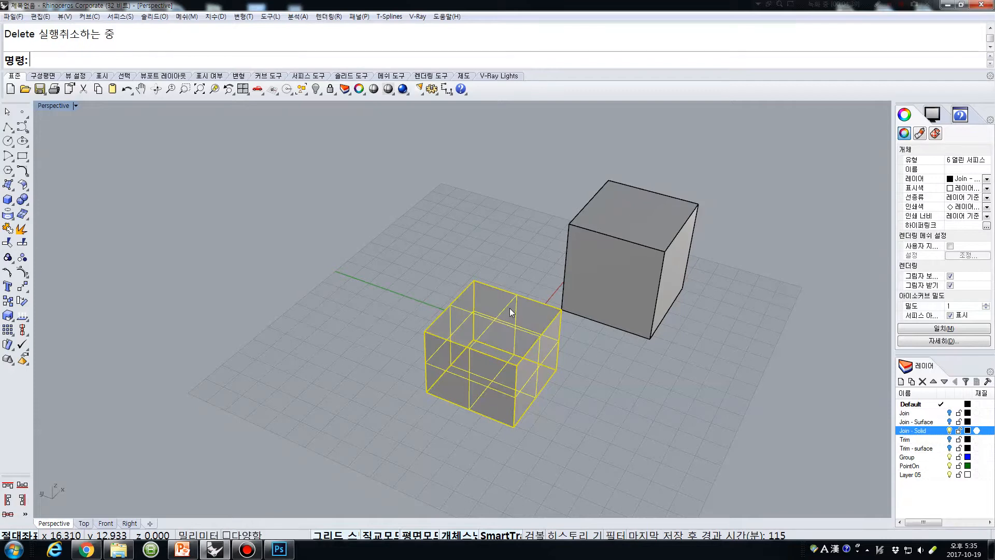
{"action": "key", "text": "ctrl+z"}
Move the larger closed box from its bottom front corner onto the smaller box's upper corner so their edges meet
{"action": "left_click", "coordinate": [628, 327]}
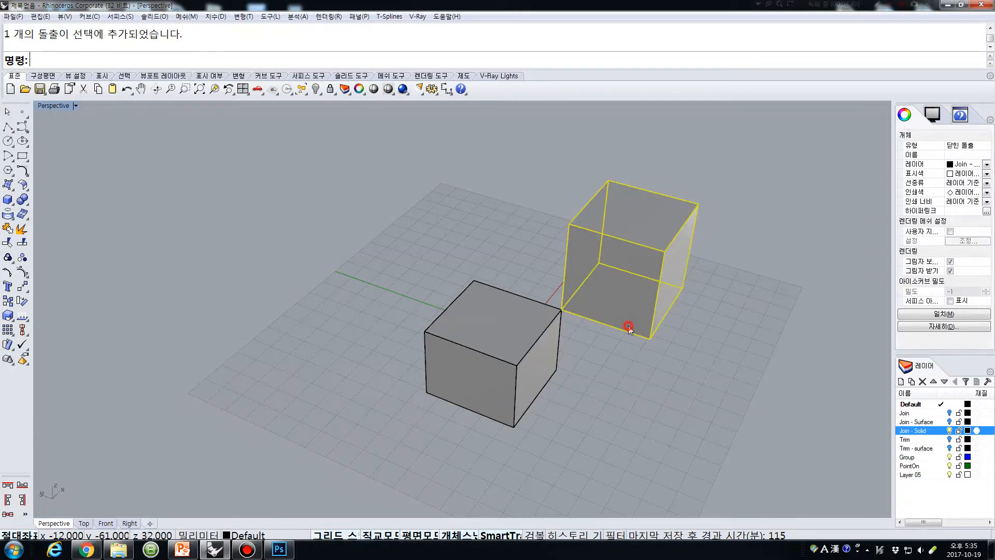
{"action": "key", "text": "m"}
{"action": "key", "text": "Return"}
{"action": "left_click", "coordinate": [652, 339]}
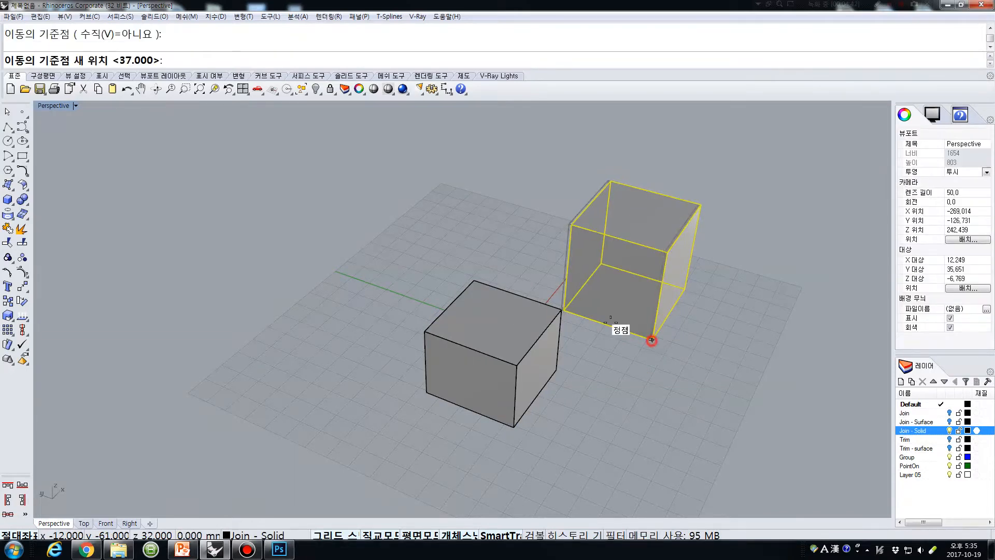
{"action": "left_click", "coordinate": [561, 310]}
{"action": "key", "text": "ctrl+a"}
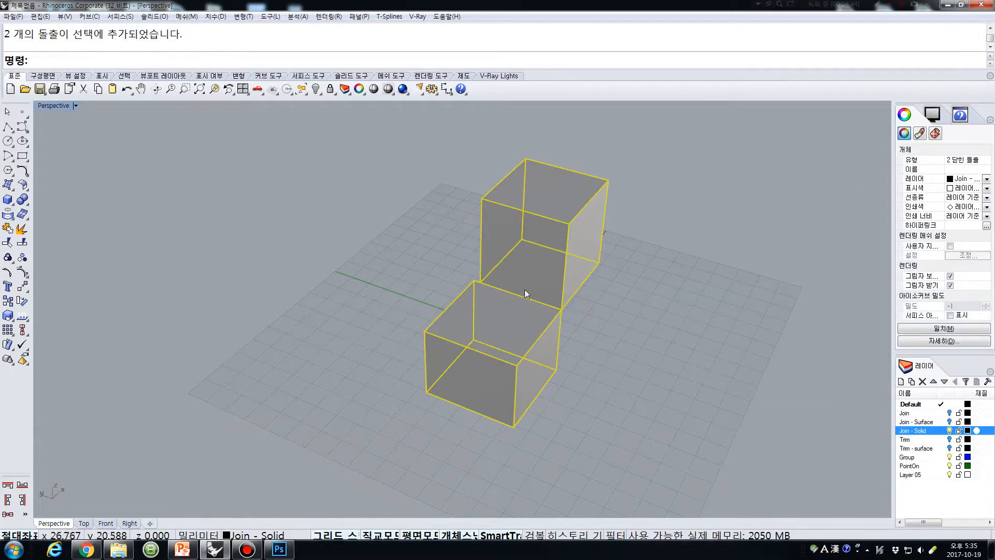
{"action": "left_click", "coordinate": [581, 430]}
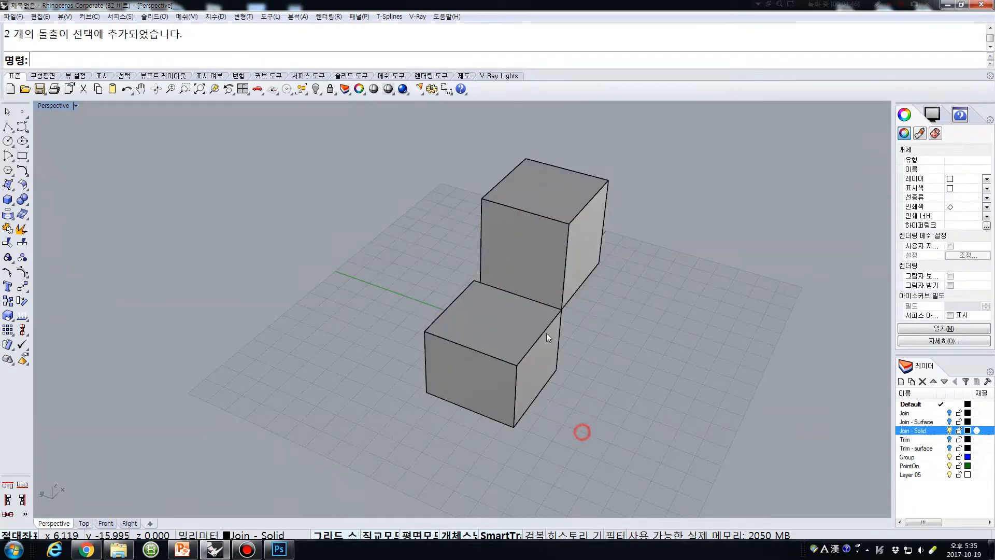
Try to join the two closed boxes that touch along one edge
{"action": "left_click", "coordinate": [7, 229]}
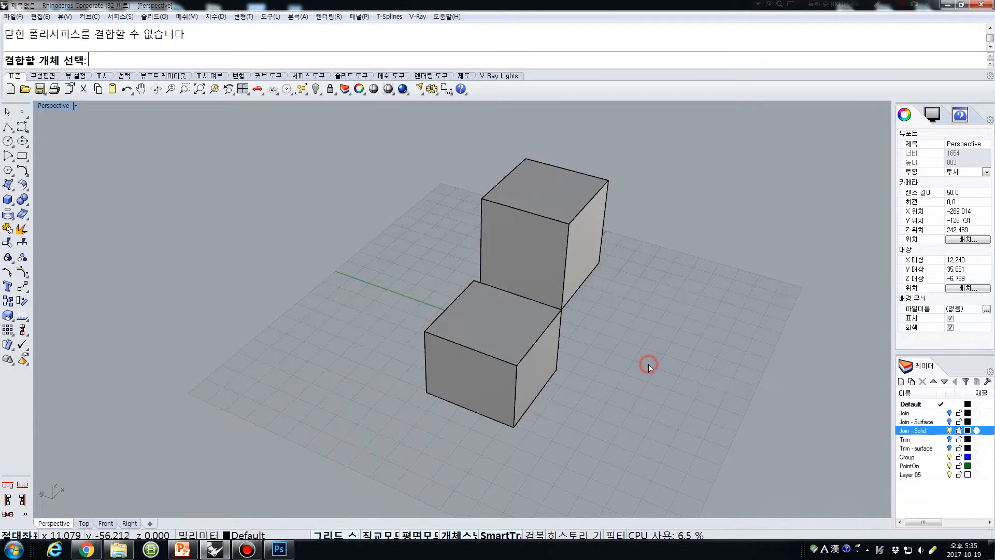
{"action": "left_click", "coordinate": [671, 170]}
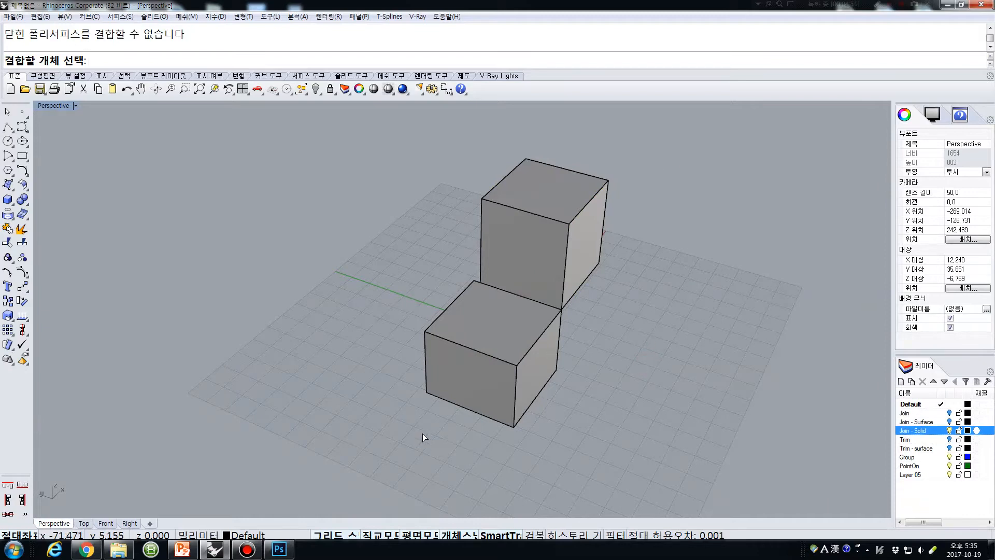
{"action": "right_click", "coordinate": [423, 435]}
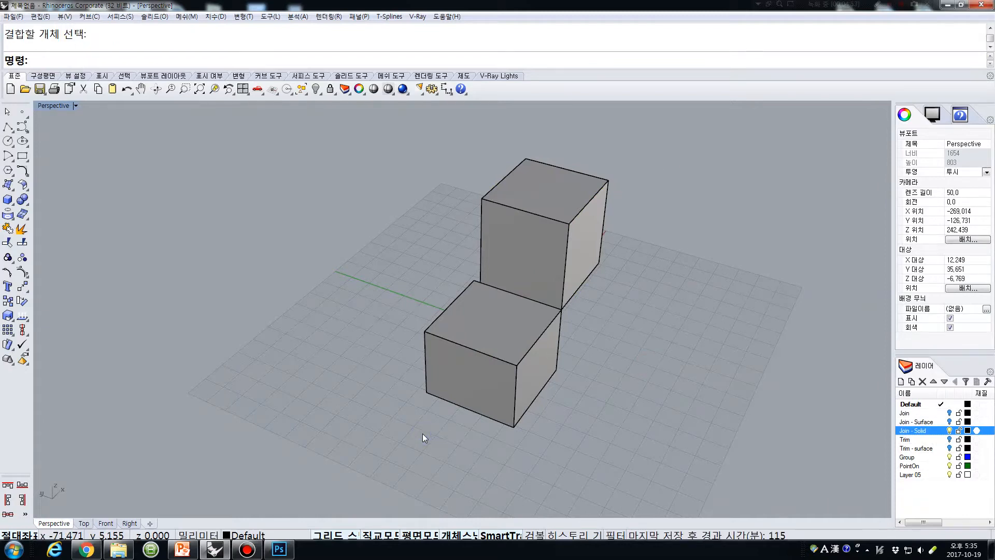
Combine the two closed boxes with a Boolean Union and pick the result
{"action": "left_click", "coordinate": [21, 201]}
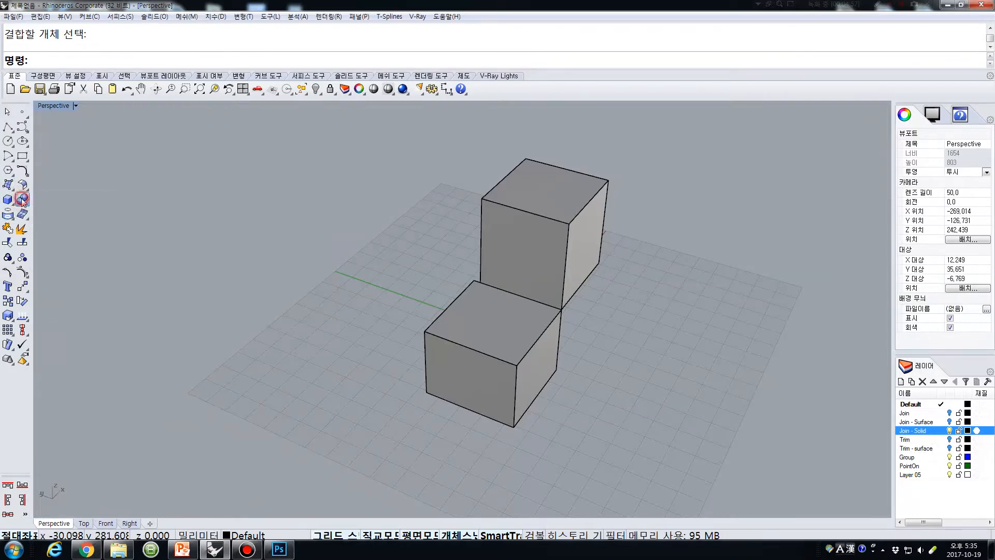
{"action": "left_click", "coordinate": [545, 344]}
{"action": "left_click", "coordinate": [549, 262]}
{"action": "right_click", "coordinate": [549, 263]}
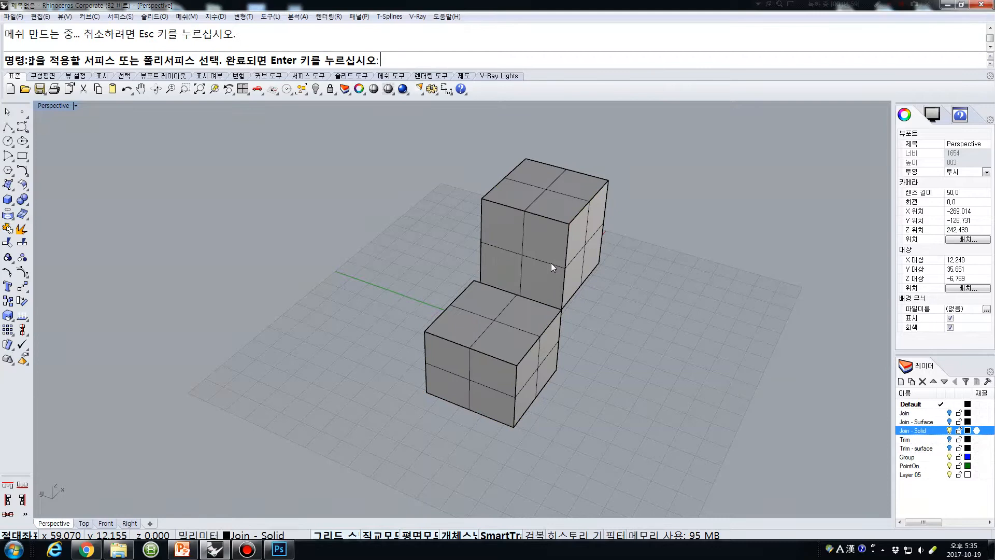
{"action": "left_click", "coordinate": [552, 267]}
Examine the shared edge and faces of the united boxes from close up and from several angles
{"action": "right_click_drag", "start_coordinate": [670, 337], "coordinate": [573, 307]}
{"action": "scroll", "coordinate": [573, 306], "scroll_direction": "up", "scroll_amount": 3}
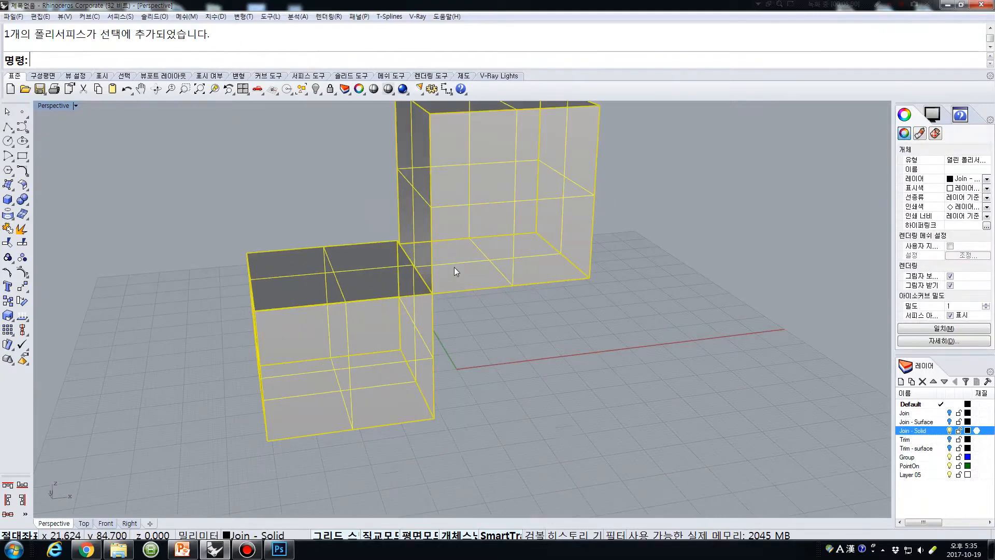
{"action": "left_click", "coordinate": [477, 332]}
{"action": "scroll", "coordinate": [429, 292], "scroll_direction": "up", "scroll_amount": 3}
{"action": "left_click", "coordinate": [511, 333]}
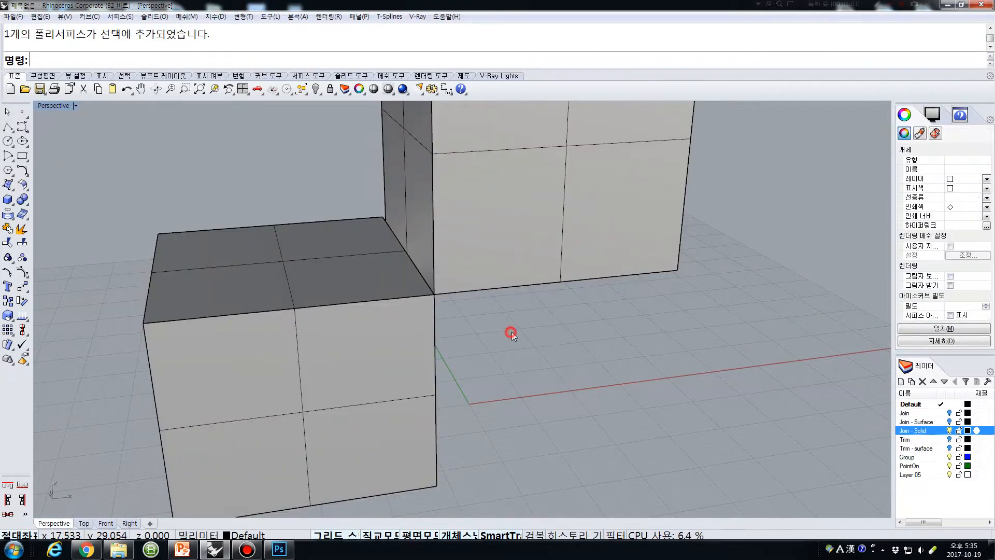
{"action": "left_click", "coordinate": [195, 231]}
{"action": "scroll", "coordinate": [631, 363], "scroll_direction": "down", "scroll_amount": 4}
{"action": "left_click", "coordinate": [622, 399]}
{"action": "right_click_drag", "start_coordinate": [622, 399], "coordinate": [558, 378]}
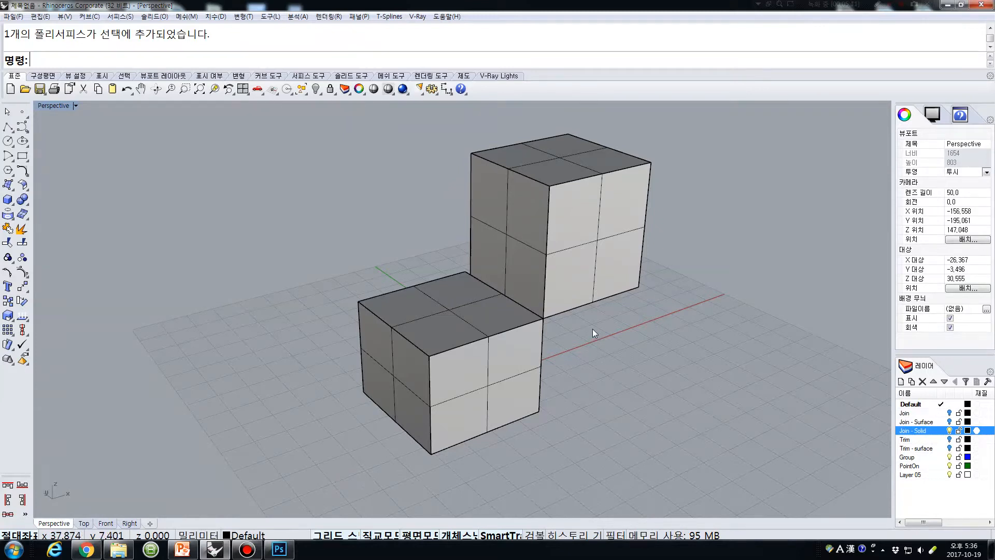
Explode the united boxes into separate surfaces and pick individual faces to check them
{"action": "left_click", "coordinate": [471, 306]}
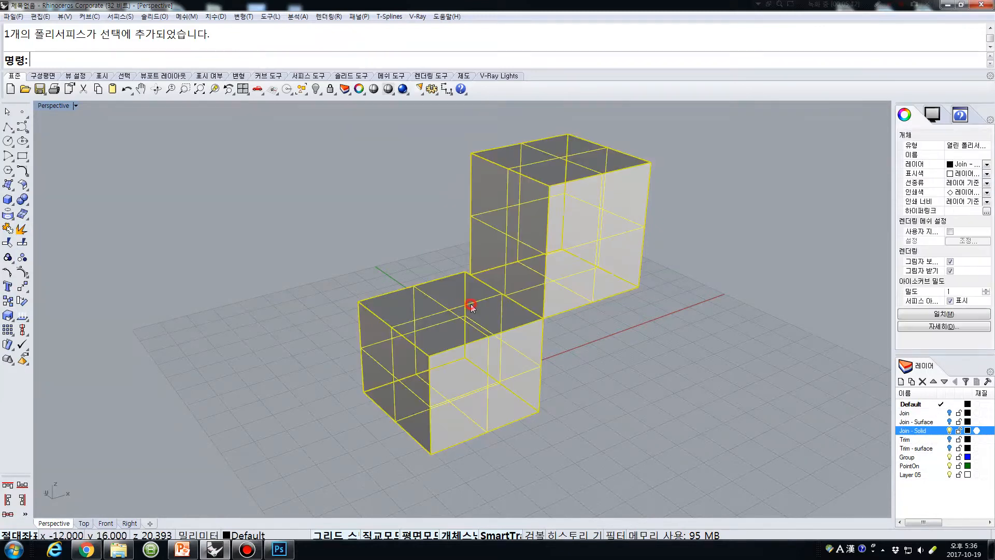
{"action": "left_click", "coordinate": [23, 229]}
{"action": "left_click", "coordinate": [351, 288]}
{"action": "left_click", "coordinate": [451, 298]}
{"action": "left_click", "coordinate": [510, 277]}
{"action": "left_click", "coordinate": [629, 260]}
{"action": "left_click", "coordinate": [624, 337]}
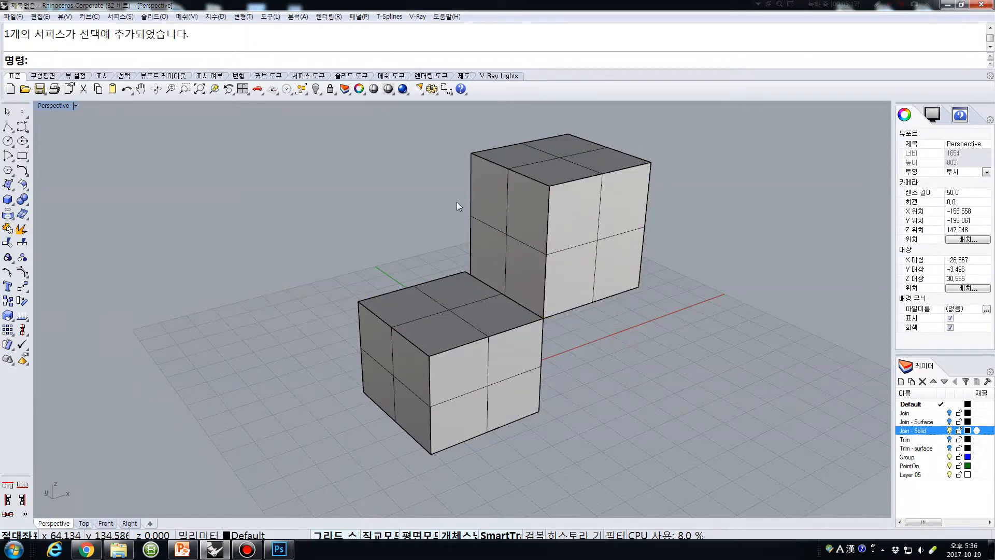
Select the larger box's six separate surfaces together to inspect them, then clear the selection
{"action": "scroll", "coordinate": [470, 170], "scroll_direction": "down", "scroll_amount": 2}
{"action": "left_click_drag", "start_coordinate": [420, 104], "coordinate": [669, 329]}
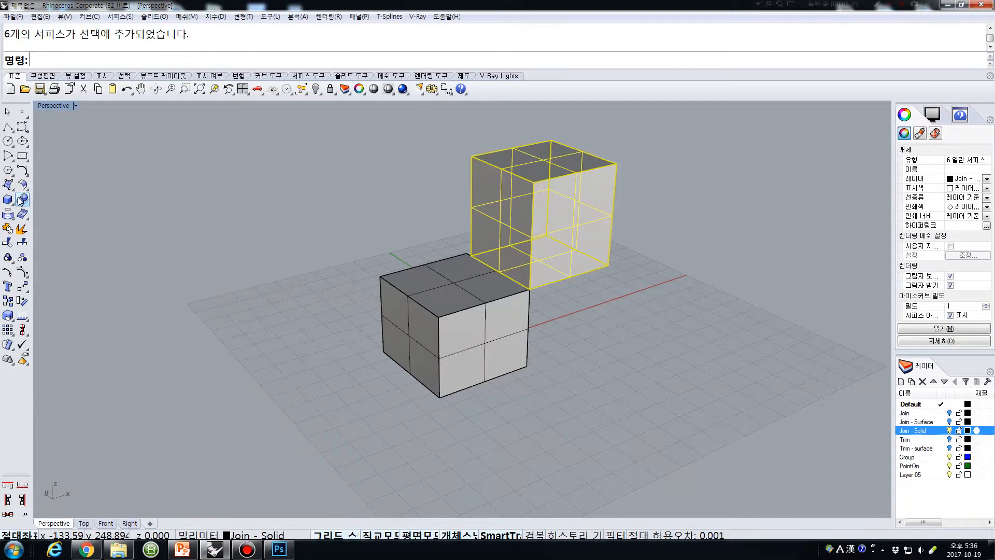
{"action": "left_click", "coordinate": [23, 198]}
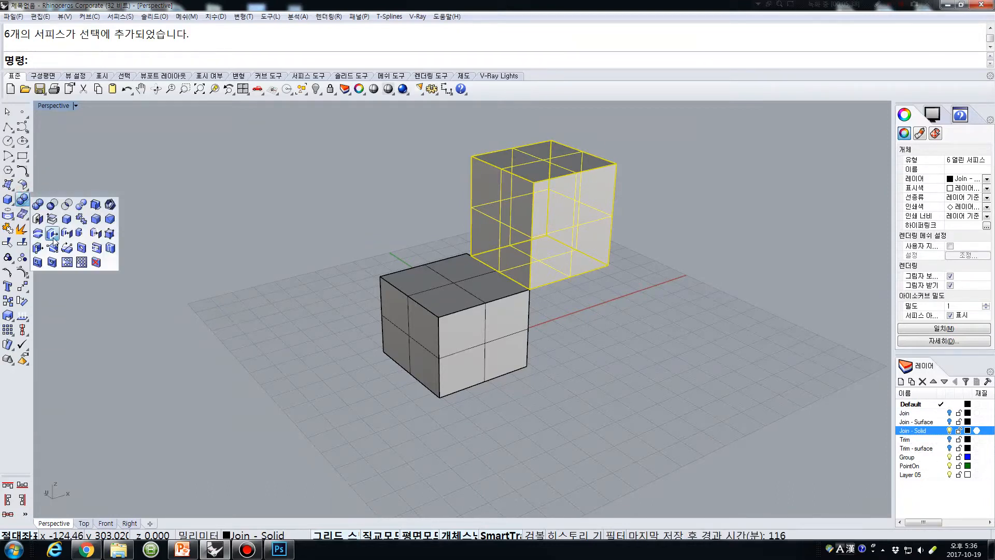
{"action": "left_click", "coordinate": [74, 164]}
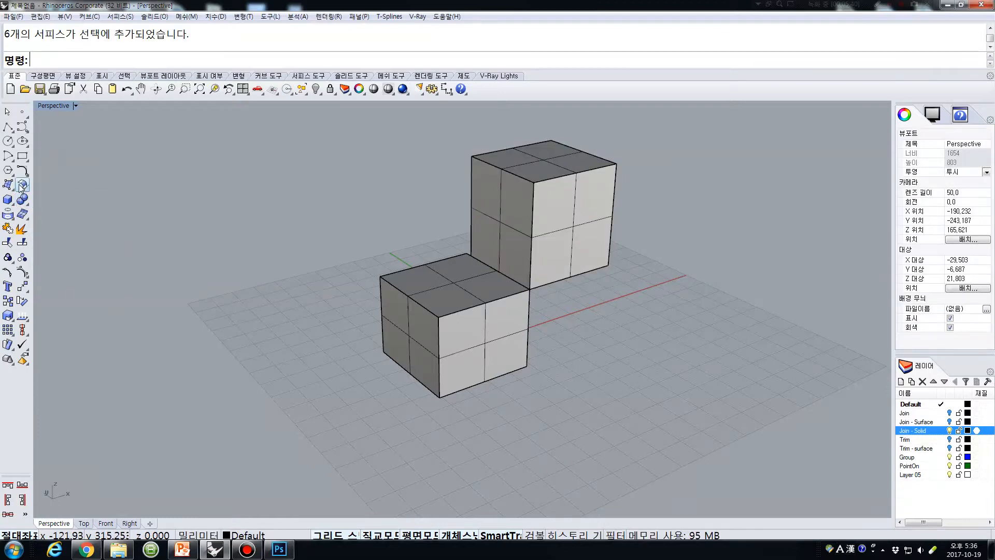
{"action": "left_click", "coordinate": [22, 185]}
{"action": "left_click", "coordinate": [96, 190]}
{"action": "left_click", "coordinate": [22, 187]}
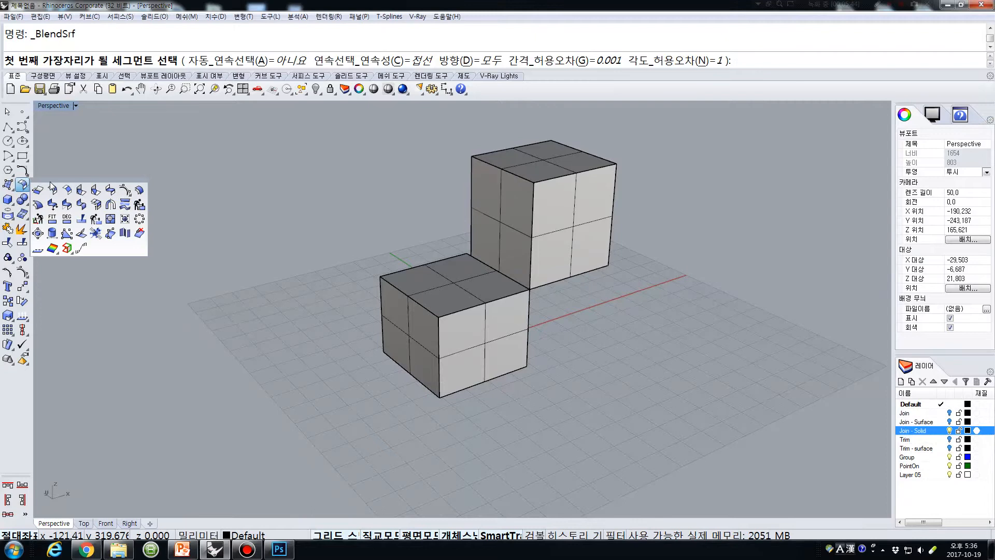
{"action": "left_click", "coordinate": [50, 182]}
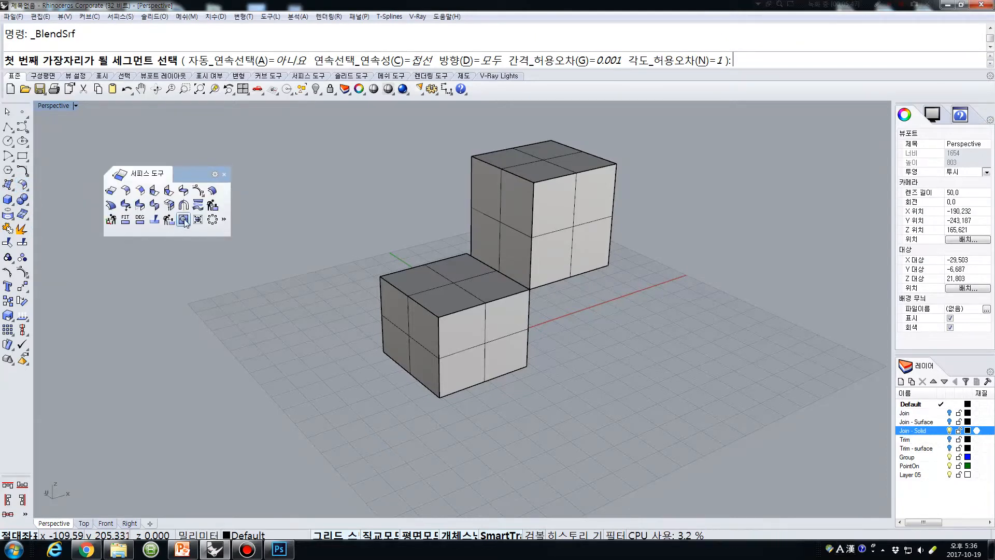
{"action": "left_click", "coordinate": [299, 351]}
{"action": "left_click_drag", "start_coordinate": [437, 121], "coordinate": [665, 333]}
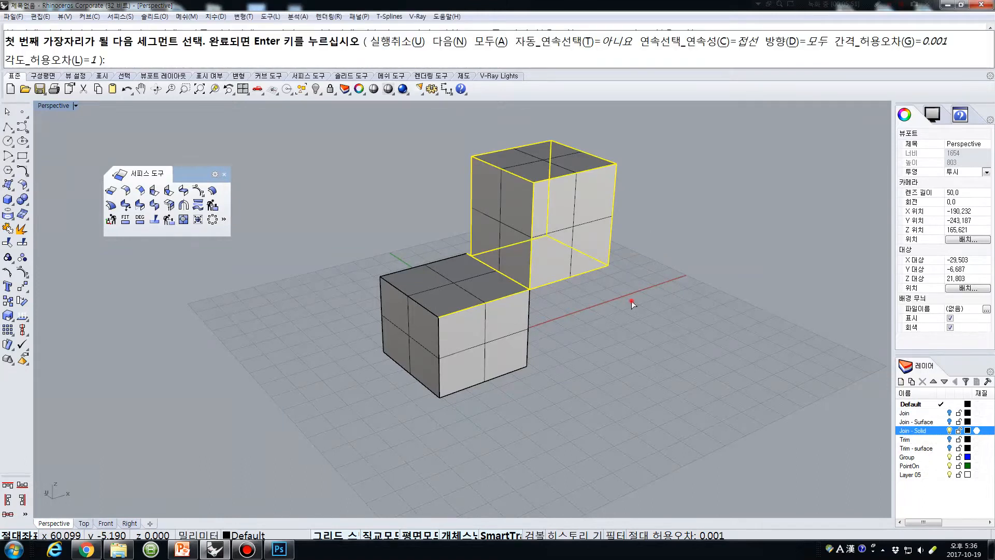
{"action": "key", "text": "Escape"}
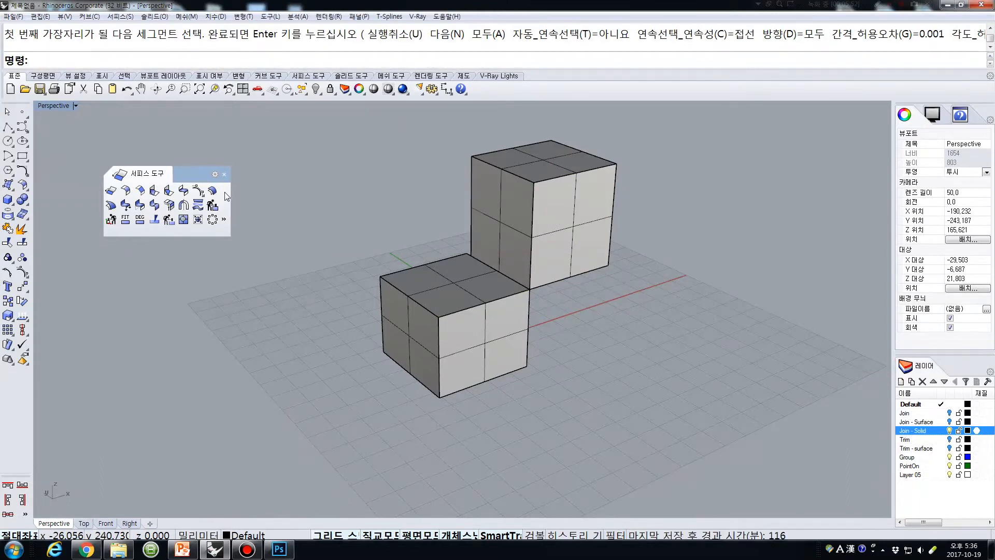
{"action": "left_click", "coordinate": [223, 174]}
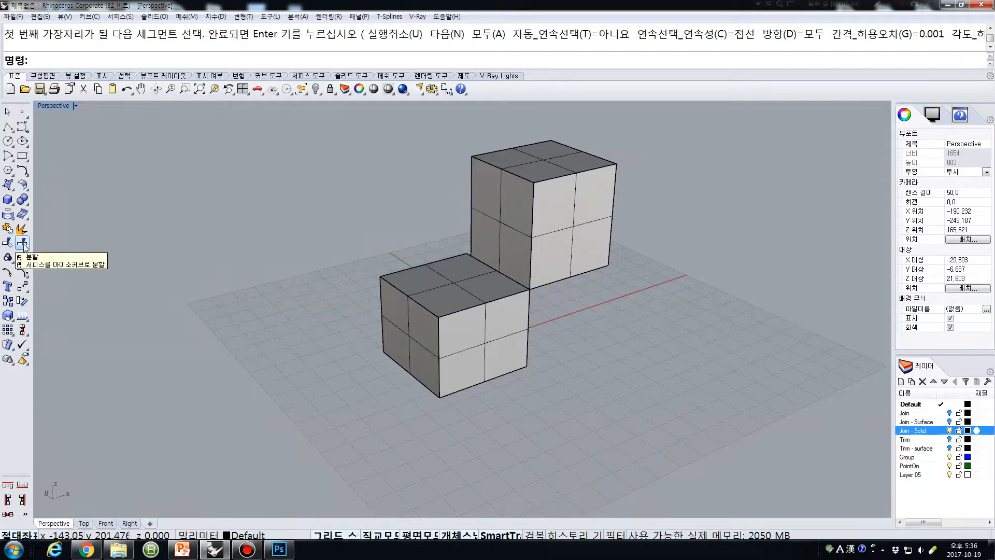
{"action": "left_click", "coordinate": [110, 237]}
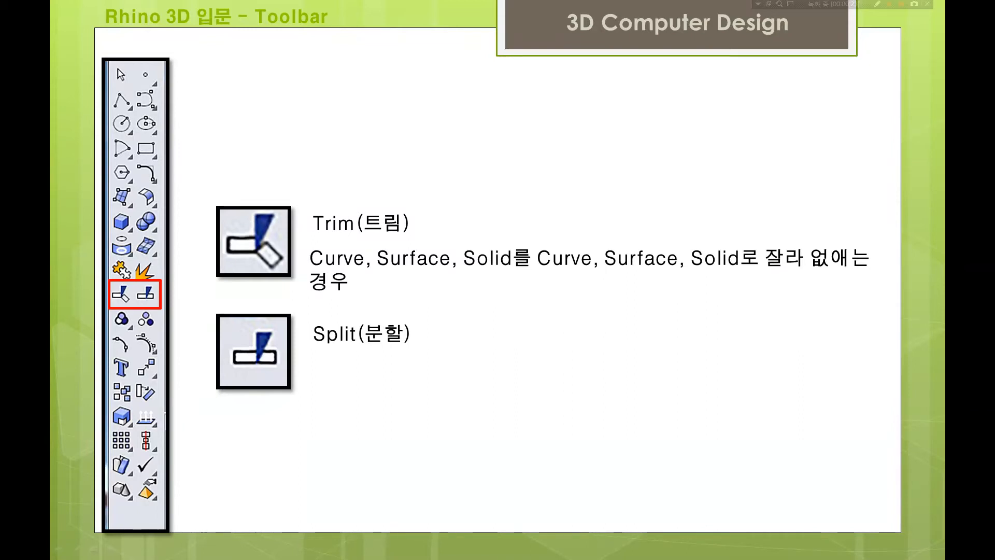
{"action": "key", "text": "Right"}
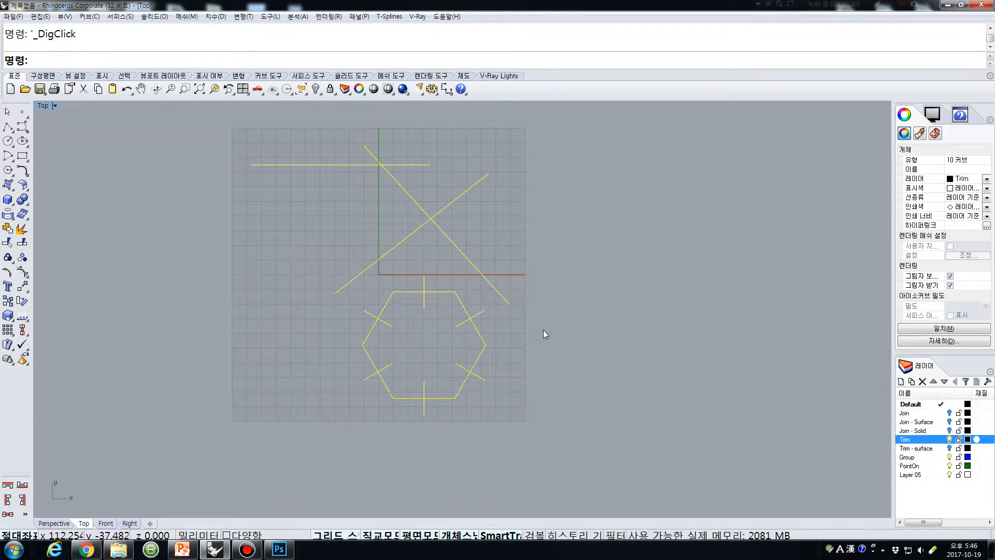
Trim the ends of the horizontal line and the rising diagonal that extend beyond the falling diagonal, and undo the trim
{"action": "left_click", "coordinate": [543, 330]}
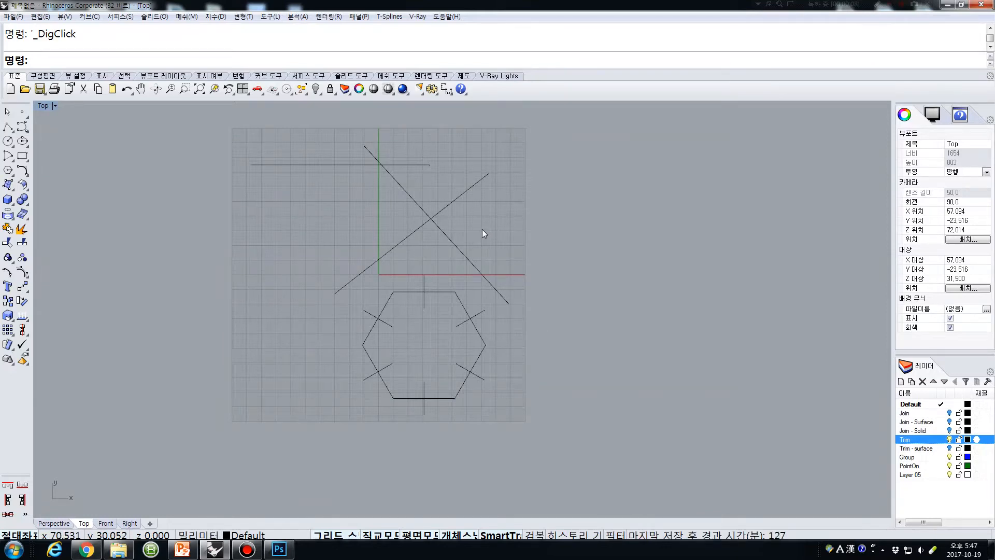
{"action": "left_click", "coordinate": [8, 243]}
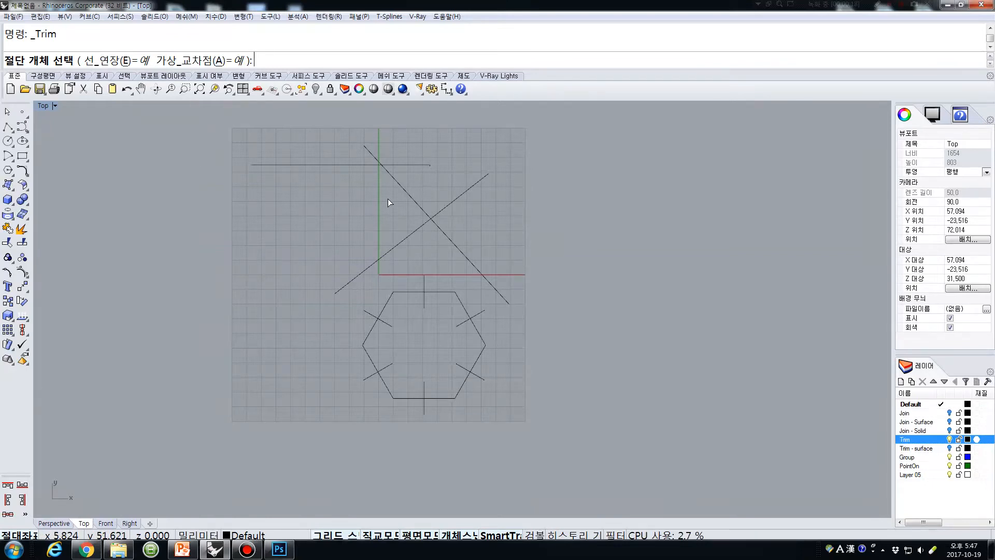
{"action": "left_click", "coordinate": [402, 184]}
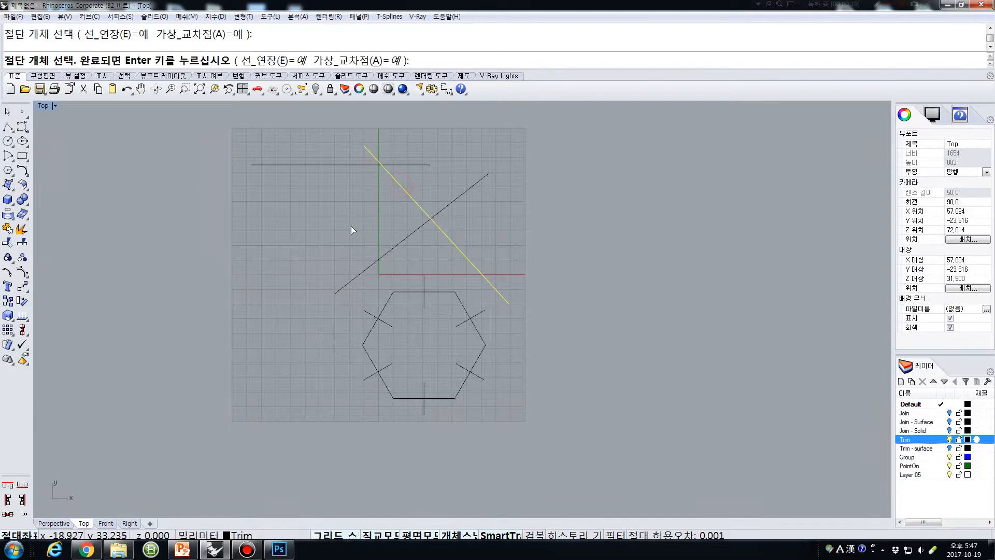
{"action": "key", "text": "Return"}
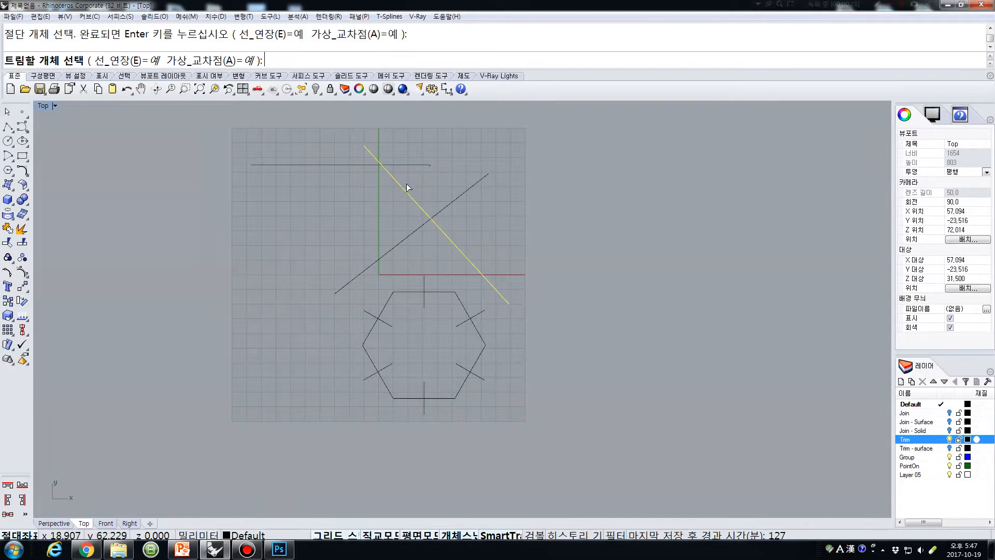
{"action": "left_click", "coordinate": [409, 165]}
{"action": "left_click", "coordinate": [450, 204]}
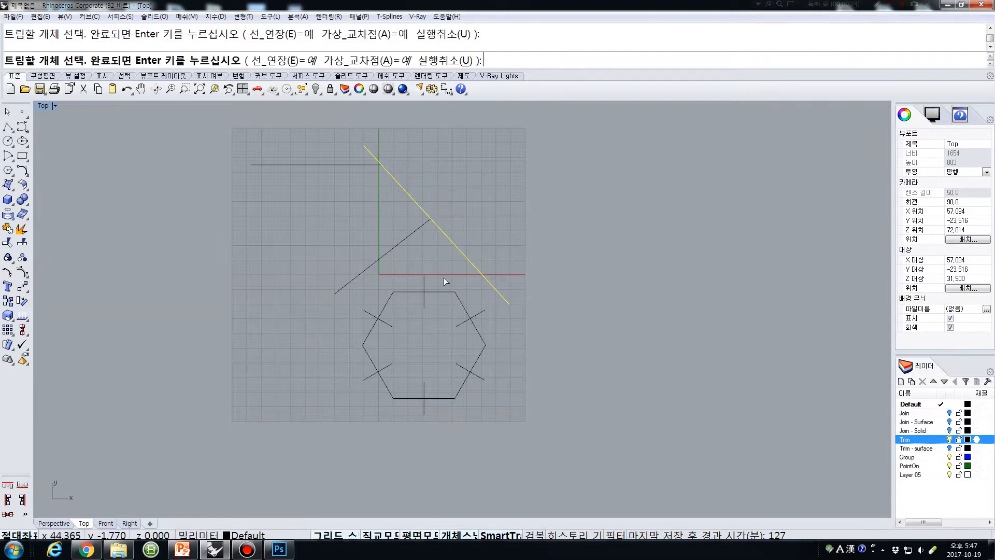
{"action": "key", "text": "Return"}
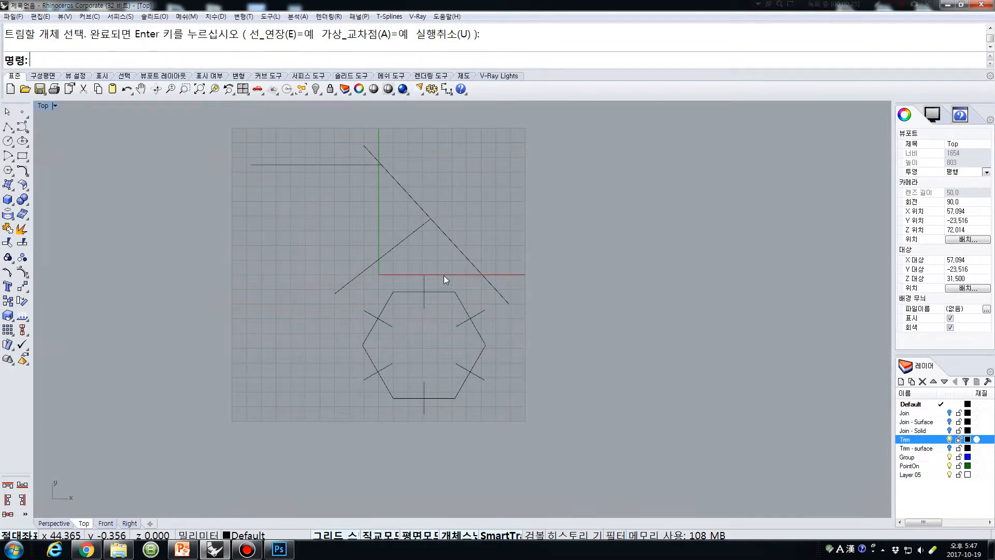
{"action": "key", "text": "ctrl+z"}
{"action": "left_click", "coordinate": [531, 235]}
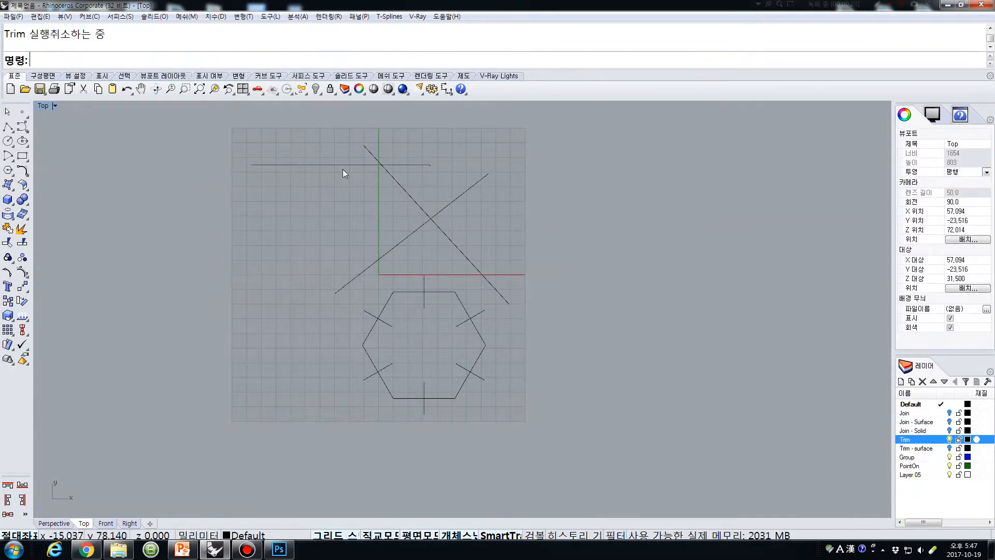
Use all three crossing lines as cutters and trim their overhanging ends so they form one connected zigzag
{"action": "left_click_drag", "start_coordinate": [524, 142], "coordinate": [358, 239]}
{"action": "right_click", "coordinate": [288, 215]}
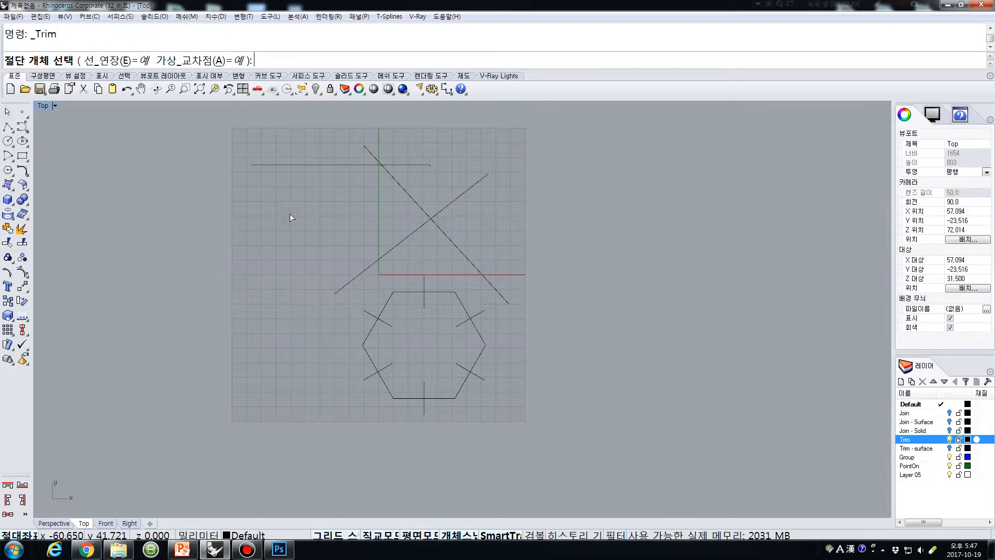
{"action": "left_click_drag", "start_coordinate": [571, 147], "coordinate": [317, 223]}
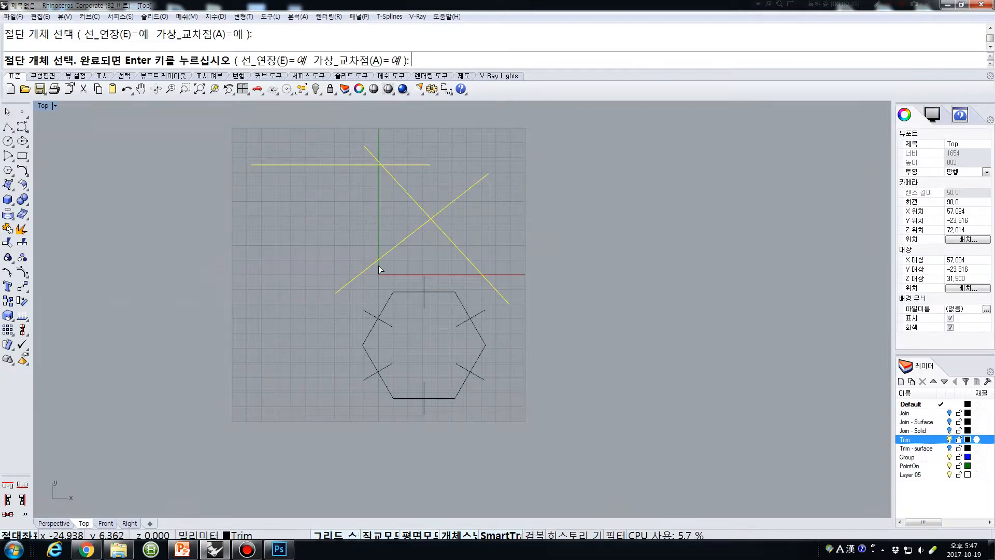
{"action": "right_click", "coordinate": [448, 221]}
{"action": "left_click", "coordinate": [445, 230]}
{"action": "left_click", "coordinate": [442, 207]}
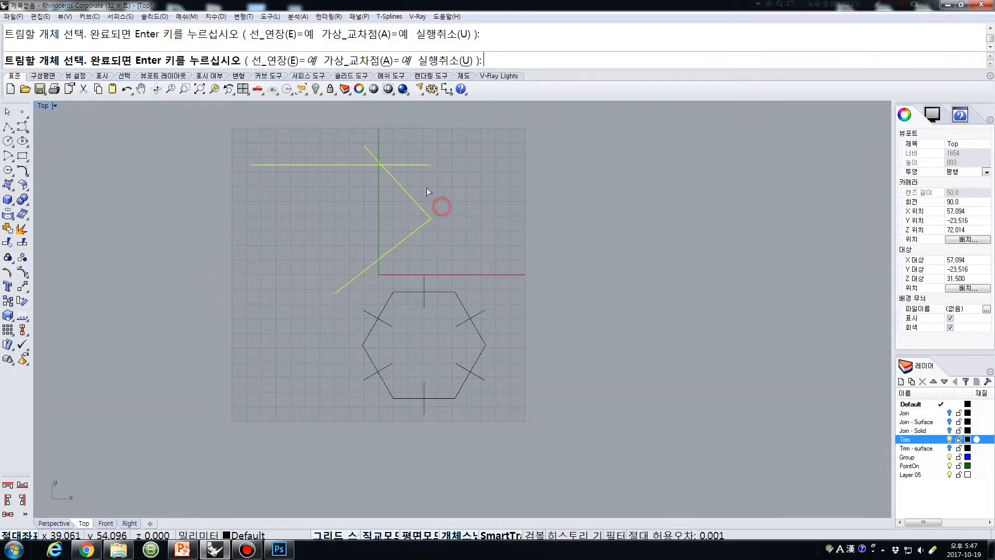
{"action": "left_click", "coordinate": [406, 160]}
{"action": "left_click", "coordinate": [364, 149]}
{"action": "right_click", "coordinate": [453, 160]}
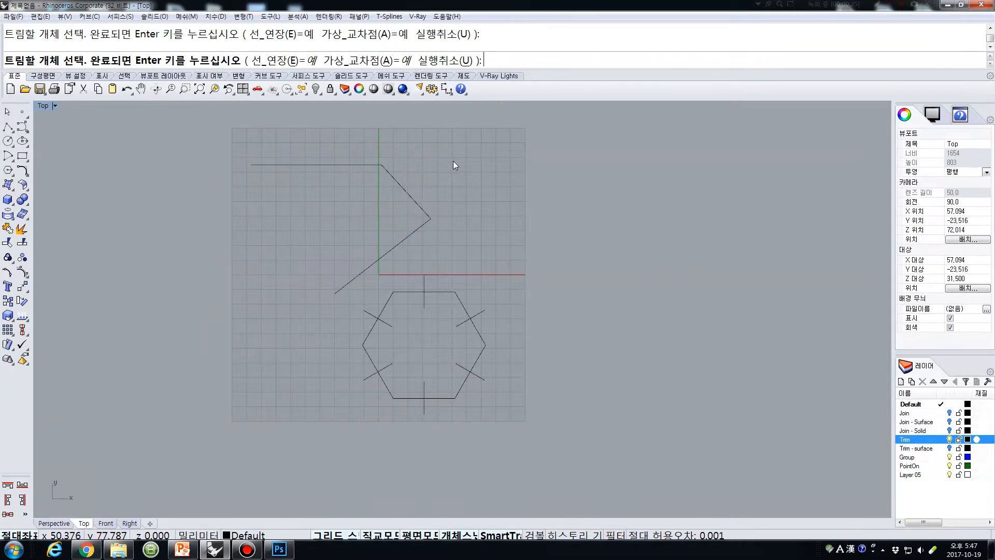
Pick the trimmed line segments individually and together to check them, and clear the selection
{"action": "left_click", "coordinate": [400, 179]}
{"action": "left_click", "coordinate": [336, 160]}
{"action": "left_click", "coordinate": [406, 232]}
{"action": "left_click", "coordinate": [468, 220]}
{"action": "left_click_drag", "start_coordinate": [467, 160], "coordinate": [319, 243]}
{"action": "left_click", "coordinate": [561, 276]}
Set Trim's line extension and apparent intersection options to No, leave the command, and undo the three-line trim
{"action": "right_click", "coordinate": [514, 307]}
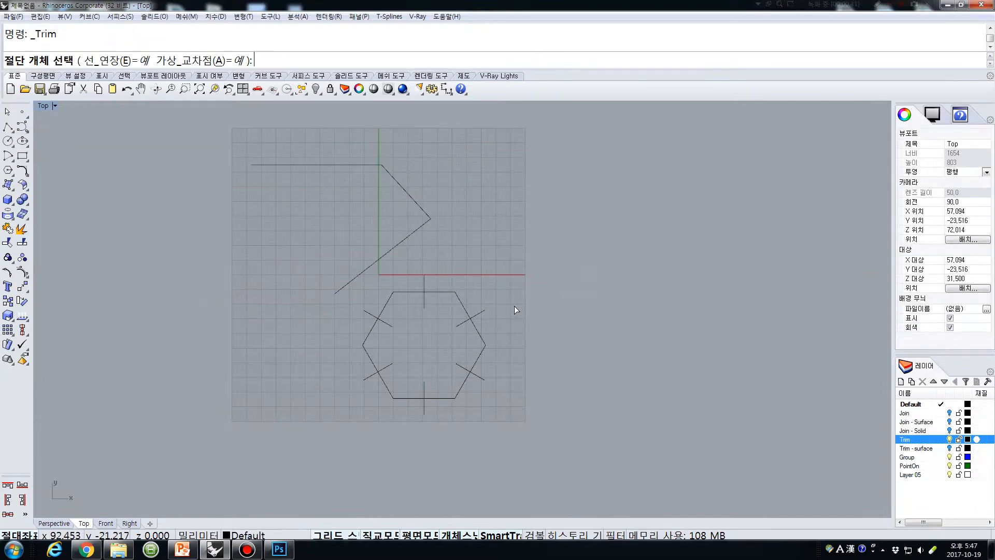
{"action": "left_click", "coordinate": [133, 64]}
{"action": "left_click", "coordinate": [203, 61]}
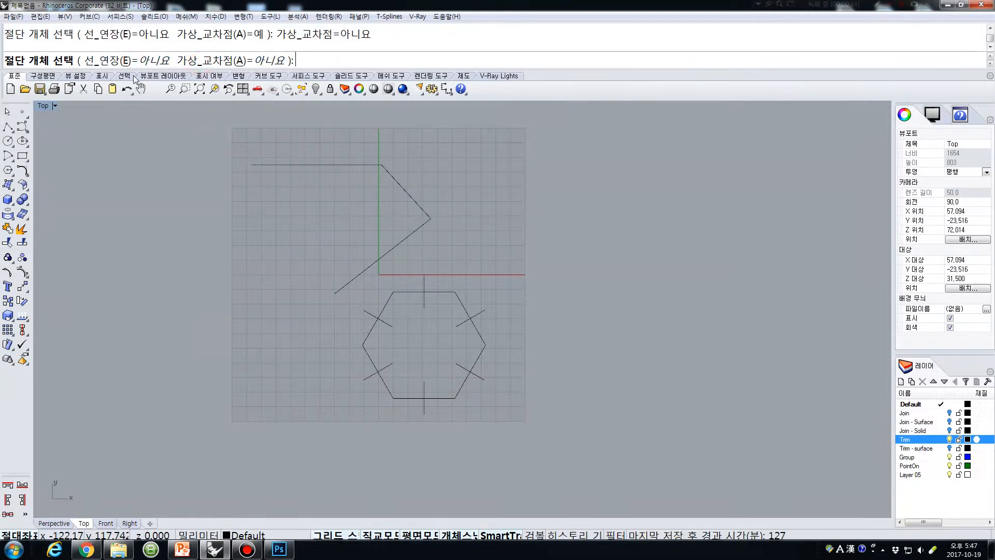
{"action": "left_click", "coordinate": [247, 213]}
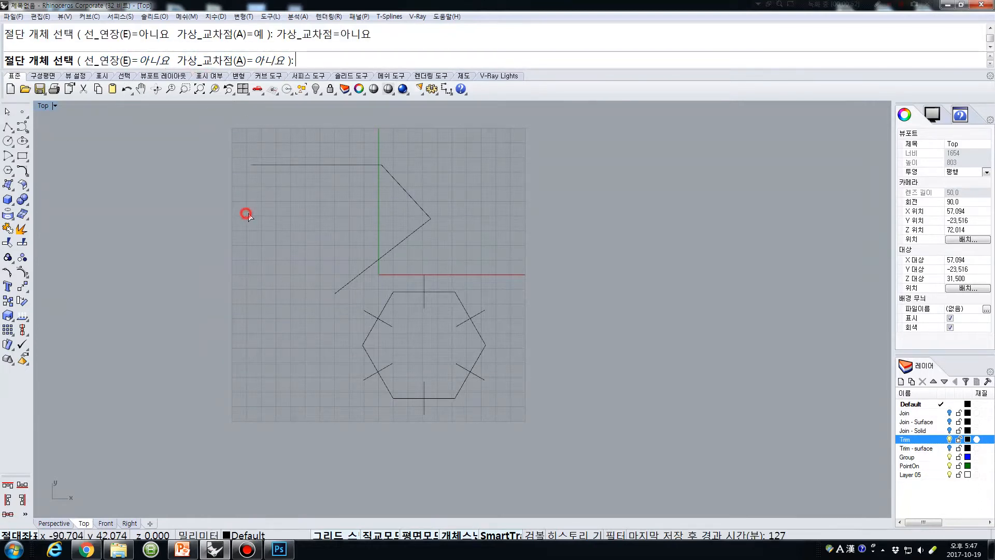
{"action": "left_click", "coordinate": [343, 213]}
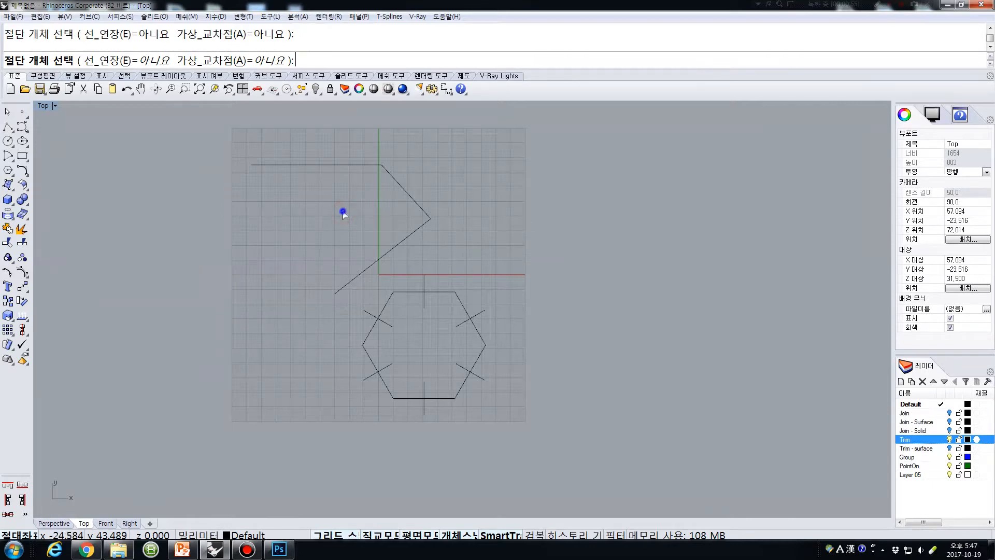
{"action": "key", "text": "ctrl+z"}
{"action": "left_click", "coordinate": [325, 216]}
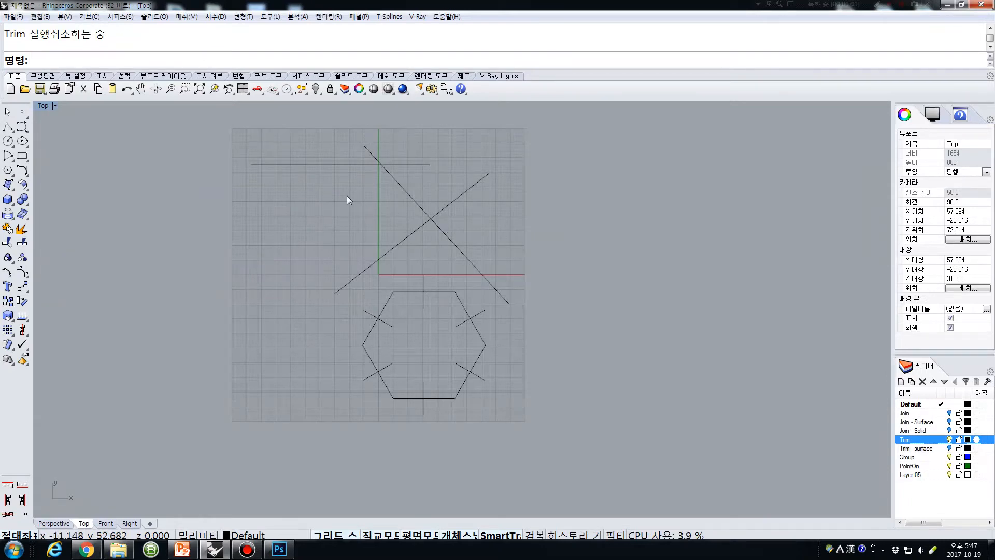
With both Trim options at No, cut the horizontal line and rising diagonal off at the falling diagonal
{"action": "key", "text": "Return"}
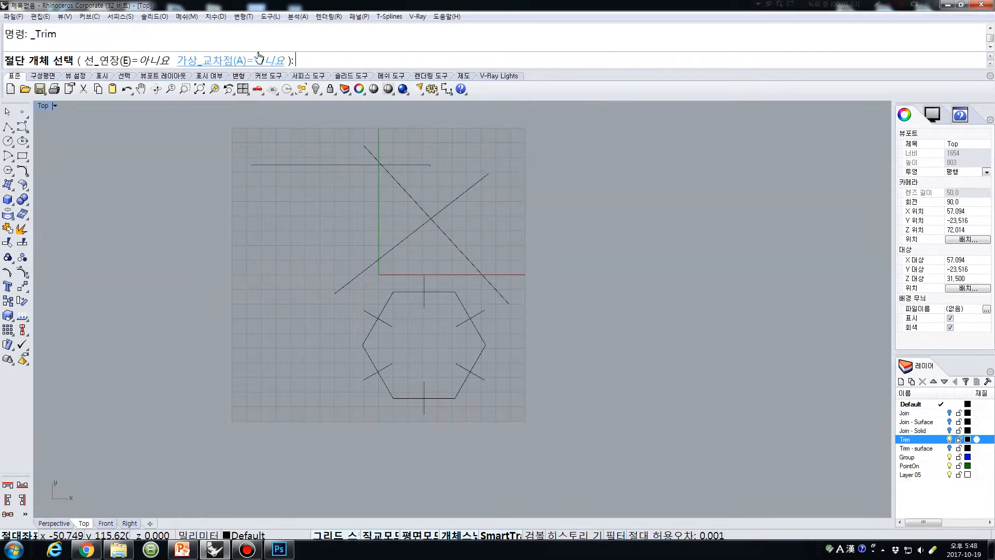
{"action": "left_click", "coordinate": [393, 178]}
{"action": "key", "text": "Return"}
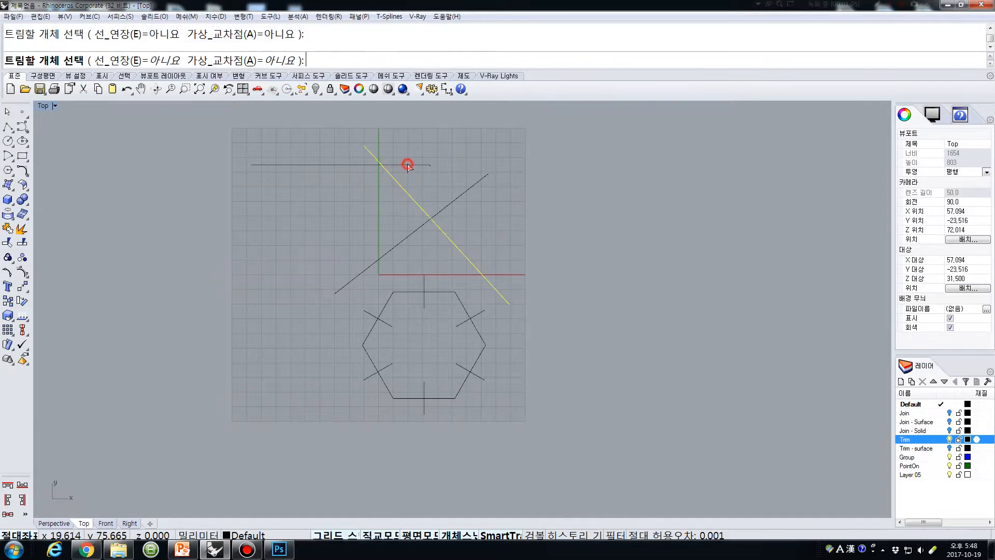
{"action": "left_click", "coordinate": [409, 164]}
{"action": "left_click", "coordinate": [456, 197]}
{"action": "key", "text": "Return"}
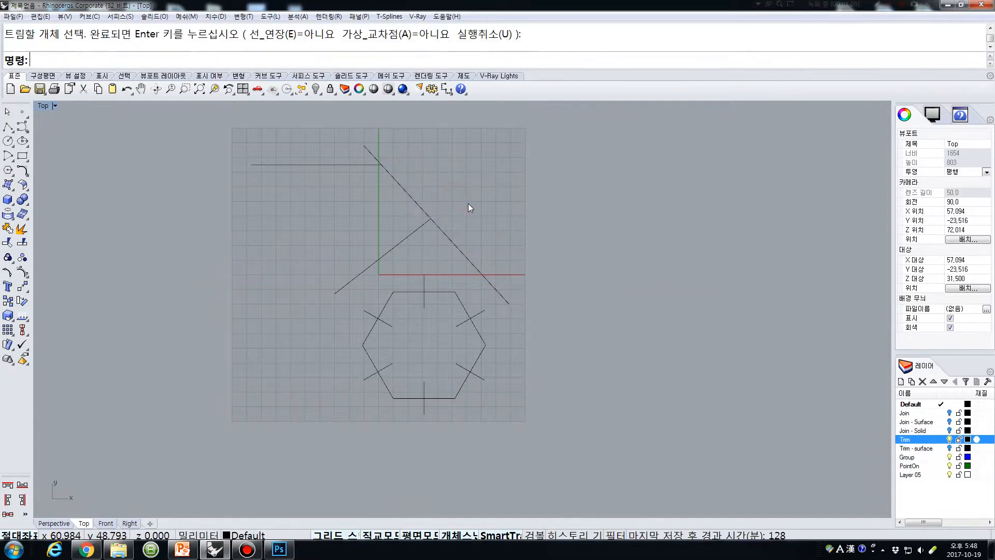
Trim the hexagon using only the short vertical line at its top as cutter, and undo that trim
{"action": "left_click", "coordinate": [446, 292]}
{"action": "left_click", "coordinate": [255, 351]}
{"action": "key", "text": "Return"}
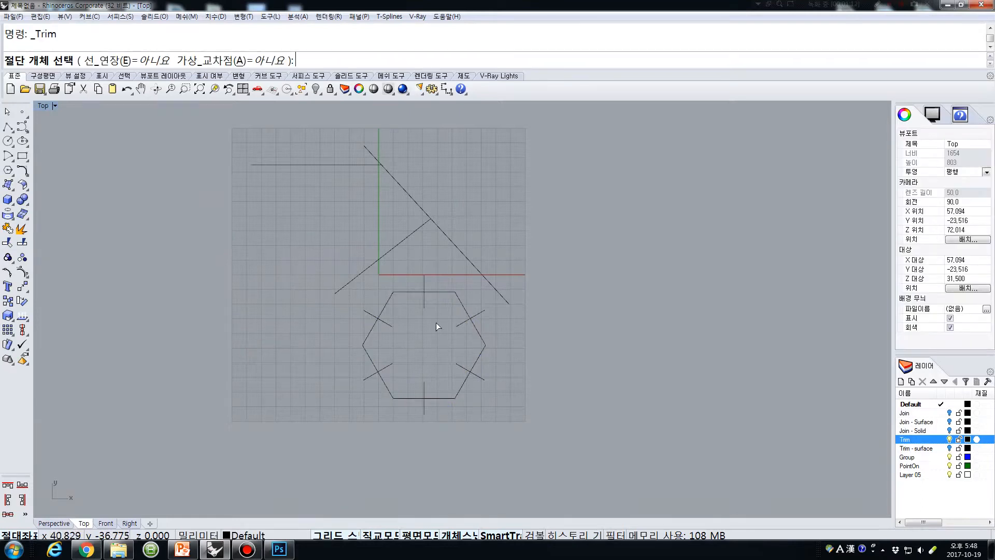
{"action": "left_click", "coordinate": [422, 302]}
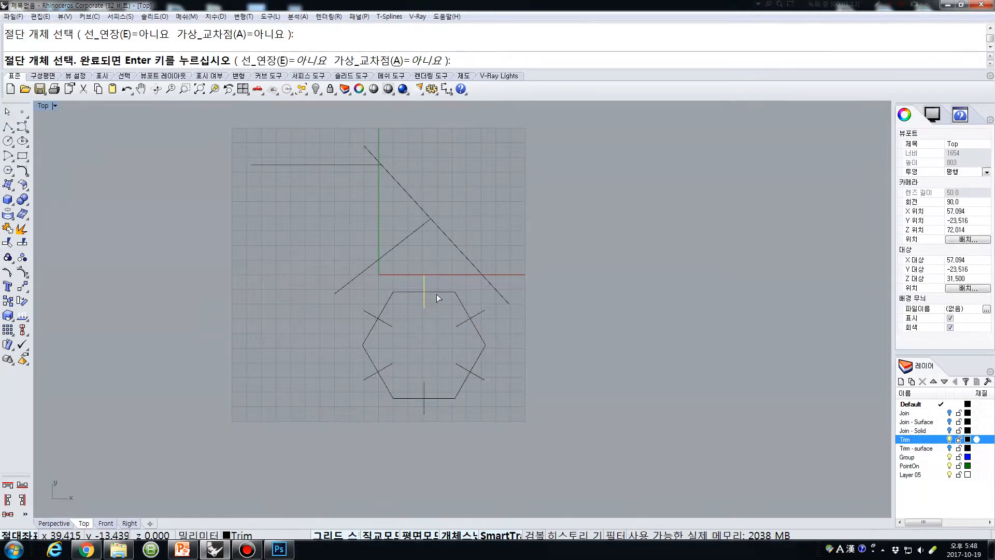
{"action": "key", "text": "Return"}
{"action": "left_click", "coordinate": [439, 293]}
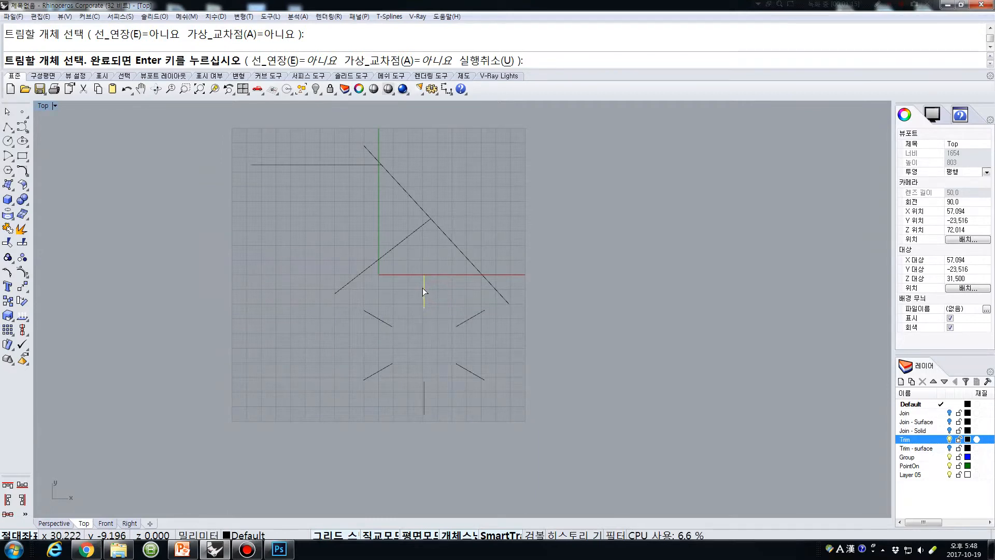
{"action": "key", "text": "Return"}
{"action": "key", "text": "ctrl+z"}
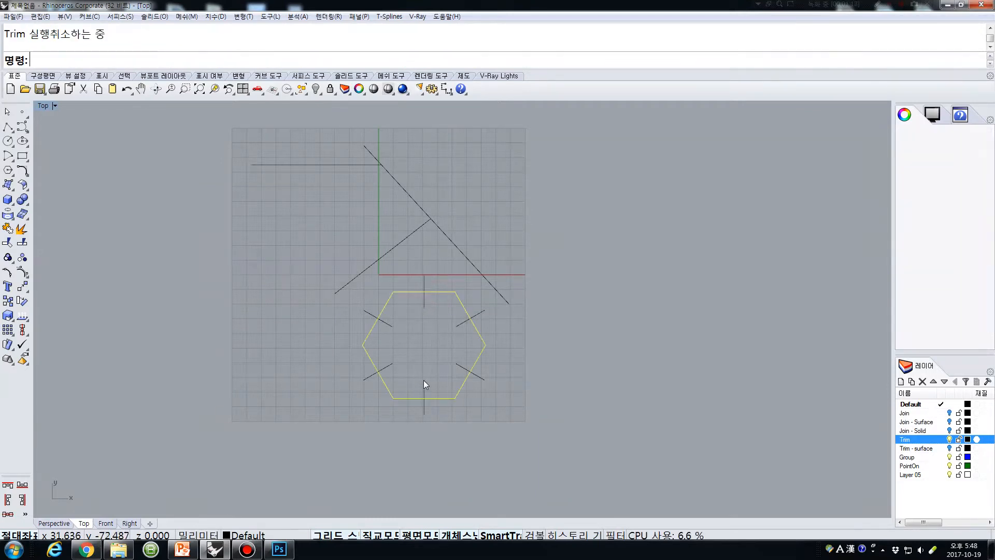
Set Trim's line extension and apparent intersection options back to Yes
{"action": "right_click", "coordinate": [242, 286]}
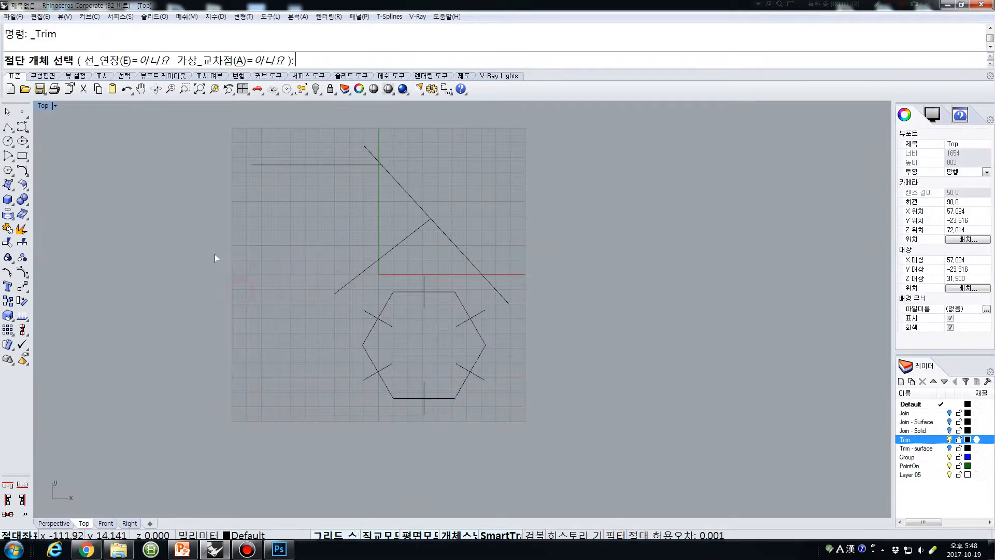
{"action": "left_click", "coordinate": [208, 60]}
{"action": "left_click", "coordinate": [106, 60]}
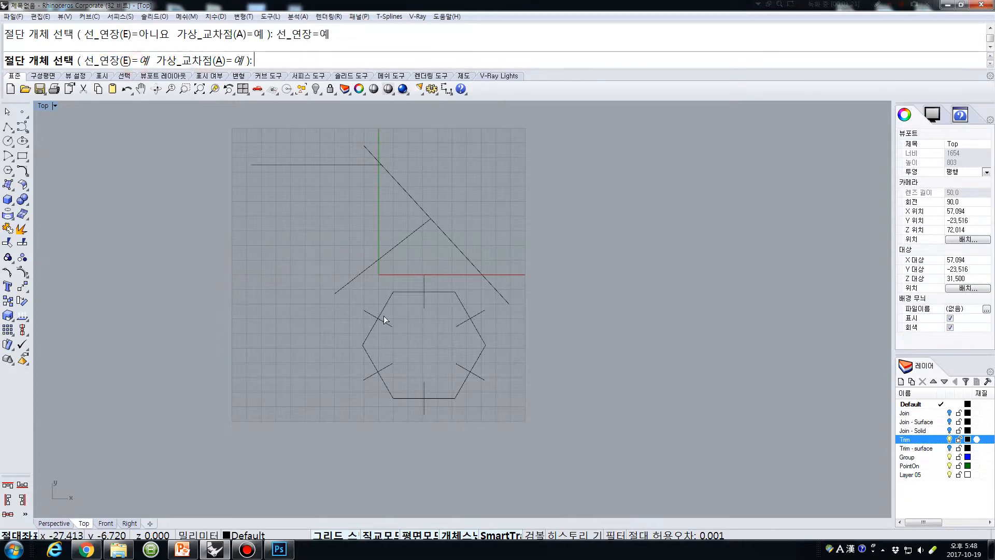
{"action": "key", "text": "Escape"}
Trim away the right half of the hexagon using the short vertical line at its top as cutter
{"action": "right_click", "coordinate": [423, 307]}
{"action": "left_click", "coordinate": [423, 307]}
{"action": "key", "text": "Return"}
{"action": "left_click", "coordinate": [449, 292]}
{"action": "key", "text": "Return"}
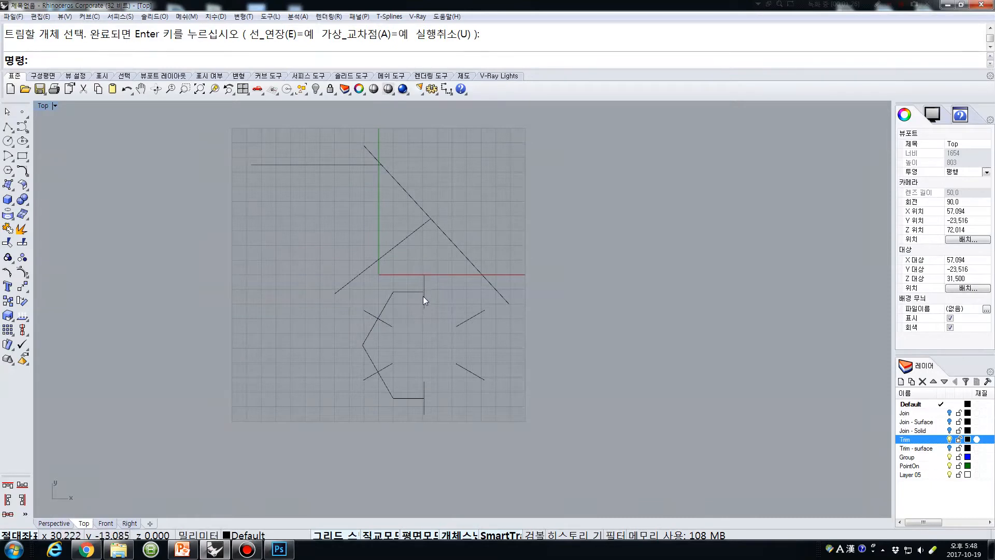
Move the hexagon's lower short vertical line far to the right, and undo both the move and the hexagon trim
{"action": "left_click", "coordinate": [424, 405]}
{"action": "left_click_drag", "start_coordinate": [423, 406], "coordinate": [636, 406]}
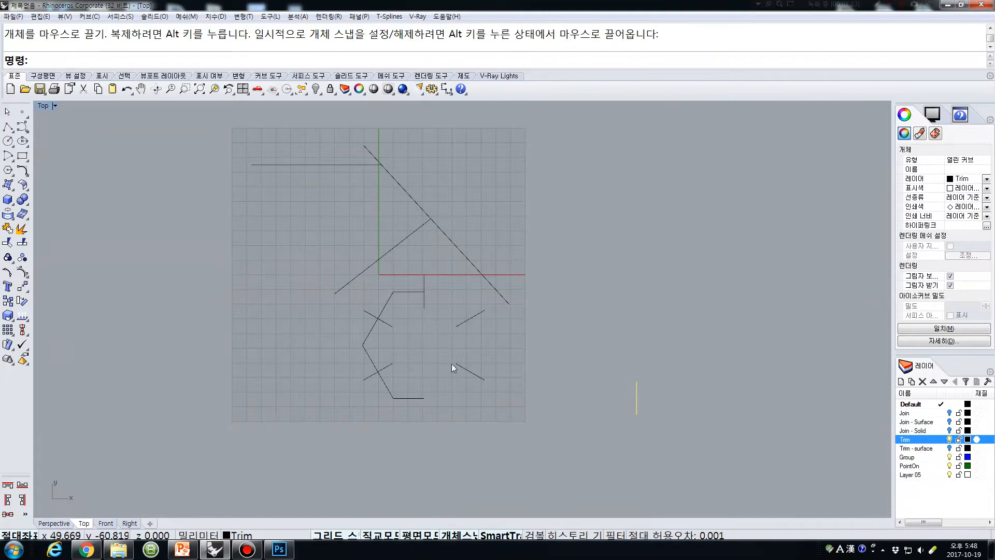
{"action": "key", "text": "ctrl+z"}
{"action": "key", "text": "ctrl+z"}
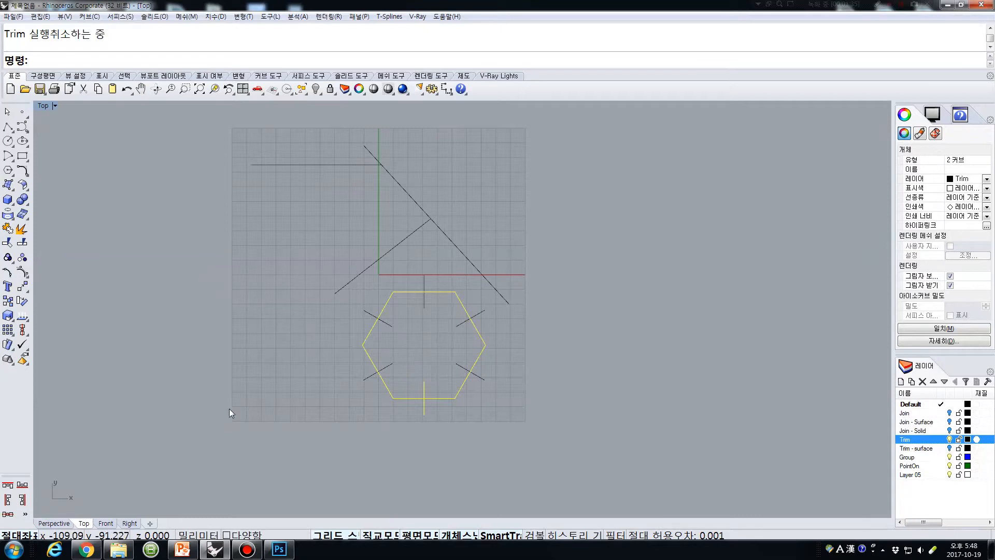
{"action": "left_click", "coordinate": [497, 406]}
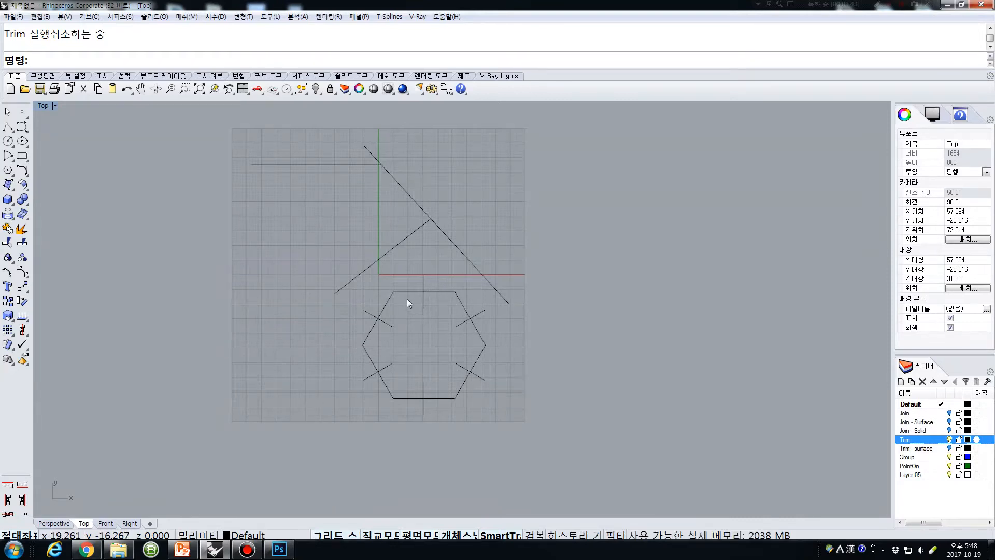
Trim away the hexagon's left part between the short lines at its top edge and lower-left edge
{"action": "key", "text": "ctrl+t"}
{"action": "left_click", "coordinate": [424, 310]}
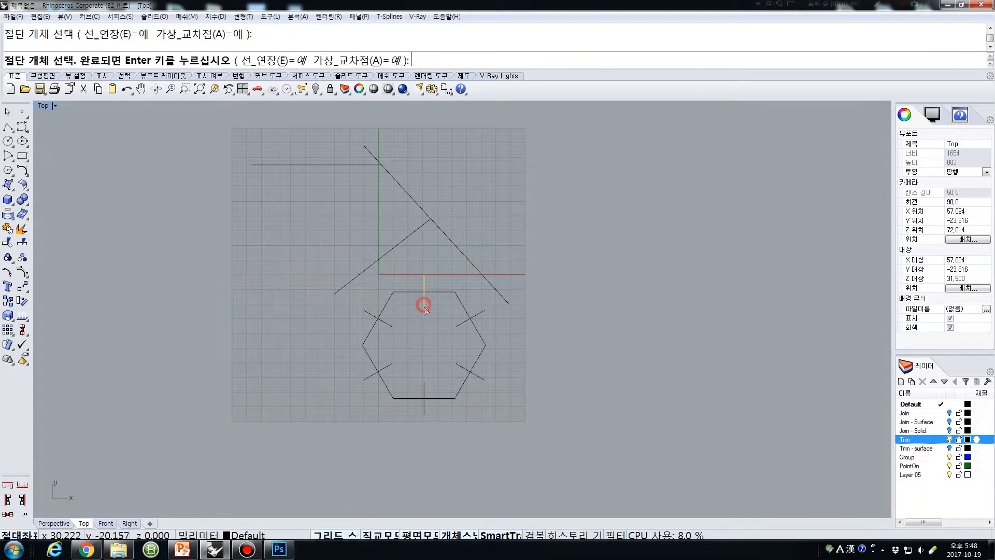
{"action": "left_click", "coordinate": [392, 363]}
{"action": "key", "text": "Return"}
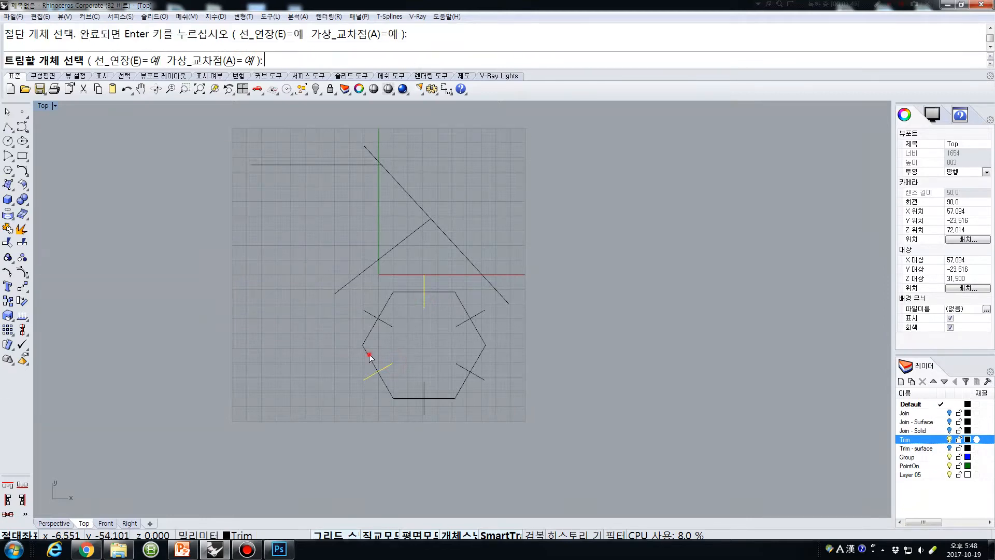
{"action": "left_click", "coordinate": [368, 354]}
{"action": "key", "text": "Return"}
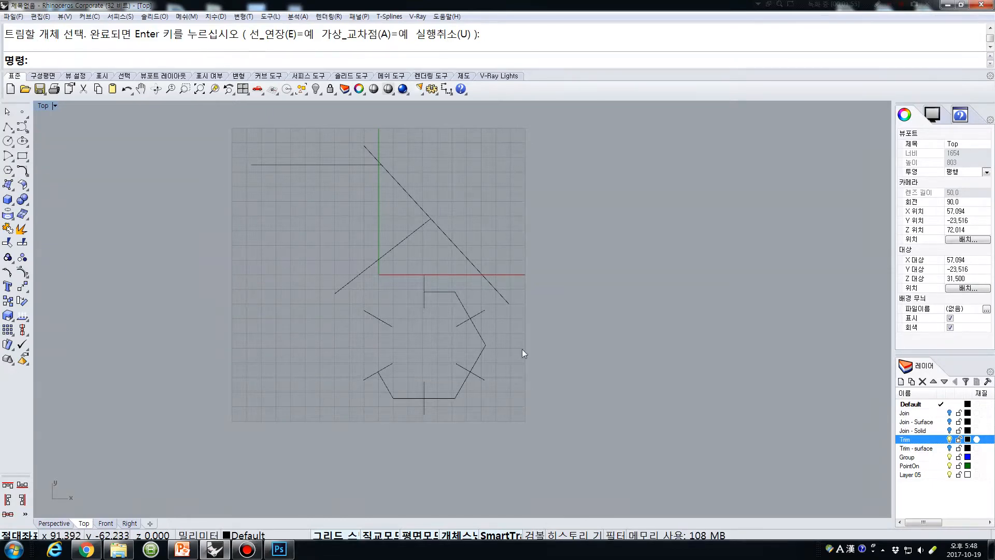
Undo the last hexagon trim and the earlier trim of the crossing lines, and clear the selection
{"action": "key", "text": "ctrl+z"}
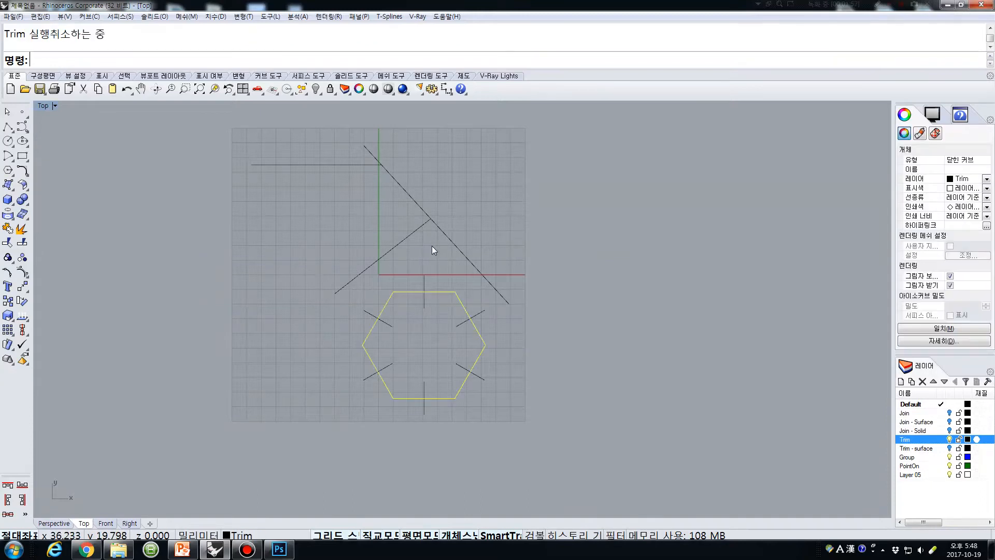
{"action": "left_click", "coordinate": [305, 312]}
{"action": "key", "text": "ctrl+z"}
{"action": "key", "text": "Escape"}
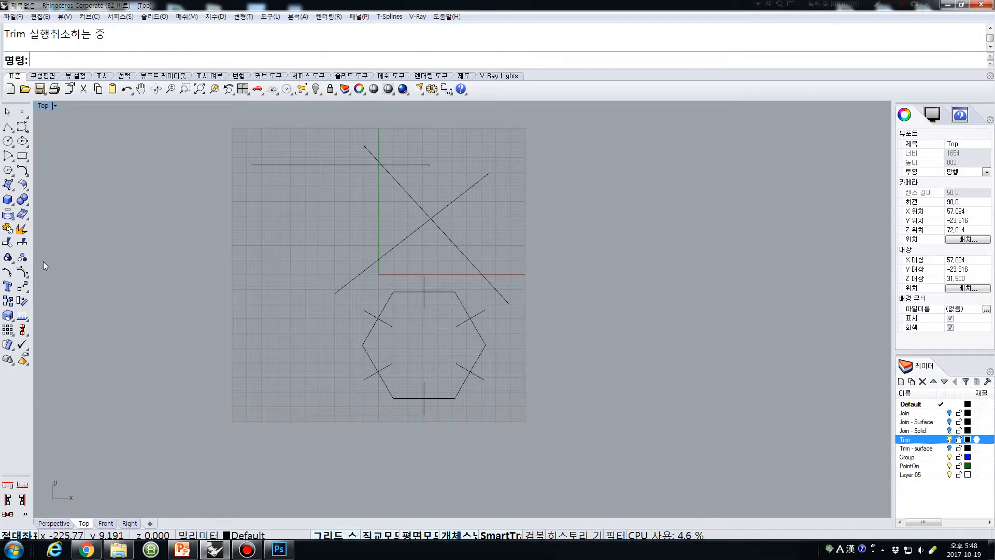
Split the rising diagonal line with the falling diagonal as the cutter, and select its two pieces to check them
{"action": "left_click", "coordinate": [23, 243]}
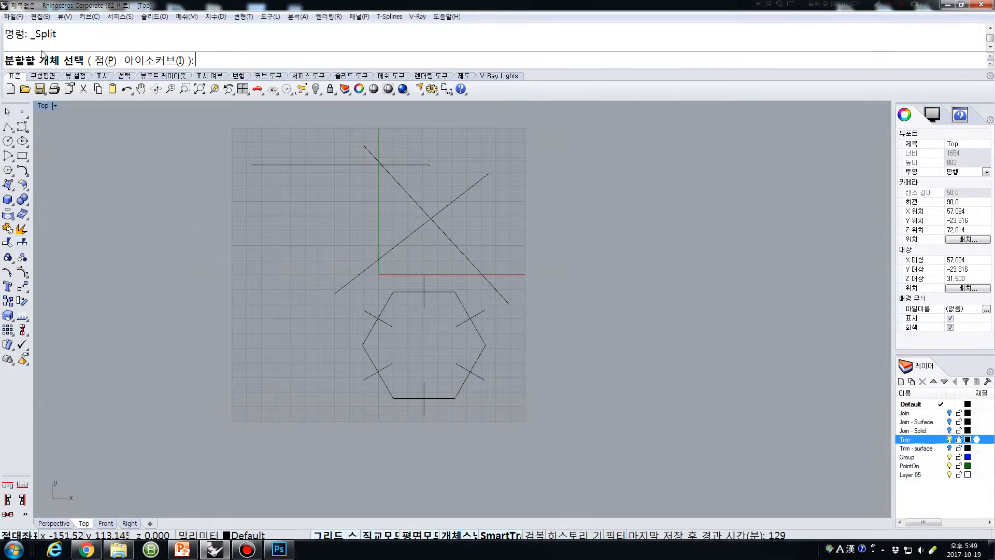
{"action": "left_click", "coordinate": [384, 255]}
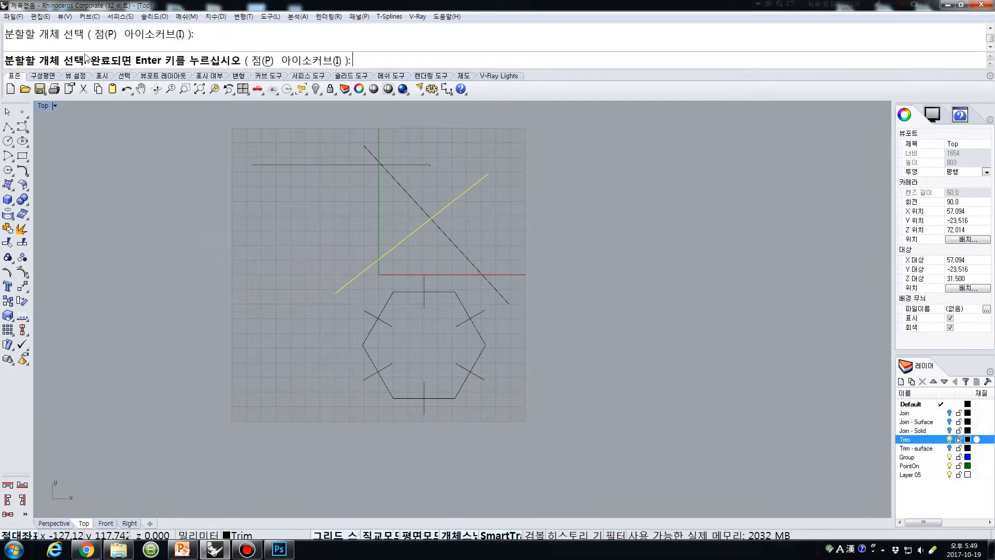
{"action": "key", "text": "Return"}
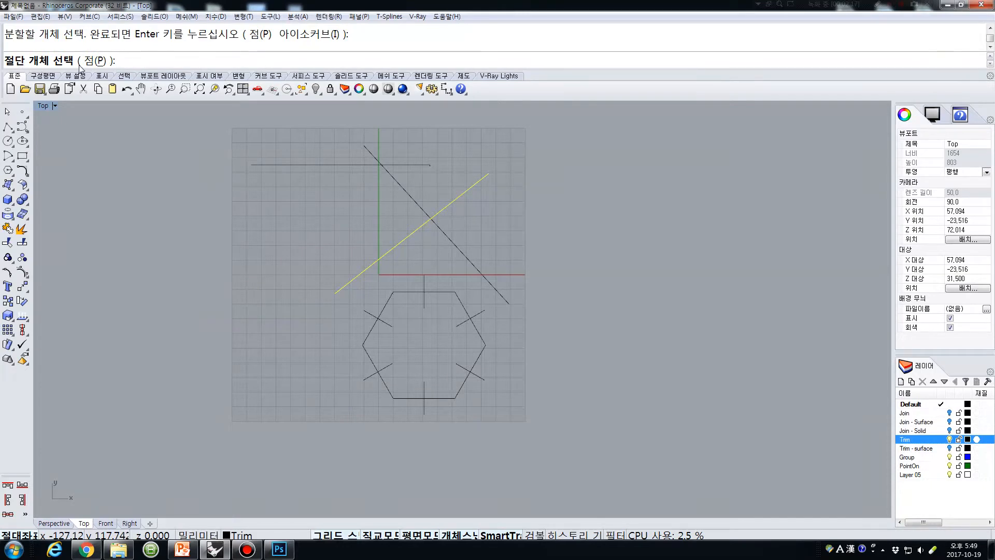
{"action": "left_click", "coordinate": [403, 191]}
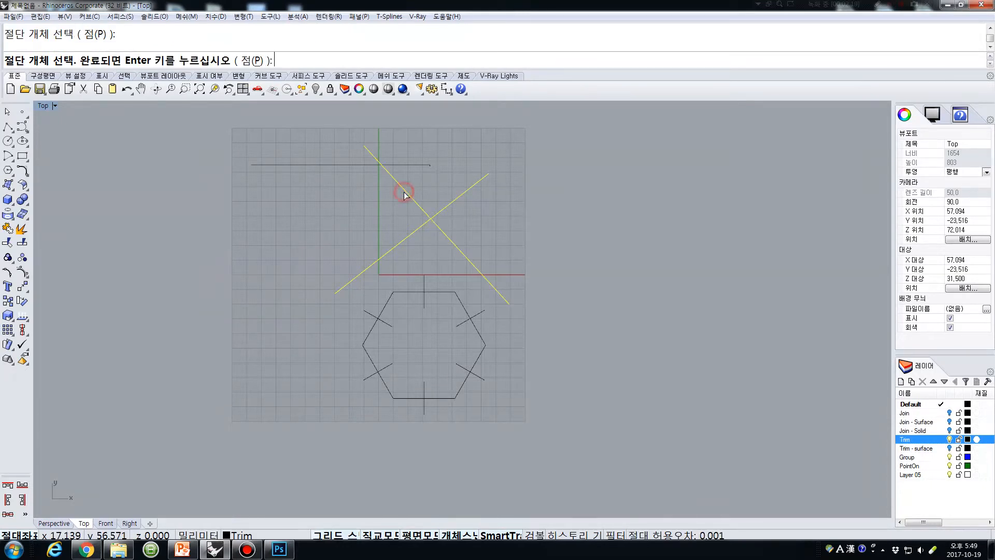
{"action": "key", "text": "Return"}
{"action": "left_click", "coordinate": [451, 201]}
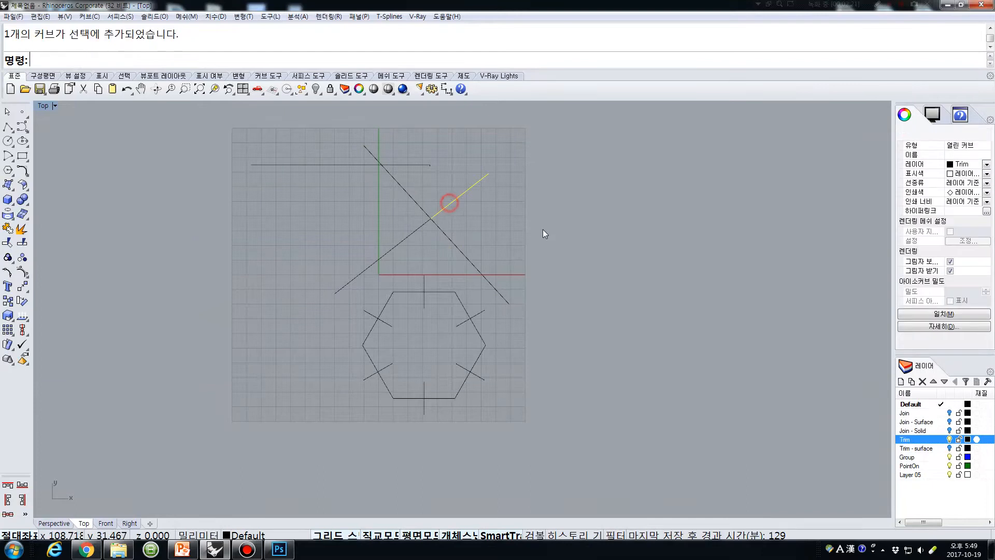
{"action": "left_click", "coordinate": [412, 232]}
{"action": "key", "text": "Escape"}
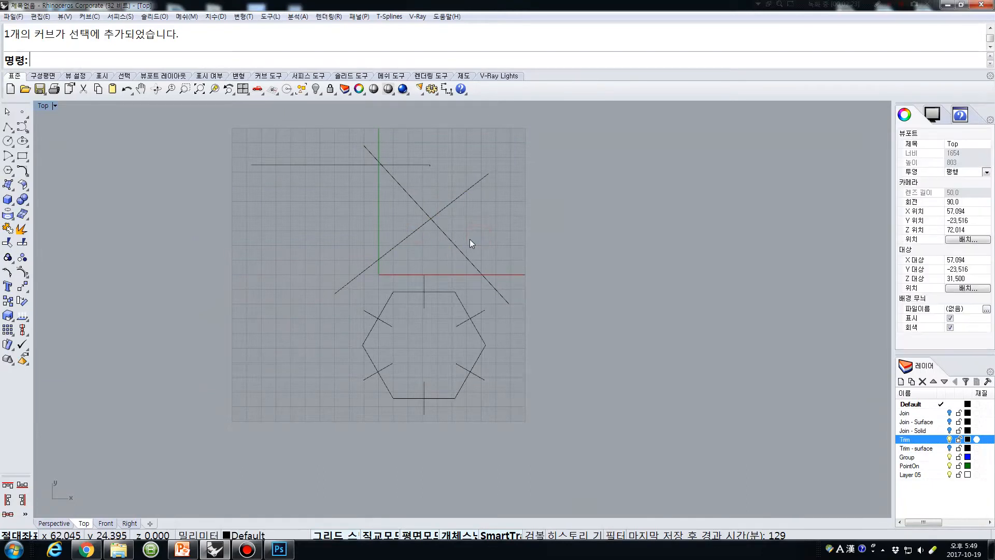
Undo the split of the rising diagonal and clear the selection
{"action": "key", "text": "ctrl+z"}
{"action": "left_click", "coordinate": [446, 253]}
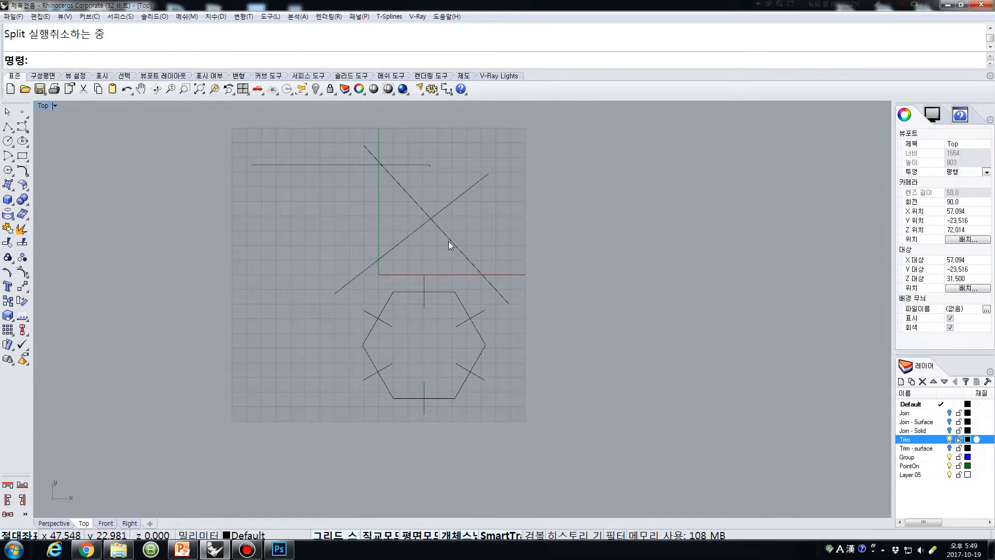
{"action": "left_click", "coordinate": [448, 240]}
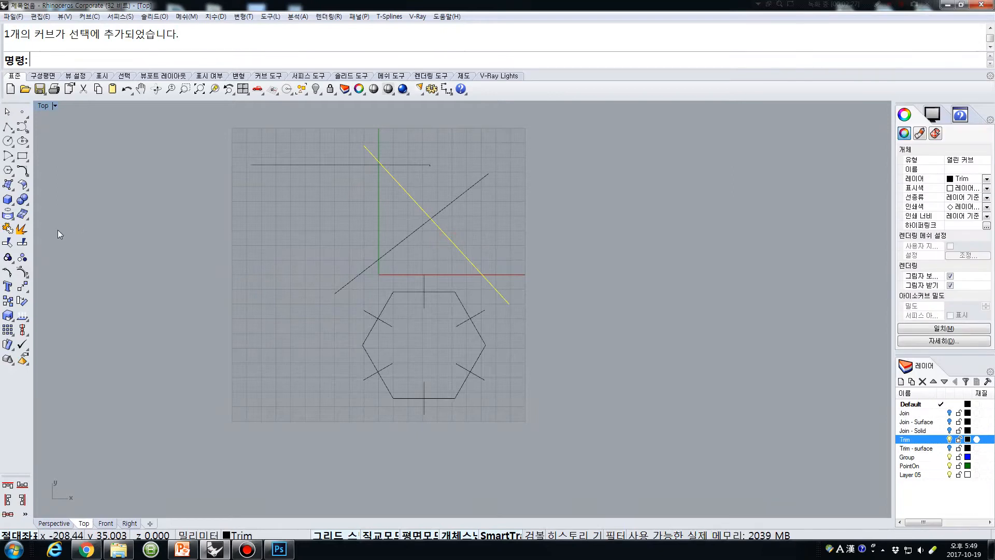
{"action": "key", "text": "Escape"}
Trim away the right ends of the horizontal line and the rising diagonal with the falling diagonal as cutter, and undo the trim
{"action": "left_click", "coordinate": [8, 243]}
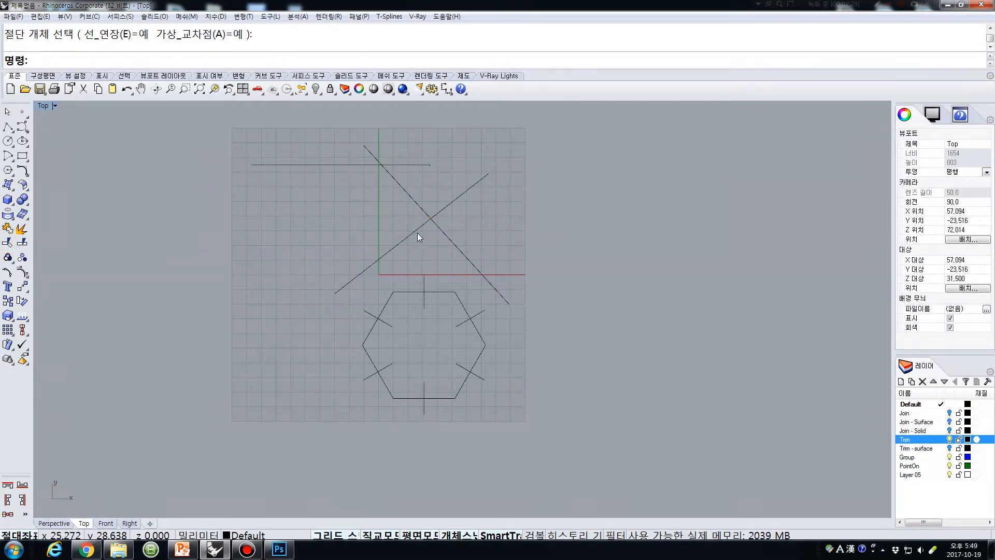
{"action": "left_click", "coordinate": [448, 239]}
{"action": "key", "text": "Return"}
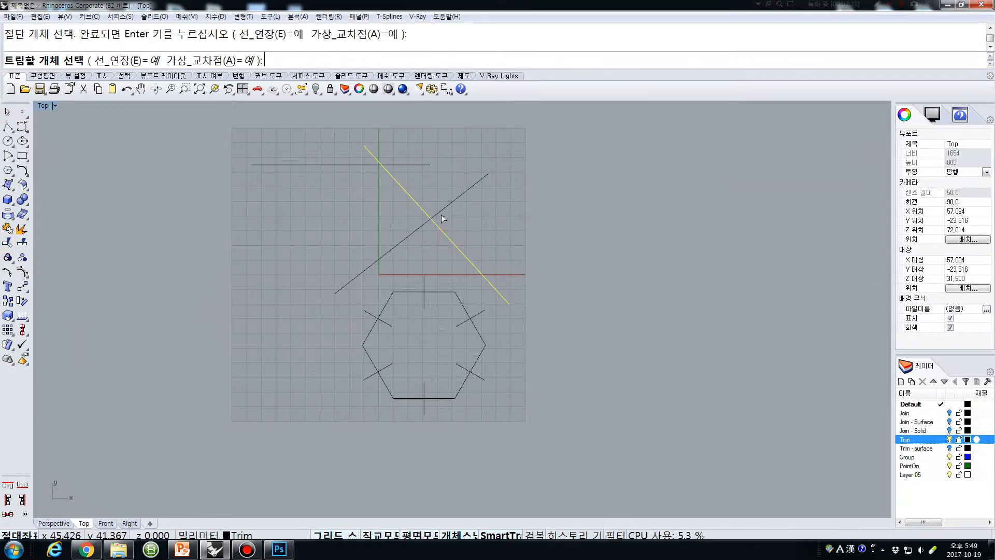
{"action": "left_click", "coordinate": [413, 164]}
{"action": "left_click", "coordinate": [456, 196]}
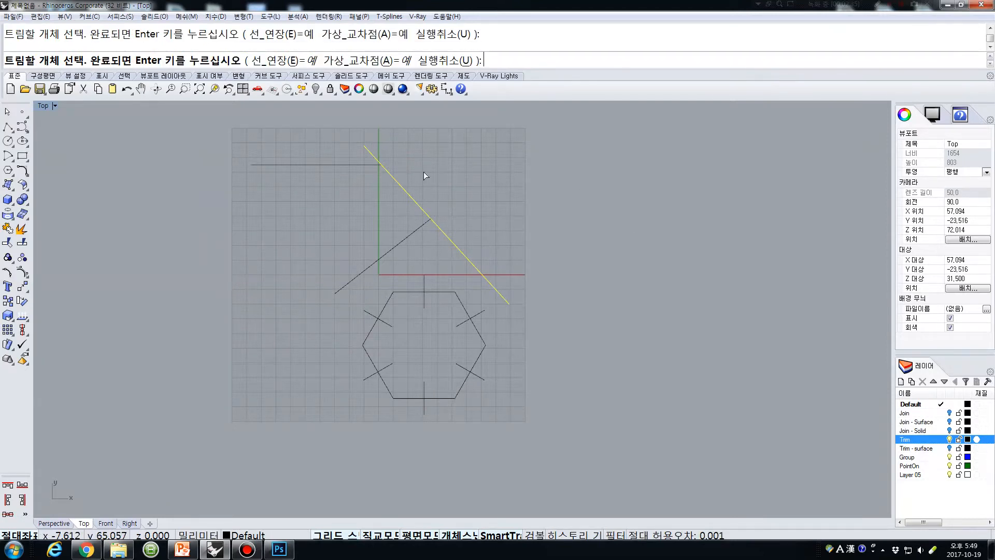
{"action": "key", "text": "Return"}
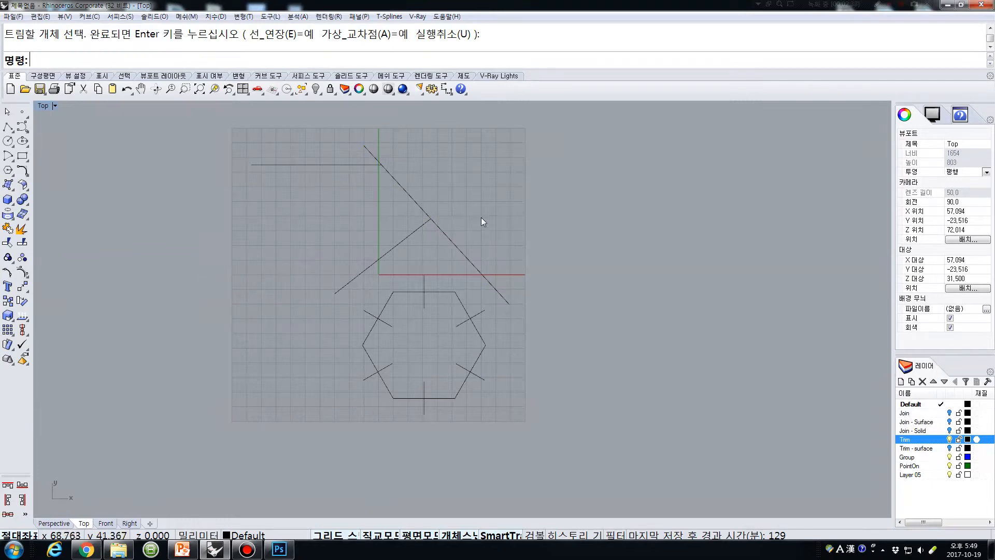
{"action": "key", "text": "ctrl+z"}
{"action": "left_click", "coordinate": [482, 218]}
Trim away the rising diagonal's lower-left half with both crossing diagonals as cutters, and undo the trim
{"action": "key", "text": "Return"}
{"action": "left_click", "coordinate": [410, 235]}
{"action": "left_click", "coordinate": [453, 244]}
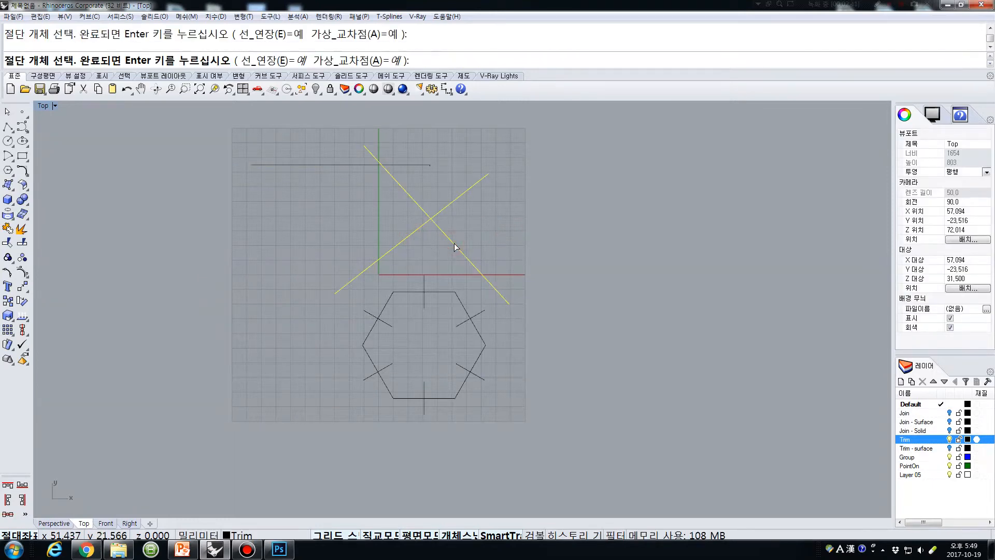
{"action": "right_click", "coordinate": [455, 247]}
{"action": "left_click", "coordinate": [412, 235]}
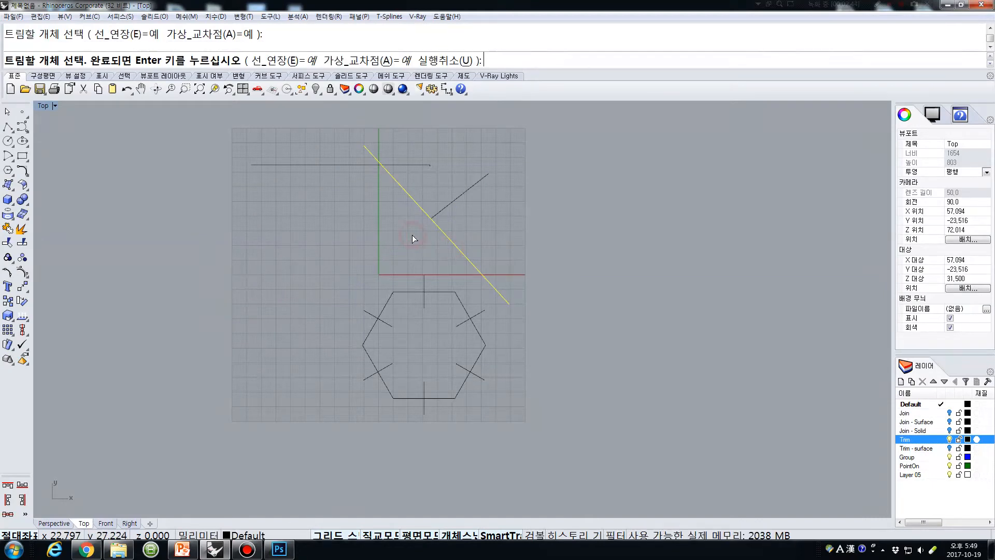
{"action": "right_click", "coordinate": [412, 234]}
{"action": "key", "text": "ctrl+z"}
{"action": "left_click", "coordinate": [300, 235]}
Split the falling diagonal with the rising diagonal as the cutter, and select the resulting pieces to check them
{"action": "left_click", "coordinate": [23, 241]}
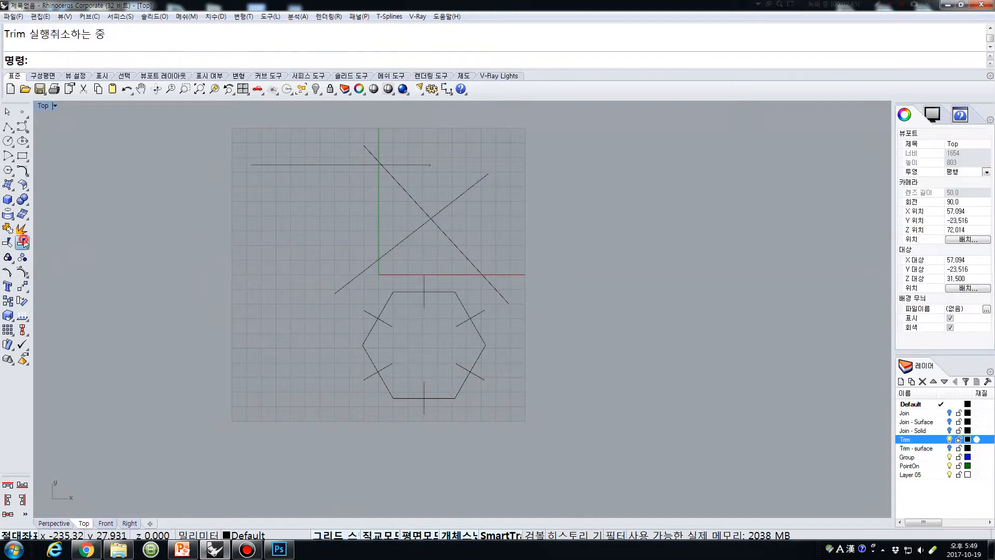
{"action": "left_click", "coordinate": [451, 239]}
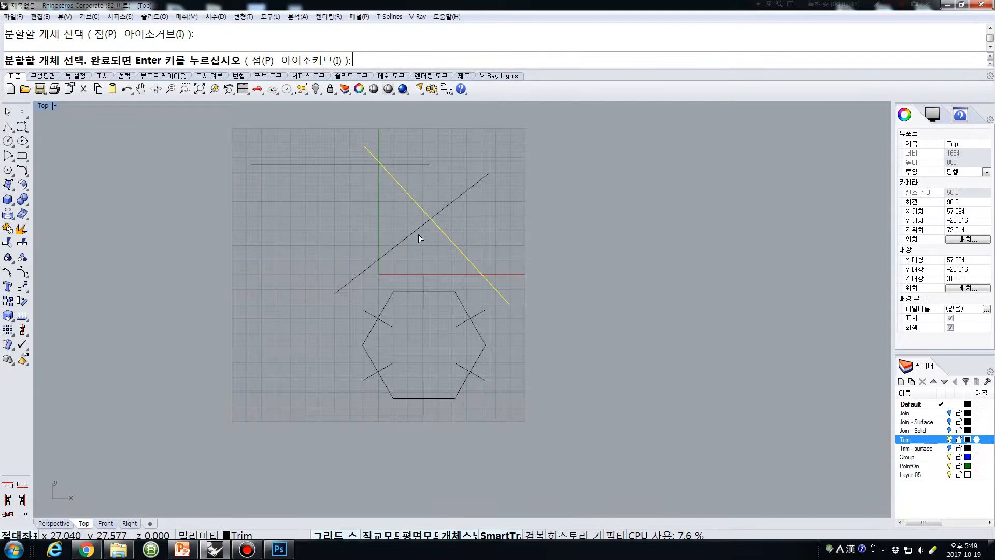
{"action": "right_click", "coordinate": [414, 231]}
{"action": "left_click", "coordinate": [415, 231]}
{"action": "right_click", "coordinate": [414, 231]}
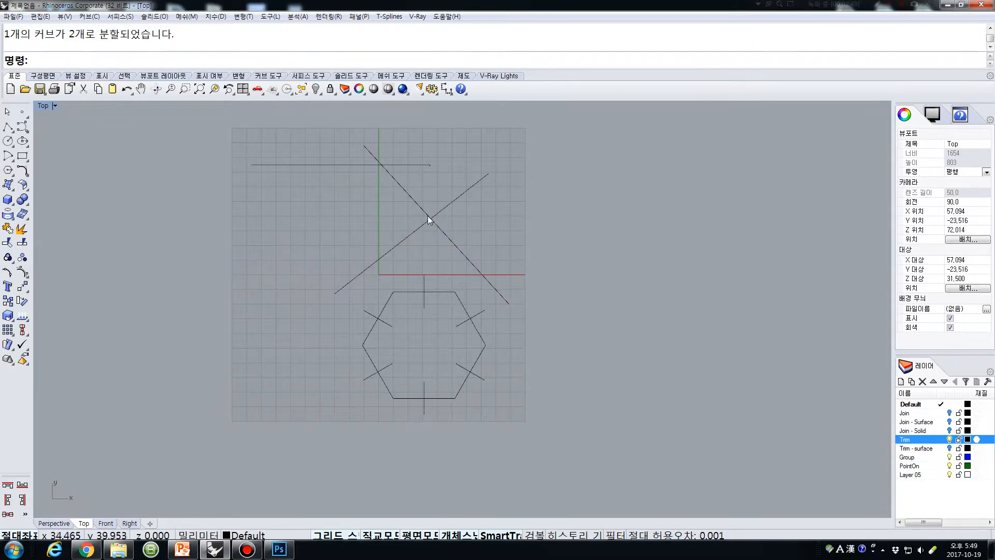
{"action": "left_click", "coordinate": [428, 216]}
{"action": "left_click", "coordinate": [452, 240]}
{"action": "left_click", "coordinate": [476, 224]}
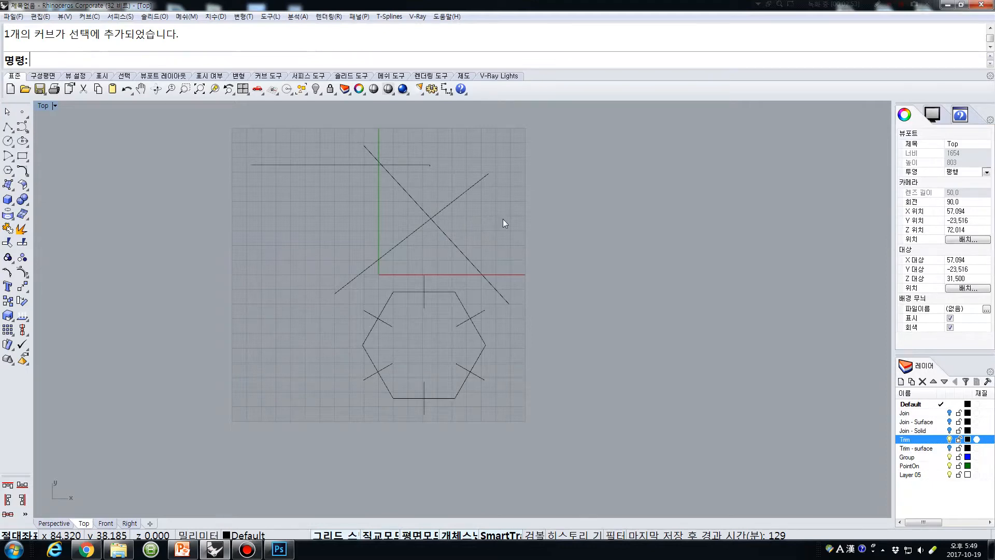
Undo the split of the falling diagonal and select the restored line to check it
{"action": "key", "text": "ctrl+z"}
{"action": "left_click", "coordinate": [497, 219]}
{"action": "left_click", "coordinate": [402, 198]}
{"action": "left_click", "coordinate": [411, 195]}
{"action": "left_click", "coordinate": [466, 216]}
{"action": "left_click", "coordinate": [508, 236]}
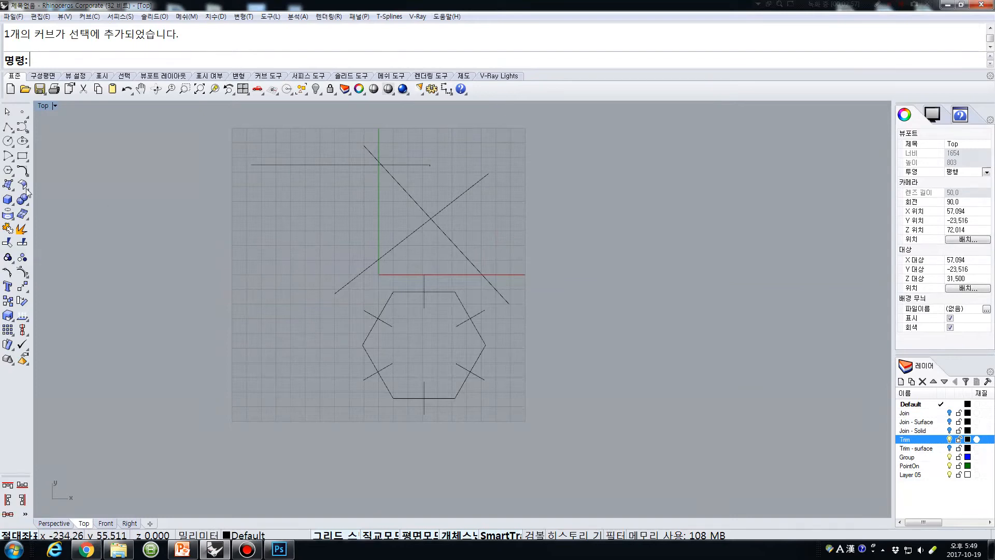
Create a rectangular corner-to-corner plane surface over the left end of the horizontal line
{"action": "left_click", "coordinate": [10, 186]}
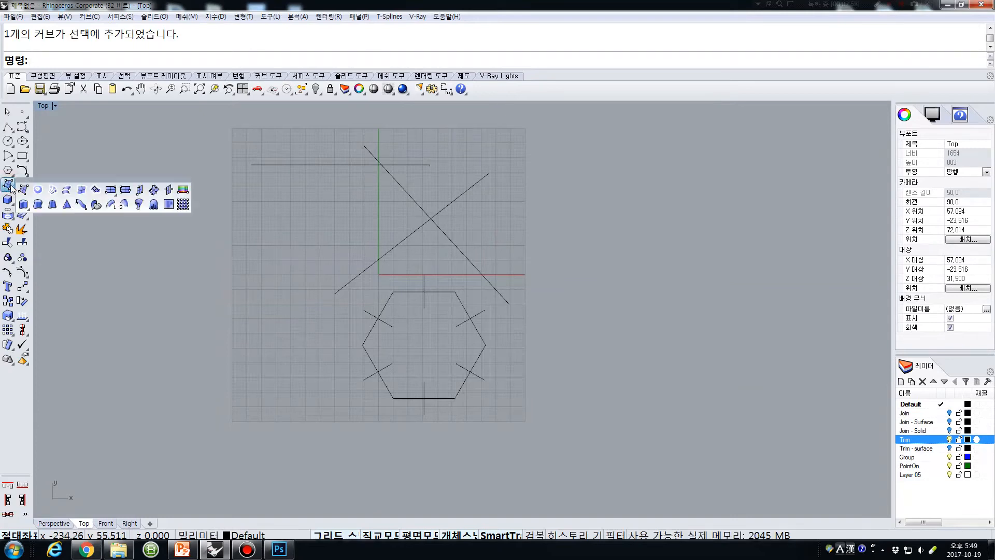
{"action": "left_click", "coordinate": [110, 193]}
{"action": "left_click", "coordinate": [207, 137]}
{"action": "left_click", "coordinate": [311, 247]}
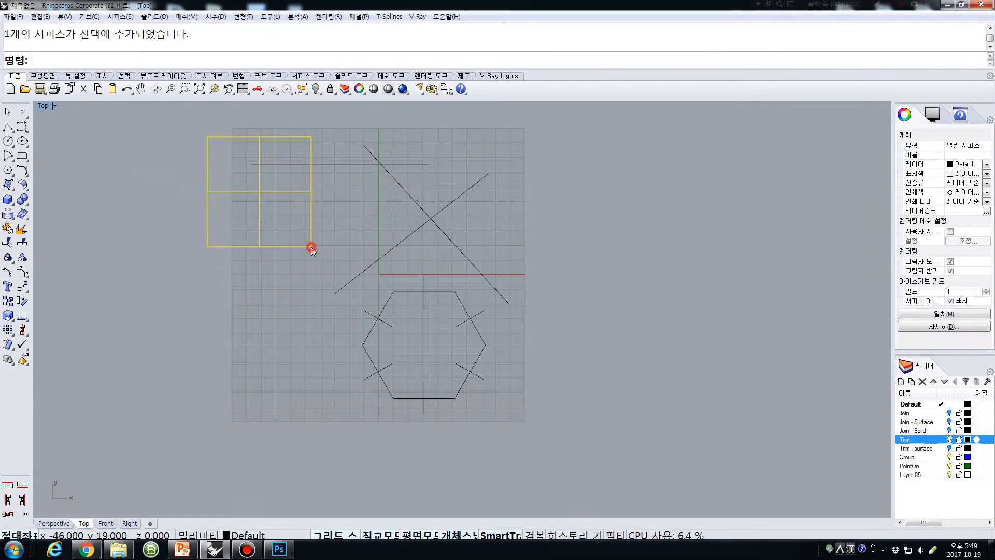
Move the plane and the horizontal line together to the left of the grid, with the line crossing the plane's full width
{"action": "left_click", "coordinate": [329, 165], "text": "shift"}
{"action": "type", "text": "m"}
{"action": "key", "text": "Return"}
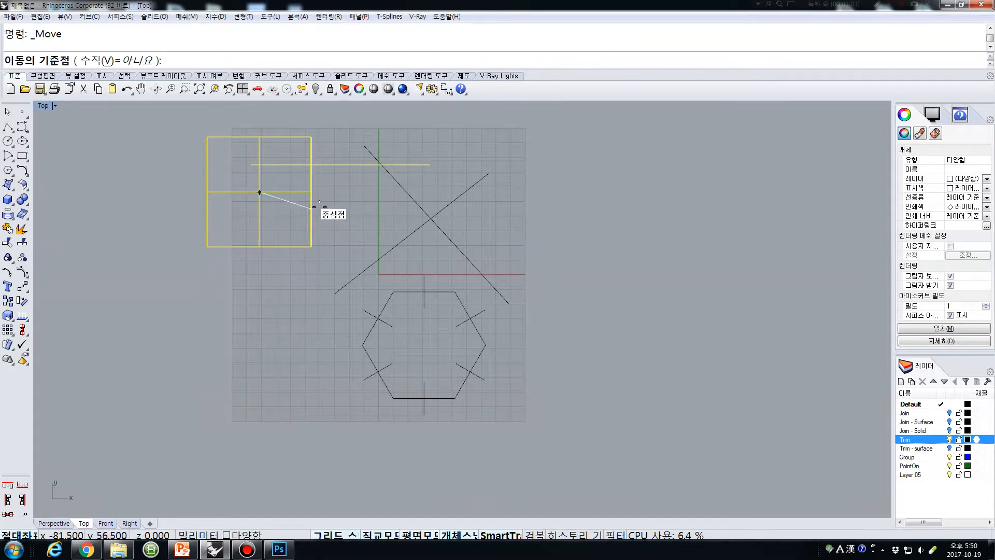
{"action": "scroll", "coordinate": [314, 207], "scroll_direction": "down", "scroll_amount": 2}
{"action": "left_click", "coordinate": [322, 226]}
{"action": "left_click", "coordinate": [214, 280]}
{"action": "left_click_drag", "start_coordinate": [216, 279], "coordinate": [271, 275]}
{"action": "left_click", "coordinate": [276, 289]}
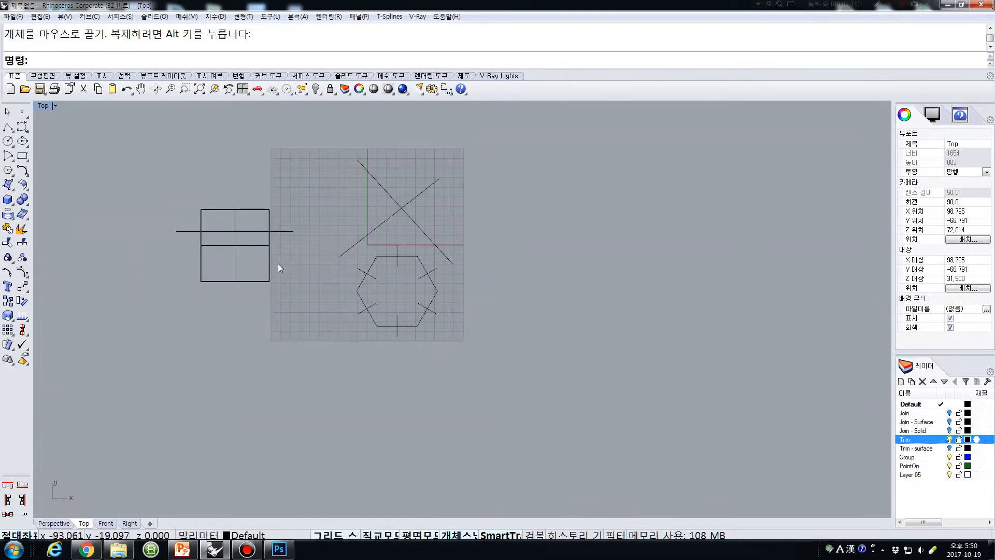
Trim away the plane's upper part with the horizontal line as the cutter, and undo the trim
{"action": "left_click", "coordinate": [283, 231]}
{"action": "left_click", "coordinate": [289, 273]}
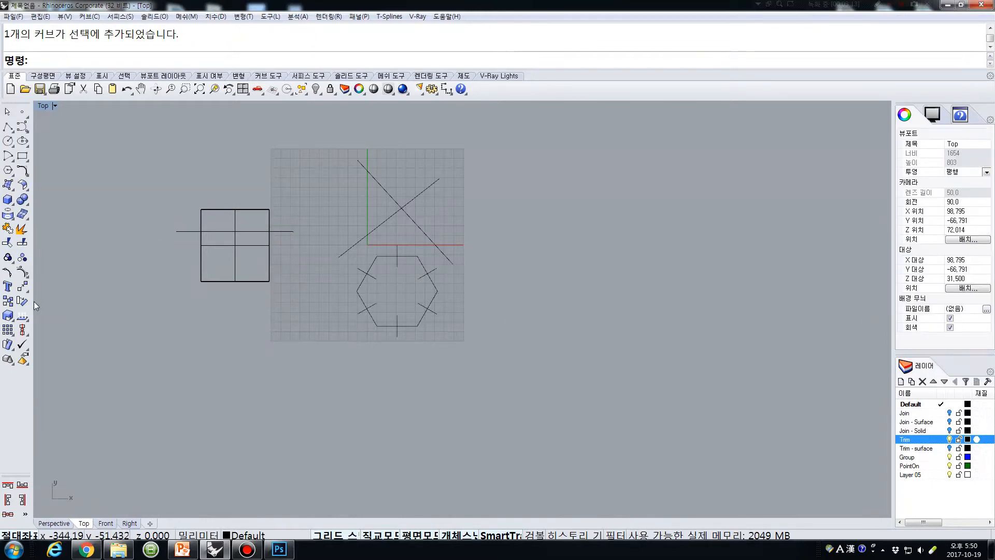
{"action": "left_click", "coordinate": [8, 243]}
{"action": "left_click", "coordinate": [279, 232]}
{"action": "key", "text": "Return"}
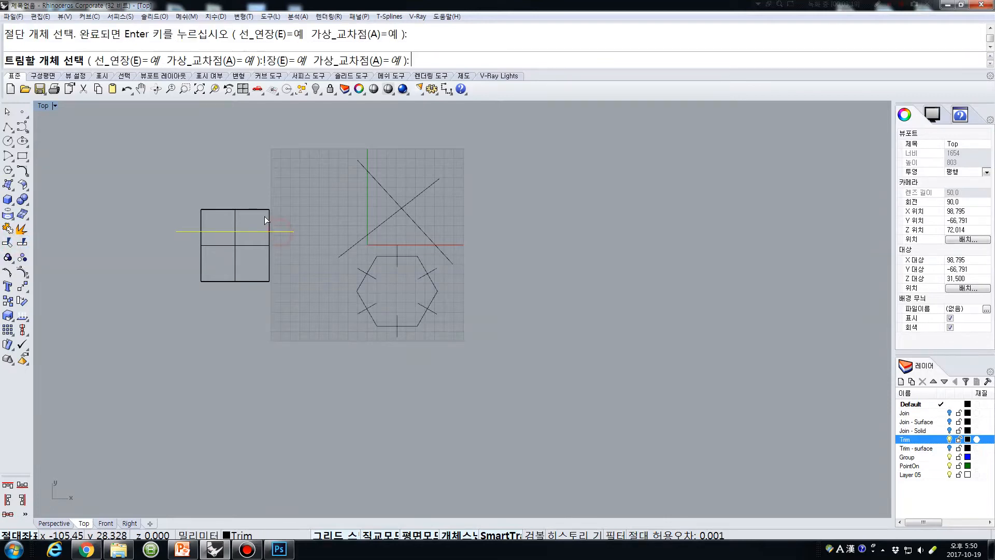
{"action": "left_click", "coordinate": [265, 209]}
{"action": "key", "text": "Return"}
{"action": "key", "text": "ctrl+z"}
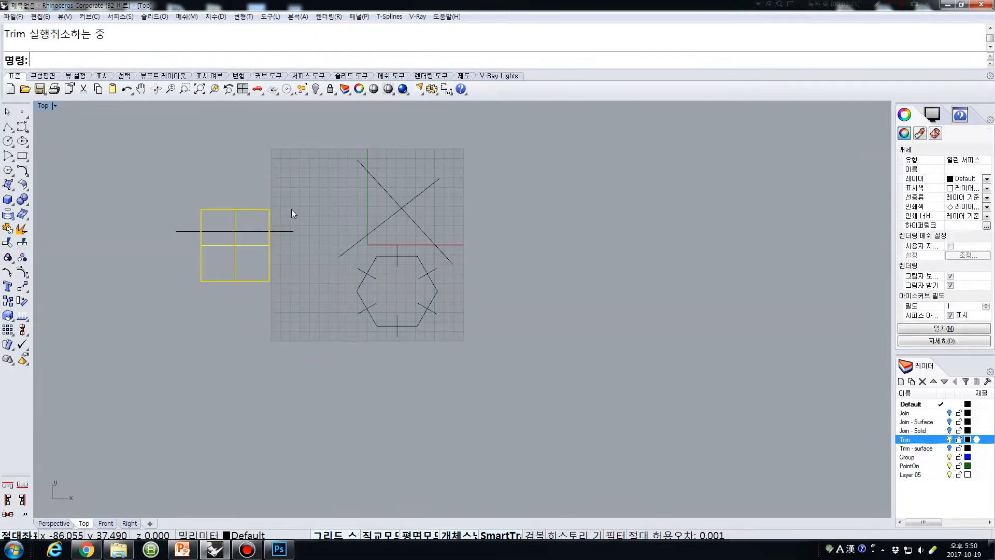
{"action": "left_click", "coordinate": [292, 211]}
Trim away both ends of the horizontal line outside the plane, using the plane as the cutter
{"action": "key", "text": "Return"}
{"action": "left_click", "coordinate": [236, 209]}
{"action": "key", "text": "Return"}
{"action": "left_click", "coordinate": [179, 231]}
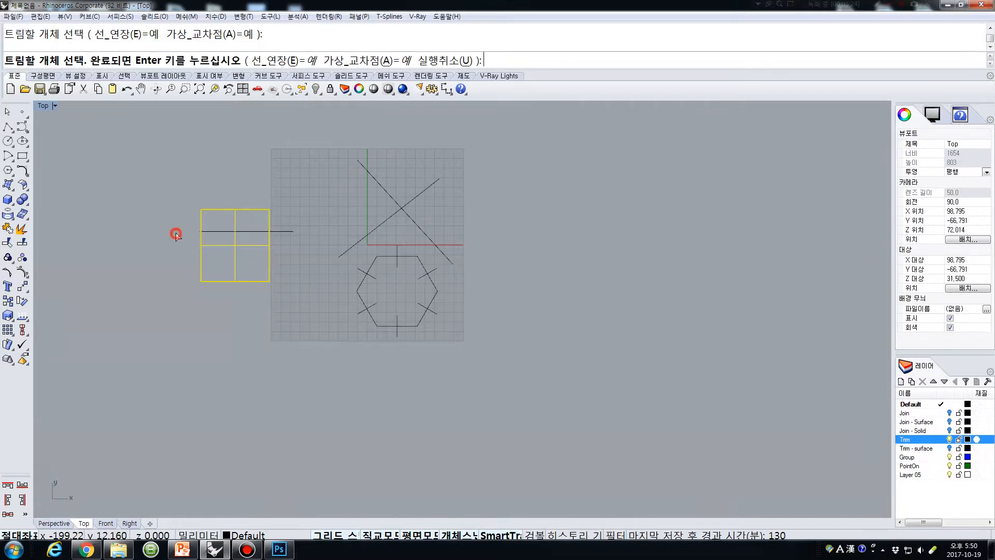
{"action": "left_click", "coordinate": [291, 232]}
{"action": "key", "text": "Return"}
{"action": "left_click", "coordinate": [263, 231]}
{"action": "left_click", "coordinate": [309, 232]}
Undo the trim of the horizontal line and check the line and the plane by selecting them
{"action": "key", "text": "ctrl+z"}
{"action": "left_click", "coordinate": [298, 224]}
{"action": "left_click", "coordinate": [278, 231]}
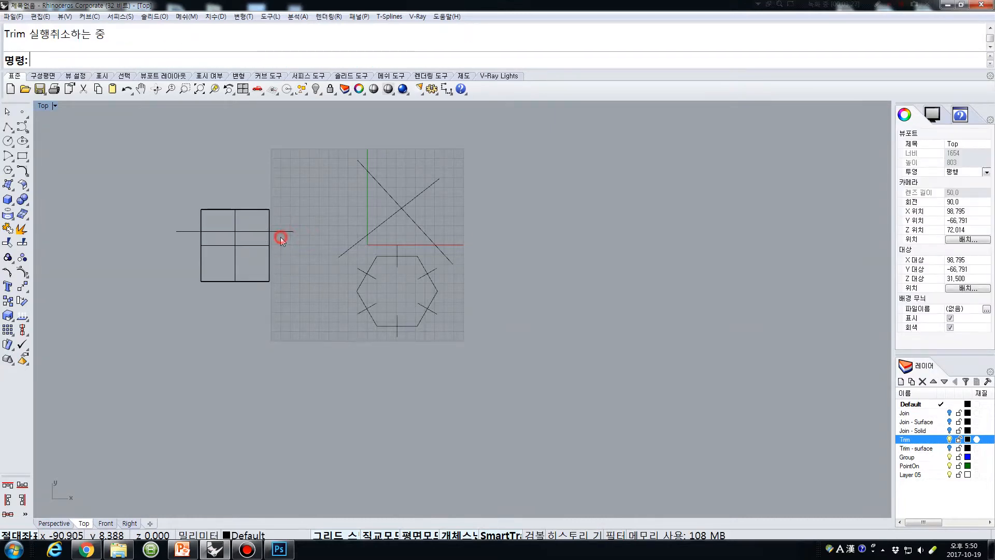
{"action": "left_click", "coordinate": [270, 213]}
{"action": "left_click", "coordinate": [287, 204]}
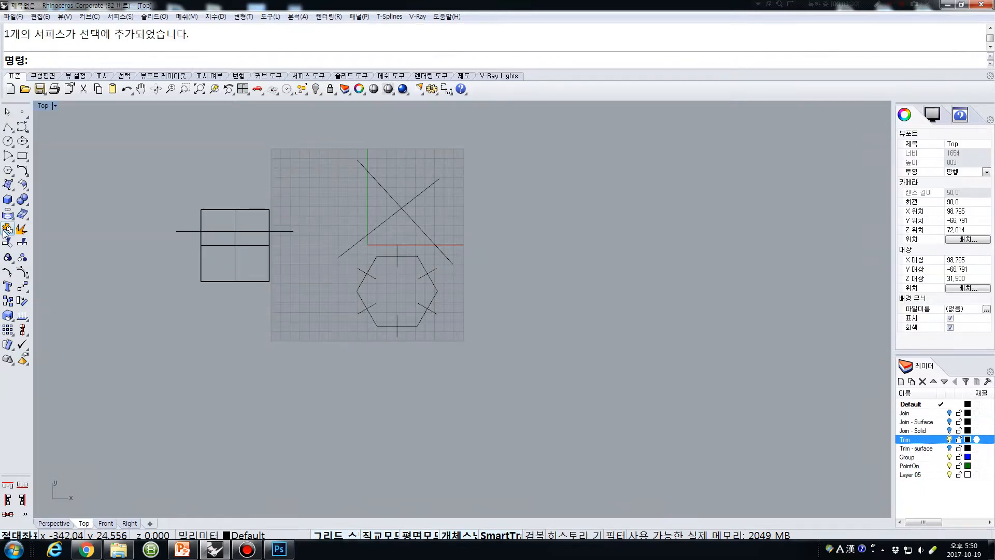
Create a solid cylinder centred on the horizontal line over the plane's left part, extending downward from the plane
{"action": "left_click", "coordinate": [7, 199]}
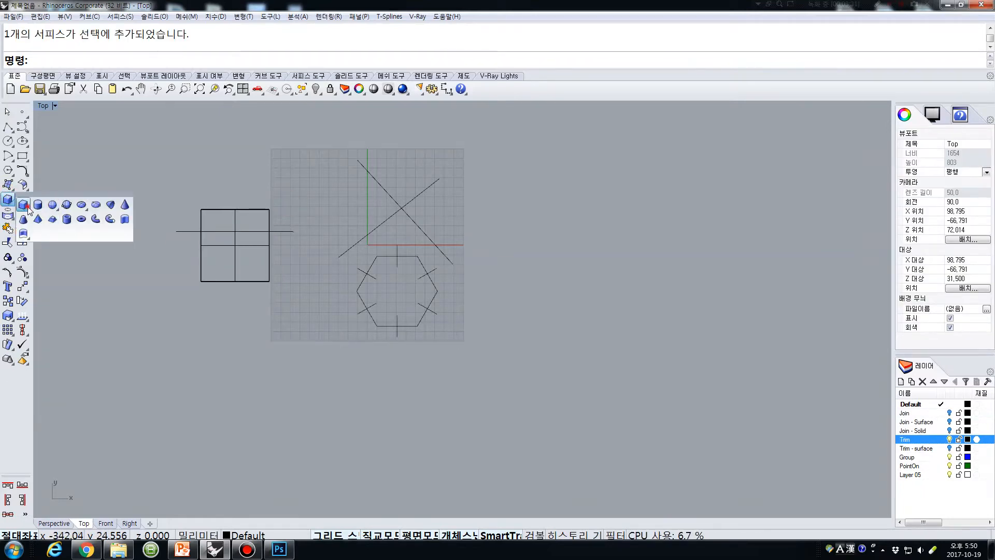
{"action": "left_click", "coordinate": [26, 206]}
{"action": "left_click", "coordinate": [8, 200]}
{"action": "left_click", "coordinate": [37, 206]}
{"action": "left_click", "coordinate": [224, 231]}
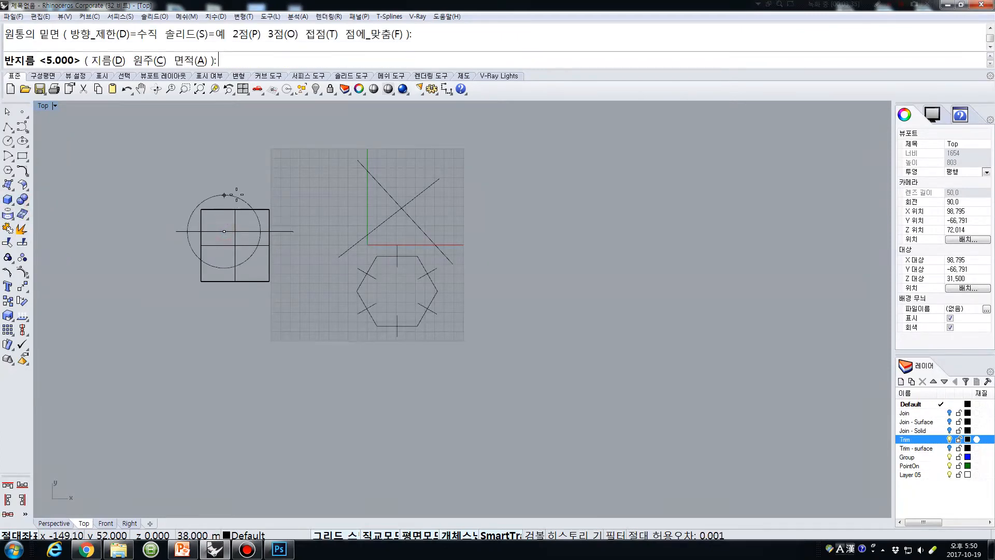
{"action": "left_click", "coordinate": [233, 201]}
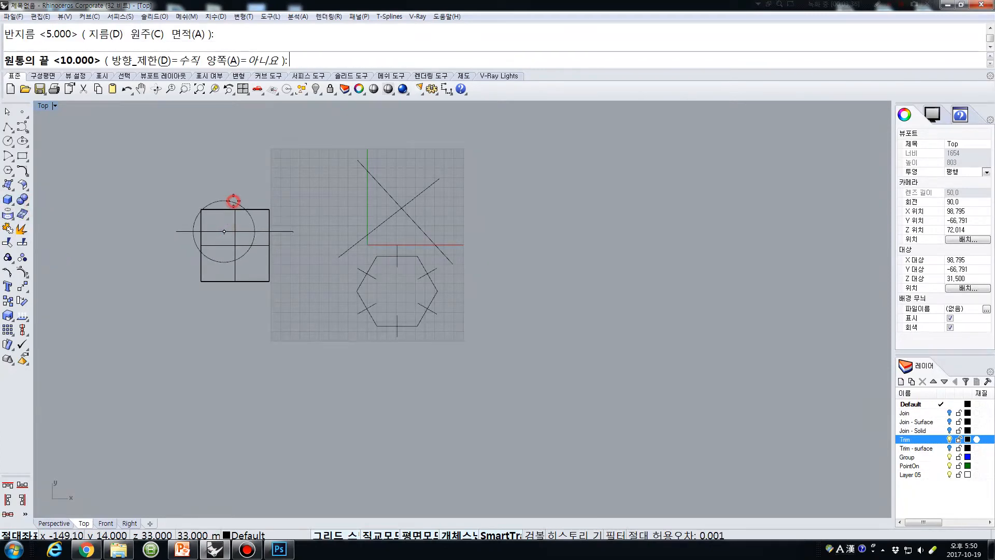
{"action": "double_click", "coordinate": [44, 106]}
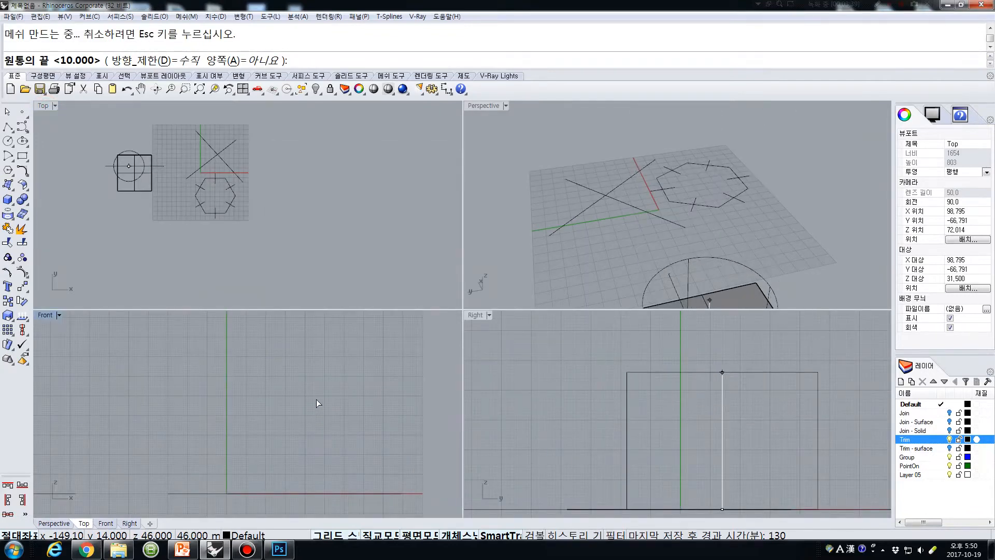
{"action": "scroll", "coordinate": [319, 396], "scroll_direction": "down", "scroll_amount": 5}
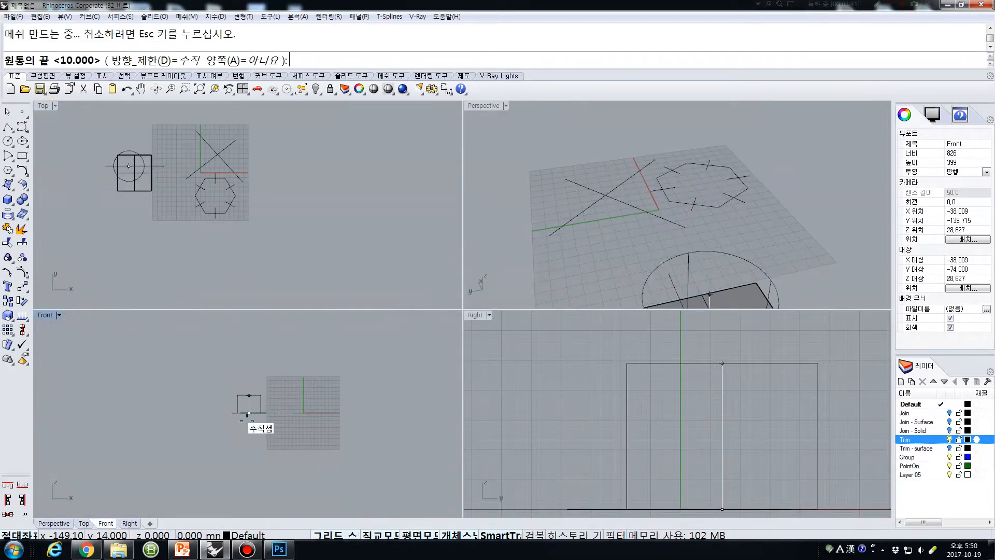
{"action": "left_click", "coordinate": [249, 433]}
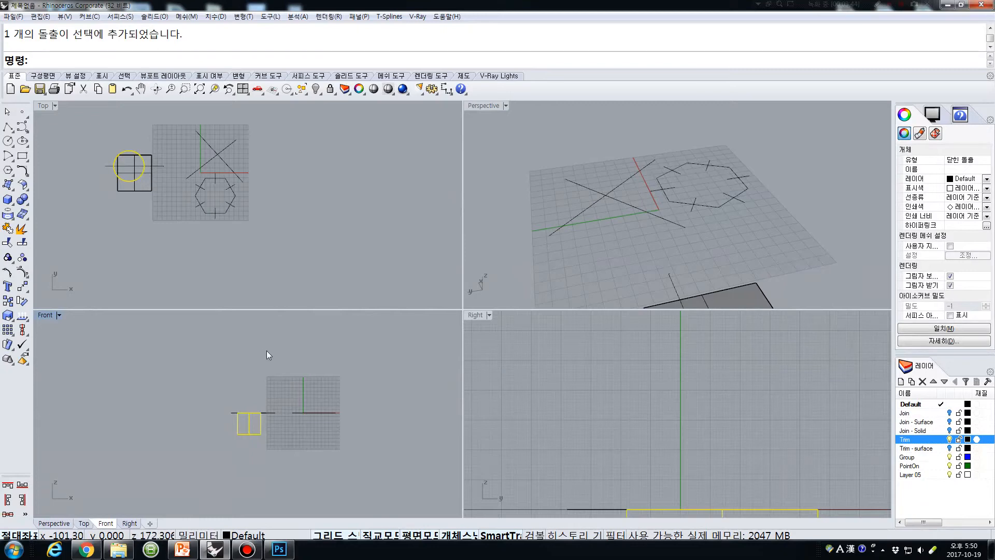
Move the cylinder straight up about 27 mm in the Front view so it straddles the plane and the line
{"action": "type", "text": "m"}
{"action": "key", "text": "Return"}
{"action": "left_click", "coordinate": [327, 451]}
{"action": "left_click", "coordinate": [262, 440]}
{"action": "left_click", "coordinate": [274, 412]}
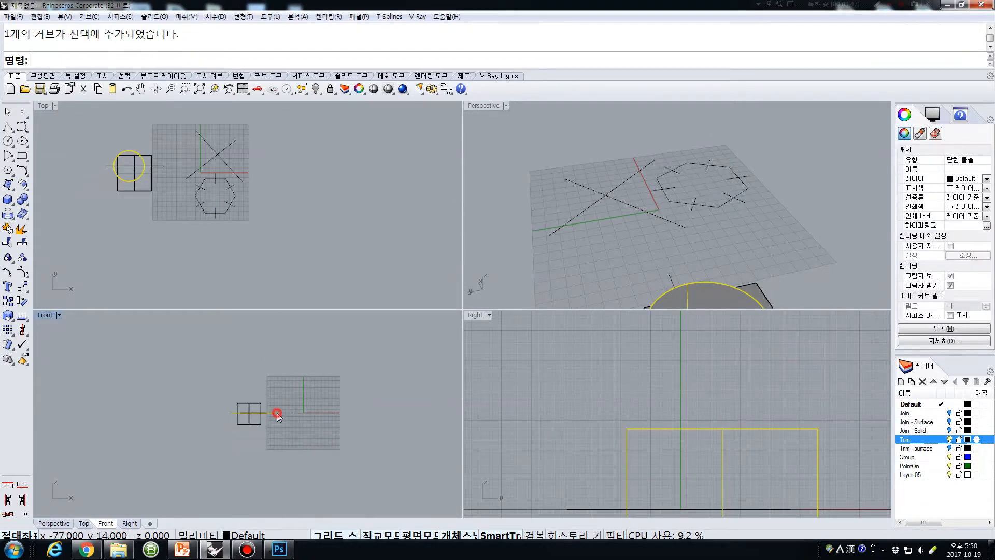
{"action": "left_click", "coordinate": [148, 216]}
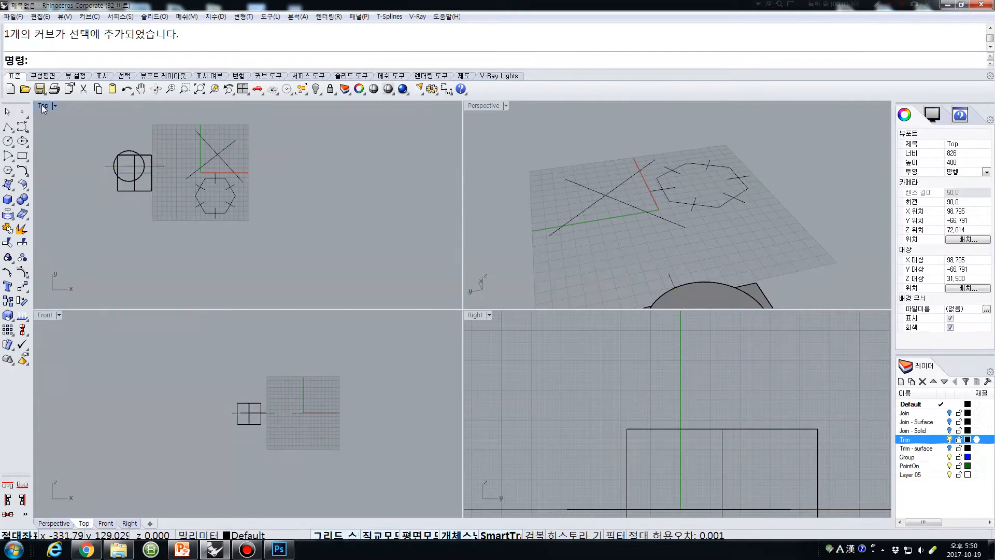
Move the plane, horizontal line and cylinder together to the right in the Top view, partly onto the grid
{"action": "left_click_drag", "start_coordinate": [74, 135], "coordinate": [169, 208]}
{"action": "type", "text": "m"}
{"action": "key", "text": "Return"}
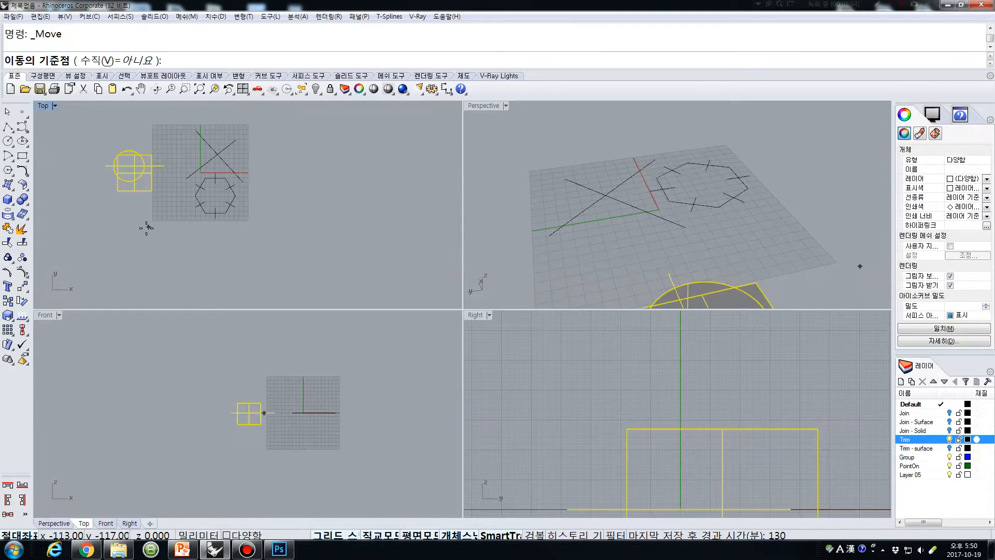
{"action": "left_click", "coordinate": [147, 228]}
{"action": "left_click", "coordinate": [172, 227]}
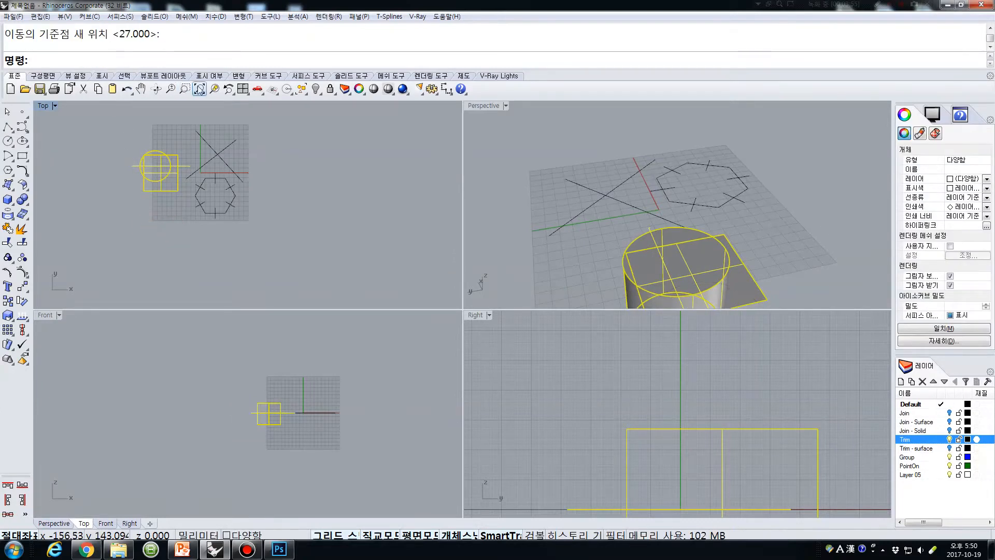
Zoom all views to the moved objects and delete the plane surface, leaving the cylinder and the line
{"action": "right_click", "coordinate": [215, 89]}
{"action": "left_click", "coordinate": [367, 240]}
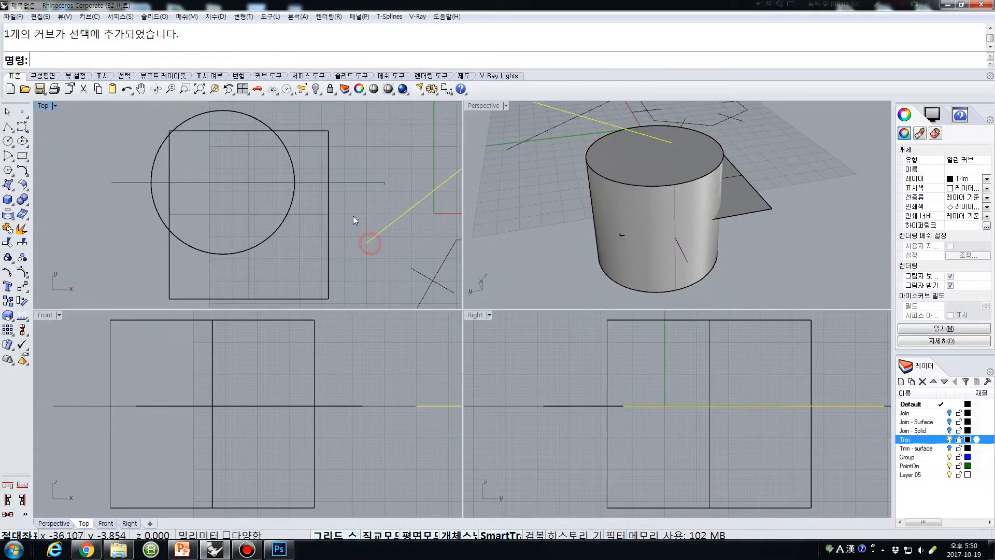
{"action": "left_click", "coordinate": [385, 182]}
{"action": "scroll", "coordinate": [387, 185], "scroll_direction": "up", "scroll_amount": 6}
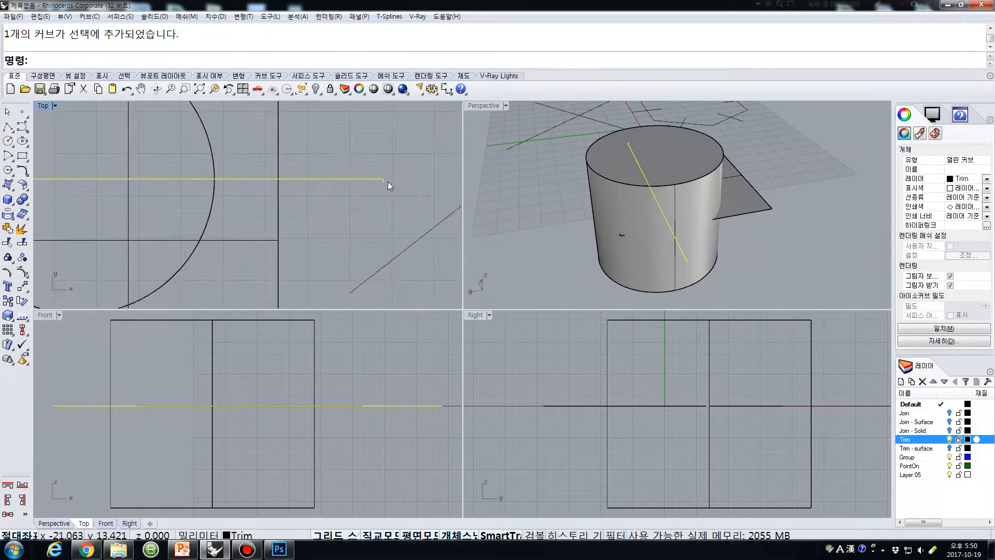
{"action": "scroll", "coordinate": [378, 177], "scroll_direction": "down", "scroll_amount": 10}
{"action": "right_click_drag", "start_coordinate": [353, 179], "coordinate": [342, 208]}
{"action": "left_click", "coordinate": [363, 161]}
{"action": "left_click", "coordinate": [320, 163]}
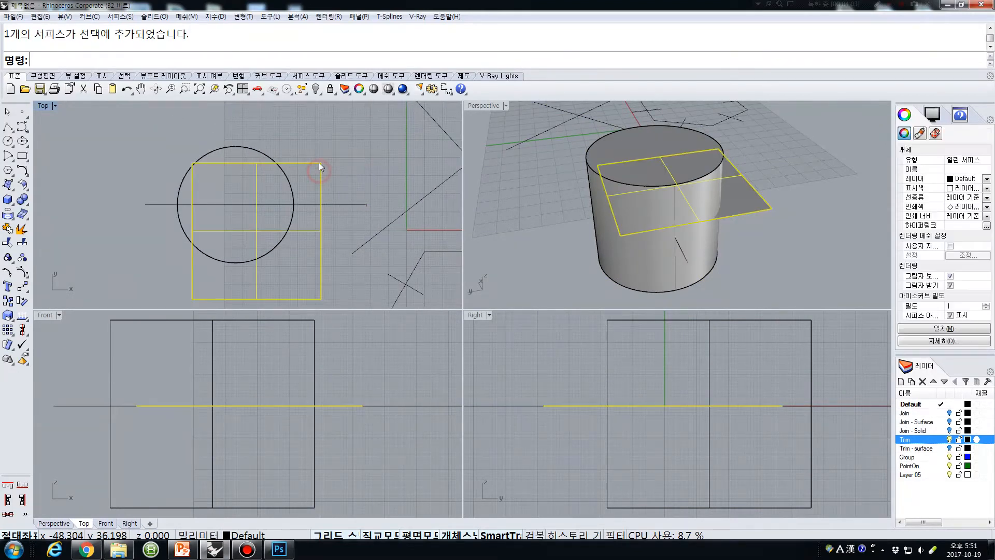
{"action": "key", "text": "Delete"}
{"action": "left_click_drag", "start_coordinate": [309, 160], "coordinate": [262, 209]}
{"action": "left_click", "coordinate": [251, 216]}
{"action": "left_click", "coordinate": [306, 198]}
{"action": "left_click", "coordinate": [306, 205]}
{"action": "left_click", "coordinate": [291, 187]}
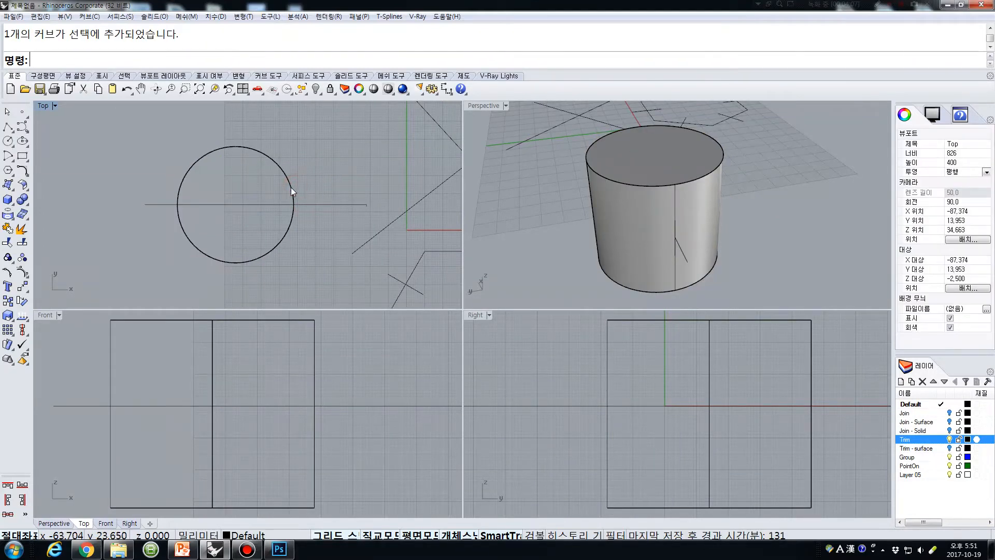
{"action": "left_click", "coordinate": [325, 206]}
{"action": "left_click", "coordinate": [323, 210]}
{"action": "left_click", "coordinate": [320, 206]}
{"action": "left_click", "coordinate": [283, 179]}
{"action": "left_click", "coordinate": [312, 160]}
{"action": "key", "text": "space"}
{"action": "key", "text": "Escape"}
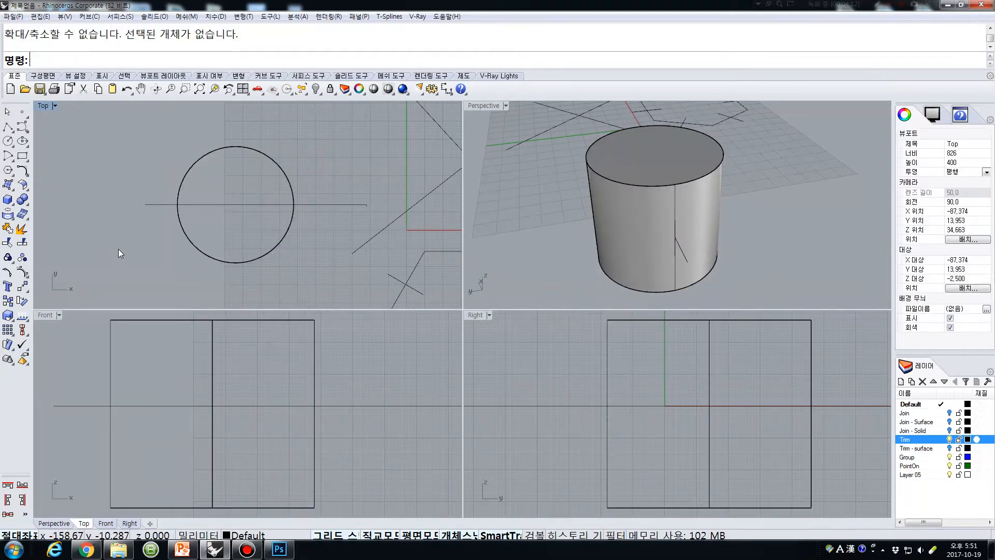
Trim away the cylinder's upper half in the Top view with the horizontal line as the cutter, and undo the trim
{"action": "left_click", "coordinate": [8, 242]}
{"action": "left_click", "coordinate": [217, 204]}
{"action": "key", "text": "Return"}
{"action": "left_click", "coordinate": [233, 146]}
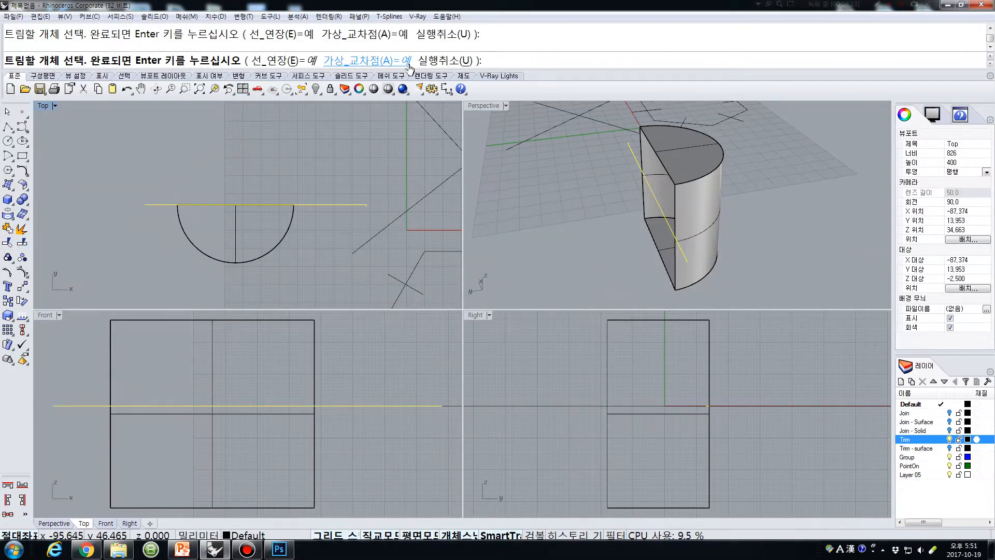
{"action": "left_click", "coordinate": [445, 61]}
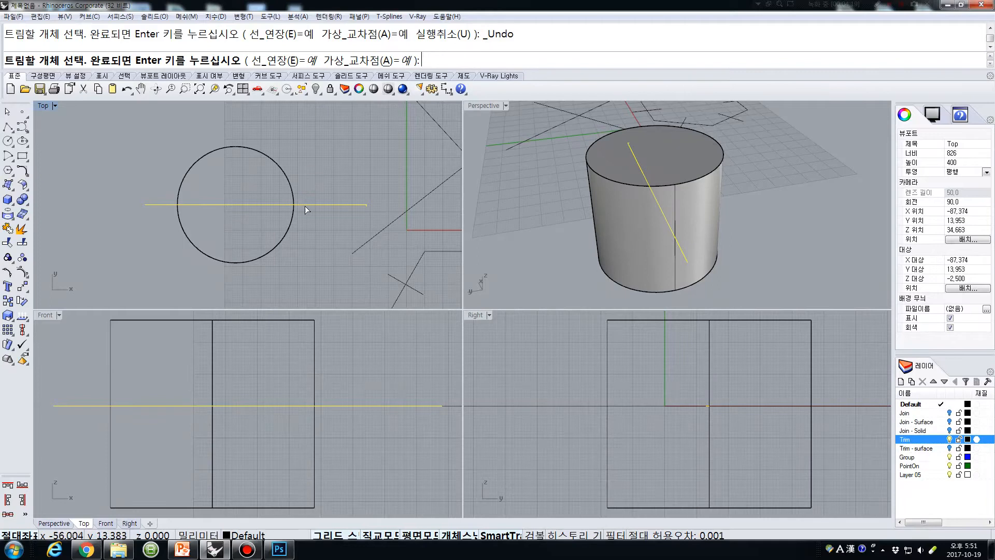
Turn off line extension and apparent intersections, and trim away the cylinder's upper half in the Top view with the line
{"action": "left_click", "coordinate": [280, 60]}
{"action": "left_click", "coordinate": [377, 60]}
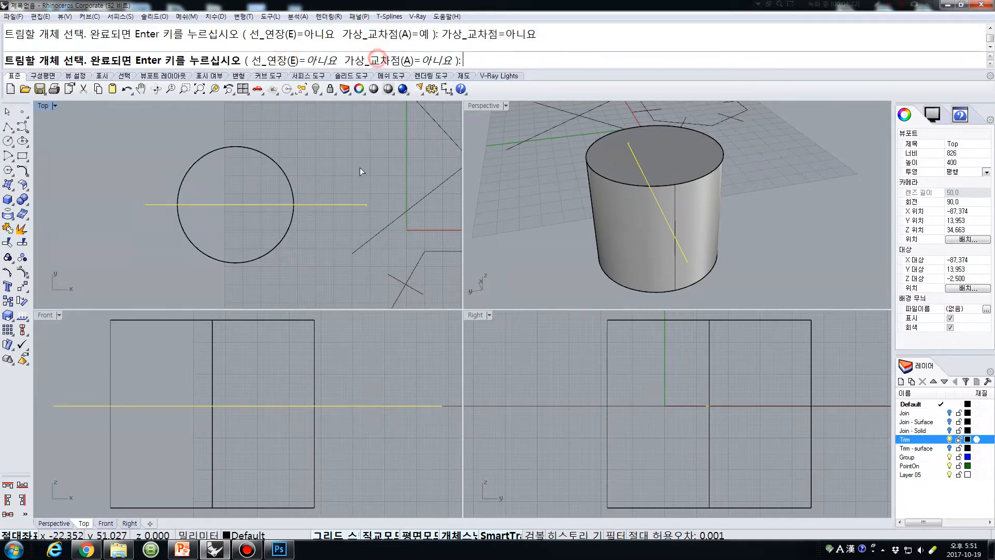
{"action": "right_click", "coordinate": [331, 157]}
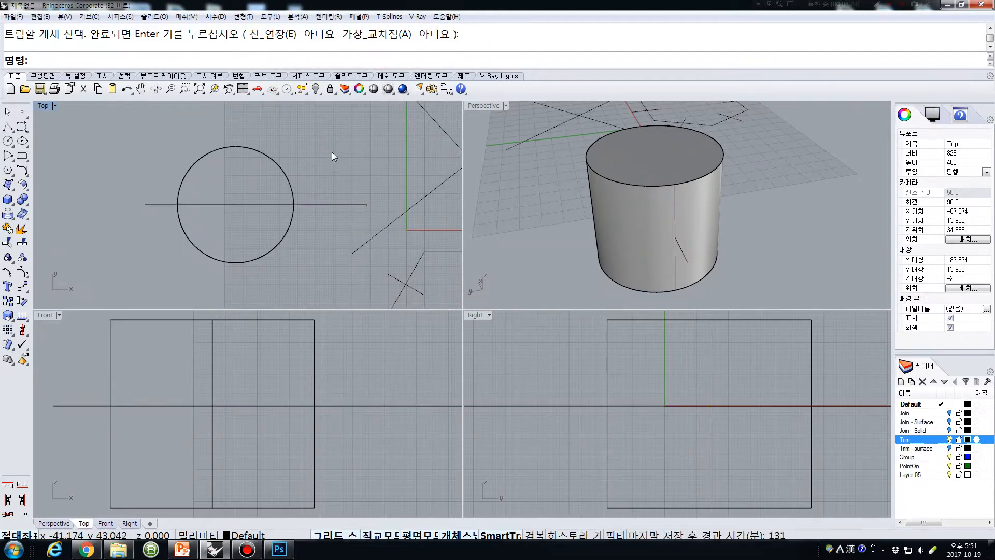
{"action": "right_click", "coordinate": [318, 201]}
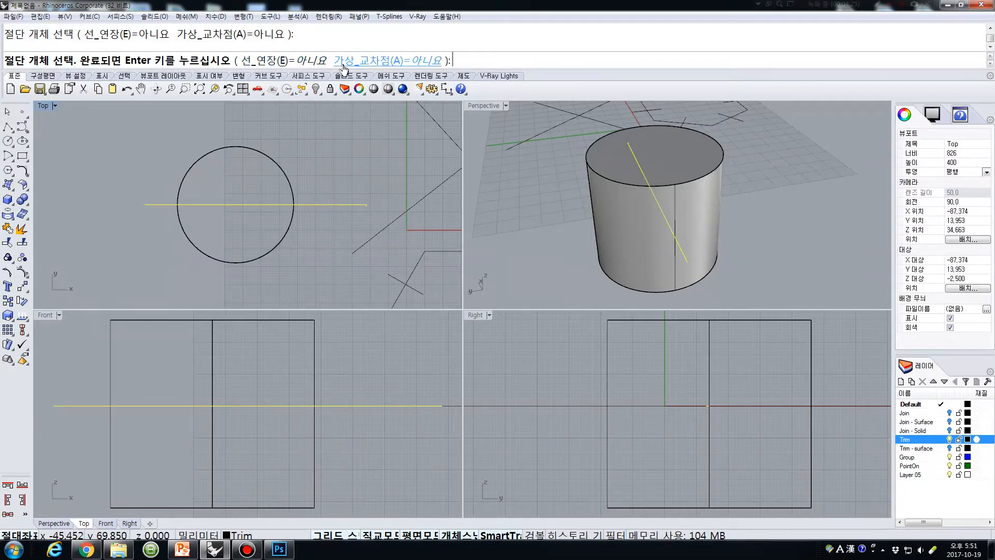
{"action": "right_click", "coordinate": [284, 143]}
{"action": "left_click", "coordinate": [256, 150]}
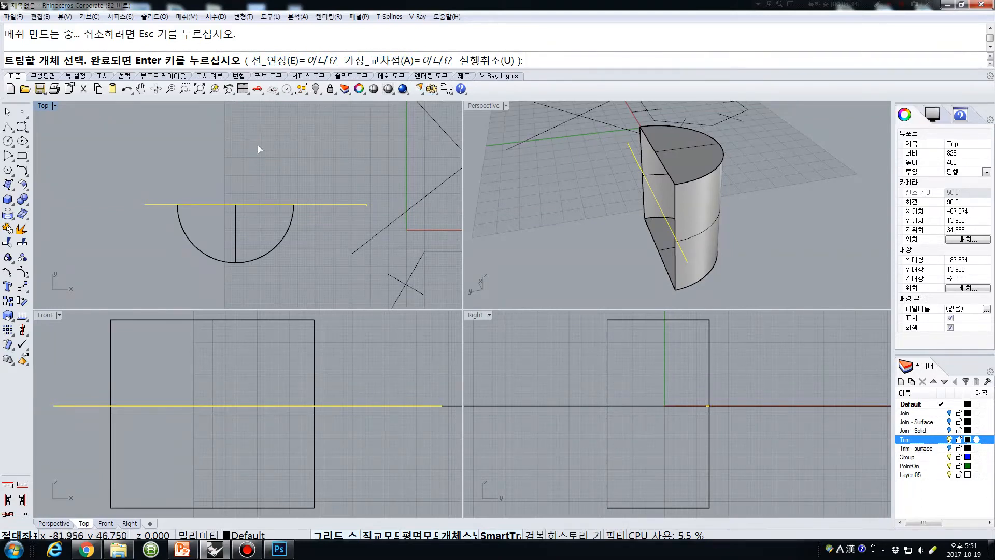
{"action": "left_click", "coordinate": [322, 204]}
{"action": "right_click", "coordinate": [323, 159]}
{"action": "left_click", "coordinate": [326, 204]}
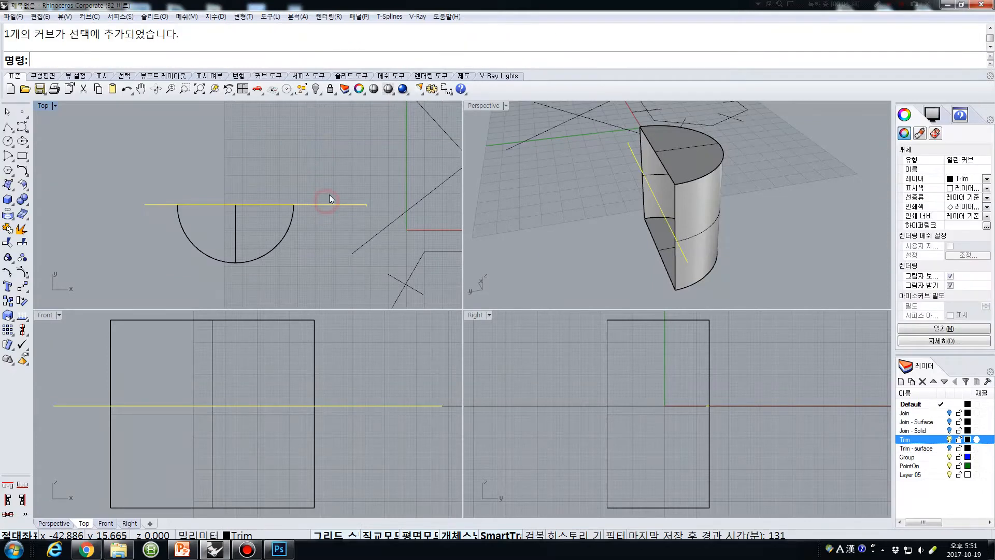
Trim away the half cylinder's upper part in the Front view using the horizontal line as the cutter
{"action": "left_click", "coordinate": [318, 351]}
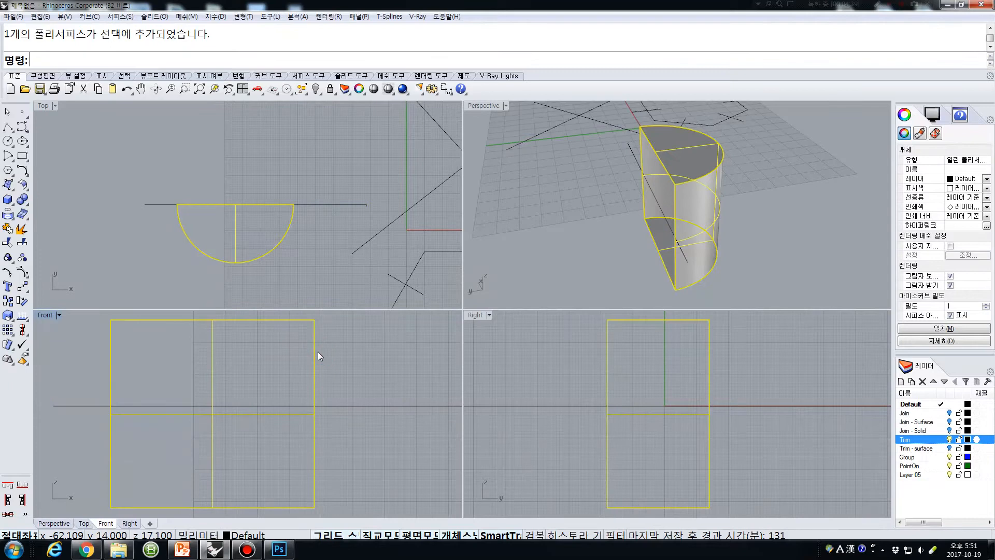
{"action": "left_click", "coordinate": [355, 360]}
{"action": "right_click", "coordinate": [337, 394]}
{"action": "left_click", "coordinate": [331, 406]}
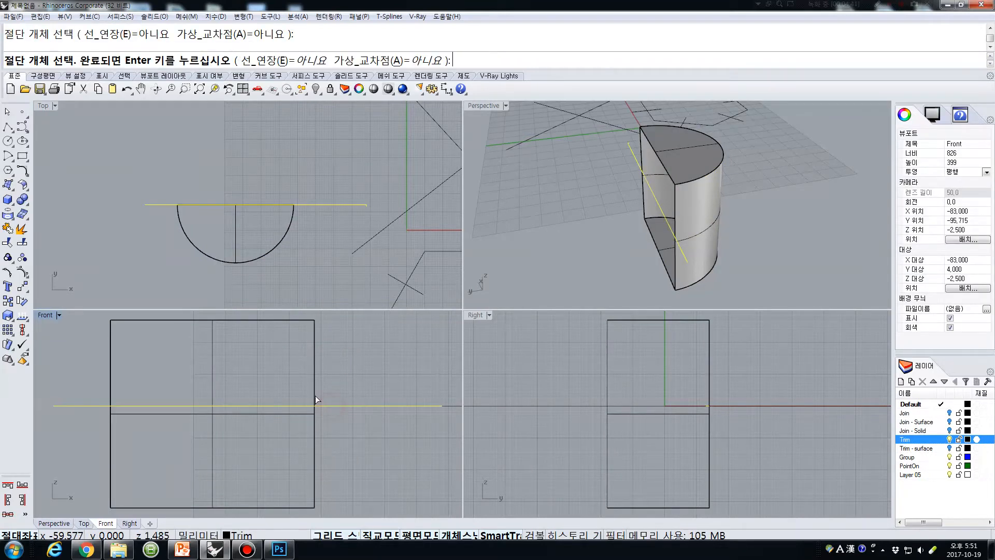
{"action": "right_click", "coordinate": [309, 376]}
{"action": "left_click", "coordinate": [315, 374]}
{"action": "right_click", "coordinate": [315, 375]}
Undo both trims of the cylinder to bring back the full solid
{"action": "right_click_drag", "start_coordinate": [684, 221], "coordinate": [733, 221]}
{"action": "key", "text": "ctrl+z"}
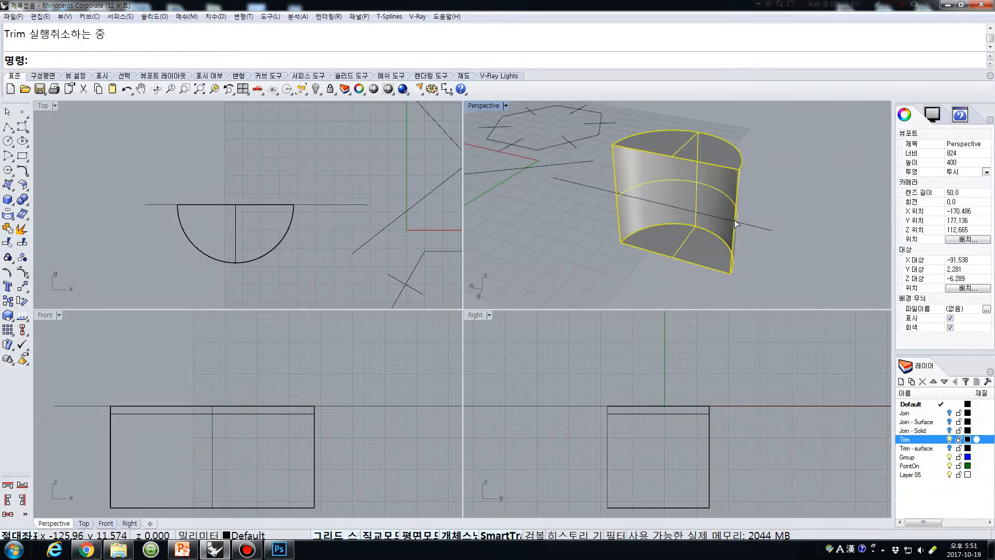
{"action": "left_click", "coordinate": [734, 222]}
{"action": "left_click", "coordinate": [334, 238]}
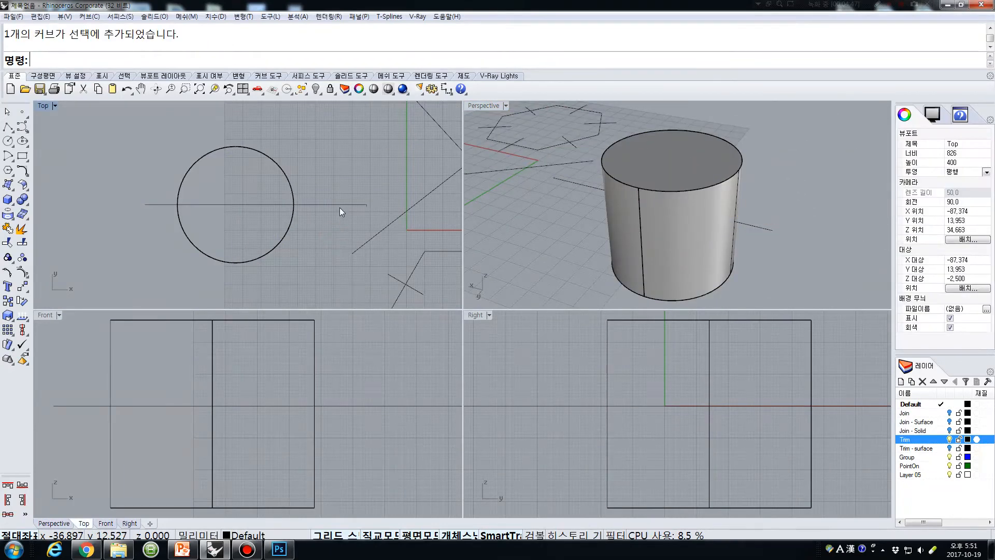
Move the horizontal line to the left in the Top view so its right end stops inside the cylinder
{"action": "left_click_drag", "start_coordinate": [336, 205], "coordinate": [241, 202]}
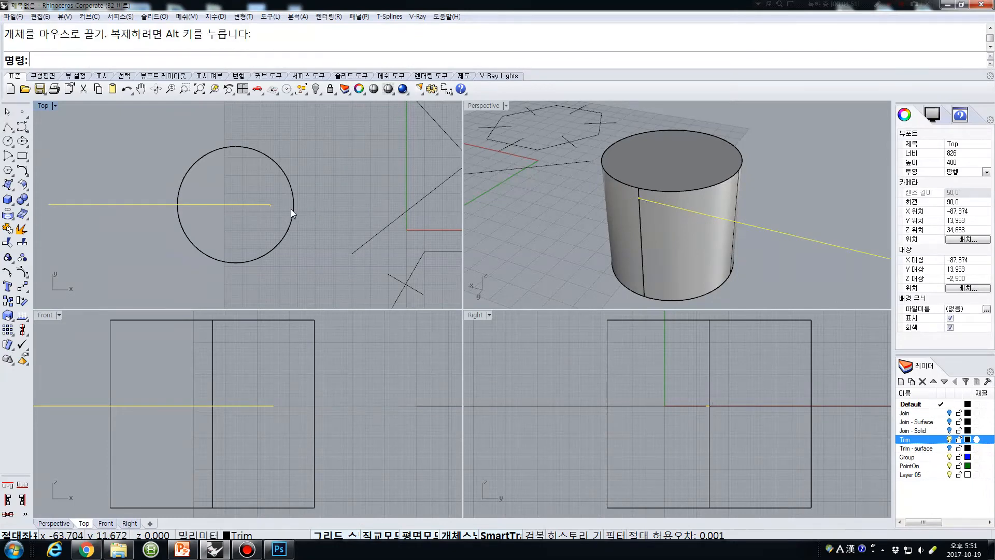
{"action": "scroll", "coordinate": [291, 210], "scroll_direction": "up", "scroll_amount": 4}
{"action": "scroll", "coordinate": [265, 207], "scroll_direction": "down", "scroll_amount": 2}
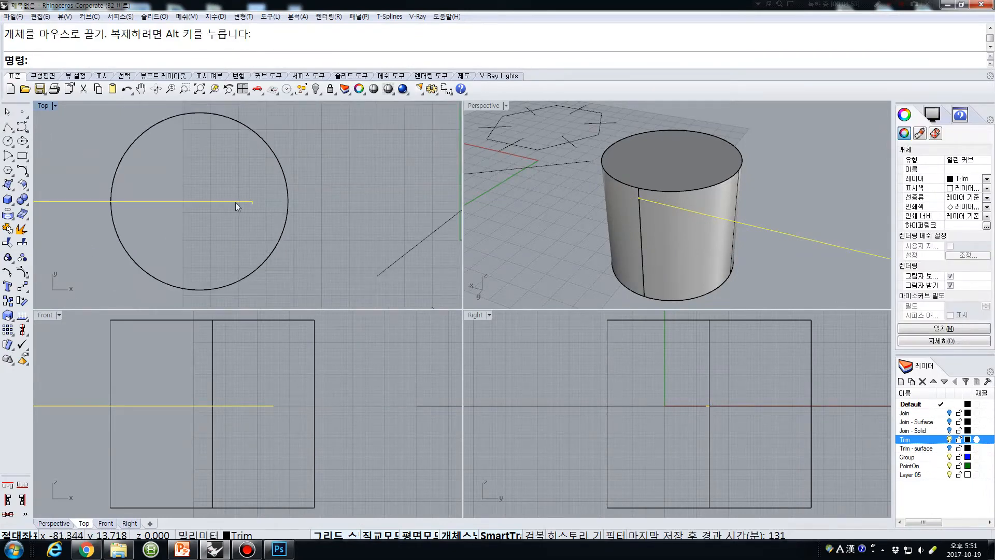
{"action": "left_click", "coordinate": [327, 166]}
{"action": "scroll", "coordinate": [350, 175], "scroll_direction": "down", "scroll_amount": 2}
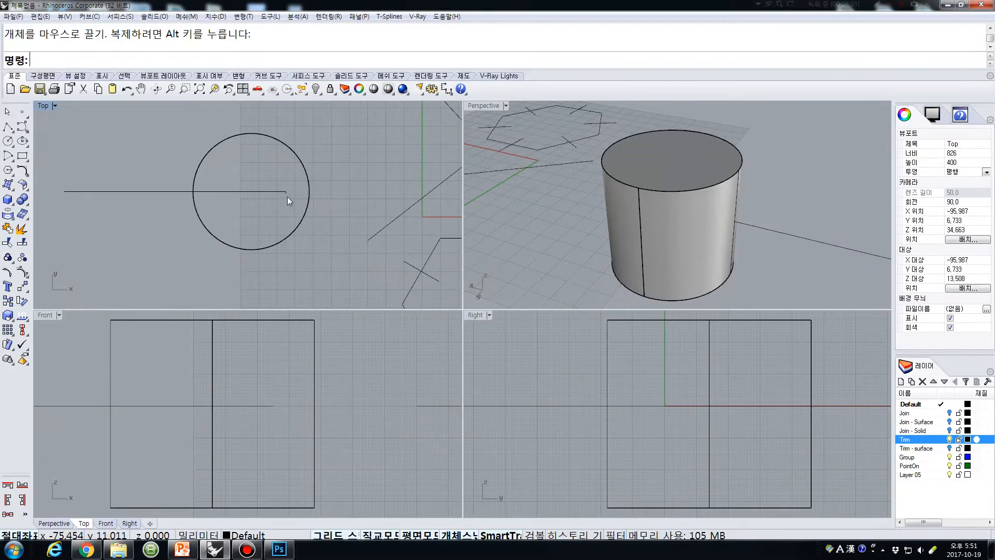
Try to trim the cylinder's upper half with the shifted line, with line extension and apparent intersections turned on
{"action": "left_click", "coordinate": [8, 229]}
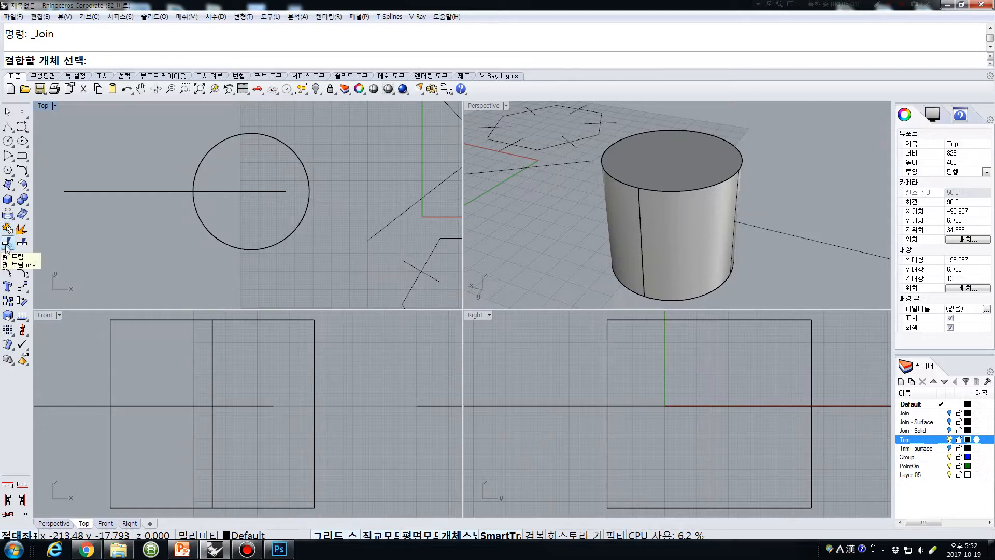
{"action": "left_click", "coordinate": [7, 244]}
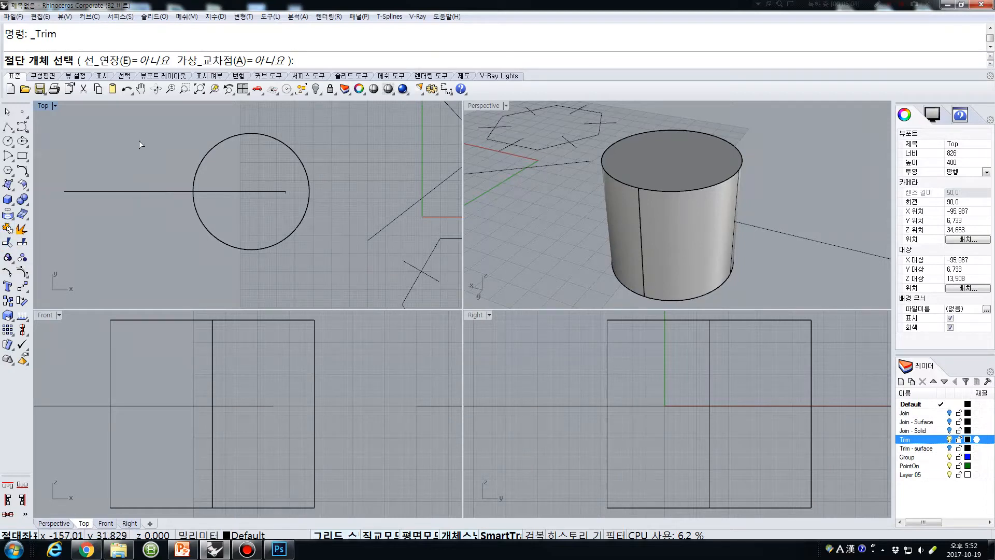
{"action": "left_click", "coordinate": [111, 60]}
{"action": "left_click", "coordinate": [202, 61]}
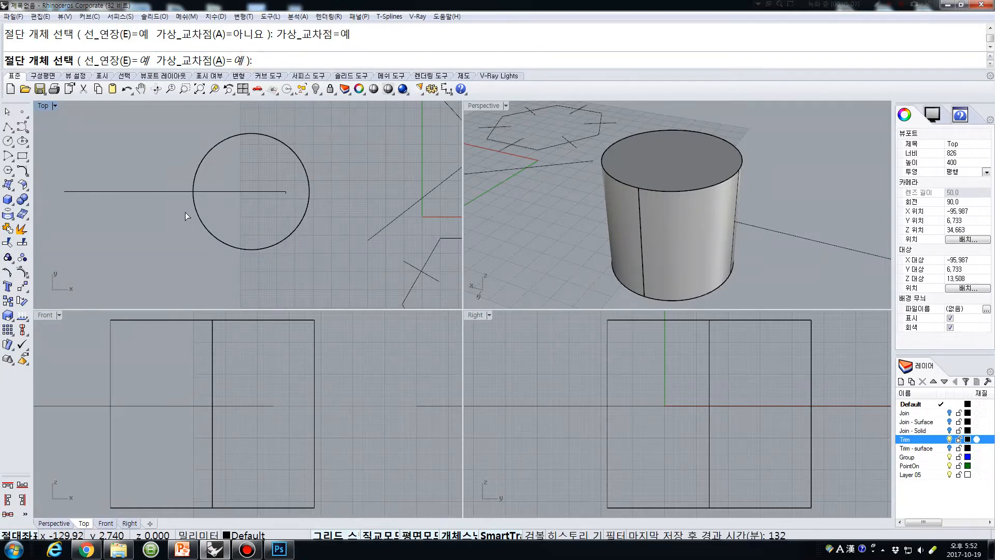
{"action": "left_click", "coordinate": [161, 192]}
{"action": "key", "text": "Return"}
{"action": "left_click", "coordinate": [206, 154]}
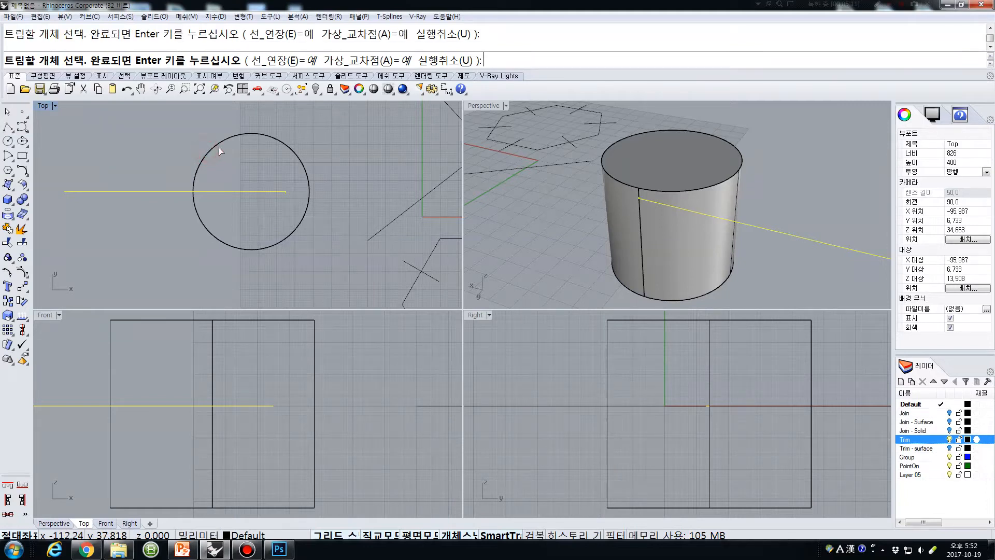
{"action": "scroll", "coordinate": [288, 201], "scroll_direction": "up", "scroll_amount": 4}
{"action": "scroll", "coordinate": [286, 197], "scroll_direction": "down", "scroll_amount": 4}
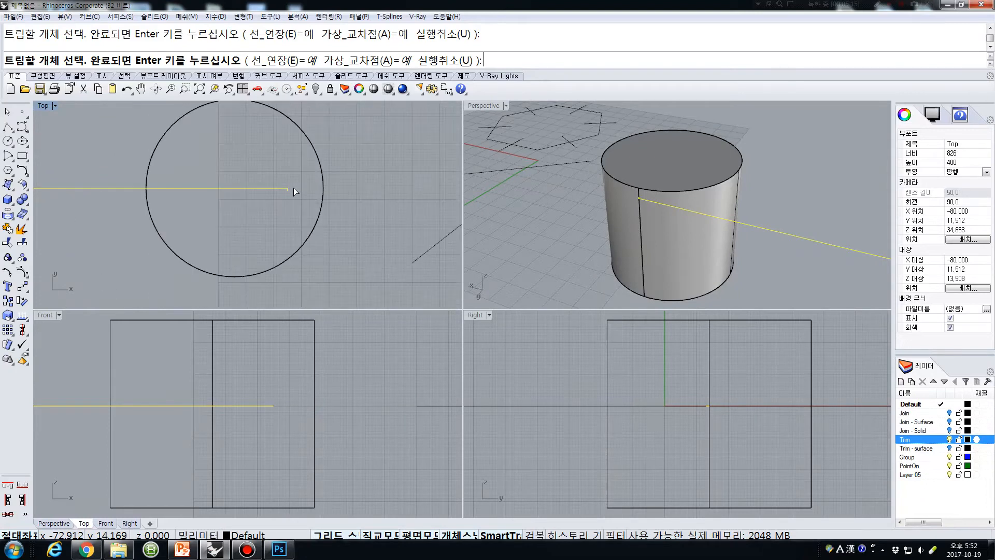
{"action": "key", "text": "Return"}
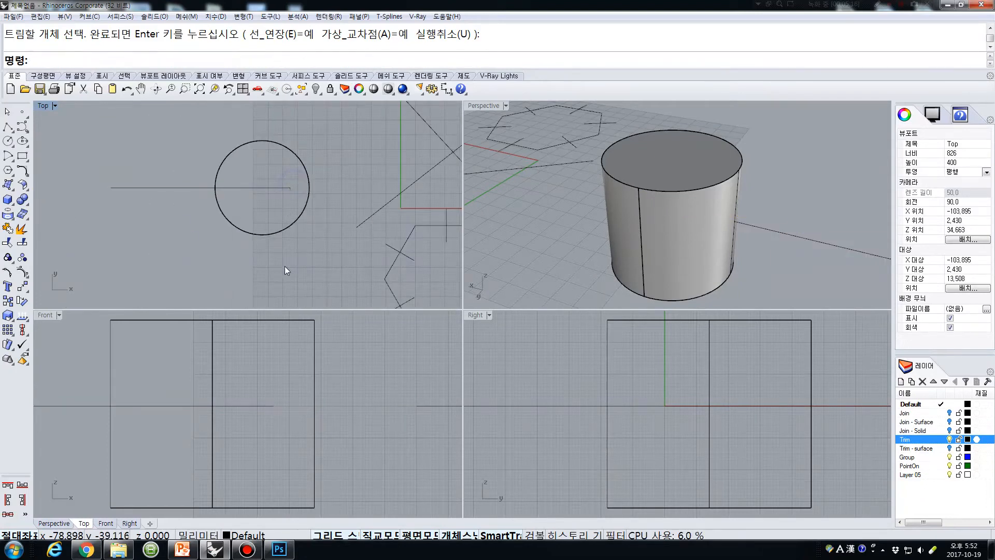
Explode the horizontal line into segments and delete the tiny stray segment at its right end
{"action": "left_click", "coordinate": [248, 187]}
{"action": "left_click", "coordinate": [160, 189]}
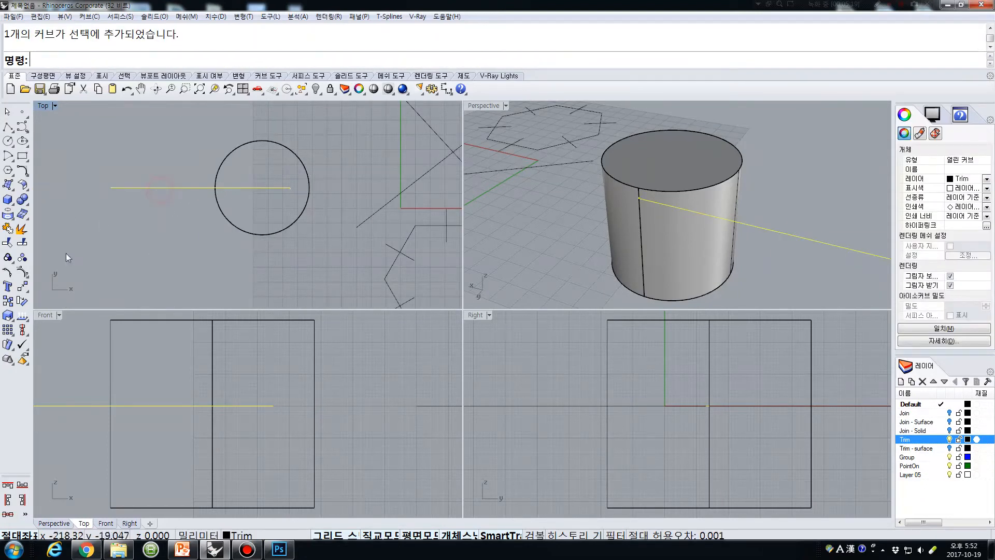
{"action": "left_click", "coordinate": [22, 229]}
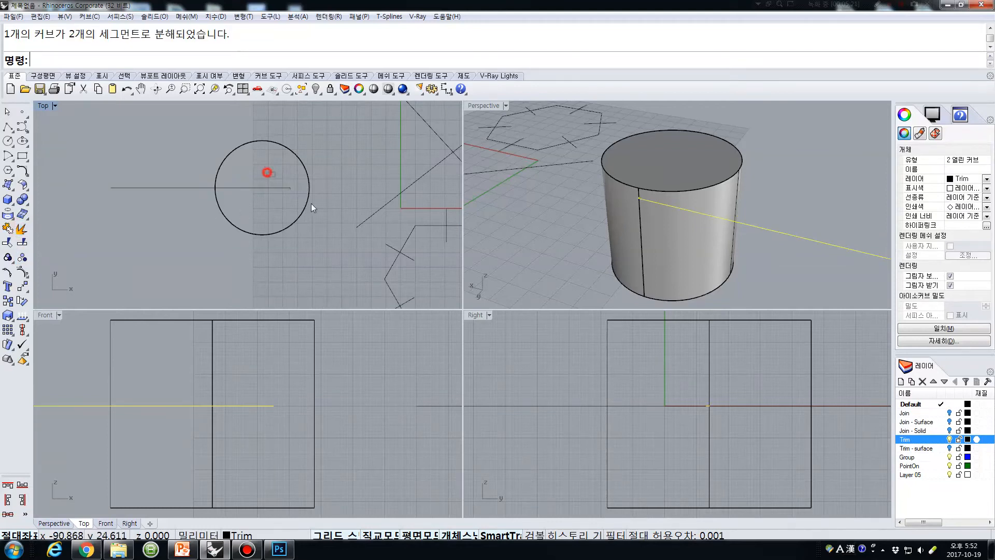
{"action": "key", "text": "Delete"}
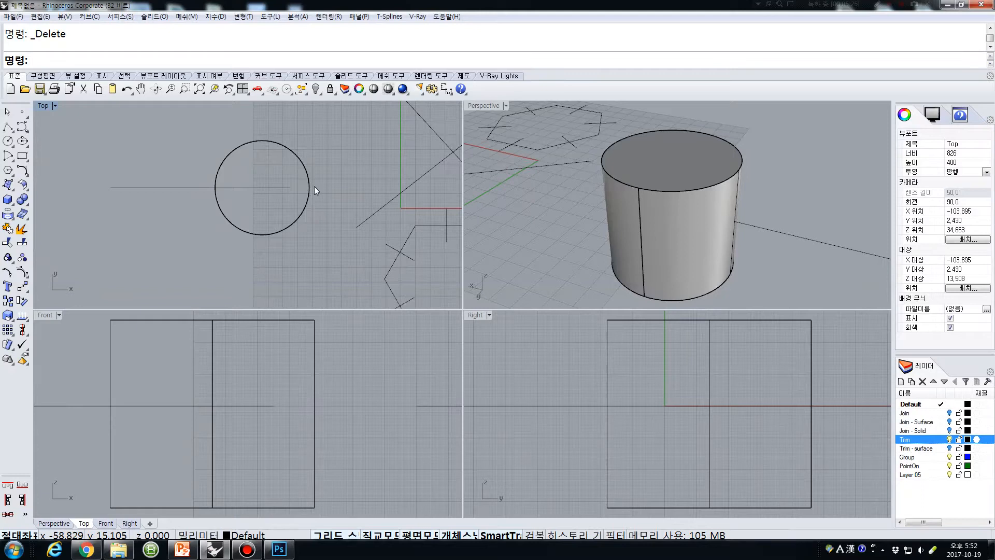
Trim away the cylinder's upper half in the Top view with the extended horizontal line as the cutter
{"action": "left_click", "coordinate": [13, 243]}
{"action": "left_click", "coordinate": [185, 192]}
{"action": "key", "text": "Return"}
{"action": "left_click", "coordinate": [231, 156]}
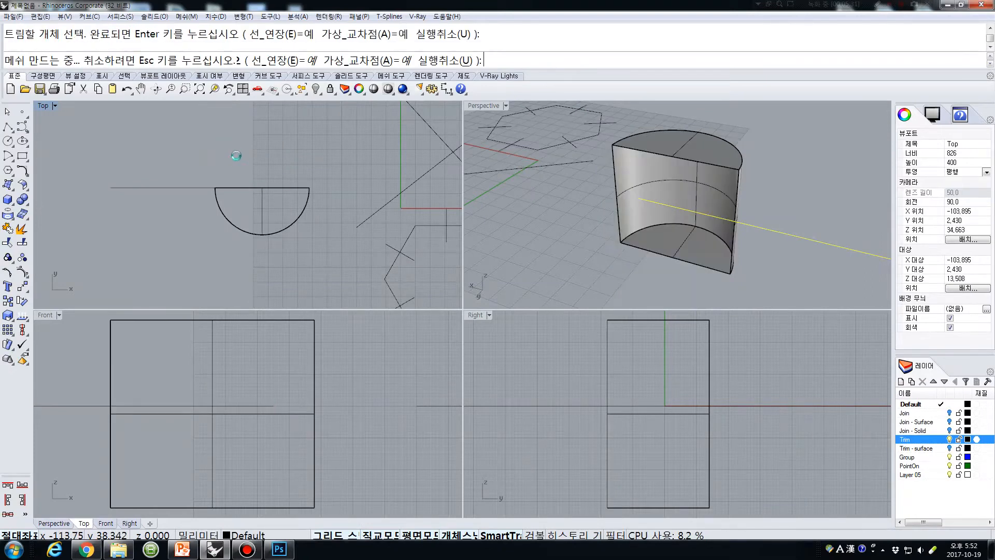
{"action": "key", "text": "Return"}
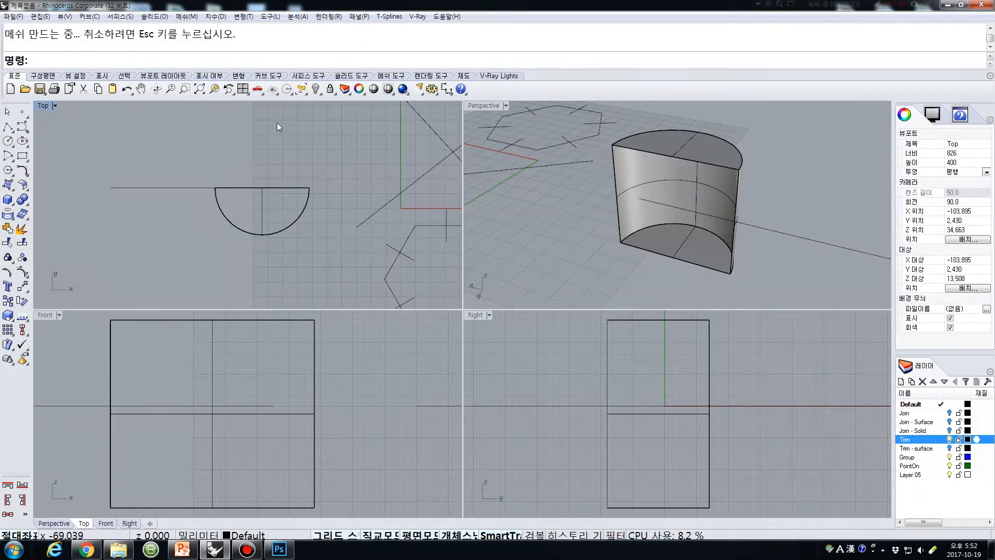
Trim away the upper portion of the half cylinder in the Front view with the extended horizontal line as the cutter
{"action": "key", "text": "Return"}
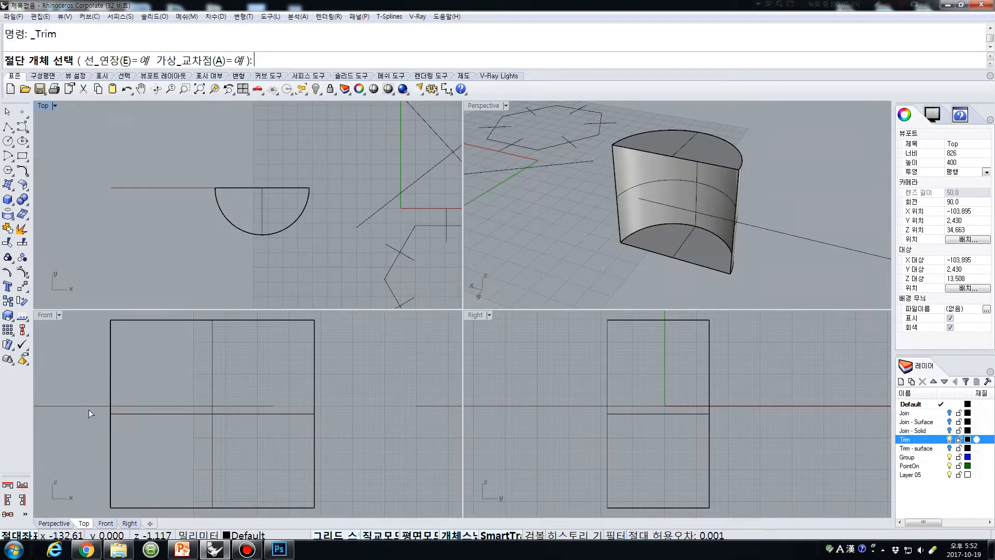
{"action": "left_click", "coordinate": [89, 407]}
{"action": "key", "text": "Return"}
{"action": "left_click", "coordinate": [110, 367]}
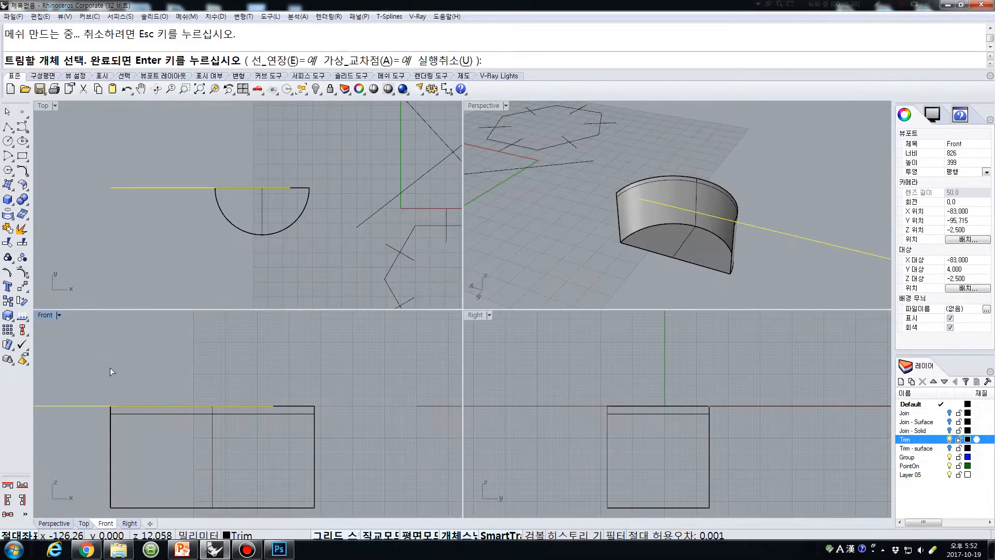
{"action": "key", "text": "Return"}
{"action": "right_click_drag", "start_coordinate": [617, 232], "coordinate": [649, 174]}
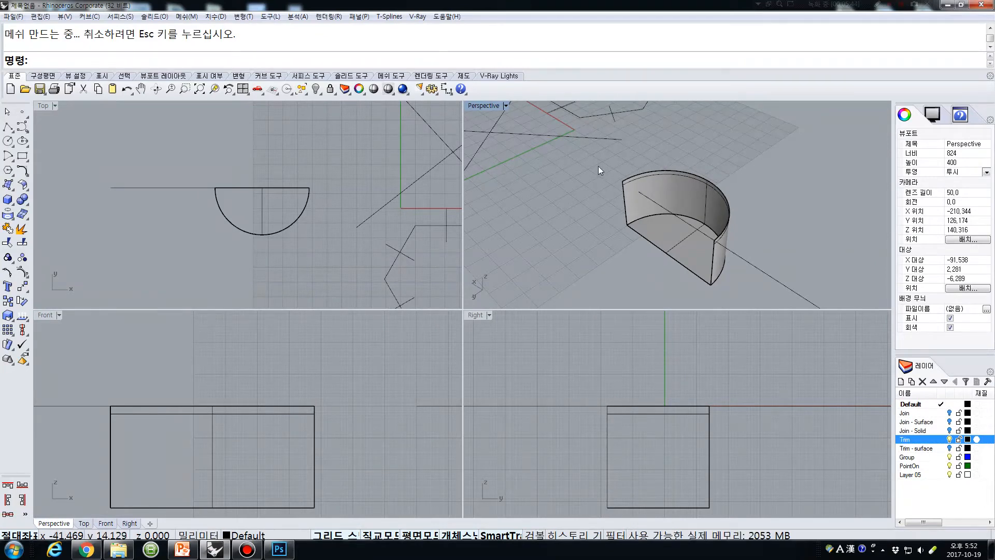
Undo the trims made to the cylinder until it is a full solid again
{"action": "key", "text": "ctrl+z"}
{"action": "key", "text": "ctrl+z"}
{"action": "key", "text": "ctrl+z"}
{"action": "left_click", "coordinate": [334, 254]}
{"action": "scroll", "coordinate": [268, 197], "scroll_direction": "down", "scroll_amount": 2}
Highlight the horizontal line and the cylinder in turn in the Top view, and clear the selection
{"action": "left_click", "coordinate": [265, 188]}
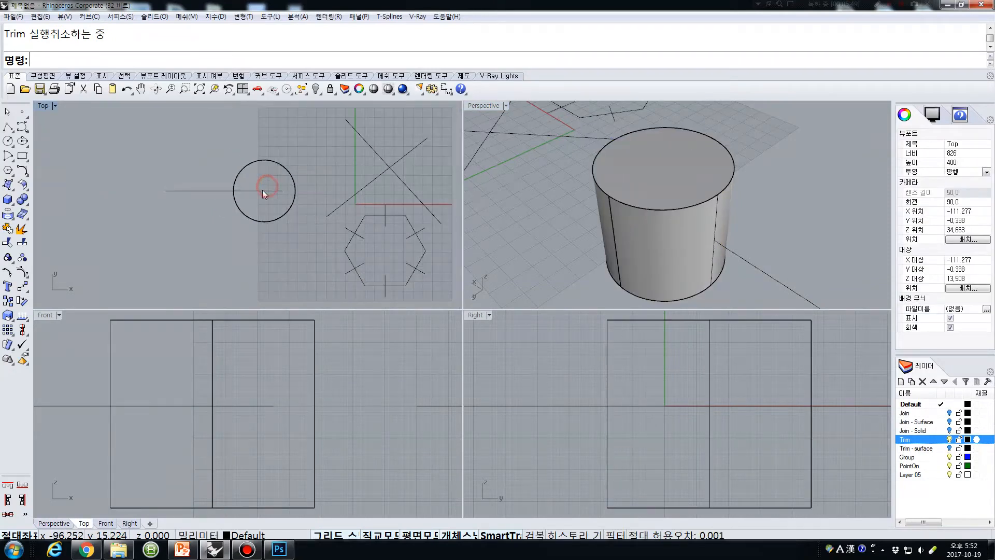
{"action": "left_click", "coordinate": [263, 190]}
{"action": "left_click", "coordinate": [268, 159]}
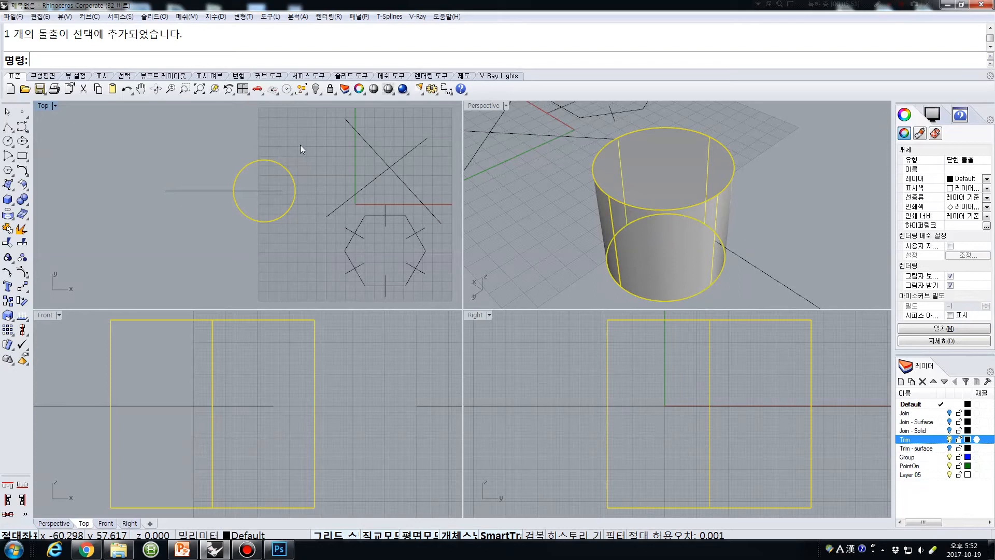
{"action": "left_click", "coordinate": [206, 191]}
{"action": "left_click", "coordinate": [267, 160]}
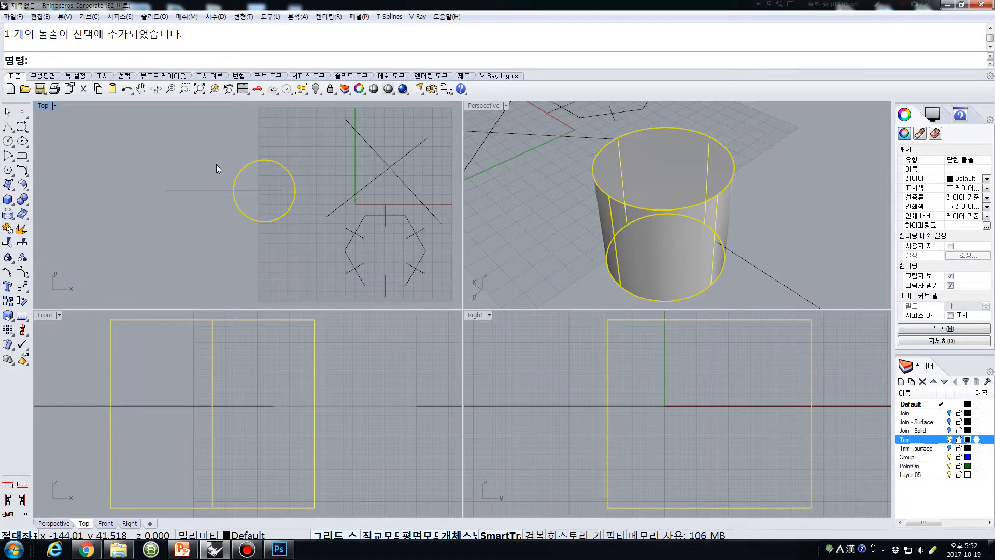
{"action": "key", "text": "Escape"}
Trim away the part of the horizontal line inside the cylinder with the cylinder as the cutter, and undo the trim
{"action": "type", "text": "Tr"}
{"action": "key", "text": "Return"}
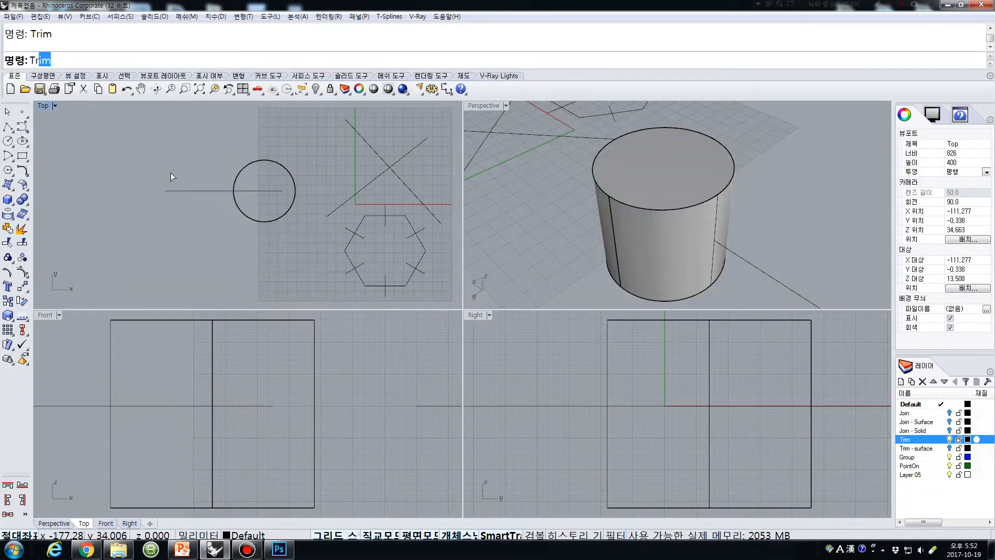
{"action": "key", "text": "ctrl+a"}
{"action": "key", "text": "Return"}
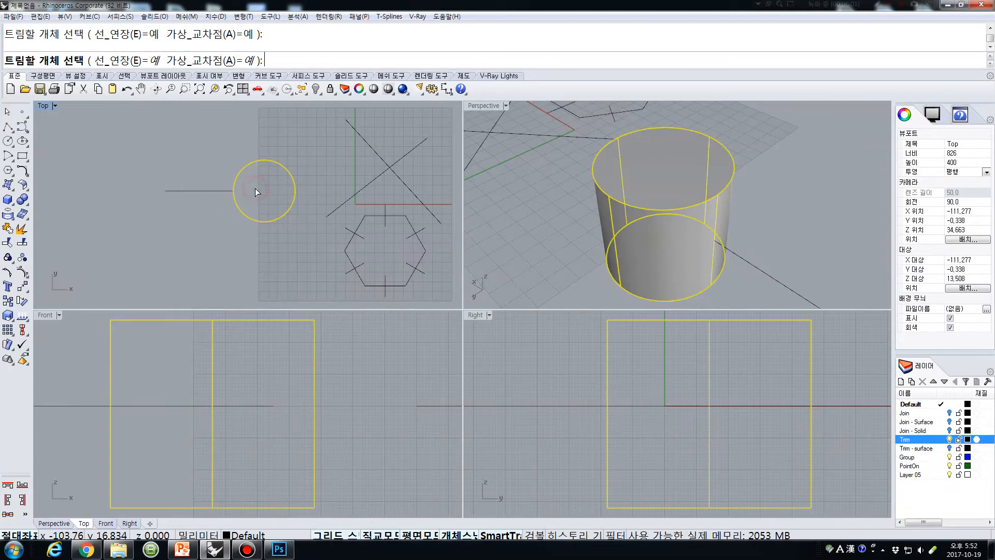
{"action": "left_click", "coordinate": [254, 190]}
{"action": "key", "text": "Return"}
{"action": "key", "text": "ctrl+z"}
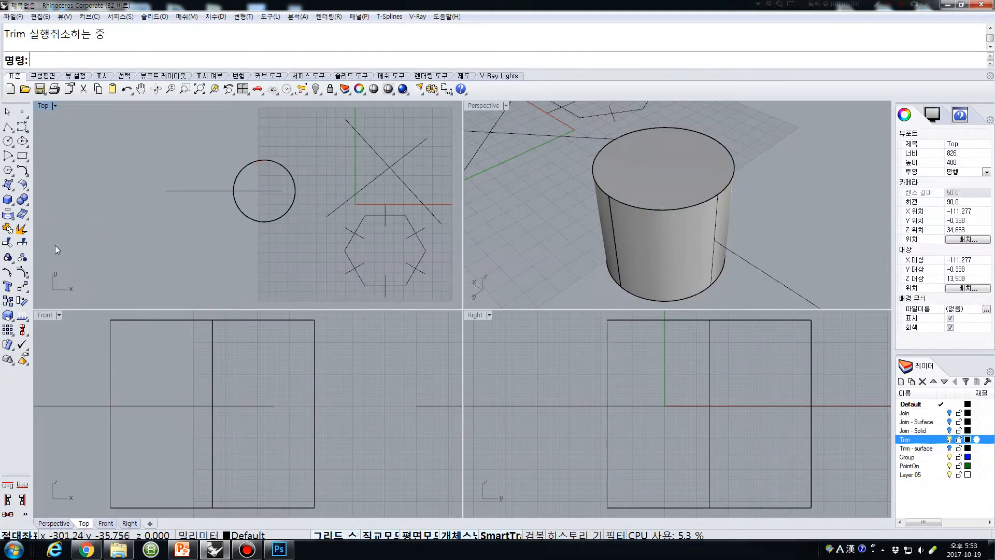
Split the horizontal line with the cylinder as the cutting object, select the inner segment to check it, and undo the split
{"action": "right_click", "coordinate": [23, 247]}
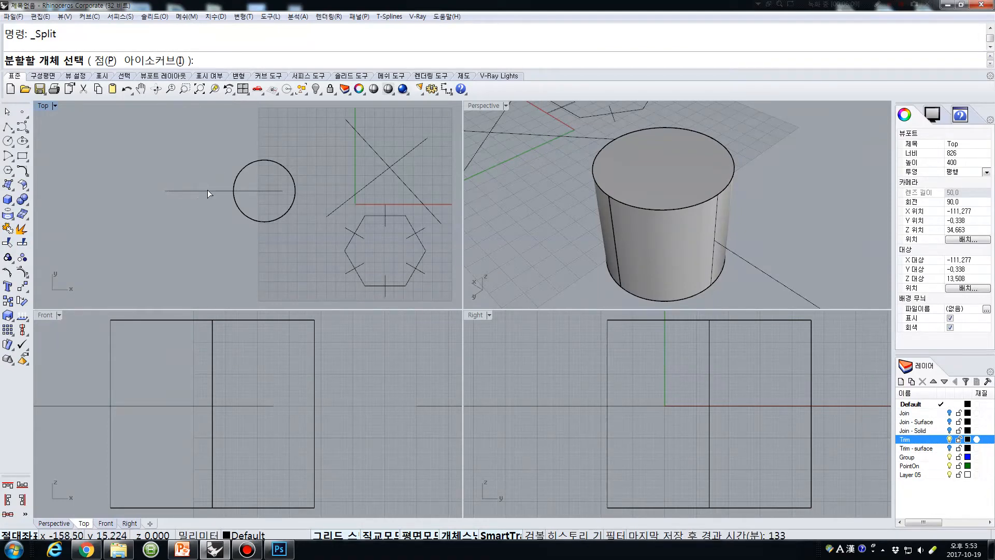
{"action": "left_click", "coordinate": [277, 163]}
{"action": "key", "text": "Escape"}
{"action": "key", "text": "Return"}
{"action": "left_click", "coordinate": [245, 189]}
{"action": "key", "text": "Return"}
{"action": "left_click", "coordinate": [244, 169]}
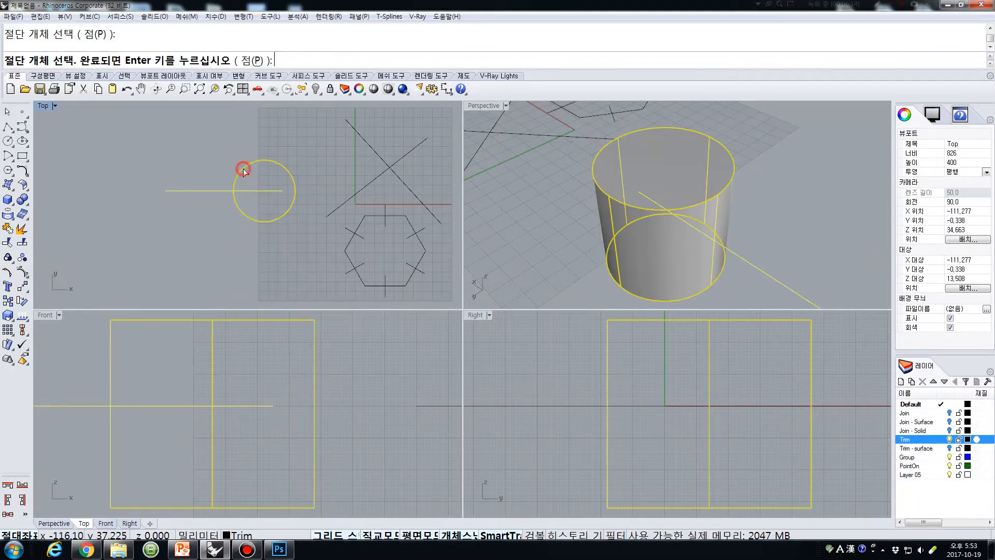
{"action": "key", "text": "Return"}
{"action": "left_click", "coordinate": [251, 191]}
{"action": "key", "text": "Escape"}
{"action": "key", "text": "ctrl+z"}
Try to split the cylinder with the horizontal line as the cutting object, and select the cylinder to check it
{"action": "key", "text": "Return"}
{"action": "left_click", "coordinate": [251, 163]}
{"action": "key", "text": "Return"}
{"action": "left_click", "coordinate": [216, 191]}
{"action": "key", "text": "Return"}
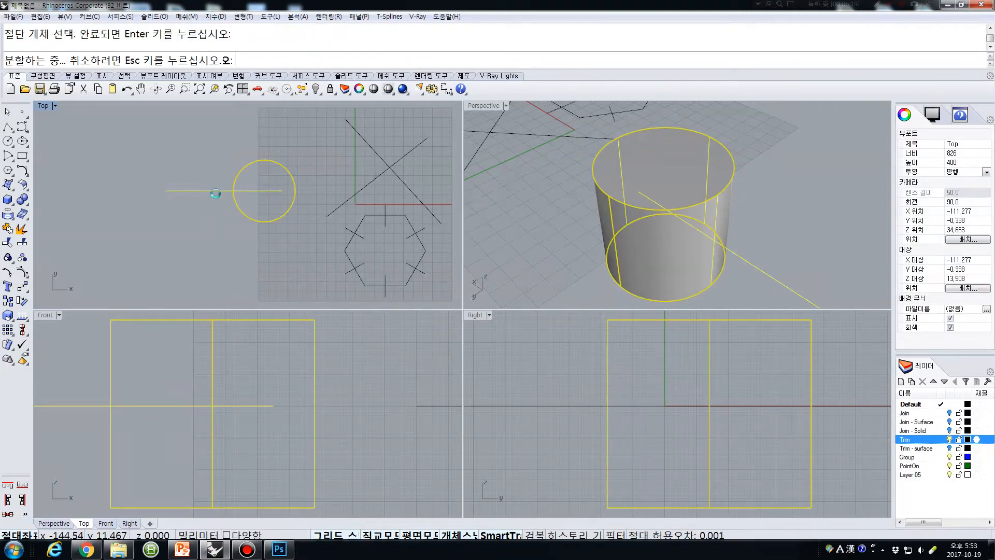
{"action": "left_click", "coordinate": [240, 211]}
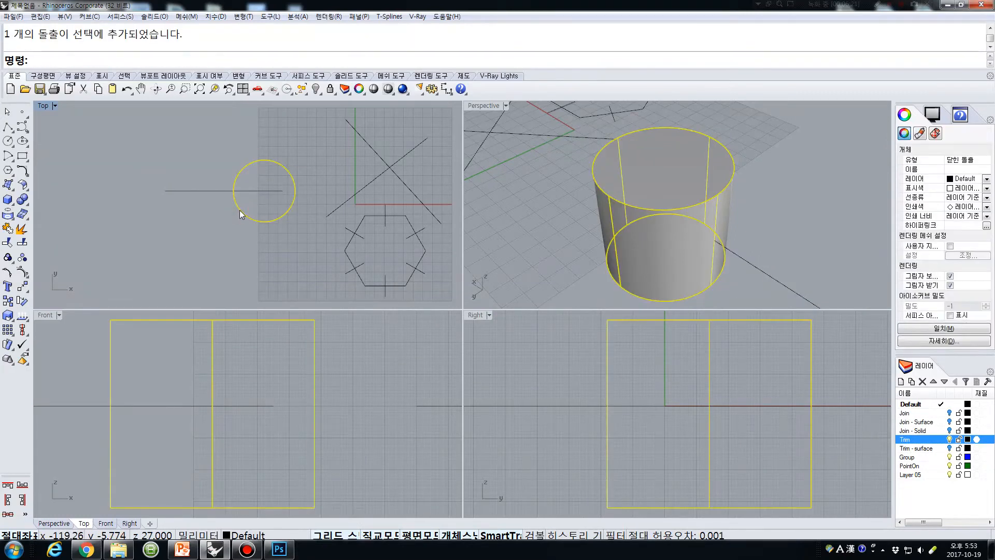
{"action": "left_click", "coordinate": [143, 130]}
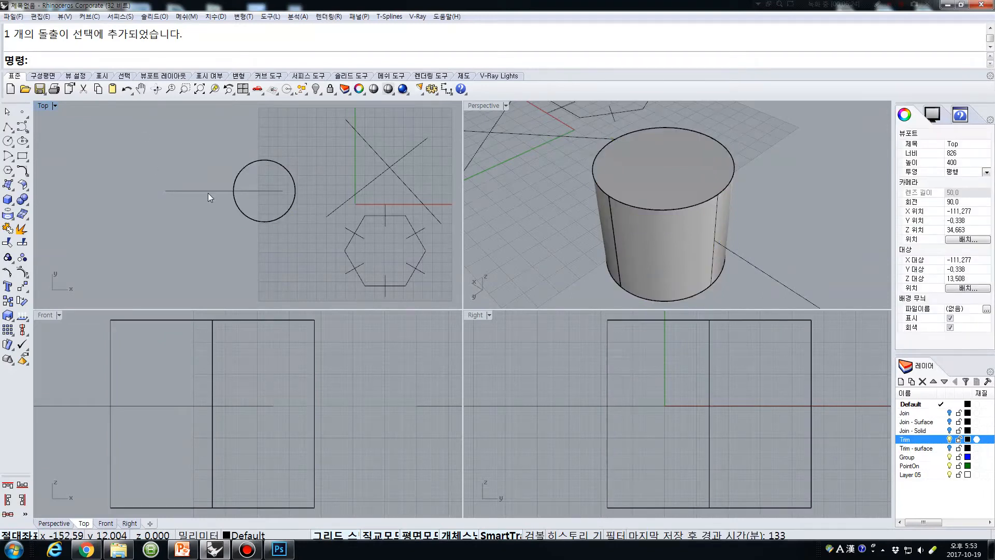
Repeat the attempt to split the cylinder with the horizontal line, and check whether the cylinder is still one piece
{"action": "key", "text": "Return"}
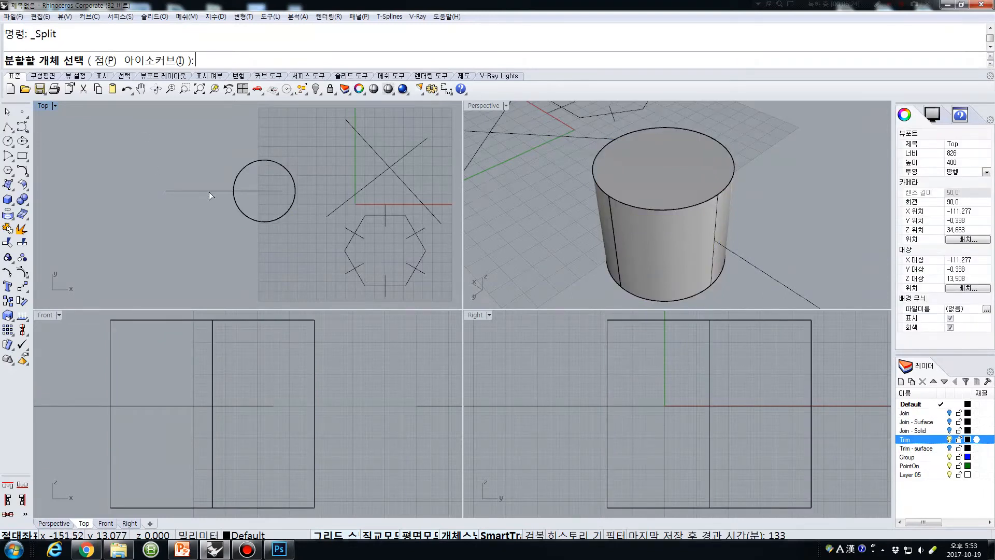
{"action": "left_click", "coordinate": [239, 178]}
{"action": "key", "text": "Return"}
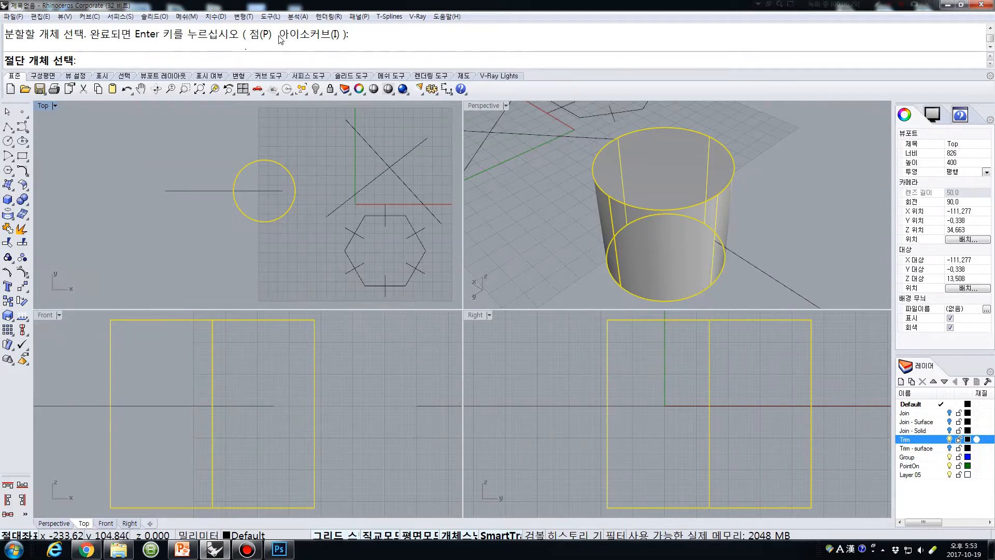
{"action": "left_click", "coordinate": [204, 191]}
{"action": "key", "text": "Return"}
{"action": "left_click", "coordinate": [262, 162]}
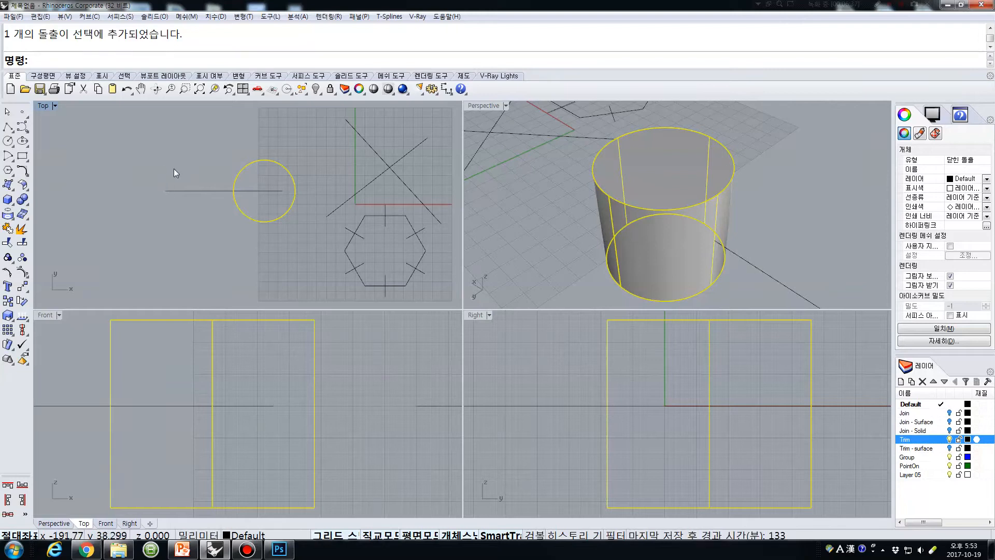
{"action": "left_click", "coordinate": [189, 172]}
{"action": "left_click_drag", "start_coordinate": [218, 144], "coordinate": [314, 257]}
{"action": "left_click", "coordinate": [304, 243]}
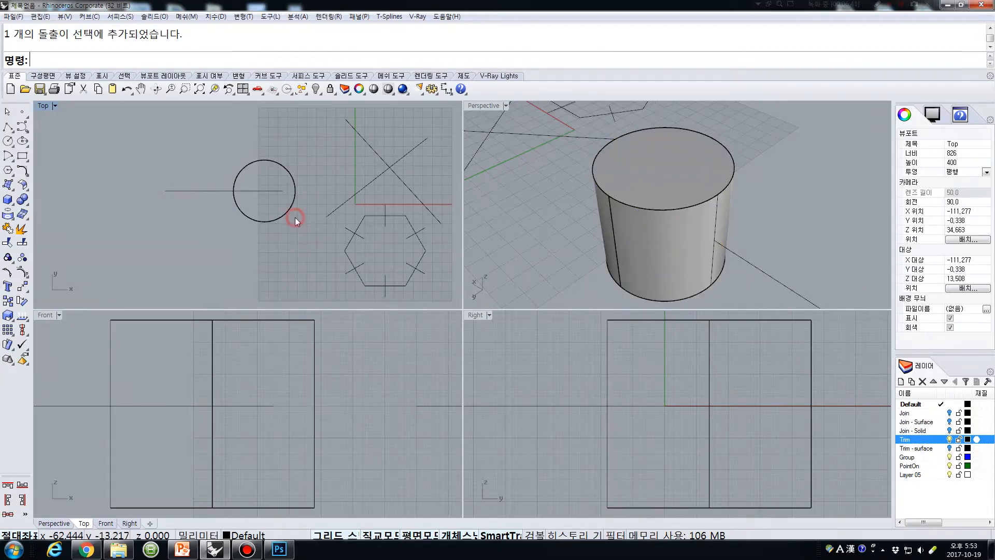
Draw a corner-to-corner rectangular plane in the Front view that extends beyond the cylinder's outline on all sides
{"action": "left_click", "coordinate": [267, 190]}
{"action": "left_click", "coordinate": [222, 246]}
{"action": "left_click", "coordinate": [10, 189]}
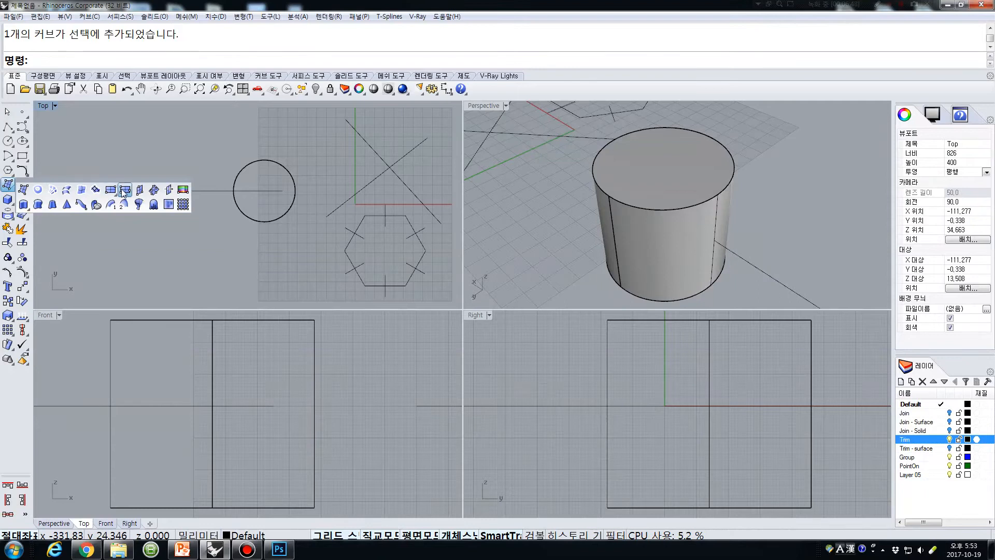
{"action": "left_click", "coordinate": [110, 190]}
{"action": "scroll", "coordinate": [166, 363], "scroll_direction": "down", "scroll_amount": 3}
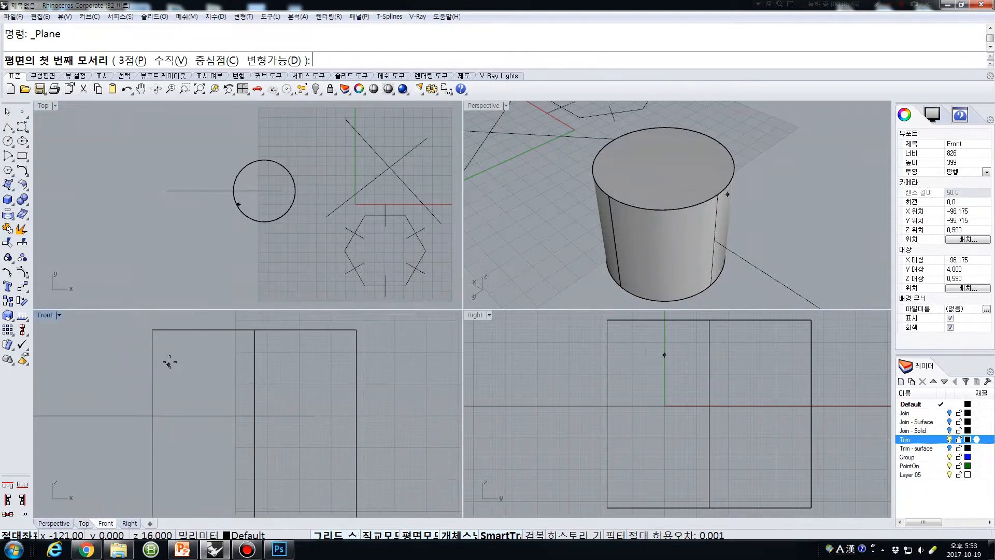
{"action": "left_click", "coordinate": [133, 325]}
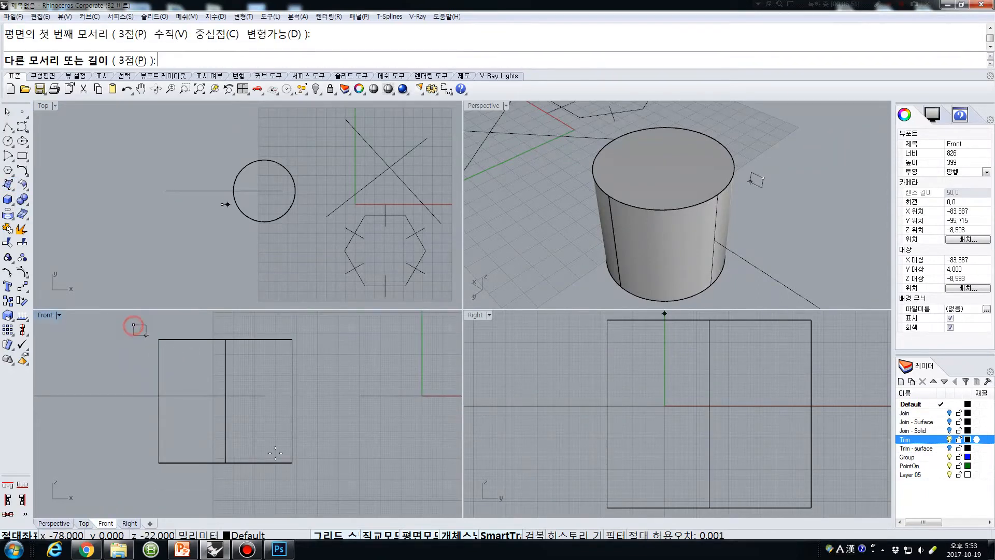
{"action": "left_click", "coordinate": [321, 479]}
{"action": "left_click", "coordinate": [298, 210]}
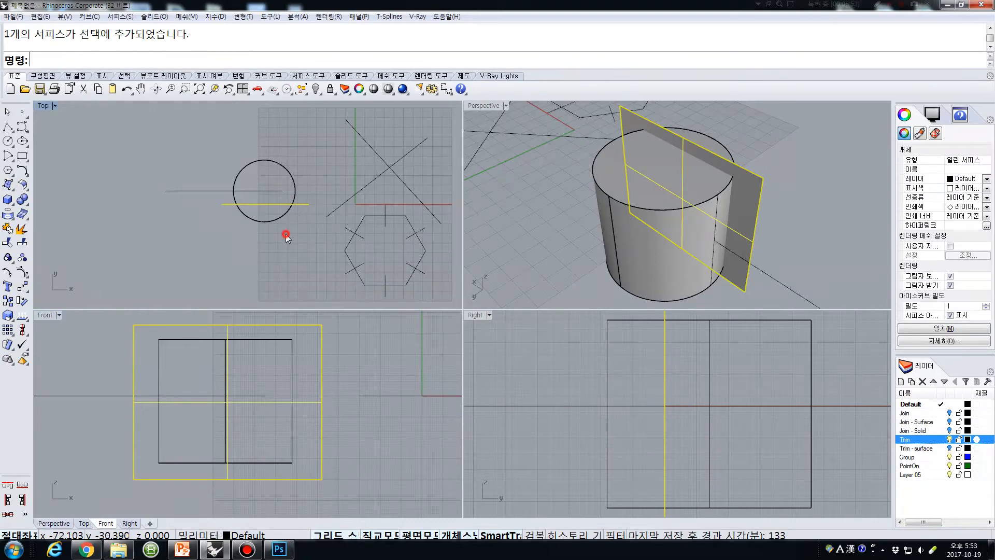
{"action": "right_click_drag", "start_coordinate": [667, 228], "coordinate": [792, 205]}
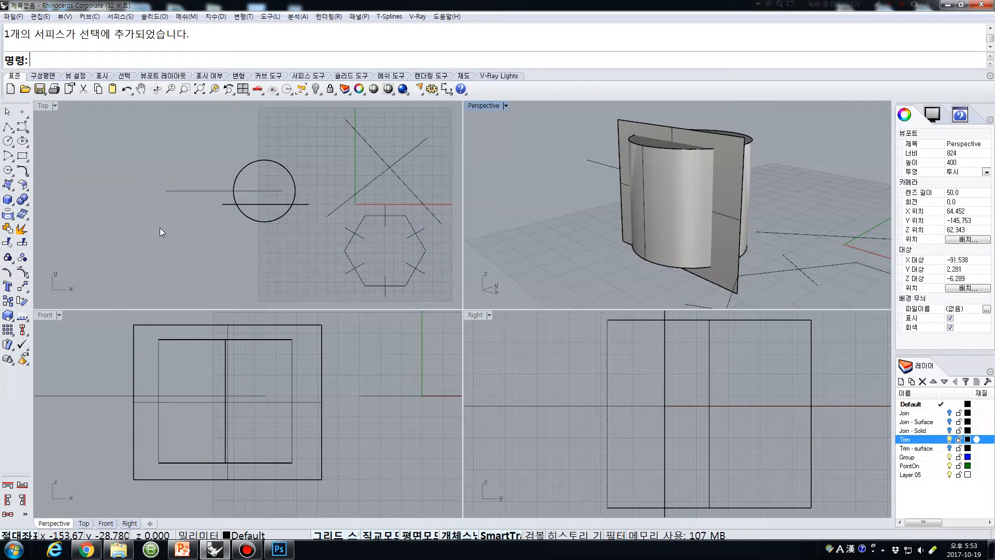
Split the rectangular plane with the cylinder as the cutting object, select the outer piece to check it, and undo the split
{"action": "left_click", "coordinate": [21, 243]}
{"action": "left_click", "coordinate": [223, 205]}
{"action": "key", "text": "Return"}
{"action": "left_click", "coordinate": [254, 222]}
{"action": "key", "text": "Return"}
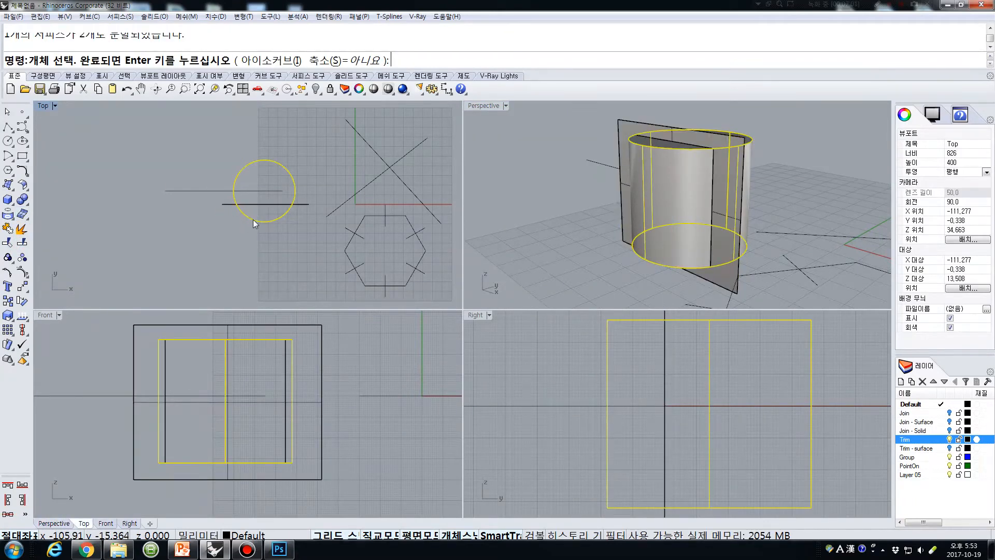
{"action": "left_click", "coordinate": [326, 371]}
{"action": "key", "text": "ctrl+z"}
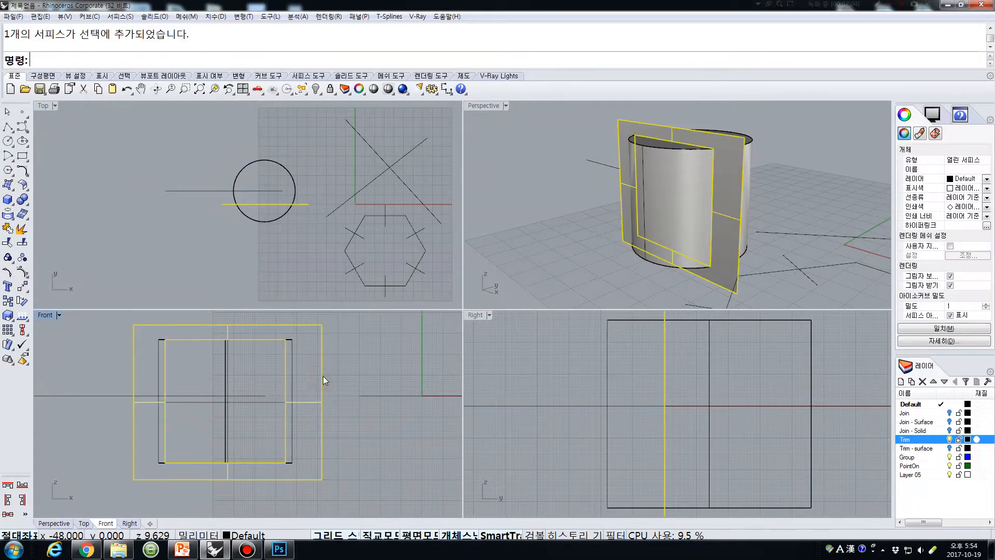
{"action": "left_click", "coordinate": [344, 366]}
Split the cylinder with the rectangular plane as the cutting object, select the separate pieces to check them, and undo the split
{"action": "key", "text": "Return"}
{"action": "left_click", "coordinate": [280, 215]}
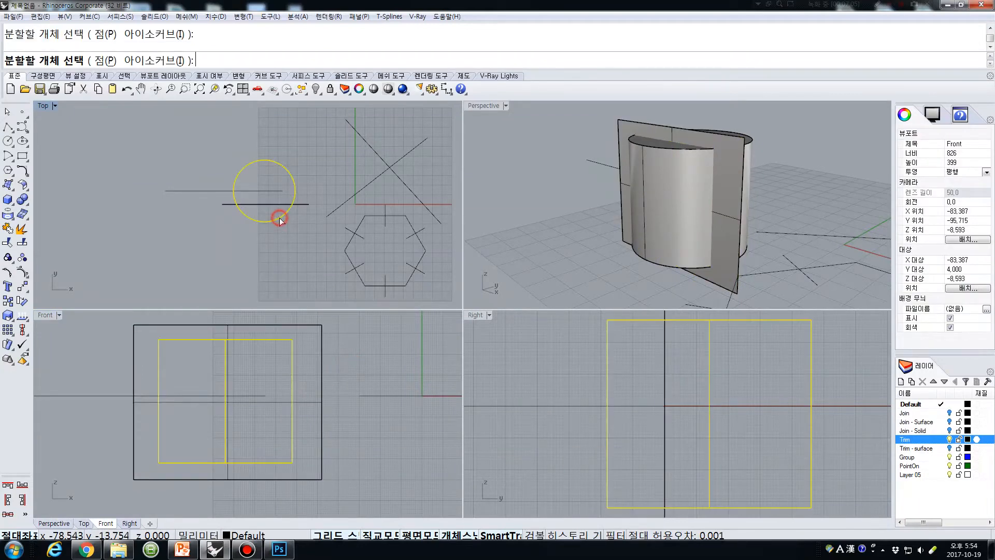
{"action": "key", "text": "Return"}
{"action": "left_click", "coordinate": [299, 204]}
{"action": "key", "text": "Return"}
{"action": "left_click", "coordinate": [288, 211]}
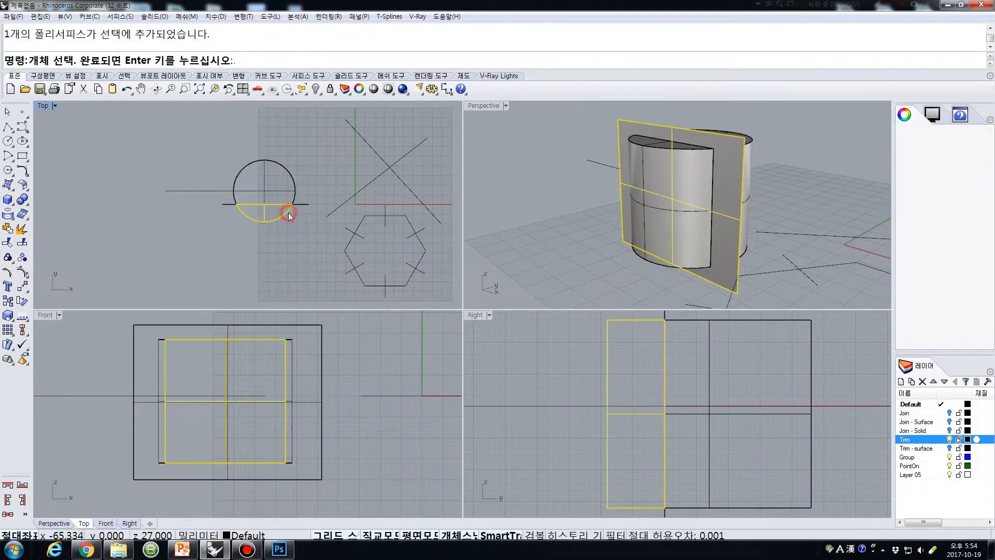
{"action": "left_click", "coordinate": [311, 253]}
{"action": "left_click", "coordinate": [308, 204]}
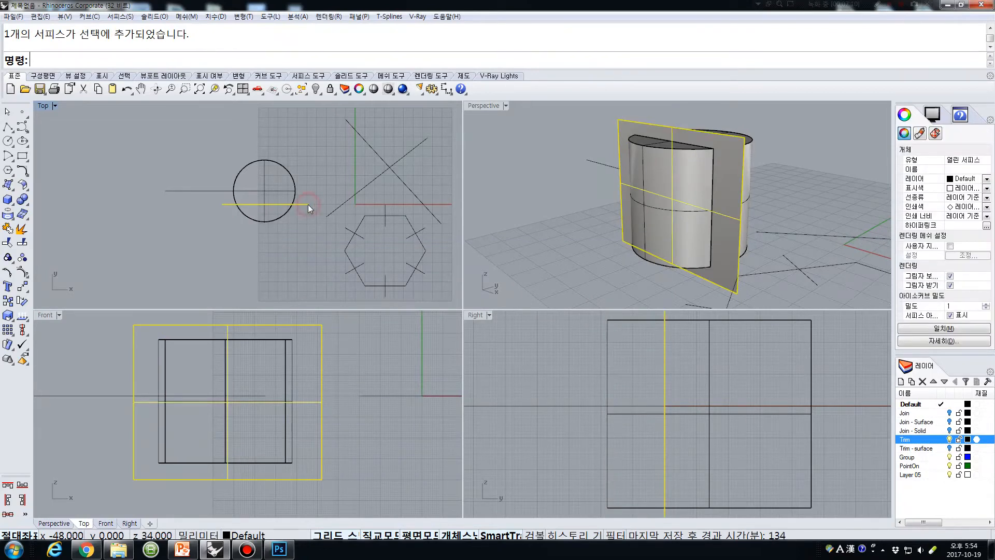
{"action": "key", "text": "ctrl+z"}
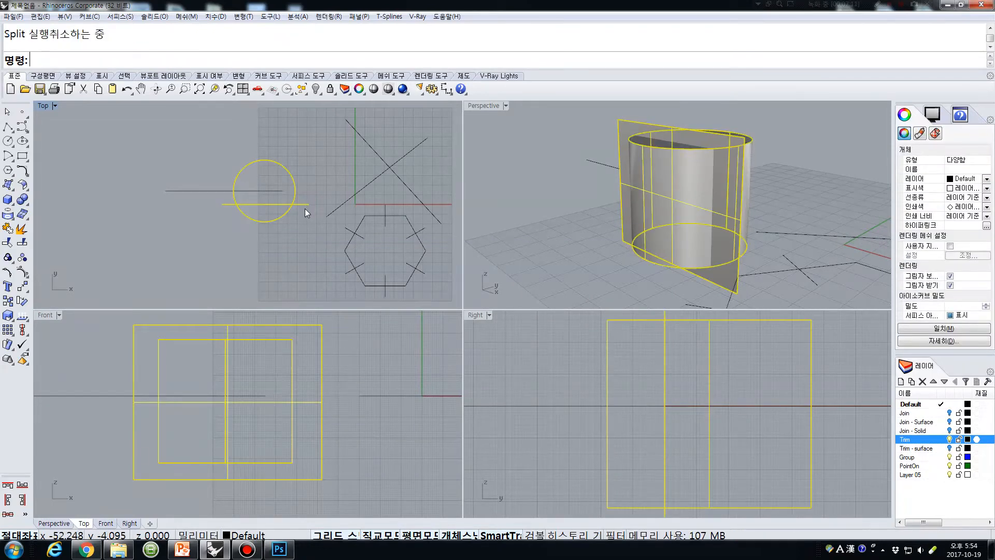
Move the rectangular plane straight down in the Front view so its upper edge lies below the cylinder's top
{"action": "left_click", "coordinate": [305, 208]}
{"action": "left_click", "coordinate": [301, 204]}
{"action": "type", "text": "m"}
{"action": "key", "text": "Return"}
{"action": "left_click", "coordinate": [357, 366]}
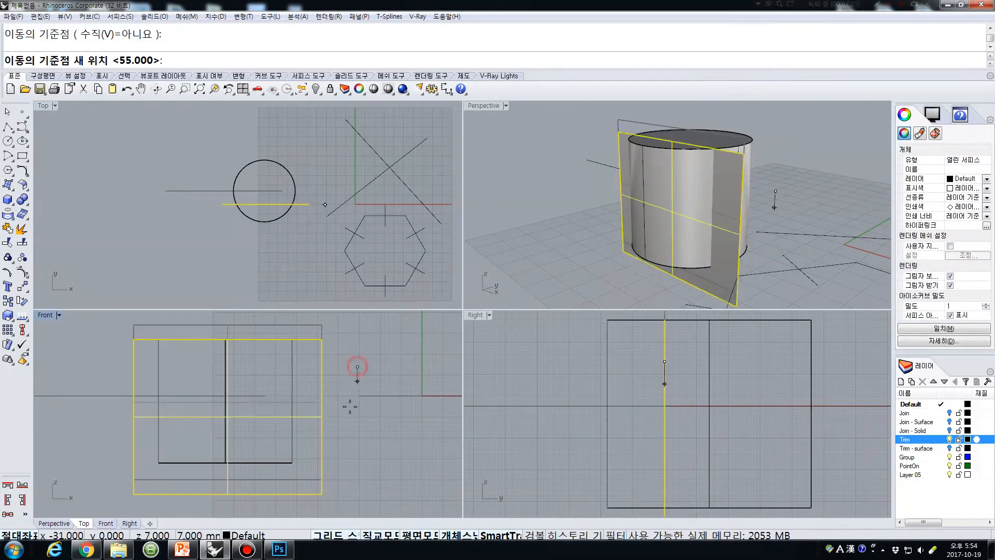
{"action": "left_click", "coordinate": [349, 406]}
{"action": "left_click", "coordinate": [352, 369]}
{"action": "scroll", "coordinate": [312, 358], "scroll_direction": "down", "scroll_amount": 4}
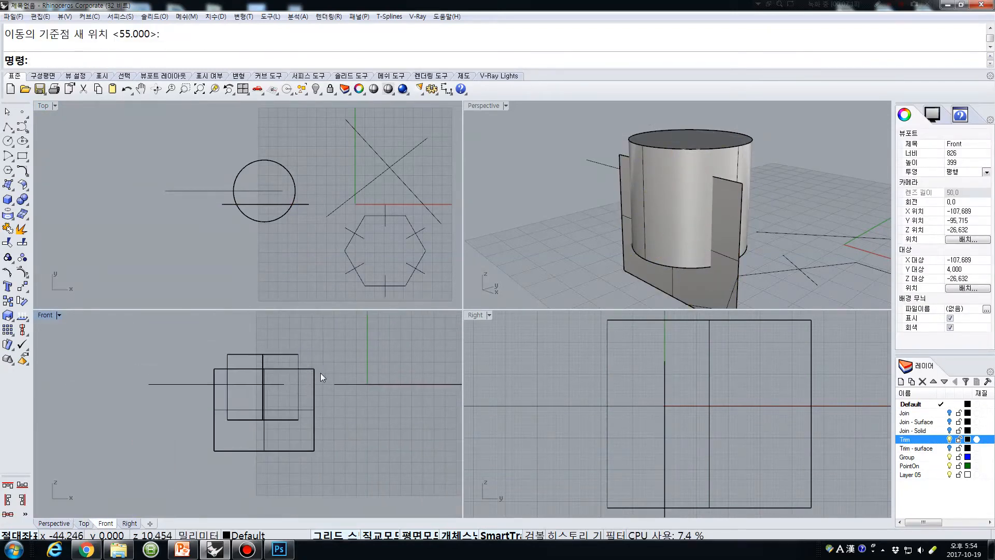
Try to split the cylinder with the lowered plane as the cutting object, and examine their intersection in the Perspective view
{"action": "left_click", "coordinate": [21, 242]}
{"action": "left_click", "coordinate": [276, 355]}
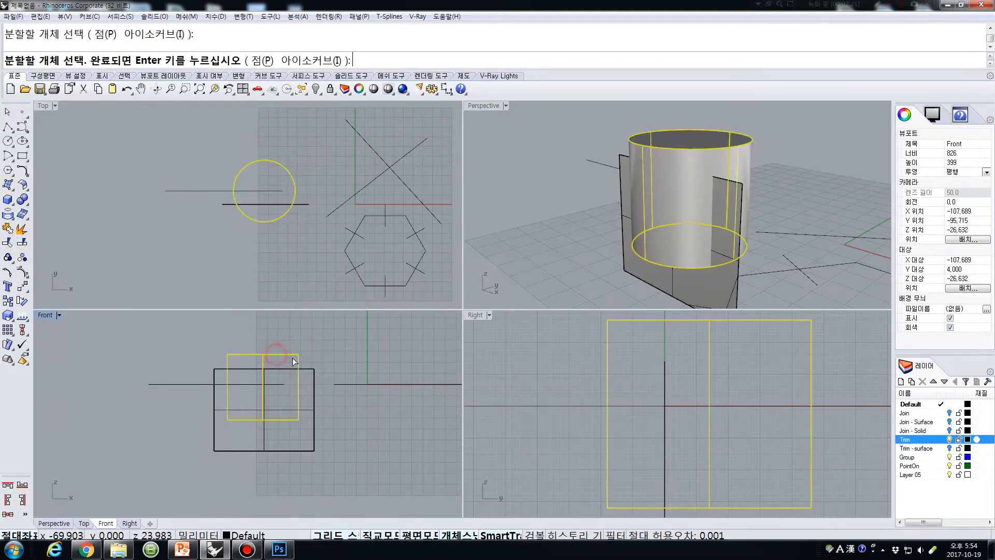
{"action": "key", "text": "Return"}
{"action": "left_click", "coordinate": [308, 369]}
{"action": "key", "text": "Return"}
{"action": "key", "text": "Escape"}
{"action": "mouse_move", "coordinate": [612, 225]}
{"action": "right_mouse_down"}
{"action": "mouse_move", "coordinate": [575, 223]}
{"action": "mouse_move", "coordinate": [613, 226]}
{"action": "right_mouse_up"}
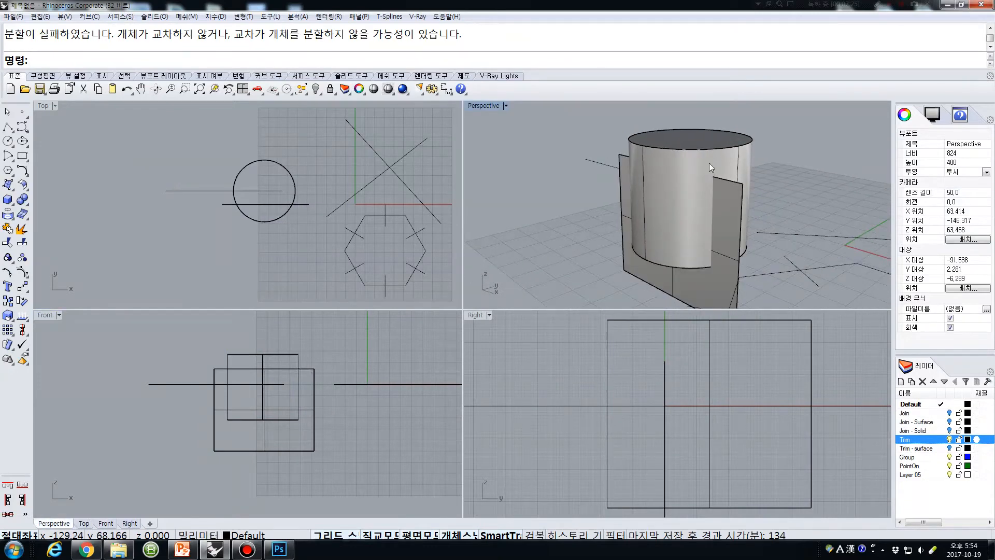
{"action": "right_click_drag", "start_coordinate": [667, 131], "coordinate": [629, 189]}
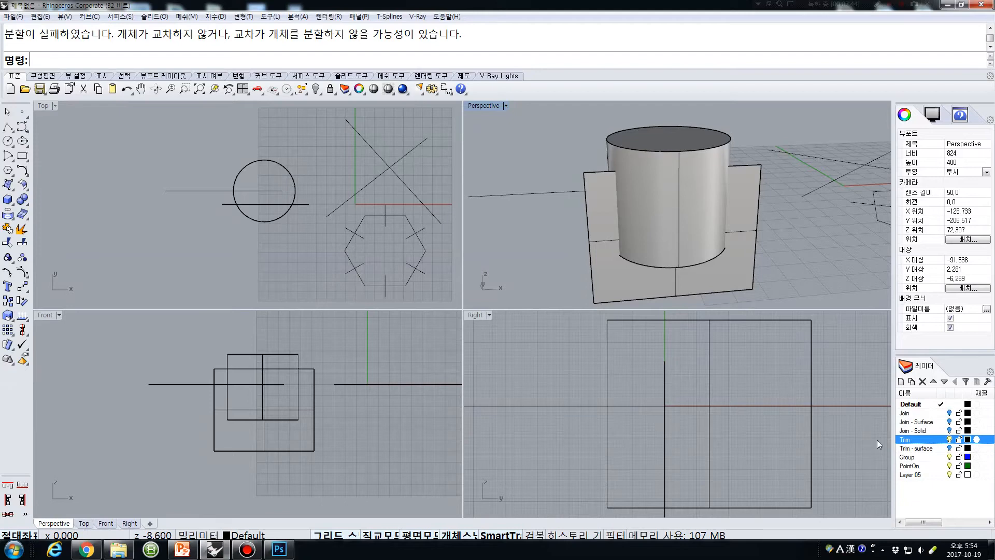
Hide the Trim layer, show the Trim - surface layer, and delete the cylinder together with its intersecting rectangular plane
{"action": "left_click", "coordinate": [949, 439]}
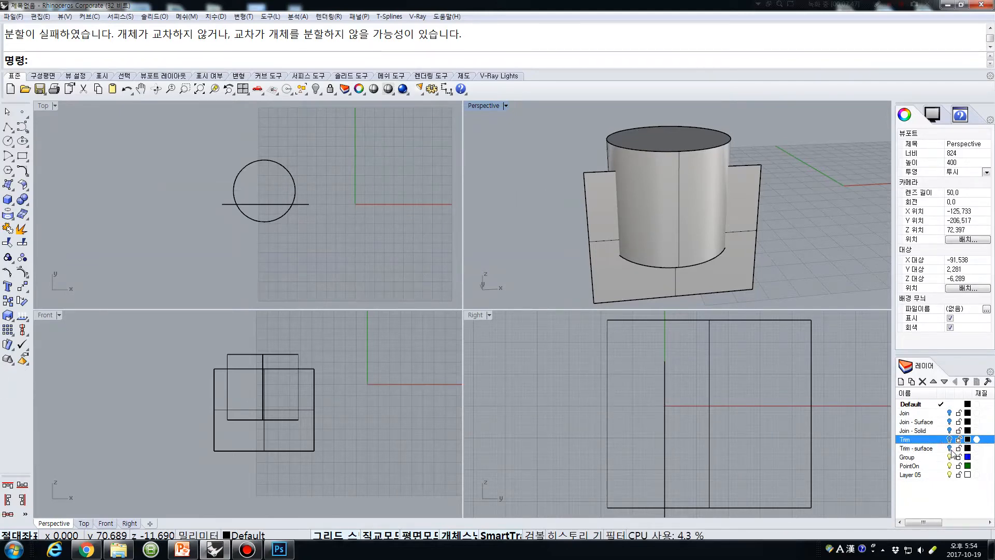
{"action": "left_click", "coordinate": [950, 448]}
{"action": "scroll", "coordinate": [300, 183], "scroll_direction": "down", "scroll_amount": 8}
{"action": "right_click_drag", "start_coordinate": [388, 205], "coordinate": [233, 200]}
{"action": "left_click_drag", "start_coordinate": [171, 146], "coordinate": [103, 225]}
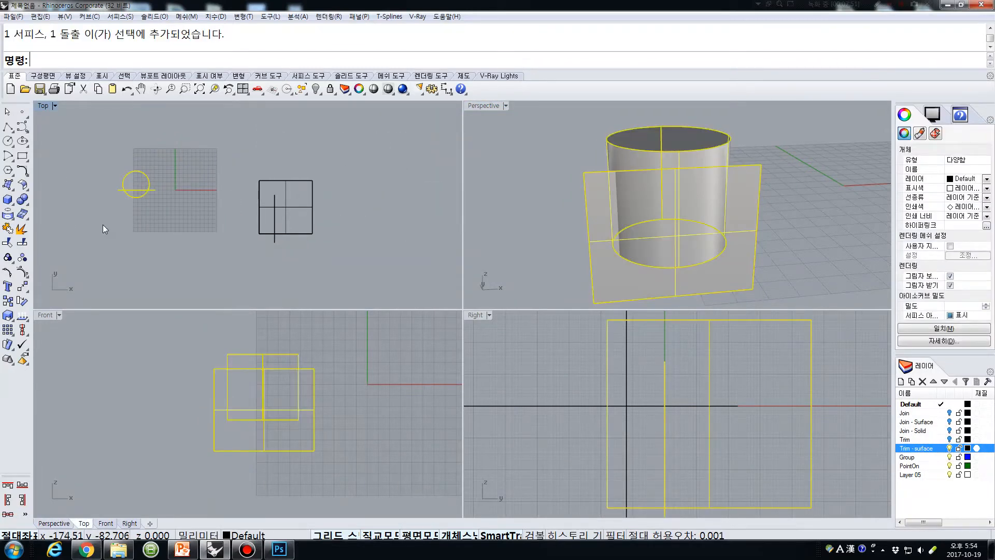
{"action": "key", "text": "Delete"}
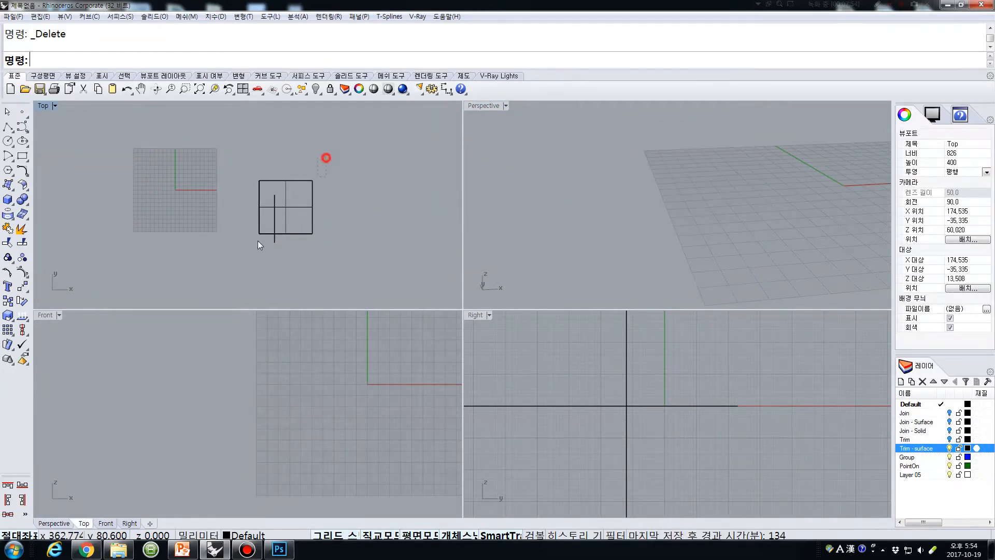
Move the two crossing planes onto the grid around the origin and frame them in all viewports
{"action": "left_click_drag", "start_coordinate": [258, 243], "coordinate": [253, 259]}
{"action": "left_click_drag", "start_coordinate": [286, 206], "coordinate": [182, 185]}
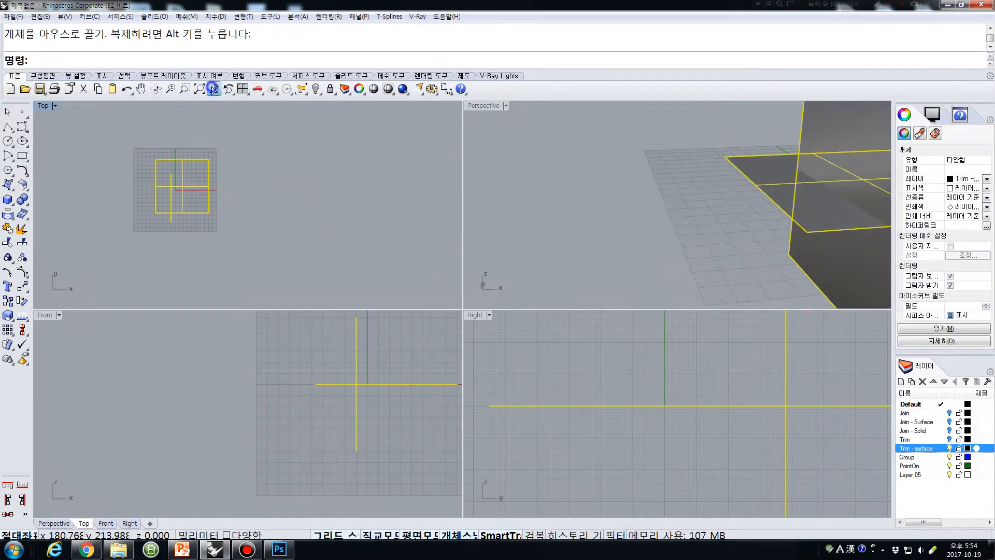
{"action": "left_click", "coordinate": [213, 89]}
{"action": "right_click_drag", "start_coordinate": [598, 225], "coordinate": [551, 222]}
{"action": "left_click", "coordinate": [553, 229]}
{"action": "right_click_drag", "start_coordinate": [716, 199], "coordinate": [710, 244]}
{"action": "right_click_drag", "start_coordinate": [793, 217], "coordinate": [869, 172]}
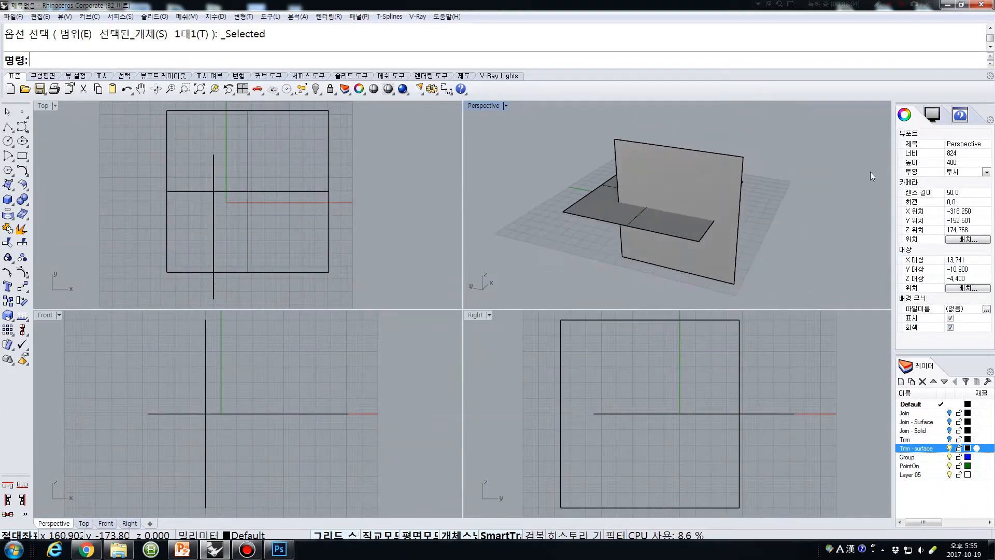
Try to trim the horizontal plane with the shorter vertical plane as the cutting object, and select the horizontal plane to check it
{"action": "left_click", "coordinate": [10, 242]}
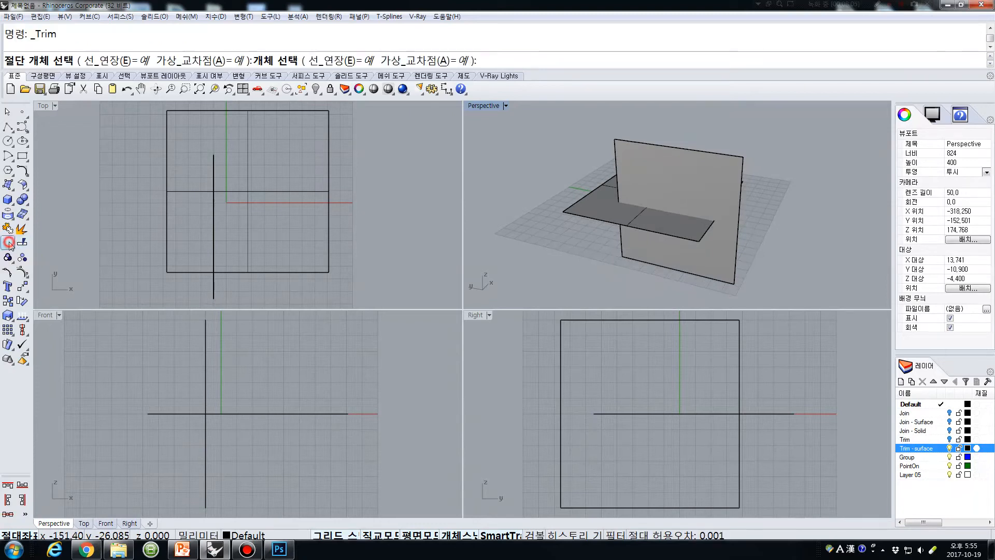
{"action": "left_click", "coordinate": [213, 240]}
{"action": "key", "text": "Return"}
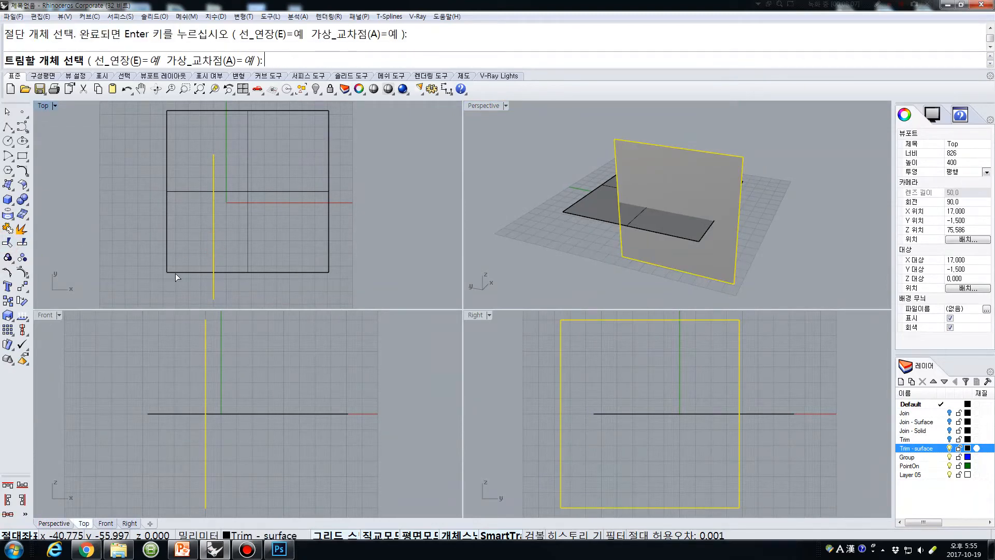
{"action": "left_click", "coordinate": [176, 271]}
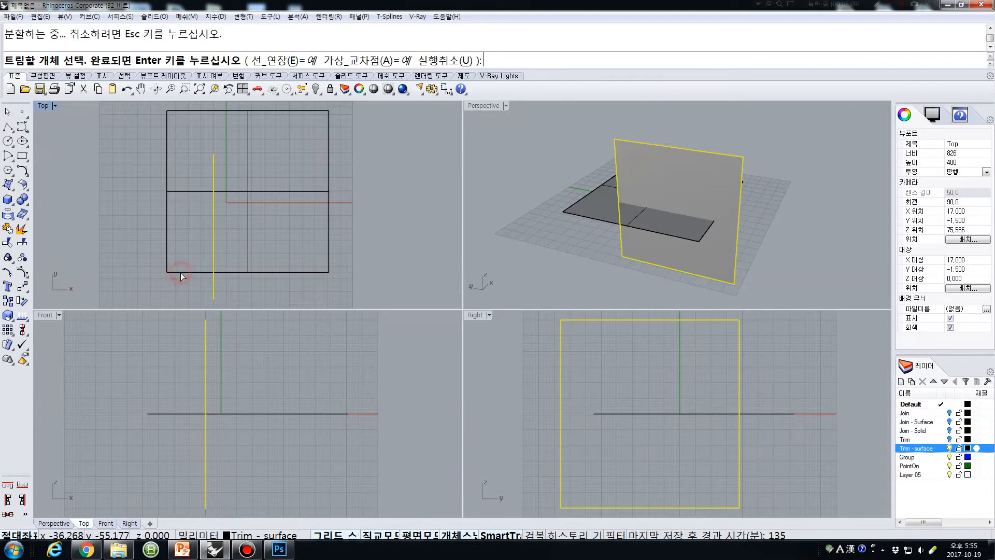
{"action": "key", "text": "Return"}
{"action": "left_click", "coordinate": [180, 273]}
{"action": "left_click", "coordinate": [207, 290]}
{"action": "key", "text": "Return"}
{"action": "left_click", "coordinate": [199, 277]}
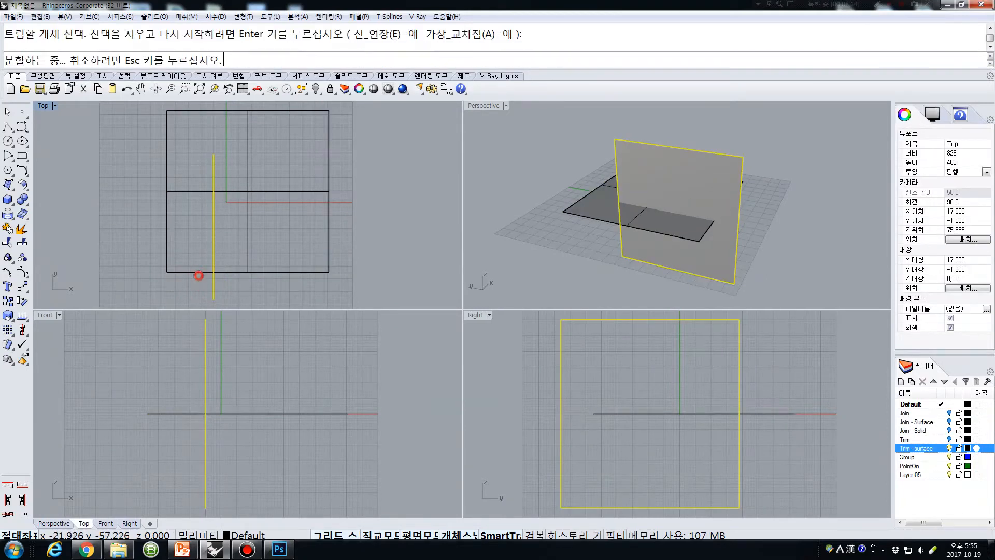
{"action": "right_click", "coordinate": [199, 272]}
{"action": "left_click", "coordinate": [199, 272]}
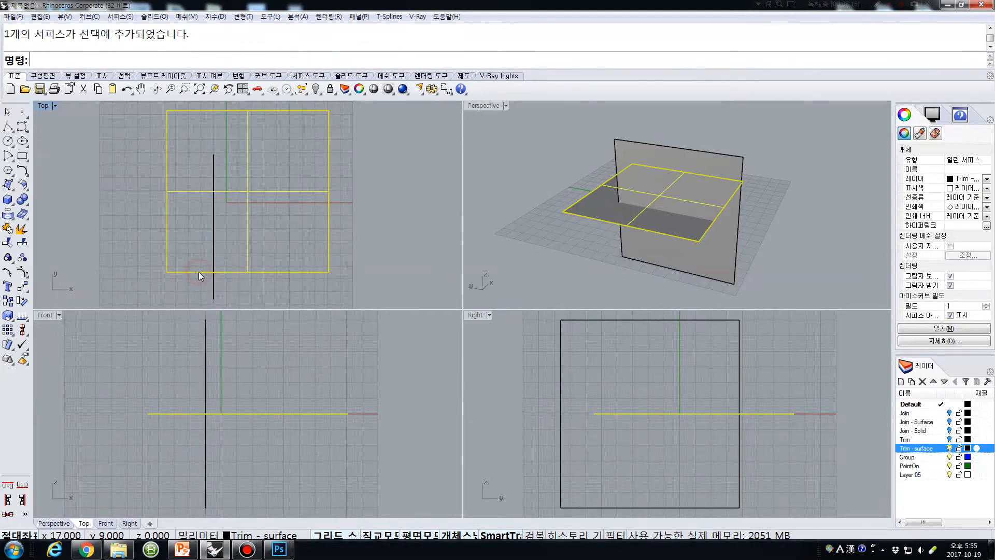
{"action": "key", "text": "Escape"}
Stretch the vertical plane with Scale1D in the Top view from its lower end until it extends past the horizontal plane's upper edge
{"action": "left_click", "coordinate": [212, 223]}
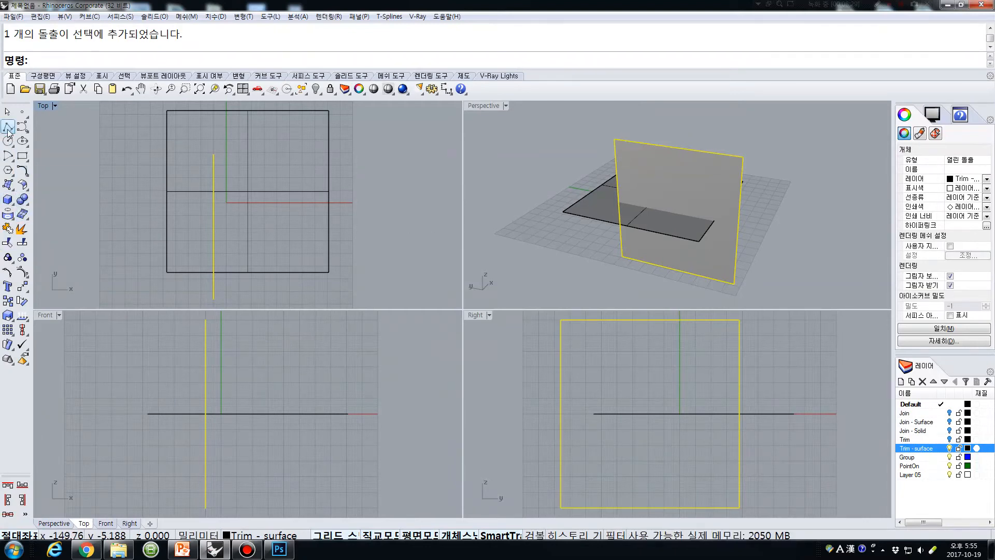
{"action": "left_click", "coordinate": [8, 318]}
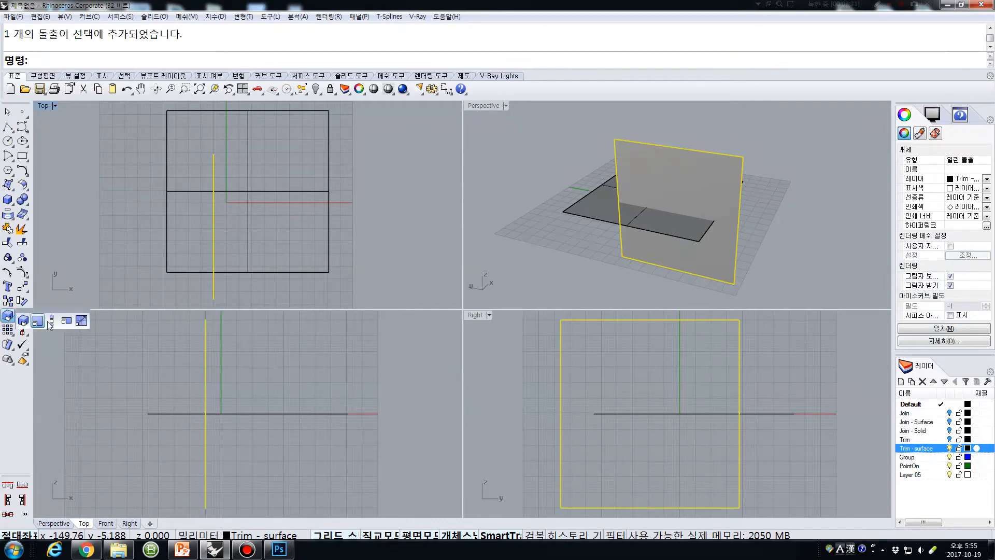
{"action": "left_click", "coordinate": [50, 321]}
{"action": "left_click", "coordinate": [213, 299]}
{"action": "left_click", "coordinate": [213, 155]}
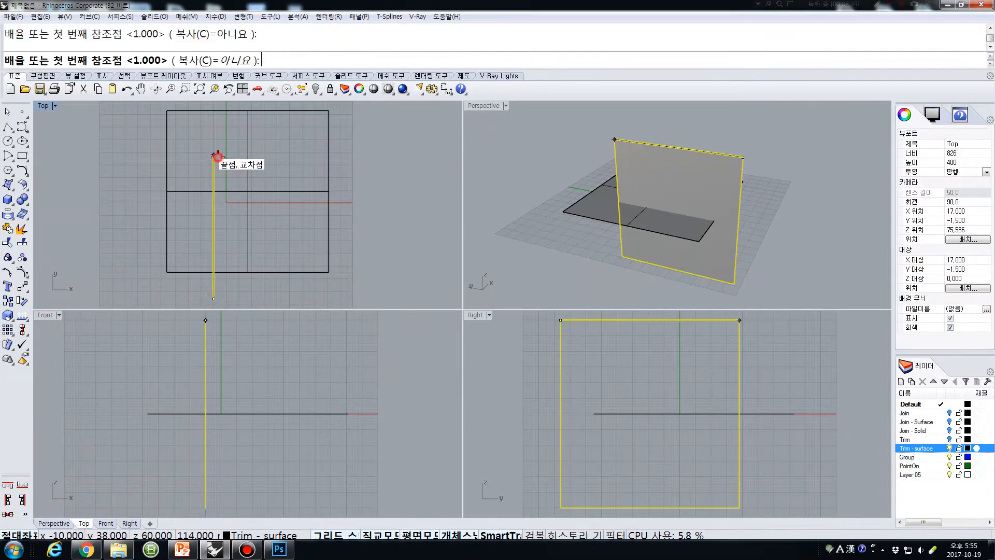
{"action": "right_click_drag", "start_coordinate": [217, 123], "coordinate": [214, 164]}
{"action": "left_click", "coordinate": [222, 127]}
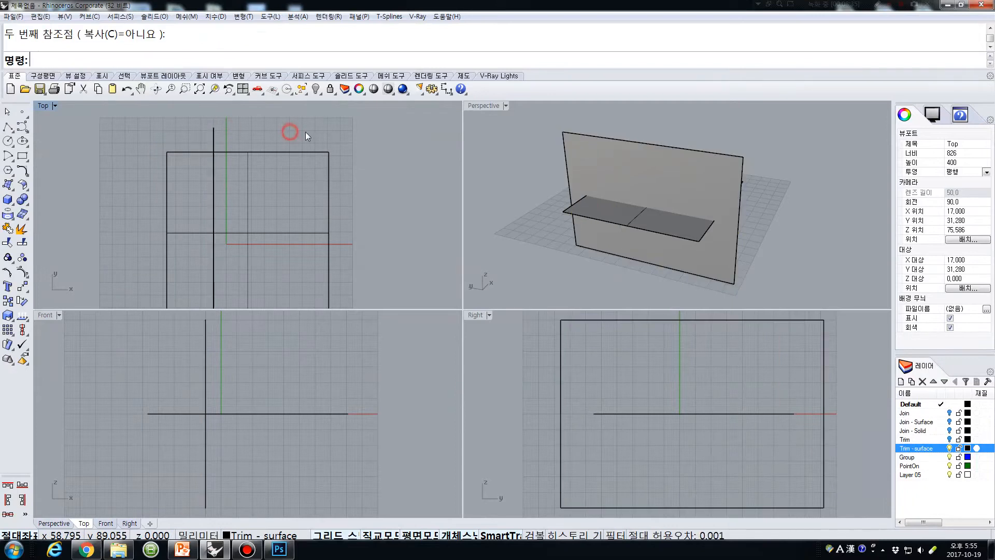
Trim away the horizontal plane's left part with the lengthened vertical plane, and undo both the trim and the Scale1D stretch
{"action": "left_click", "coordinate": [7, 242]}
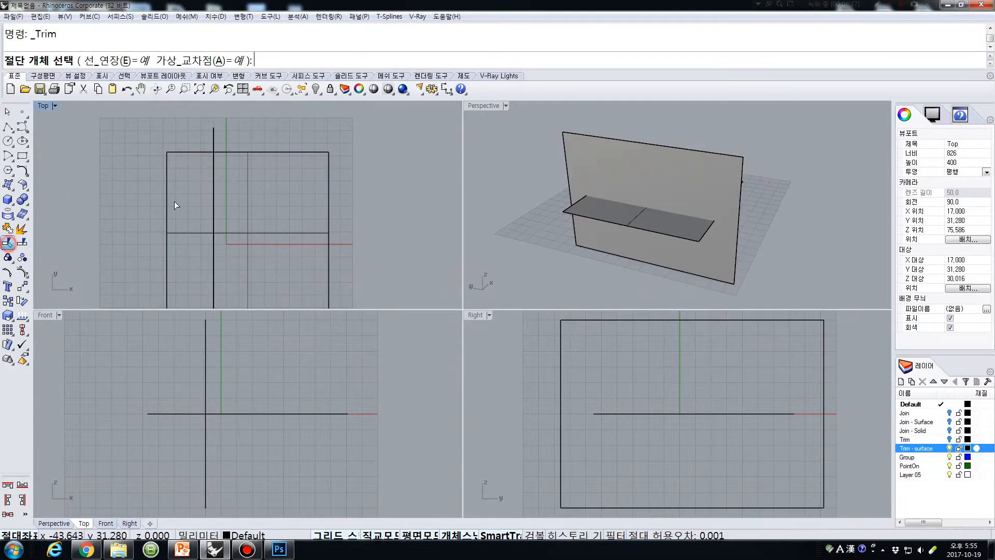
{"action": "left_click", "coordinate": [213, 173]}
{"action": "right_click", "coordinate": [199, 155]}
{"action": "left_click", "coordinate": [199, 156]}
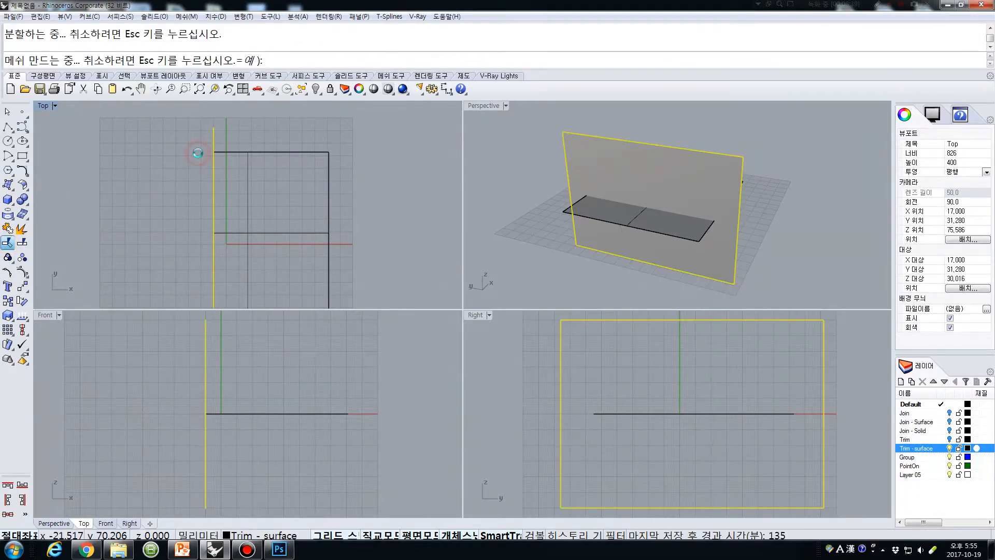
{"action": "right_click", "coordinate": [284, 182]}
{"action": "mouse_move", "coordinate": [611, 246]}
{"action": "right_mouse_down"}
{"action": "mouse_move", "coordinate": [481, 206]}
{"action": "mouse_move", "coordinate": [597, 247]}
{"action": "right_mouse_up"}
{"action": "key", "text": "ctrl+z"}
{"action": "key", "text": "ctrl+z"}
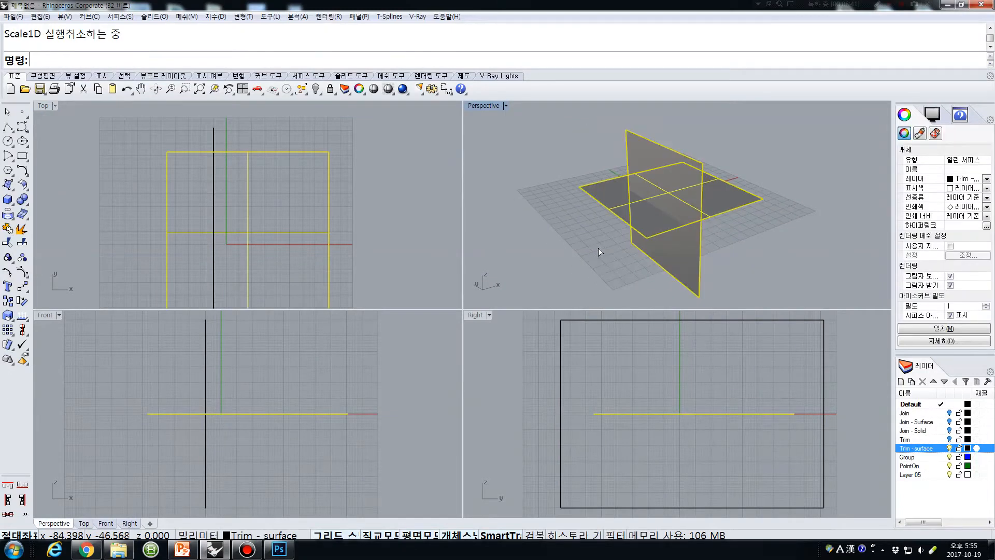
Try again to trim the horizontal plane's left part with the vertical plane restored to its short length
{"action": "left_click", "coordinate": [365, 243]}
{"action": "right_click", "coordinate": [366, 242]}
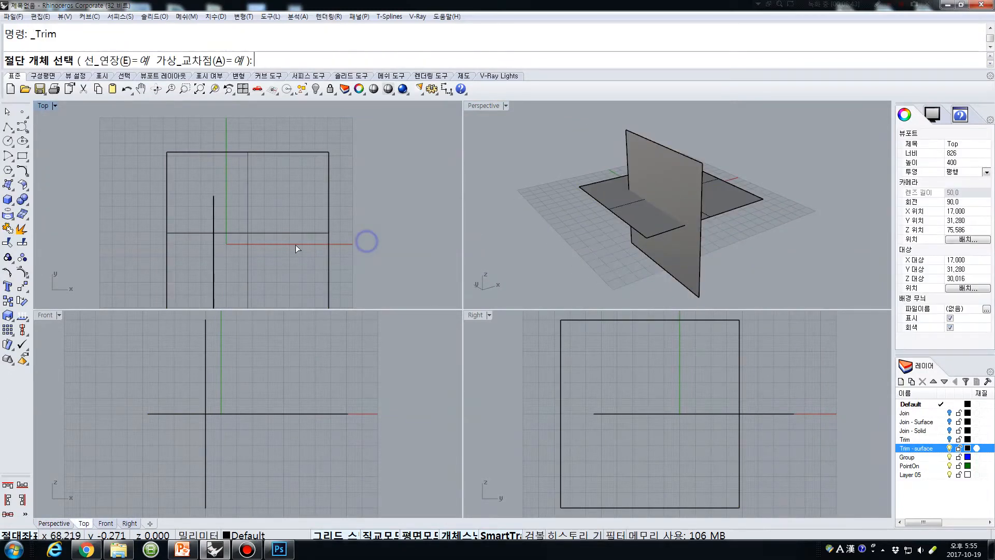
{"action": "left_click", "coordinate": [213, 258]}
{"action": "right_click", "coordinate": [173, 246]}
{"action": "left_click", "coordinate": [175, 232]}
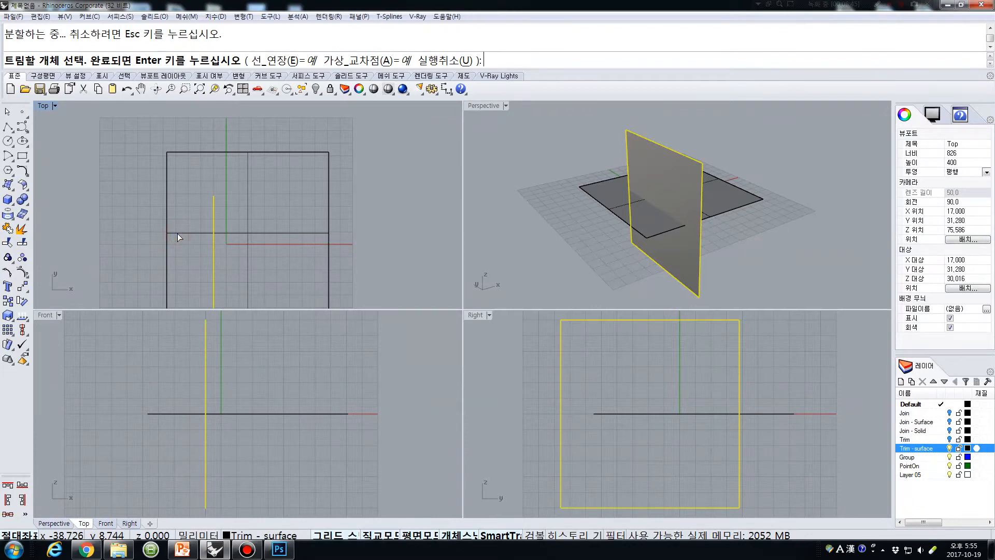
{"action": "scroll", "coordinate": [245, 208], "scroll_direction": "down", "scroll_amount": 2}
{"action": "scroll", "coordinate": [244, 205], "scroll_direction": "down", "scroll_amount": 1}
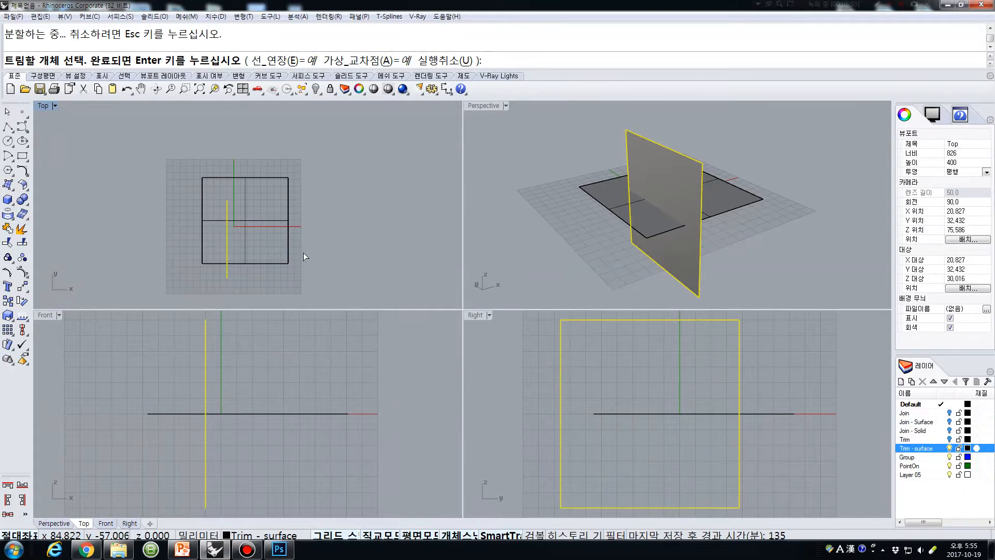
{"action": "right_click", "coordinate": [355, 206]}
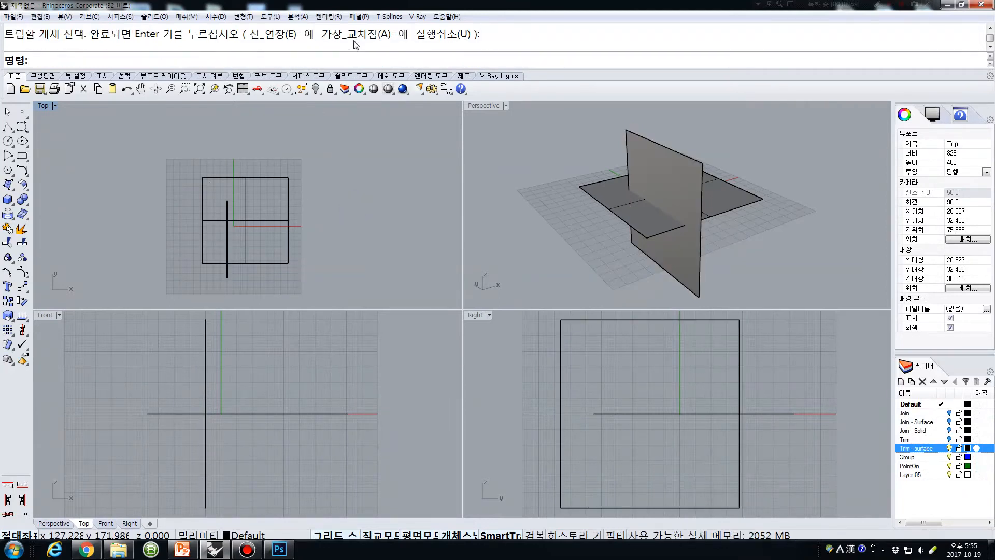
Create the intersection curve between the vertical and horizontal planes with Intersect, and undo it after checking its extent
{"action": "left_click", "coordinate": [226, 249]}
{"action": "left_click", "coordinate": [253, 236]}
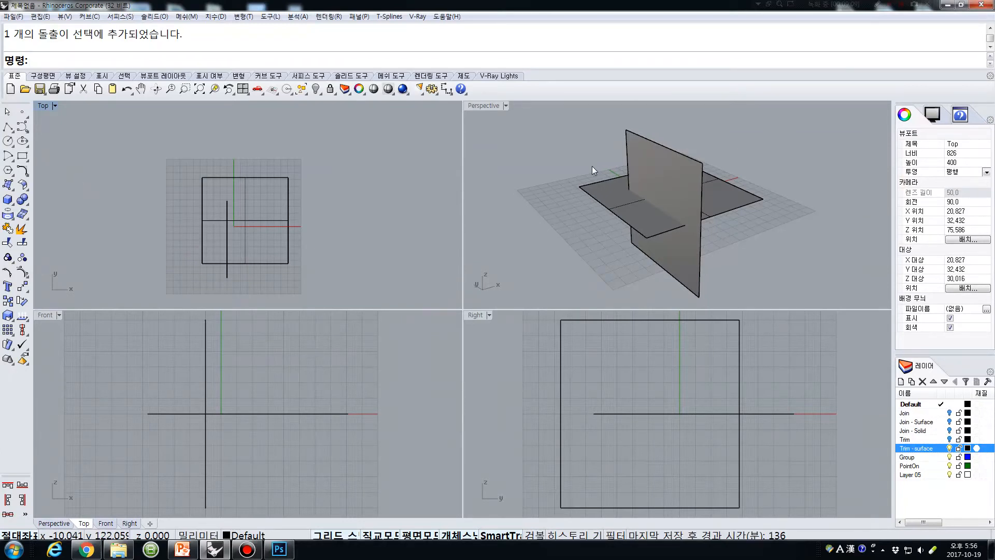
{"action": "left_click", "coordinate": [7, 217]}
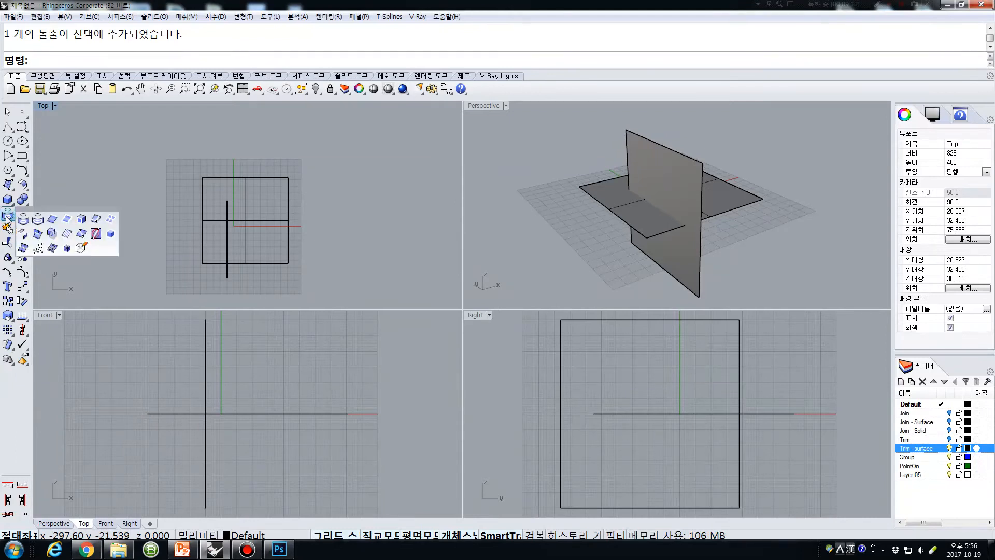
{"action": "left_click", "coordinate": [38, 235]}
{"action": "left_click", "coordinate": [644, 217]}
{"action": "left_click", "coordinate": [658, 186]}
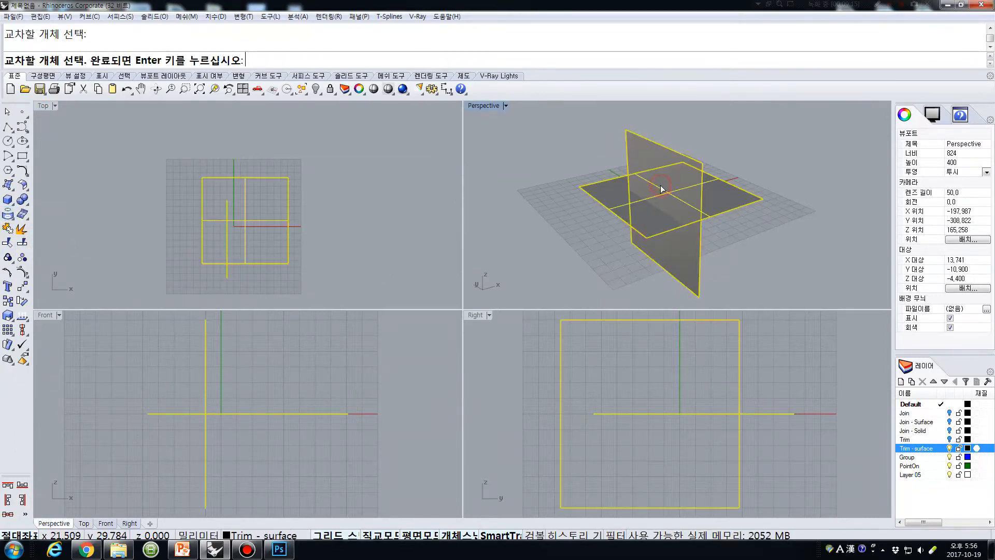
{"action": "right_click", "coordinate": [659, 184]}
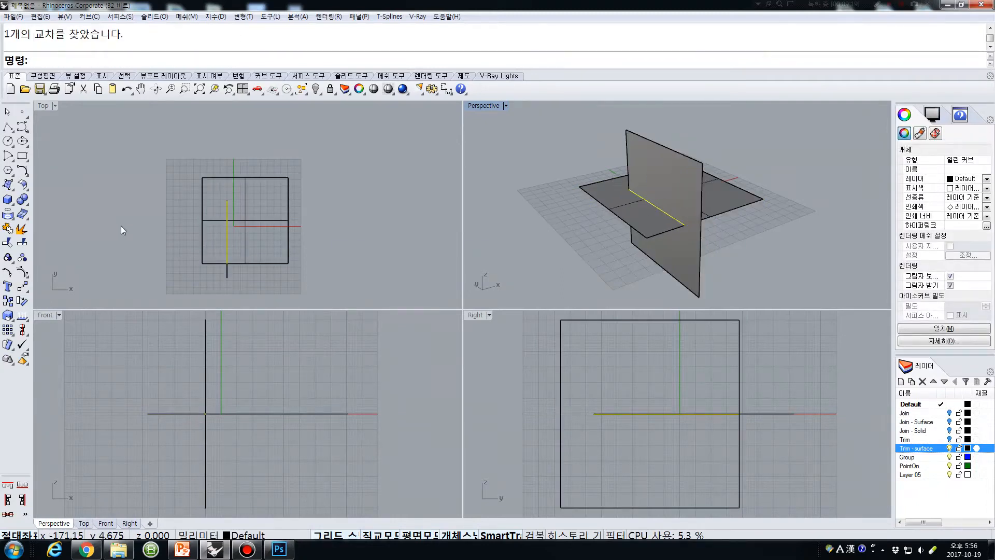
{"action": "key", "text": "ctrl+z"}
{"action": "left_click", "coordinate": [377, 181]}
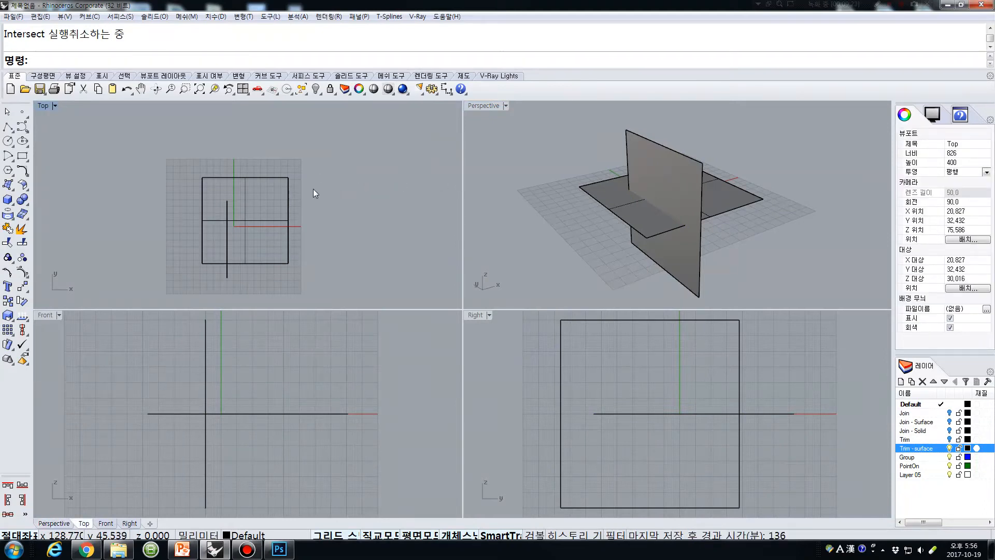
Select the vertical and horizontal planes alternately in the Top view to examine where the cutter ends inside the surface
{"action": "left_click", "coordinate": [224, 244]}
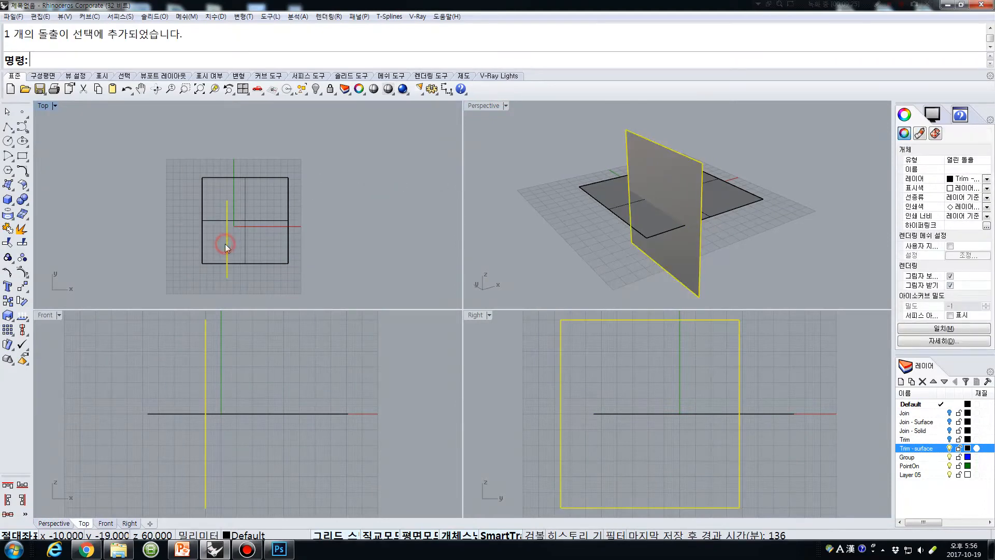
{"action": "left_click", "coordinate": [254, 166]}
{"action": "left_click", "coordinate": [252, 198]}
{"action": "left_click", "coordinate": [227, 208]}
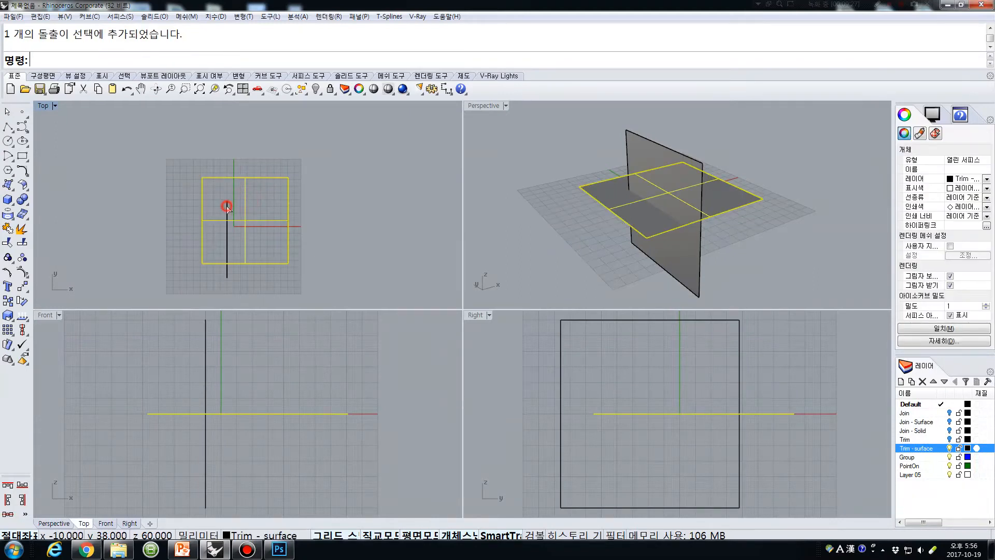
{"action": "left_click", "coordinate": [249, 200]}
{"action": "left_click", "coordinate": [226, 208]}
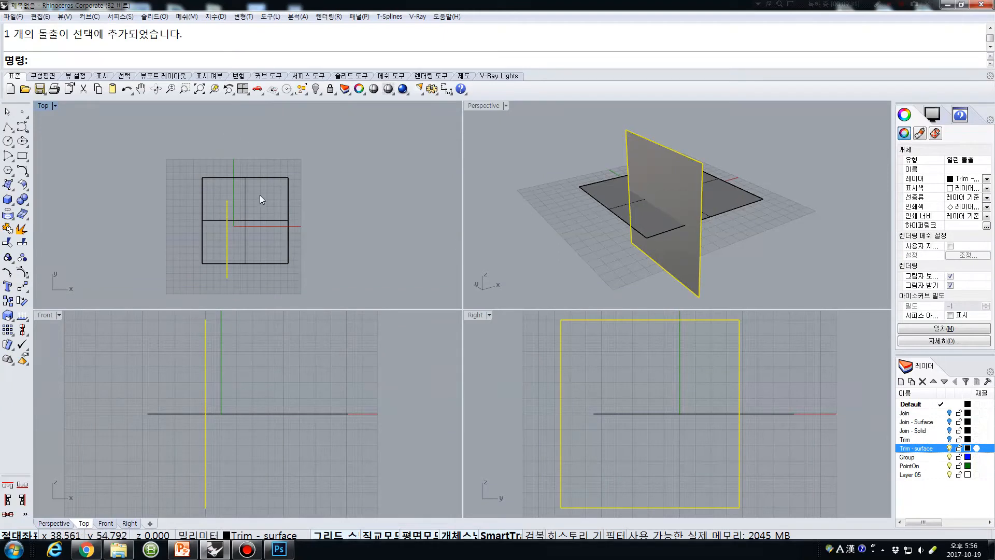
{"action": "left_click", "coordinate": [76, 265]}
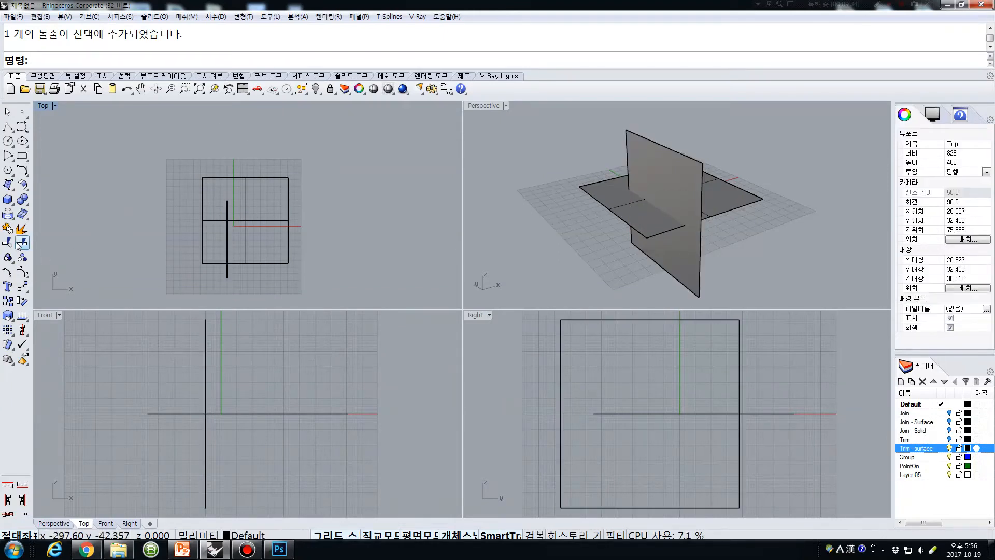
Try to split the horizontal plane with the short vertical plane as the cutting object, and select the surface to check it
{"action": "left_click", "coordinate": [21, 242]}
{"action": "left_click", "coordinate": [228, 220]}
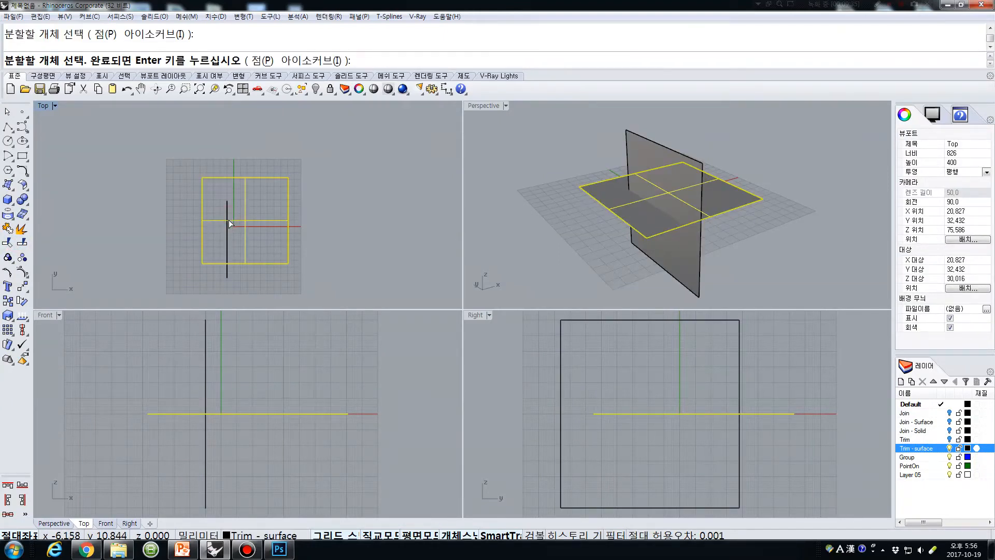
{"action": "key", "text": "Return"}
{"action": "left_click", "coordinate": [227, 235]}
{"action": "key", "text": "Return"}
{"action": "left_click", "coordinate": [210, 267]}
{"action": "left_click", "coordinate": [363, 218]}
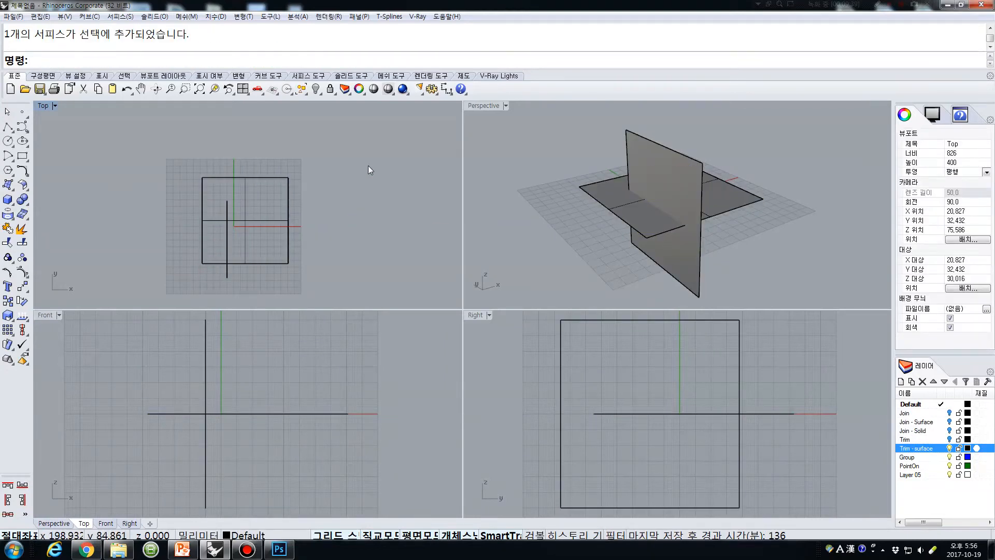
Lengthen the vertical plane again with Scale1D from its lower end in the Top view so it fully crosses the horizontal plane
{"action": "left_click", "coordinate": [227, 243]}
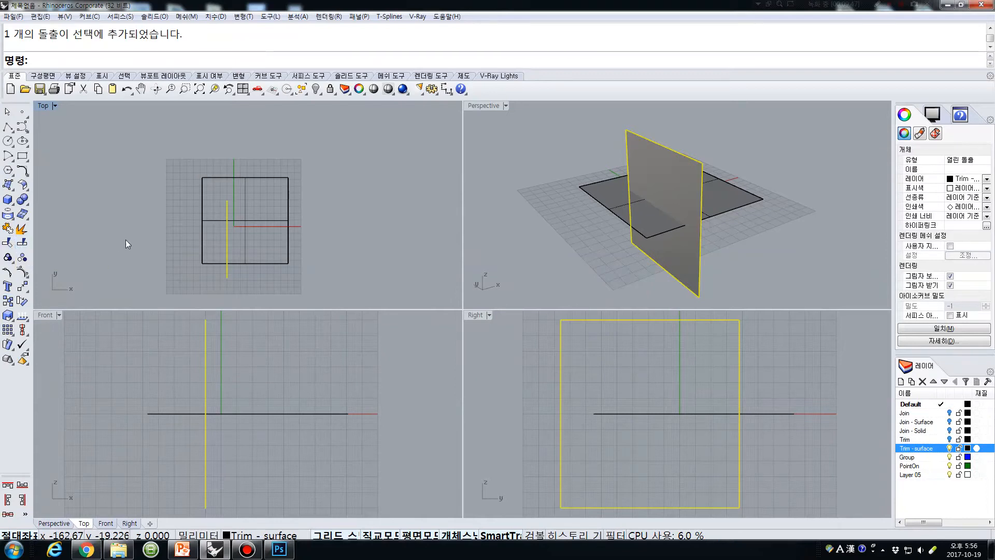
{"action": "left_click", "coordinate": [9, 315]}
{"action": "left_click", "coordinate": [52, 321]}
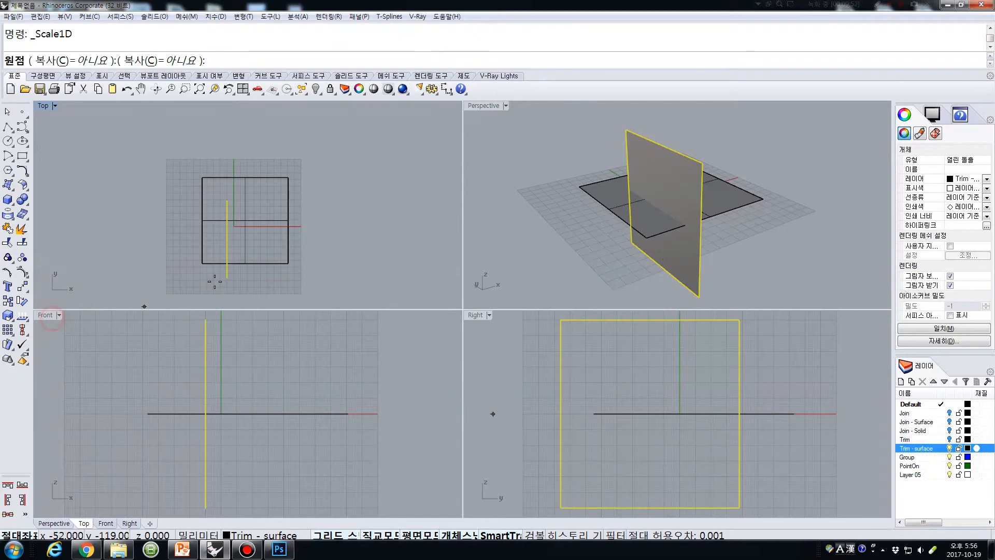
{"action": "left_click", "coordinate": [228, 276]}
{"action": "left_click", "coordinate": [229, 200]}
{"action": "left_click", "coordinate": [237, 147]}
{"action": "left_click", "coordinate": [290, 142]}
{"action": "right_click_drag", "start_coordinate": [698, 186], "coordinate": [675, 208]}
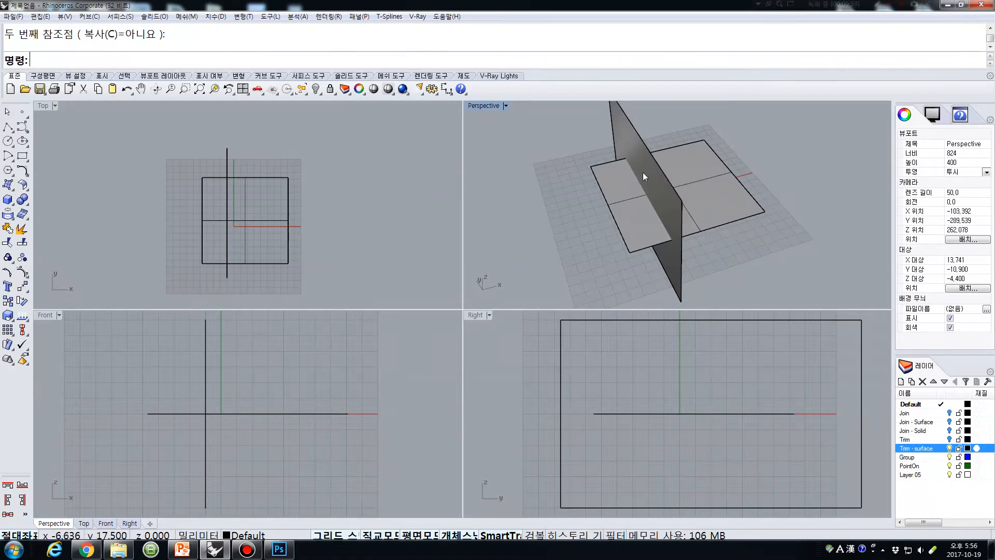
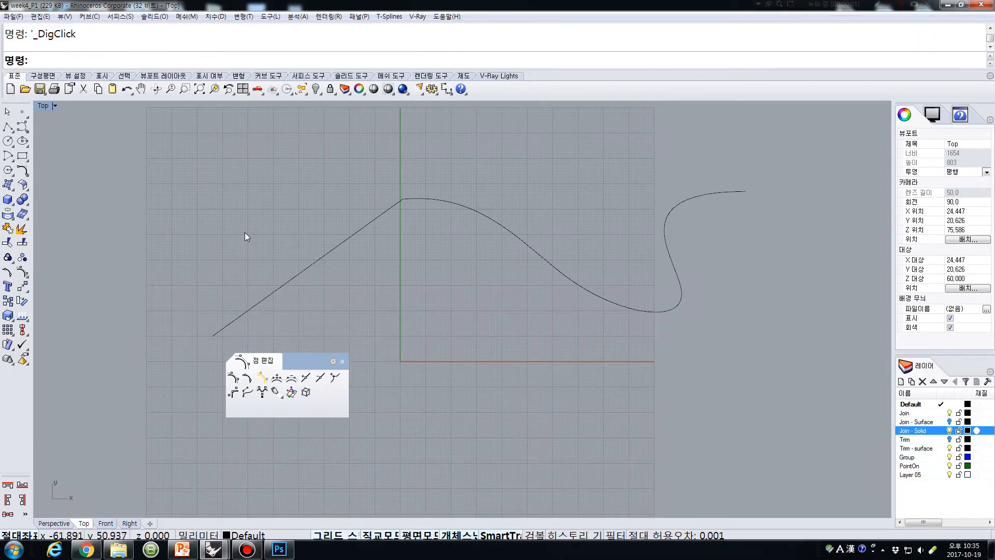
Select the straight line and the free-form curve alternately in the Top view to examine them as separate curves
{"action": "left_click", "coordinate": [325, 265]}
{"action": "left_click", "coordinate": [450, 202]}
{"action": "left_click", "coordinate": [467, 153]}
{"action": "left_click", "coordinate": [365, 271]}
{"action": "left_click", "coordinate": [344, 238]}
{"action": "left_click", "coordinate": [378, 271]}
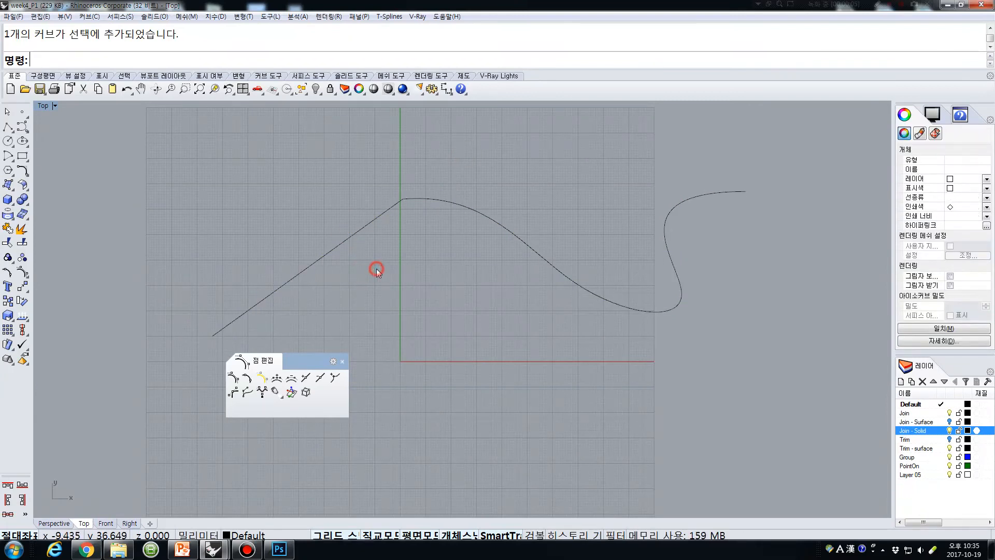
{"action": "left_click", "coordinate": [334, 248]}
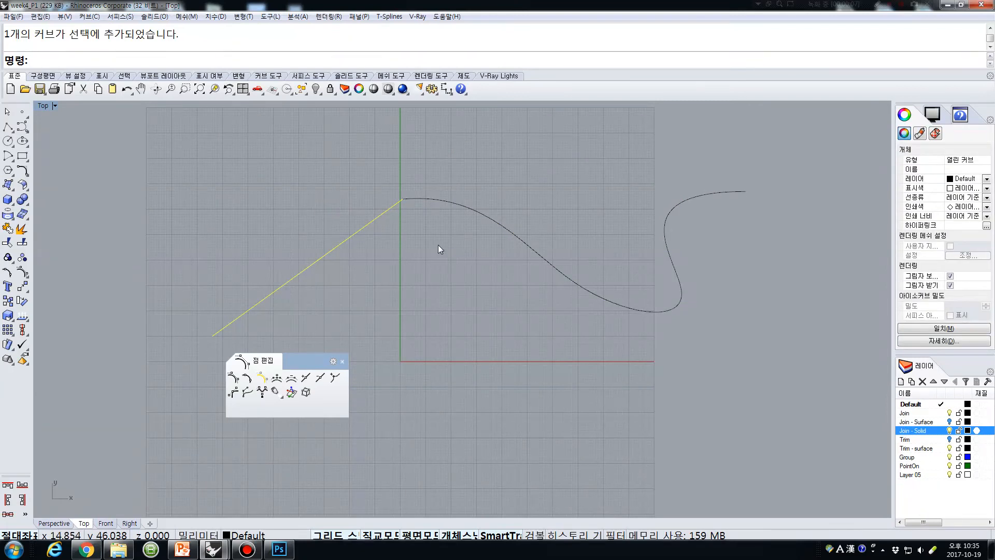
Turn on the edit points of the free-form curve and the straight line with EditPtOn
{"action": "left_click_drag", "start_coordinate": [489, 180], "coordinate": [424, 285]}
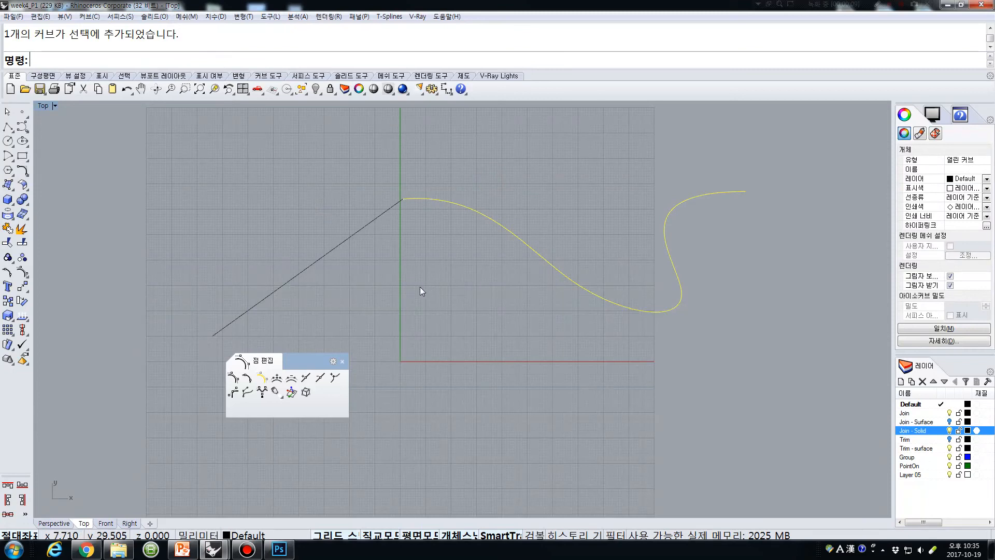
{"action": "left_click", "coordinate": [7, 273]}
{"action": "left_click", "coordinate": [347, 241]}
{"action": "right_click", "coordinate": [371, 267]}
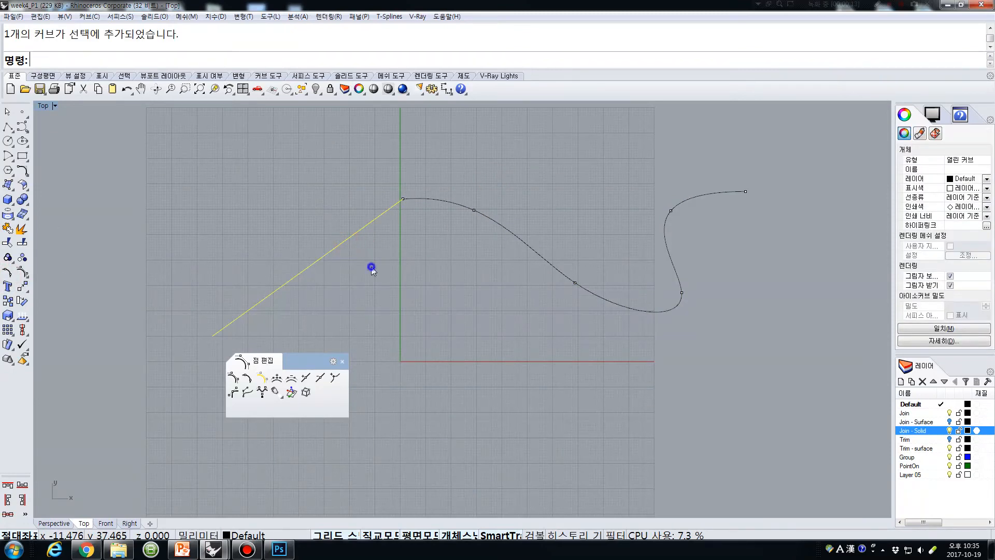
{"action": "left_click", "coordinate": [346, 240]}
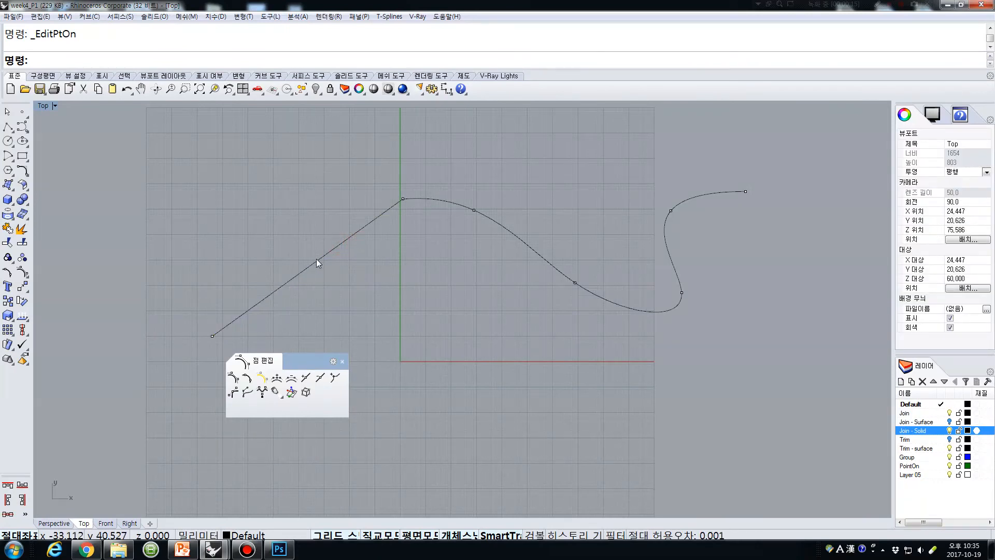
{"action": "left_click", "coordinate": [321, 276]}
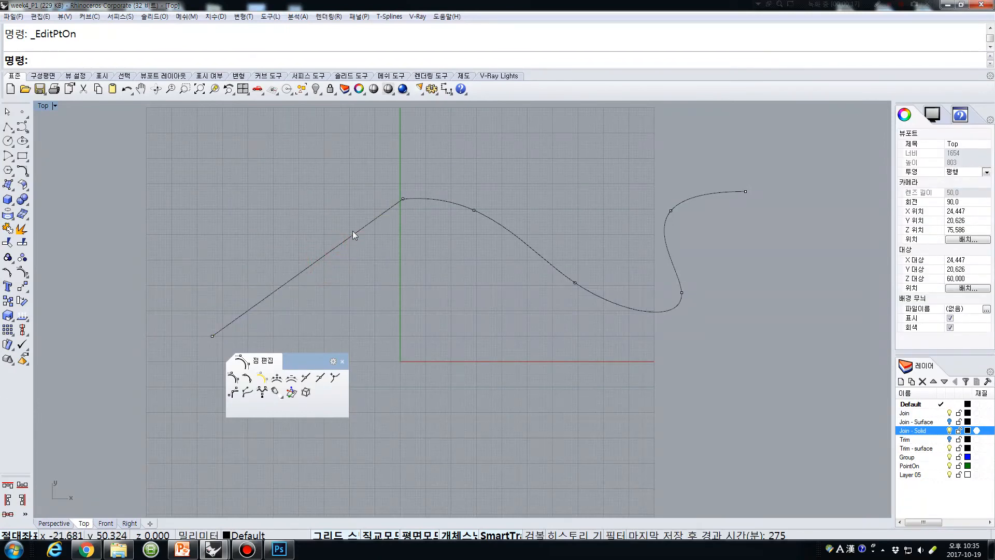
Move the free-form curve's first edit point up and away from the straight line's upper end
{"action": "left_click", "coordinate": [403, 198]}
{"action": "right_click", "coordinate": [246, 173]}
{"action": "left_click_drag", "start_coordinate": [403, 198], "coordinate": [425, 153]}
{"action": "left_click", "coordinate": [431, 267]}
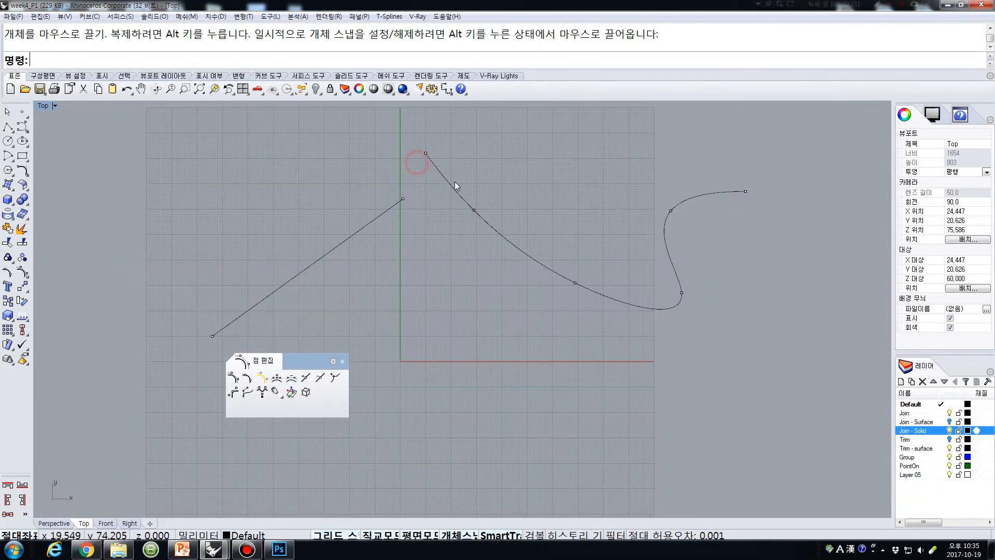
Try moving the free-form curve's third edit point sideways toward the line with Move, and undo that move
{"action": "left_click_drag", "start_coordinate": [463, 188], "coordinate": [487, 228]}
{"action": "left_click_drag", "start_coordinate": [648, 280], "coordinate": [717, 304]}
{"action": "left_click_drag", "start_coordinate": [734, 172], "coordinate": [782, 222]}
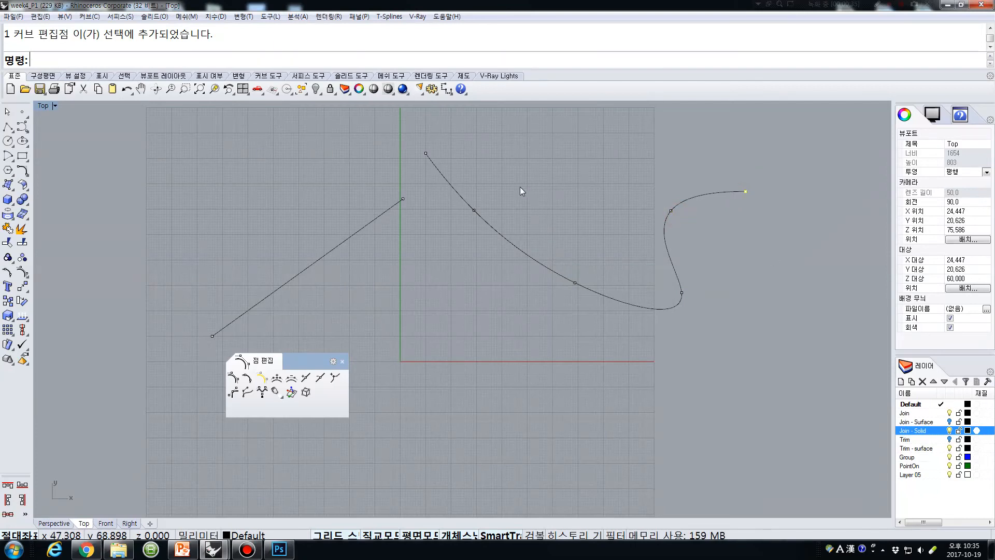
{"action": "type", "text": "m"}
{"action": "key", "text": "space"}
{"action": "left_click", "coordinate": [540, 318]}
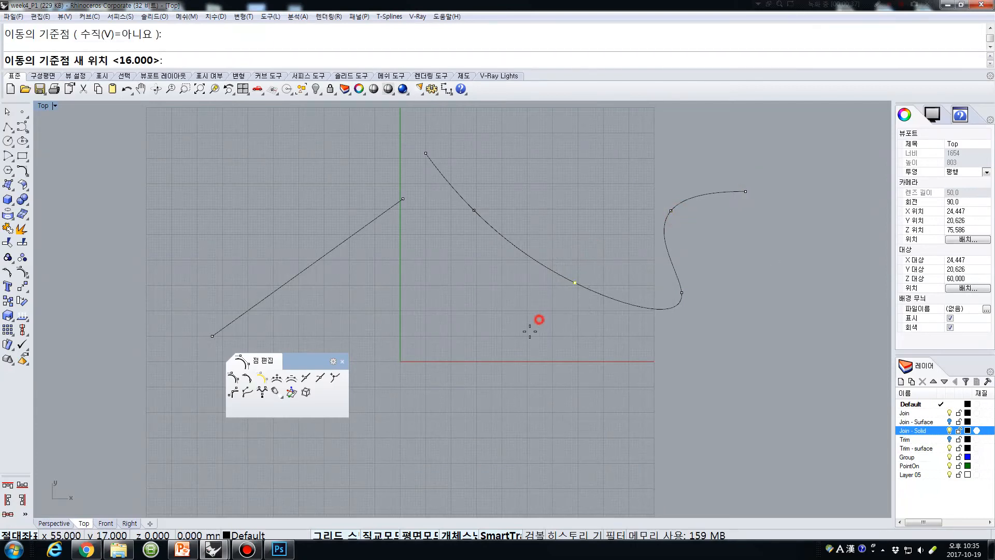
{"action": "left_click", "coordinate": [493, 356]}
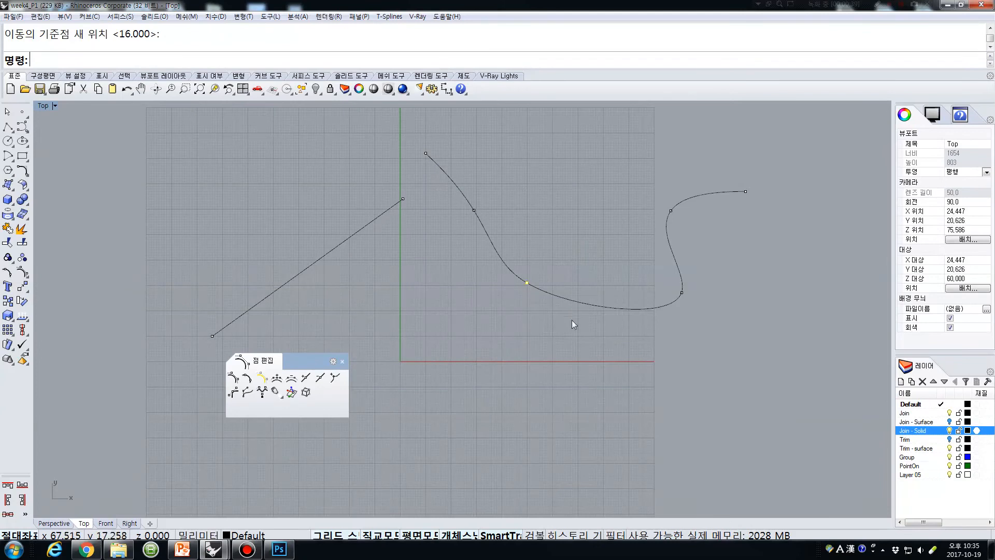
{"action": "key", "text": "ctrl+z"}
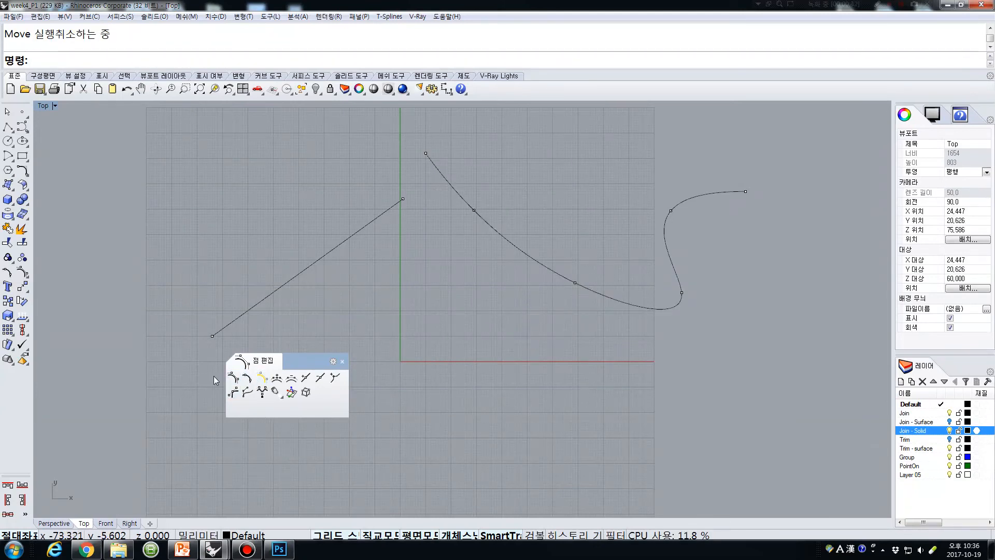
Insert two control points into the straight line, one near its middle and one closer to its lower end
{"action": "left_click", "coordinate": [275, 378]}
{"action": "left_click", "coordinate": [307, 269]}
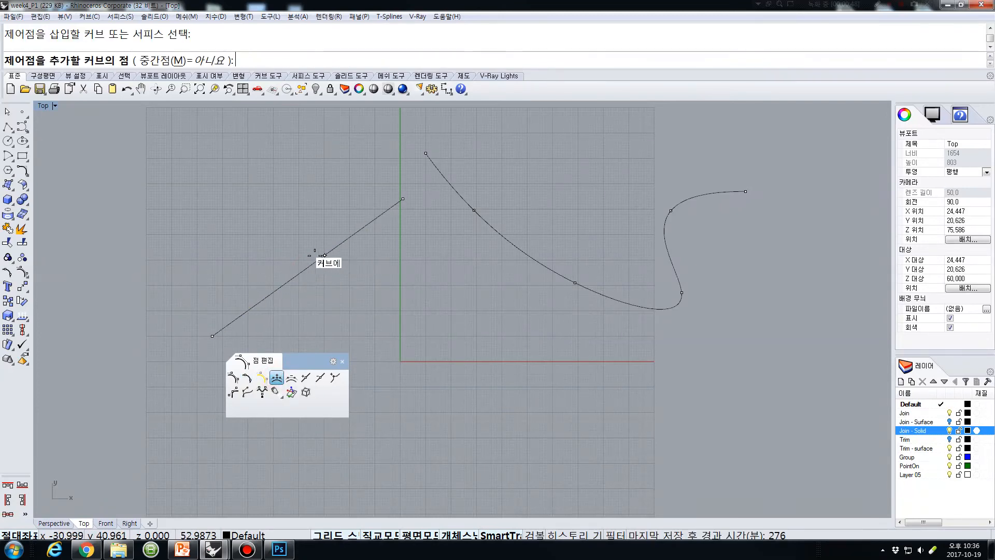
{"action": "left_click", "coordinate": [263, 300]}
{"action": "key", "text": "Return"}
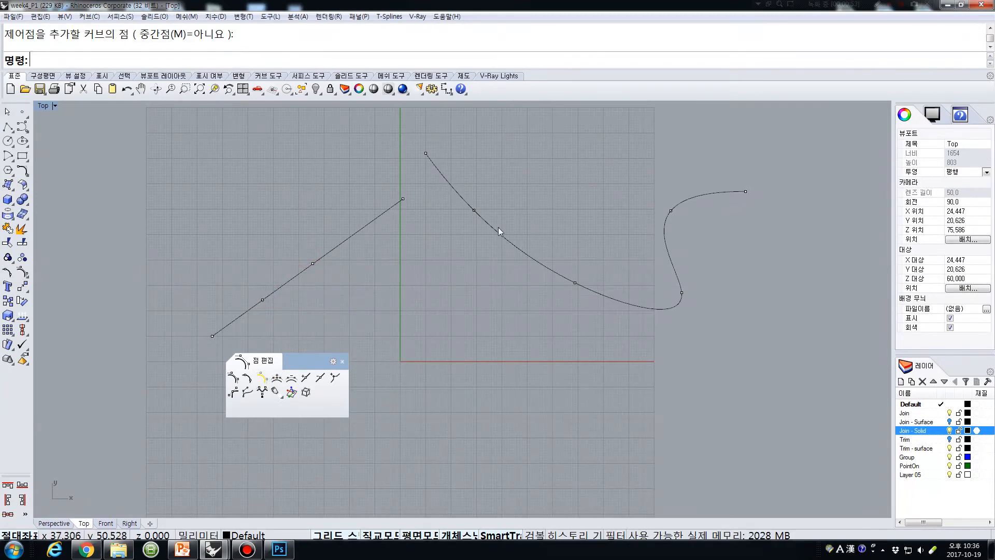
Insert three control points into the free-form curve: two along its long slope and one on its S-bend
{"action": "key", "text": "Return"}
{"action": "left_click", "coordinate": [498, 232]}
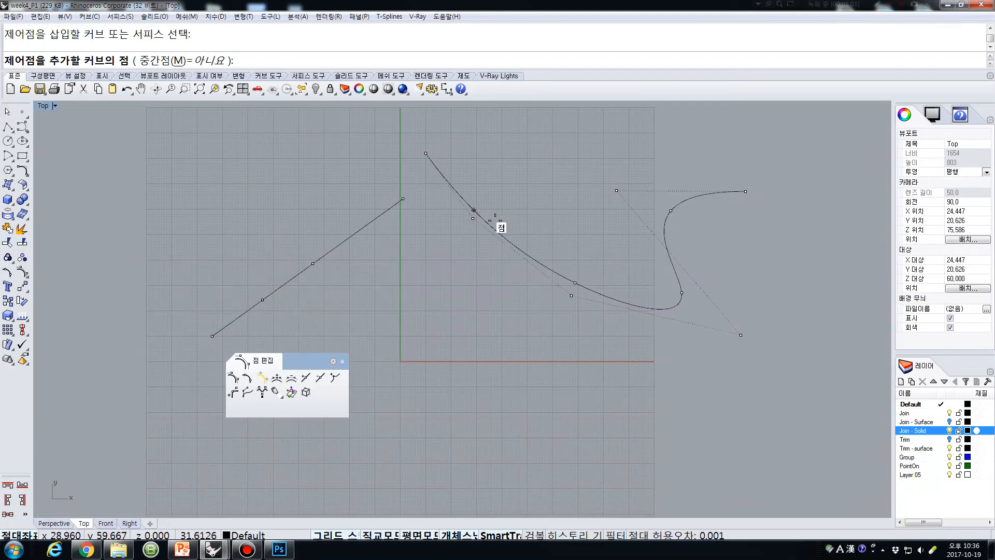
{"action": "left_click", "coordinate": [514, 249]}
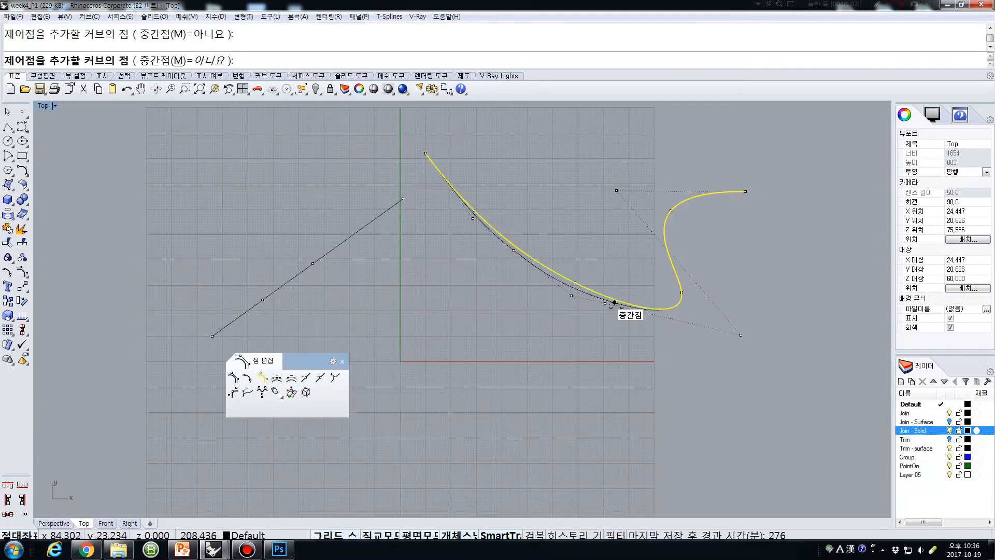
{"action": "left_click", "coordinate": [637, 310]}
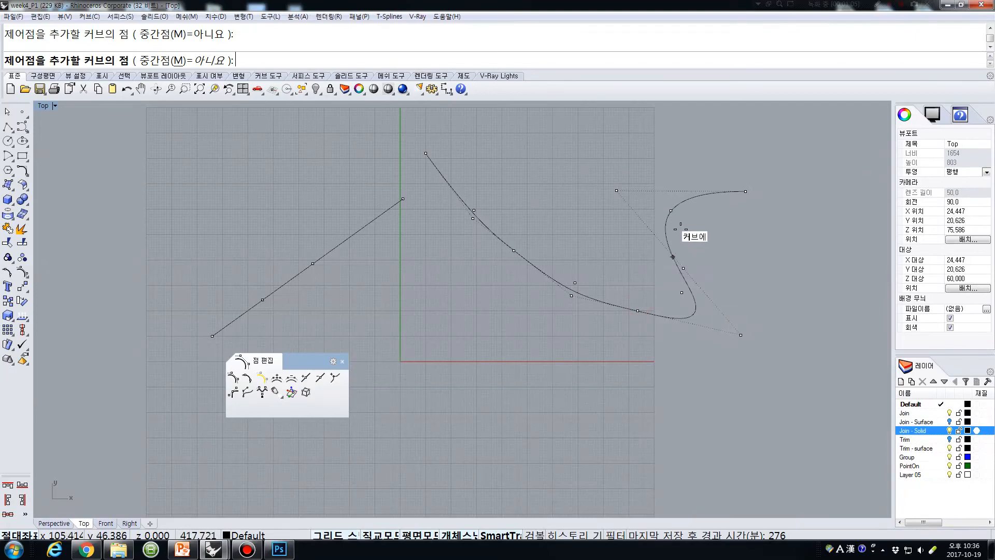
{"action": "left_click", "coordinate": [667, 231]}
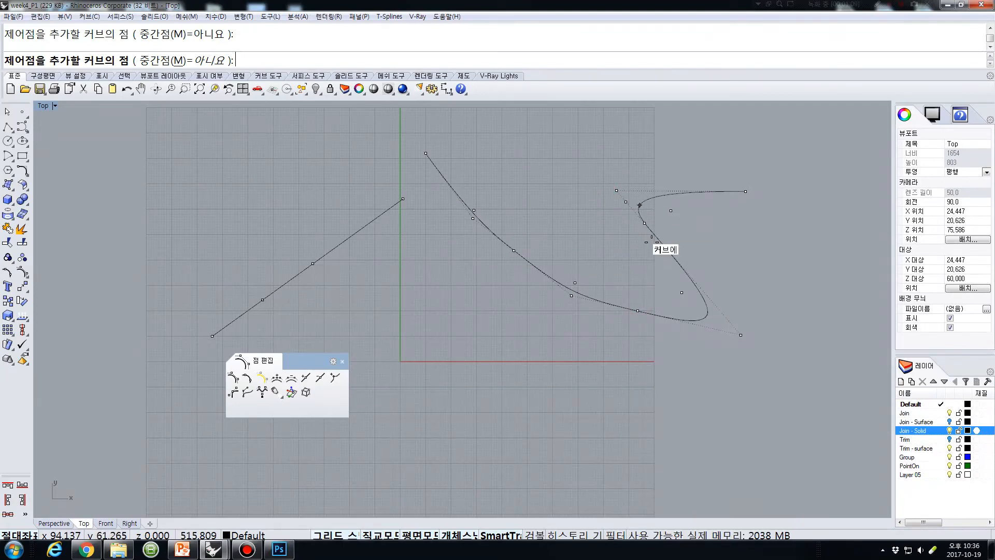
{"action": "right_click", "coordinate": [549, 310]}
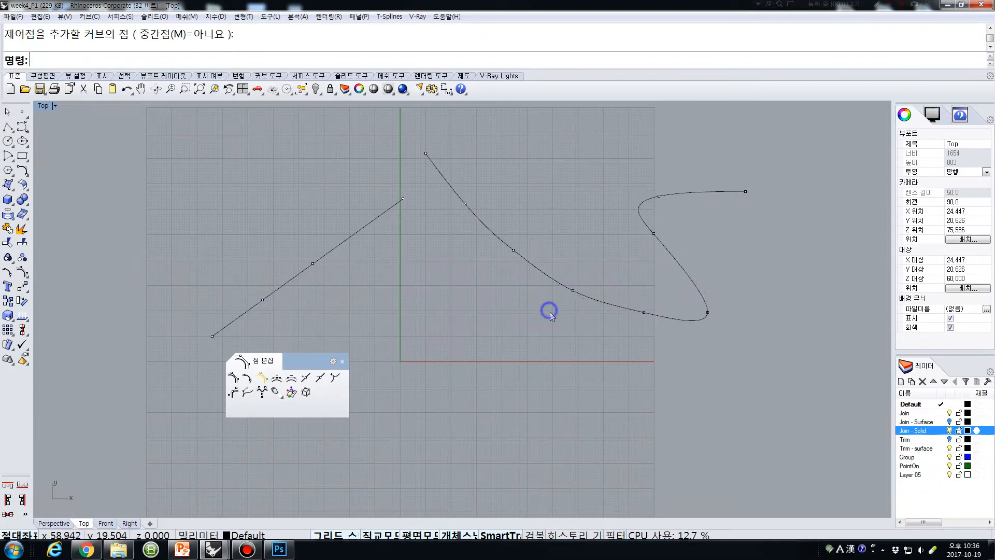
Remove three control points one by one from the long sloping part of the free-form curve
{"action": "left_click", "coordinate": [513, 250]}
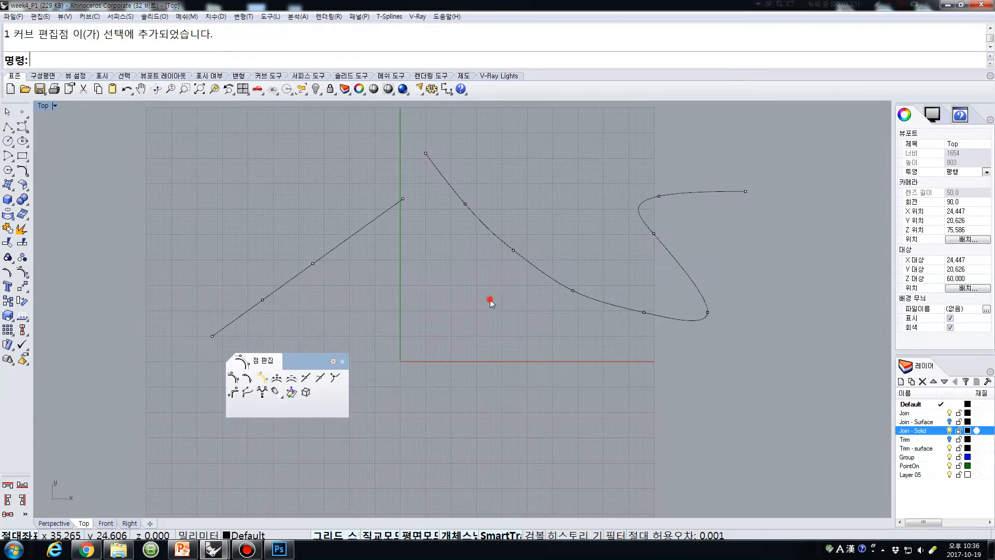
{"action": "left_click_drag", "start_coordinate": [504, 213], "coordinate": [538, 288]}
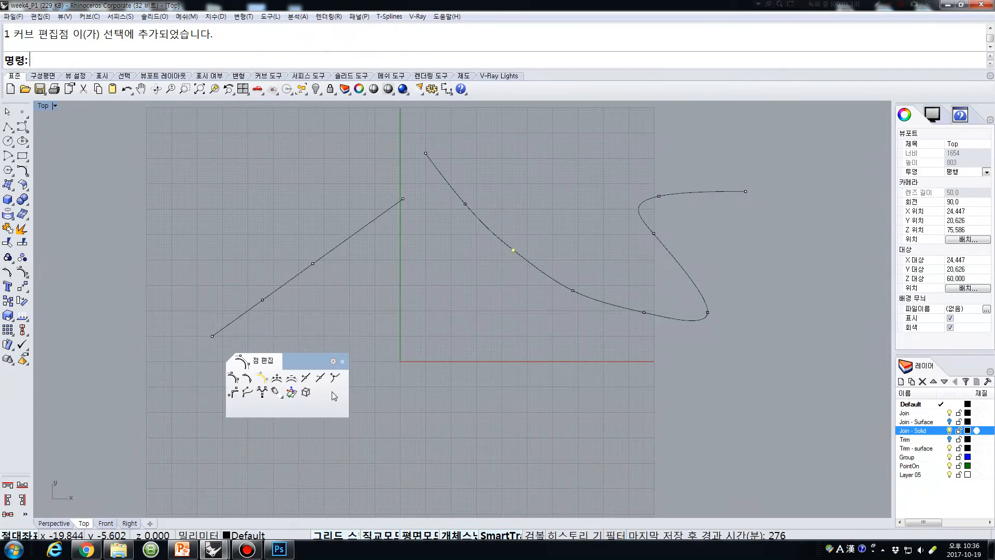
{"action": "left_click", "coordinate": [290, 380]}
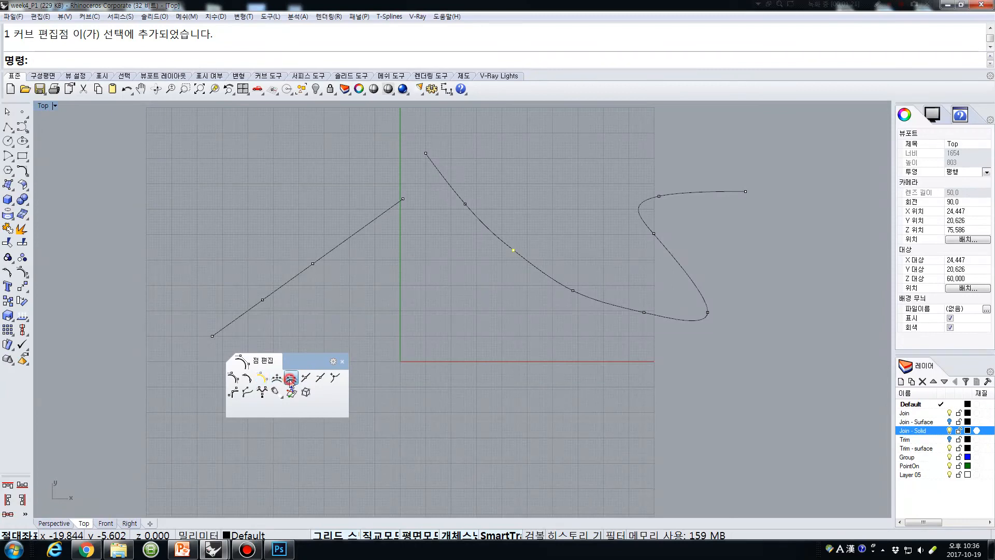
{"action": "left_click", "coordinate": [513, 250]}
{"action": "left_click", "coordinate": [513, 251]}
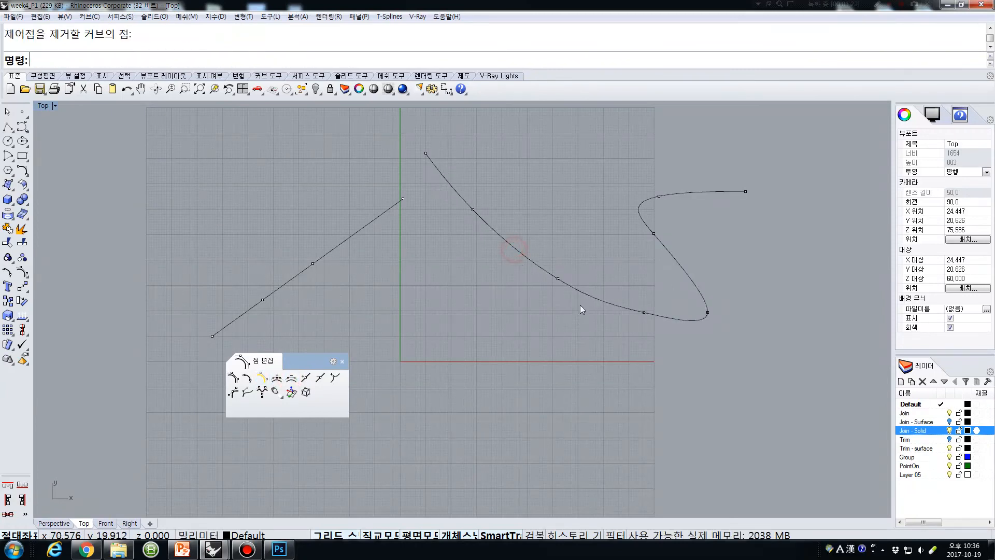
{"action": "right_click", "coordinate": [558, 279]}
{"action": "left_click", "coordinate": [559, 278]}
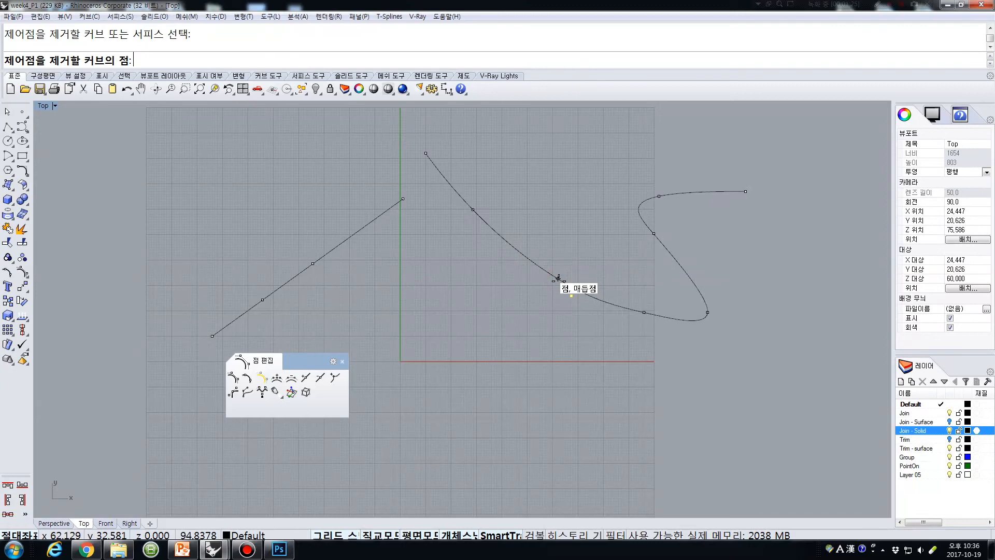
{"action": "left_click", "coordinate": [559, 279]}
{"action": "left_click", "coordinate": [614, 293]}
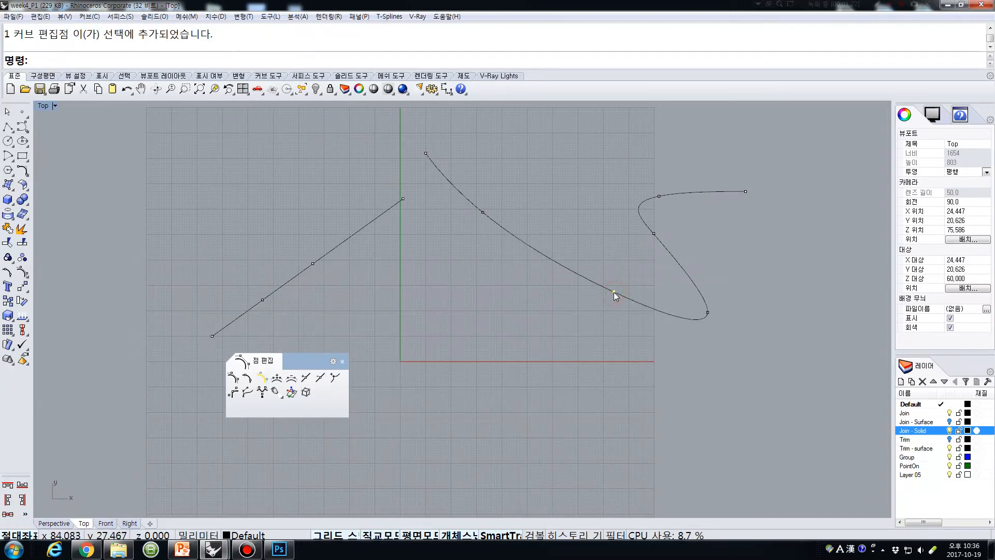
{"action": "right_click", "coordinate": [614, 296]}
{"action": "left_click", "coordinate": [614, 294]}
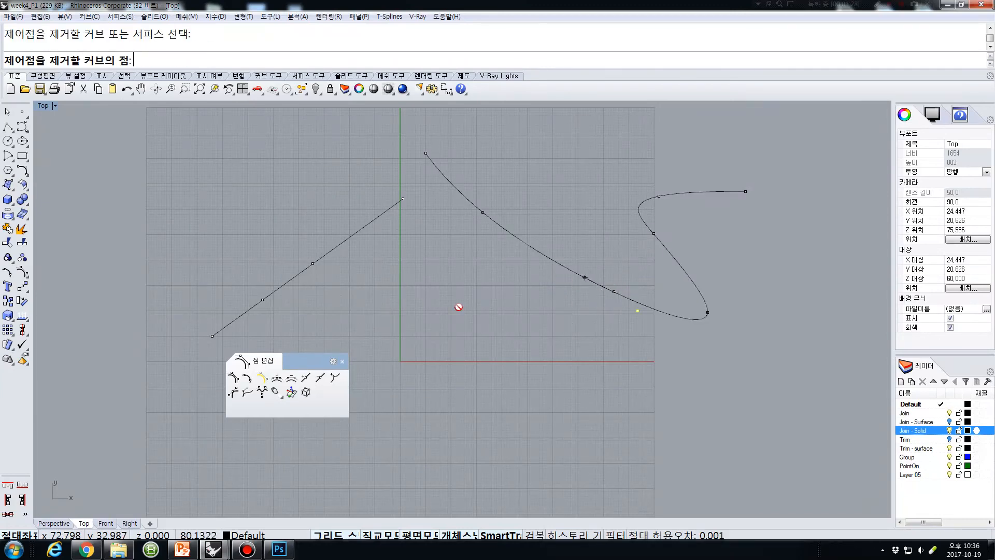
{"action": "left_click", "coordinate": [616, 293]}
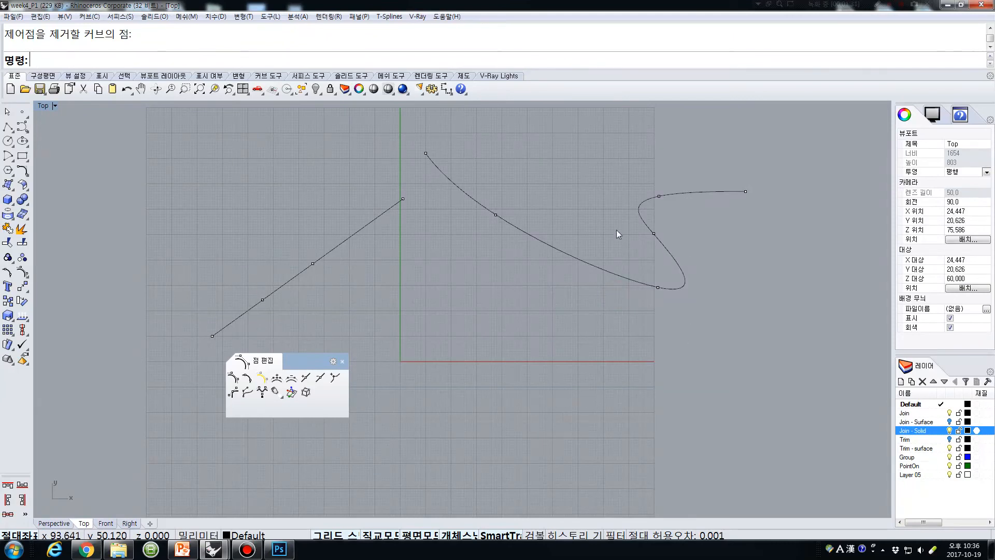
Remove both intermediate control points from the straight line so only its end points remain
{"action": "left_click", "coordinate": [313, 266]}
{"action": "right_click", "coordinate": [313, 266]}
{"action": "left_click", "coordinate": [313, 266]}
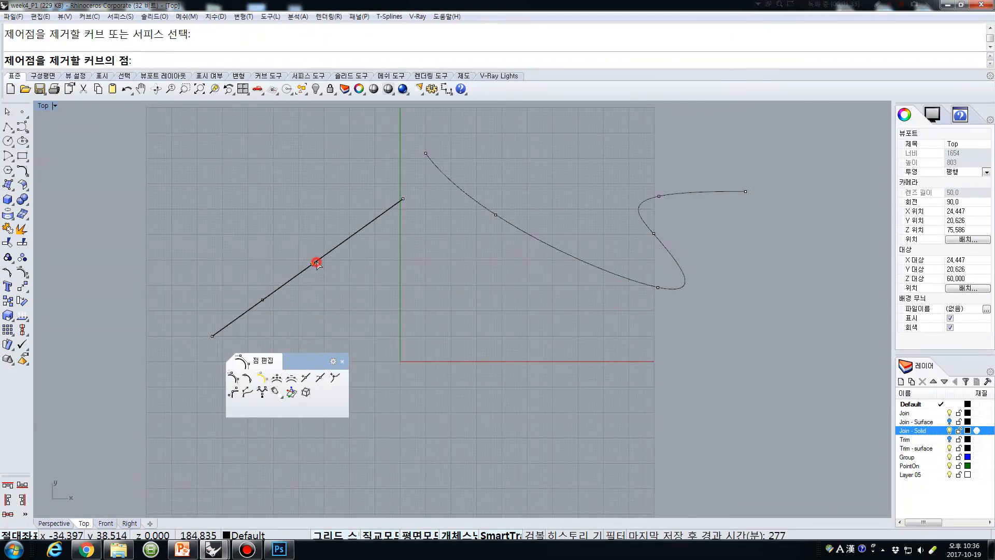
{"action": "key", "text": "Return"}
{"action": "right_click", "coordinate": [263, 300]}
{"action": "left_click", "coordinate": [264, 300]}
{"action": "right_click", "coordinate": [264, 300]}
{"action": "left_click", "coordinate": [264, 300]}
{"action": "left_click", "coordinate": [263, 300]}
{"action": "right_click", "coordinate": [263, 300]}
{"action": "left_click", "coordinate": [263, 300]}
{"action": "right_click", "coordinate": [263, 300]}
{"action": "left_click", "coordinate": [263, 300]}
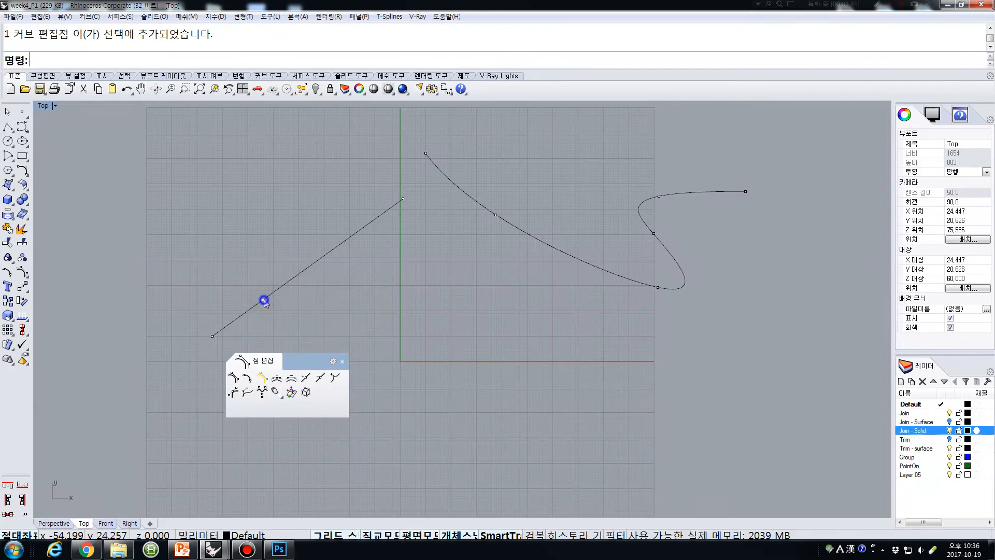
{"action": "right_click", "coordinate": [263, 300]}
{"action": "left_click", "coordinate": [265, 298]}
{"action": "left_click", "coordinate": [263, 300]}
{"action": "right_click", "coordinate": [261, 298]}
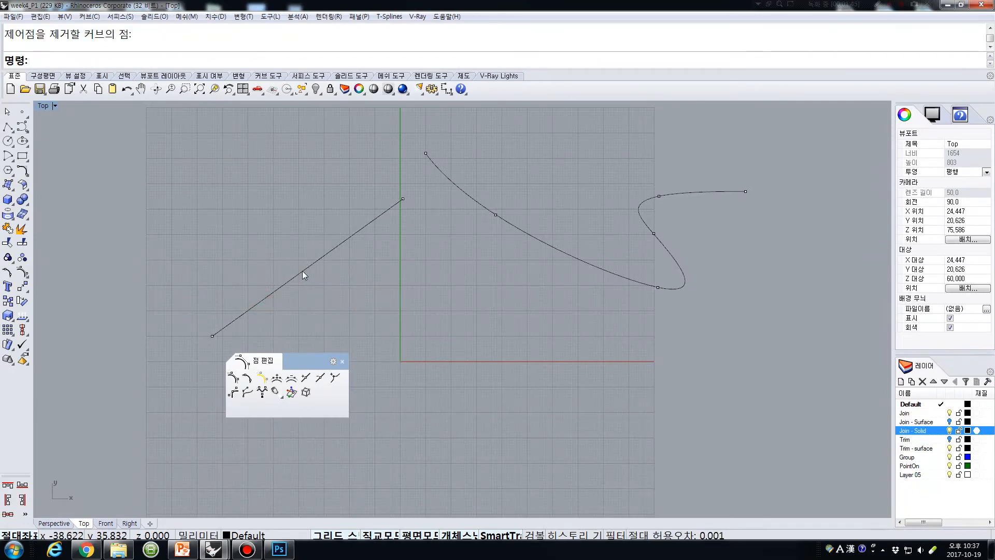
Insert one control point into the lower half of the straight line
{"action": "left_click", "coordinate": [275, 378]}
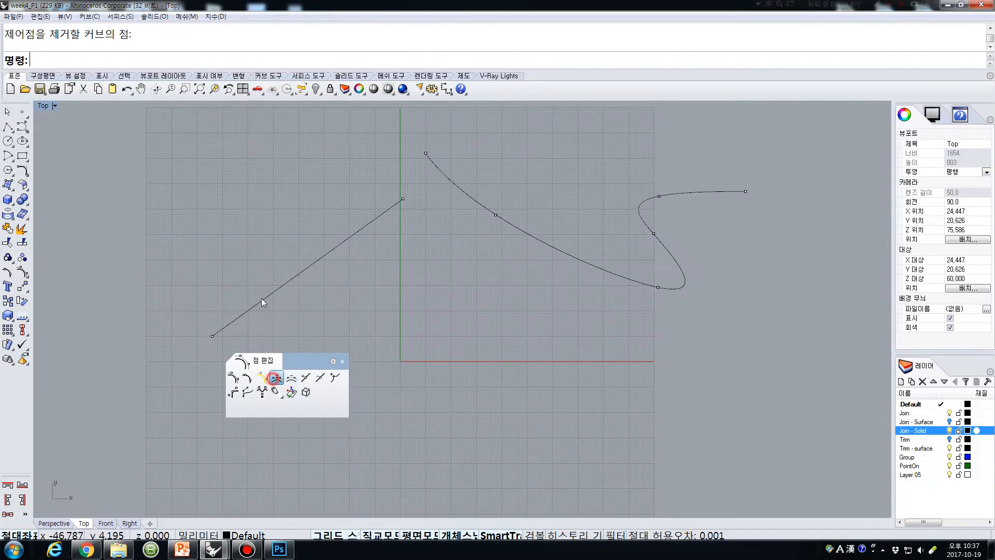
{"action": "left_click", "coordinate": [270, 293]}
{"action": "left_click", "coordinate": [282, 286]}
{"action": "right_click", "coordinate": [345, 314]}
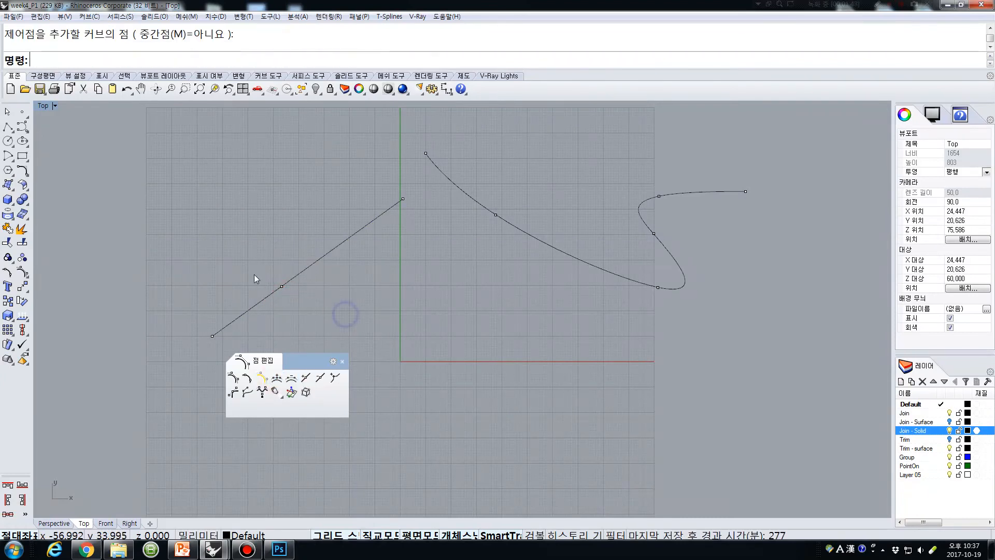
Move the line's inserted point up and outward with Move, bending the line into a sharp corner
{"action": "left_click_drag", "start_coordinate": [254, 273], "coordinate": [329, 315]}
{"action": "type", "text": "m"}
{"action": "key", "text": "Return"}
{"action": "left_click", "coordinate": [489, 358]}
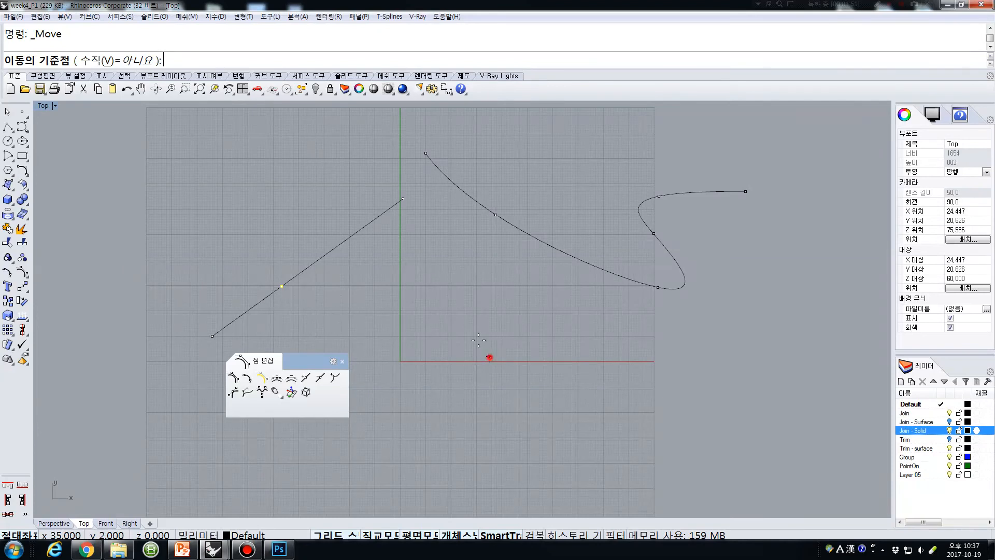
{"action": "left_click", "coordinate": [394, 273]}
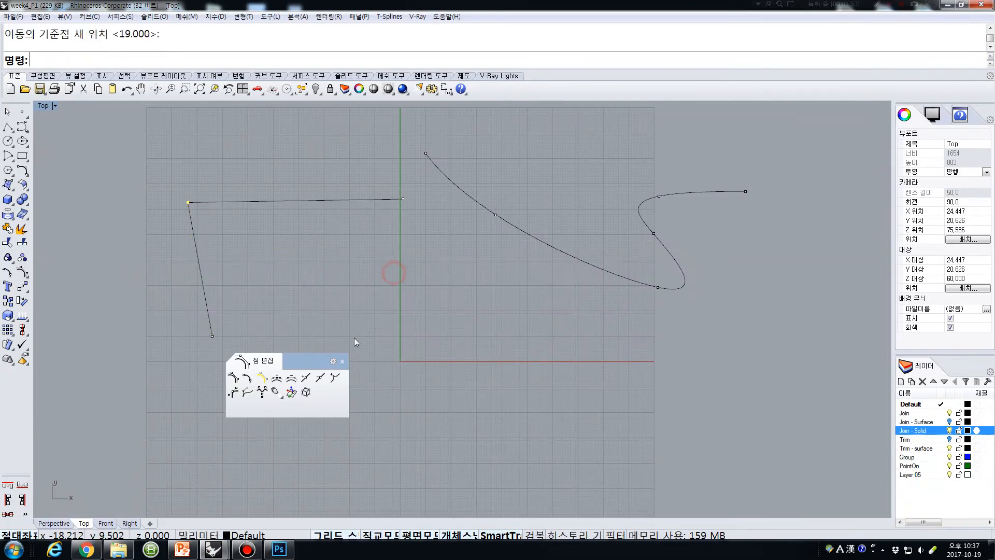
Remove the knot at the bent line's corner
{"action": "left_click", "coordinate": [321, 378]}
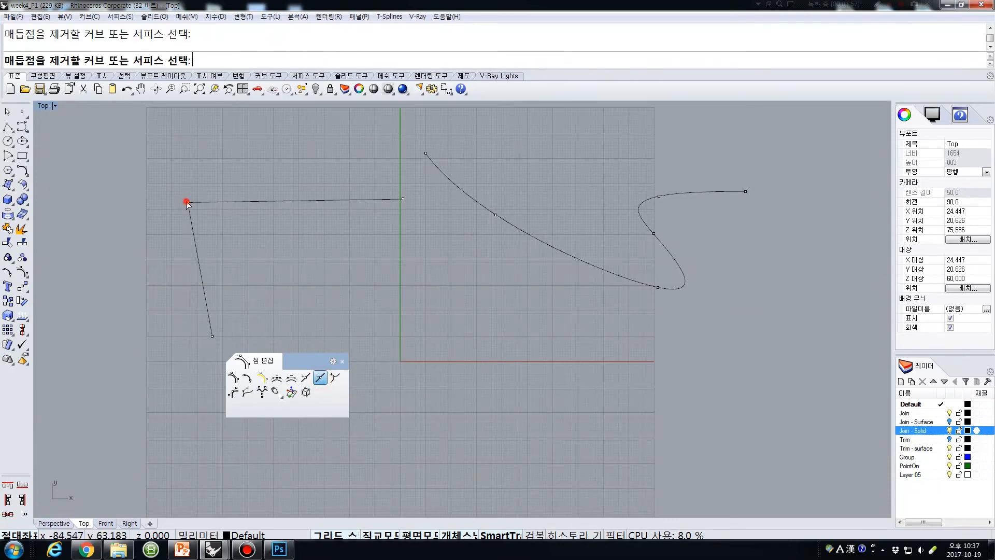
{"action": "left_click", "coordinate": [187, 202]}
{"action": "left_click", "coordinate": [187, 202]}
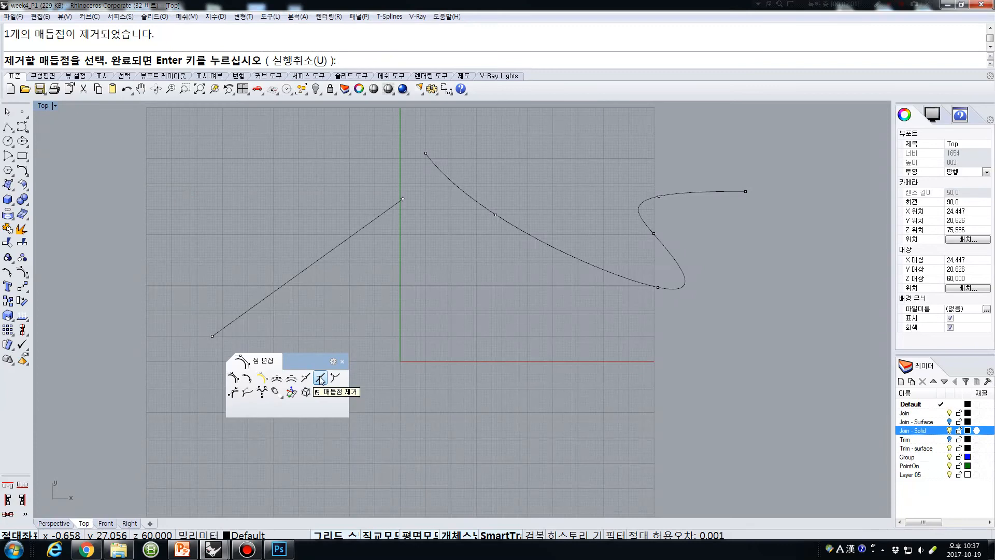
Remove the control point at the bent line's corner so it becomes a straight line
{"action": "left_click", "coordinate": [291, 377]}
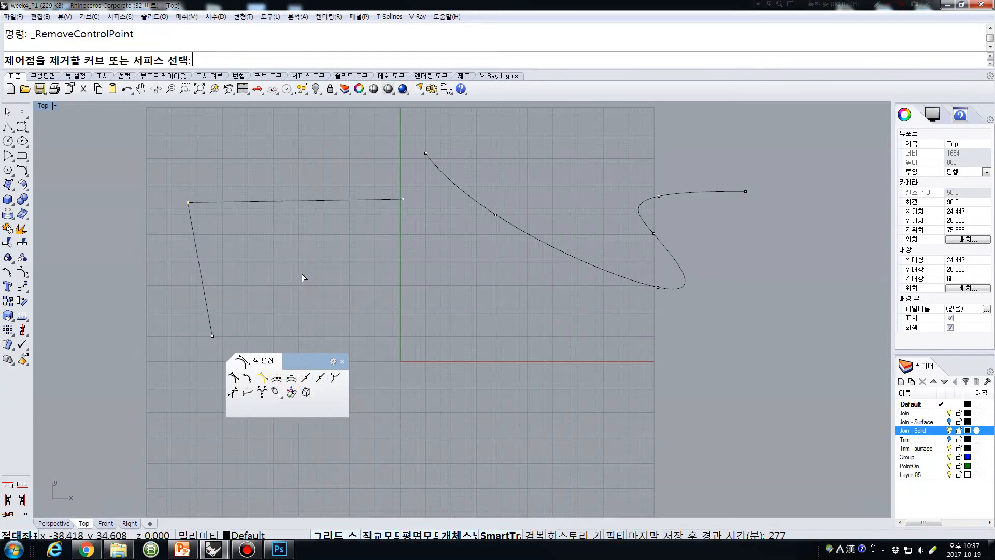
{"action": "left_click", "coordinate": [191, 203]}
{"action": "left_click", "coordinate": [187, 203]}
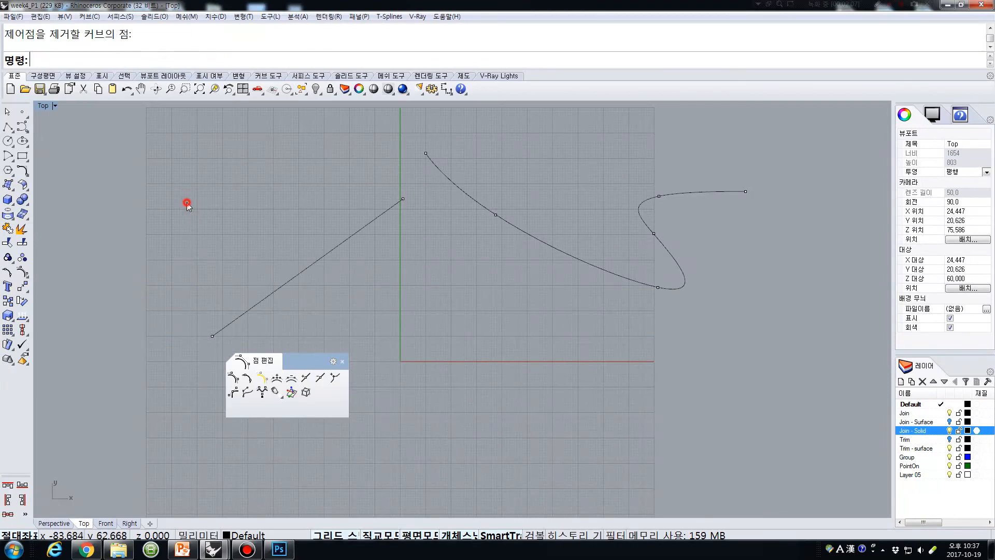
{"action": "right_click", "coordinate": [186, 222]}
{"action": "left_click", "coordinate": [309, 268]}
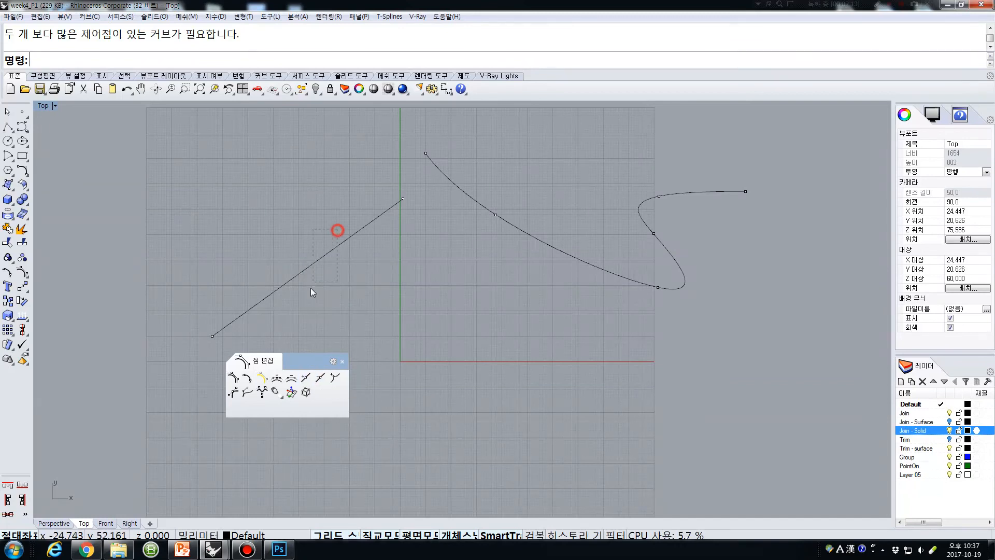
Insert two knots into the straight line, one near its lower end and one past the middle
{"action": "left_click", "coordinate": [305, 377]}
{"action": "left_click", "coordinate": [267, 297]}
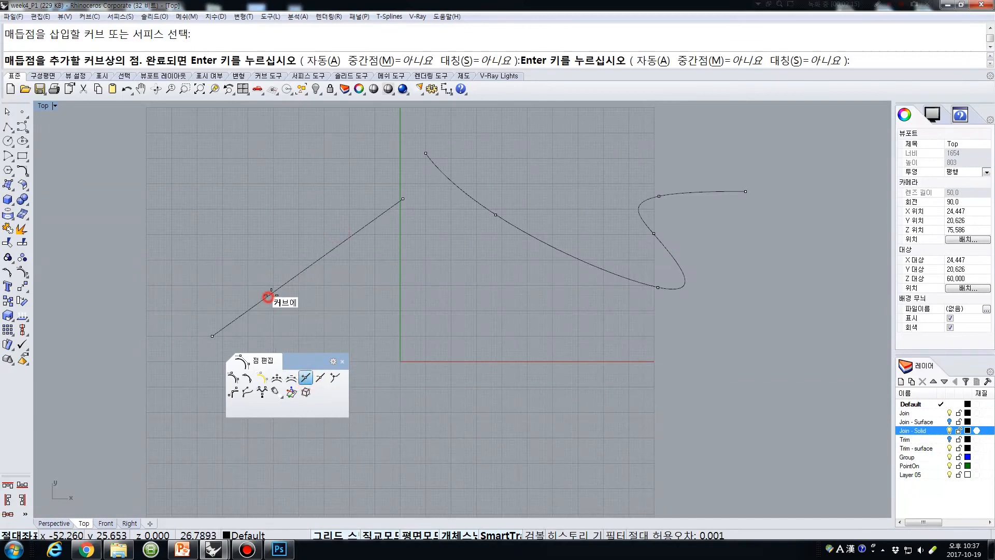
{"action": "left_click", "coordinate": [322, 258]}
{"action": "left_click", "coordinate": [233, 306]}
{"action": "right_click", "coordinate": [290, 296]}
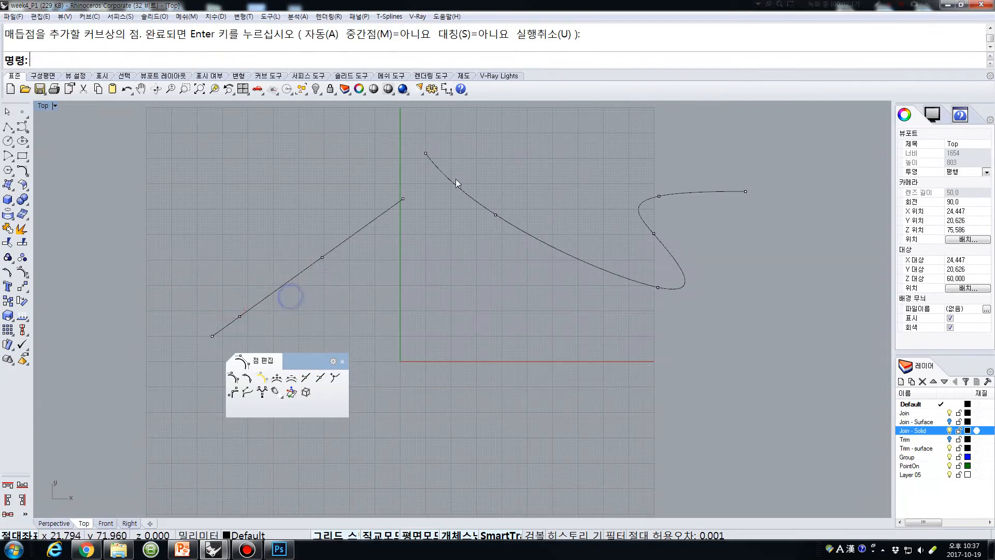
Turn on the control points of the straight line and the free-form curve, and select two of the curve's off-curve points in turn
{"action": "left_click", "coordinate": [23, 272]}
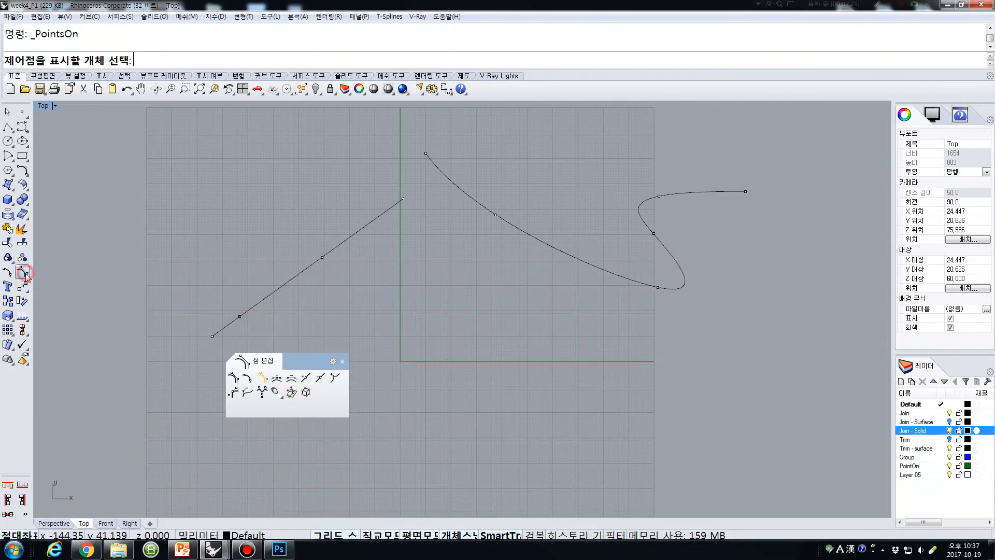
{"action": "left_click", "coordinate": [301, 287]}
{"action": "key", "text": "Return"}
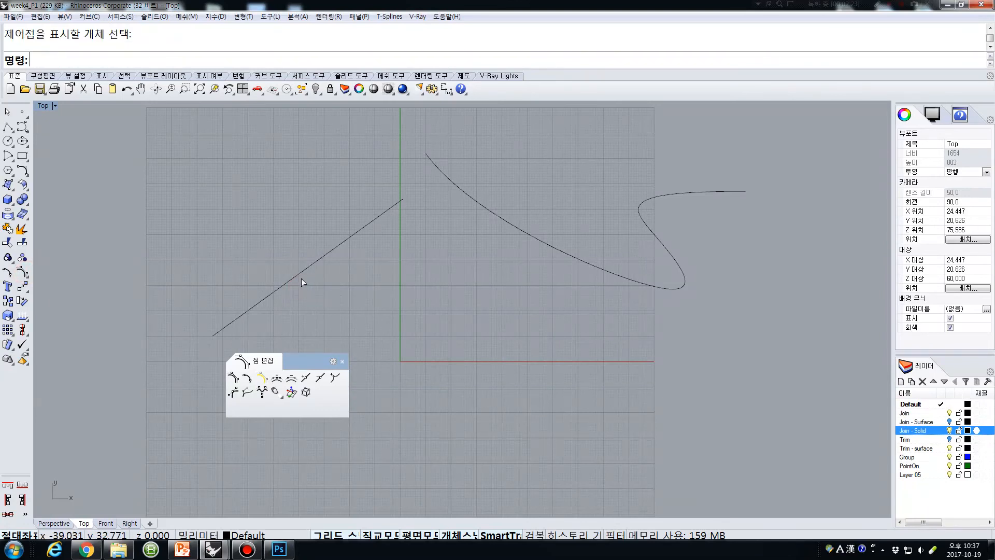
{"action": "left_click", "coordinate": [297, 276]}
{"action": "right_click", "coordinate": [259, 223]}
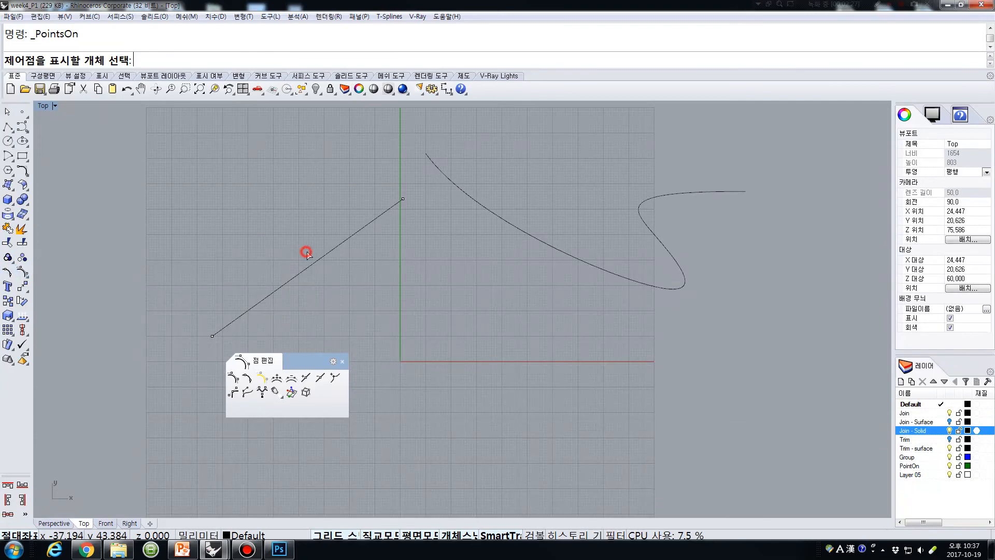
{"action": "left_click", "coordinate": [513, 222]}
{"action": "right_click", "coordinate": [507, 231]}
{"action": "left_click", "coordinate": [459, 234]}
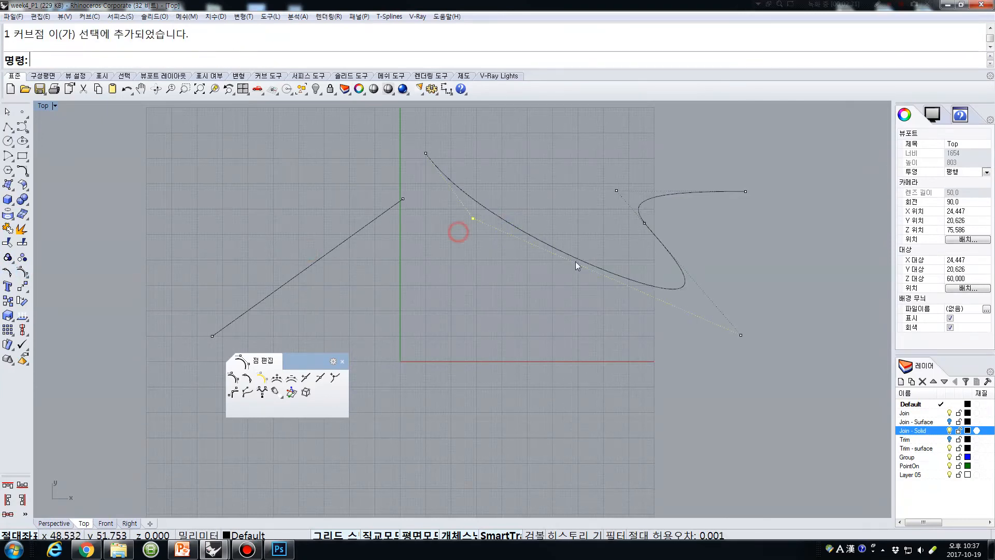
{"action": "left_click_drag", "start_coordinate": [717, 307], "coordinate": [774, 358]}
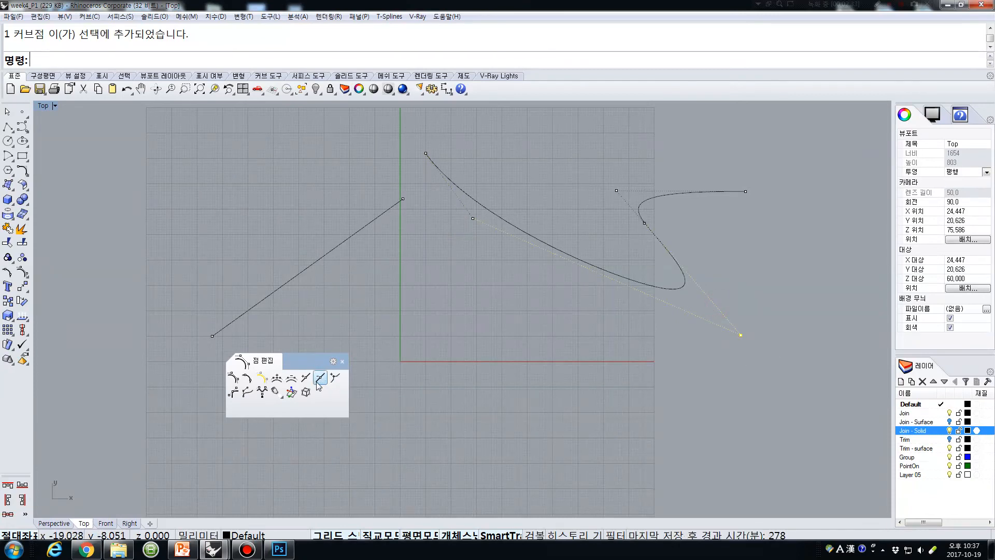
Remove the free-form curve's second control point, just below its upper start
{"action": "left_click", "coordinate": [291, 377]}
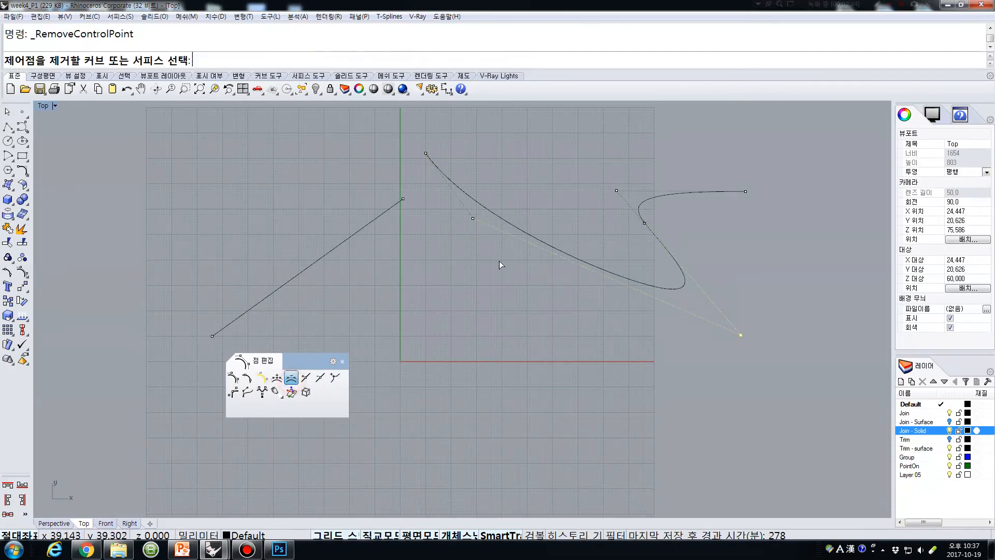
{"action": "left_click", "coordinate": [477, 212]}
{"action": "left_click", "coordinate": [486, 208]}
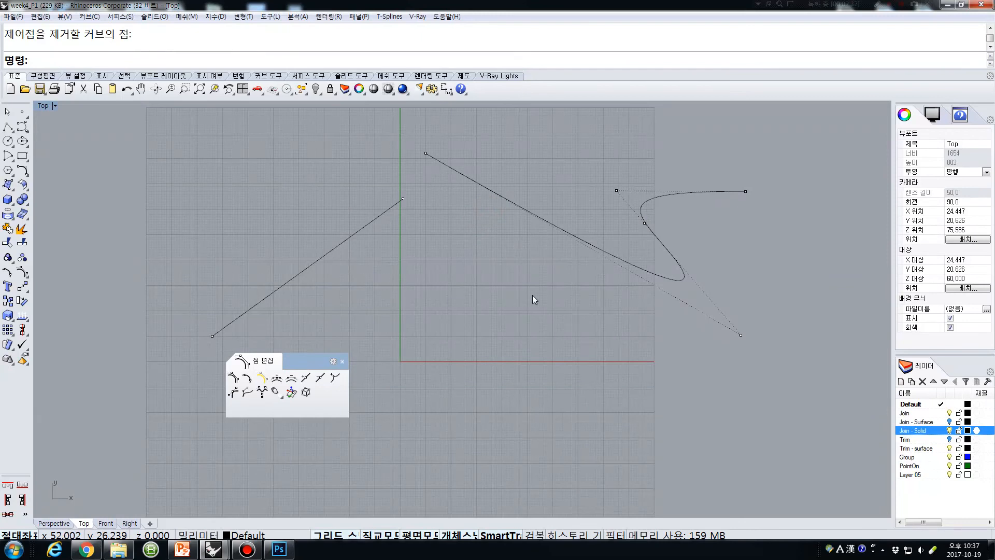
Insert a control point into the upper part of the free-form curve's long slope
{"action": "left_click", "coordinate": [277, 378]}
{"action": "left_click", "coordinate": [508, 199]}
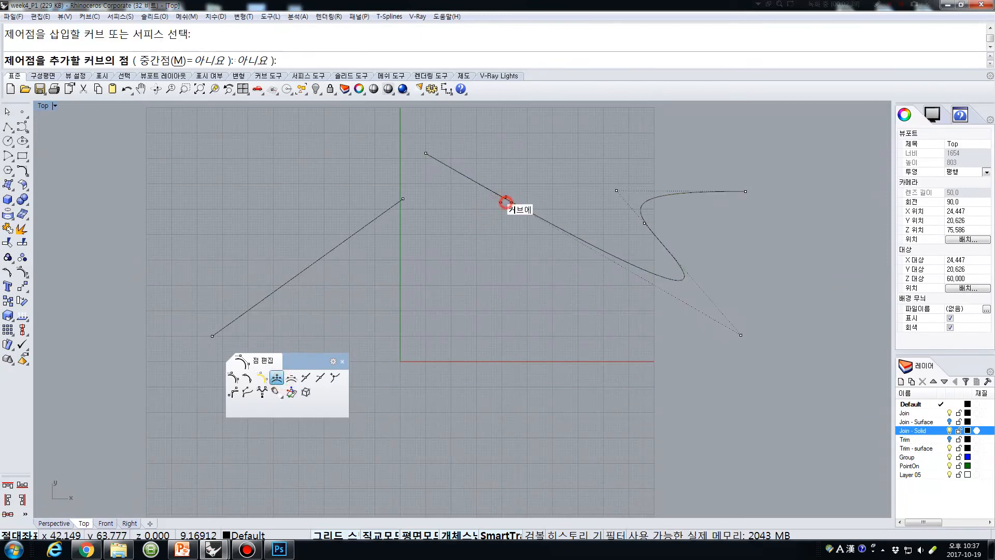
{"action": "left_click", "coordinate": [459, 311]}
{"action": "right_click", "coordinate": [508, 285]}
Move the inserted control point down and outward with Move, with ortho off, so the long slope bows more strongly
{"action": "left_click_drag", "start_coordinate": [508, 173], "coordinate": [532, 242]}
{"action": "type", "text": "m"}
{"action": "key", "text": "Return"}
{"action": "left_click", "coordinate": [514, 256]}
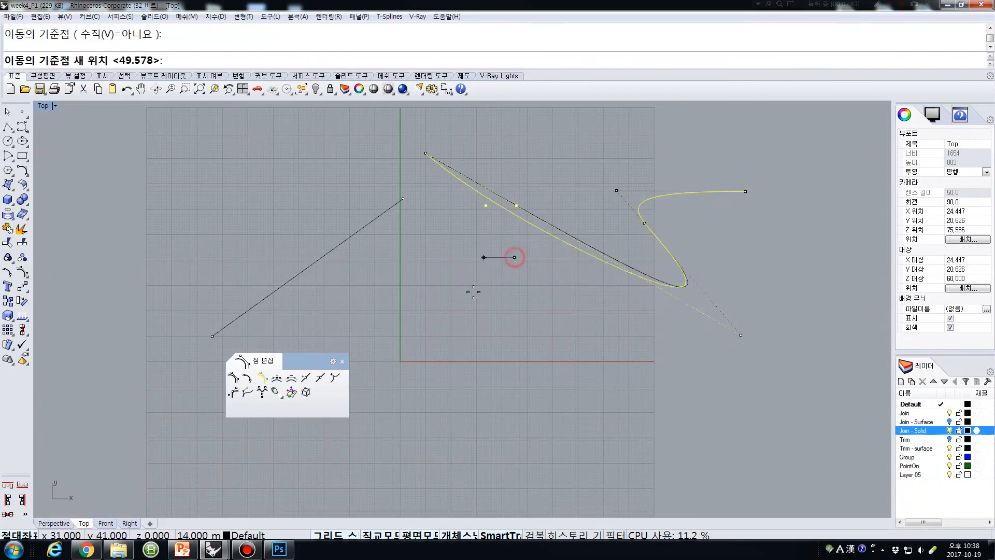
{"action": "key", "text": "F8"}
{"action": "left_click", "coordinate": [445, 314]}
{"action": "left_click", "coordinate": [549, 302]}
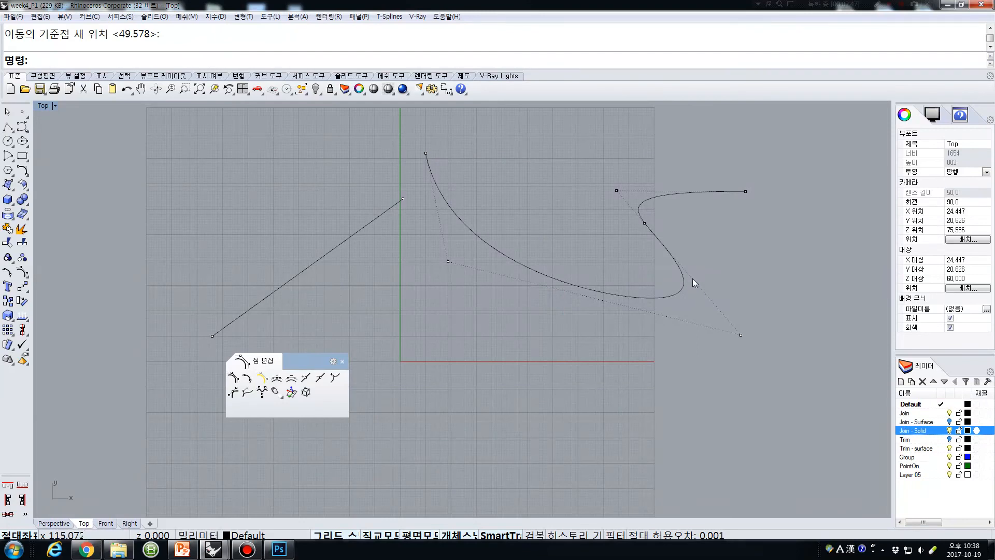
Redisplay the control points of only the free-form curve and shift the one at the middle of its S-bend down and outward
{"action": "key", "text": "Escape"}
{"action": "left_click", "coordinate": [680, 272]}
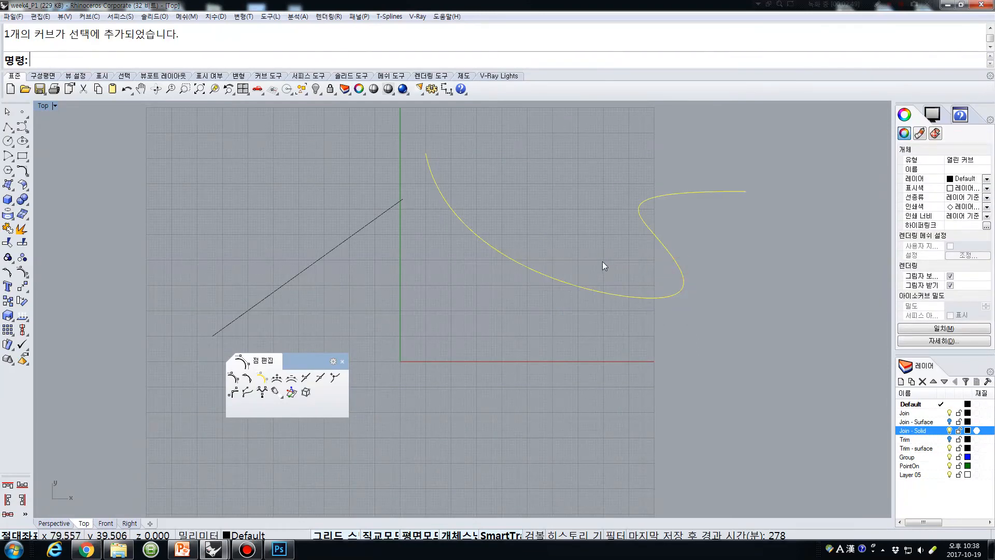
{"action": "left_click", "coordinate": [29, 274]}
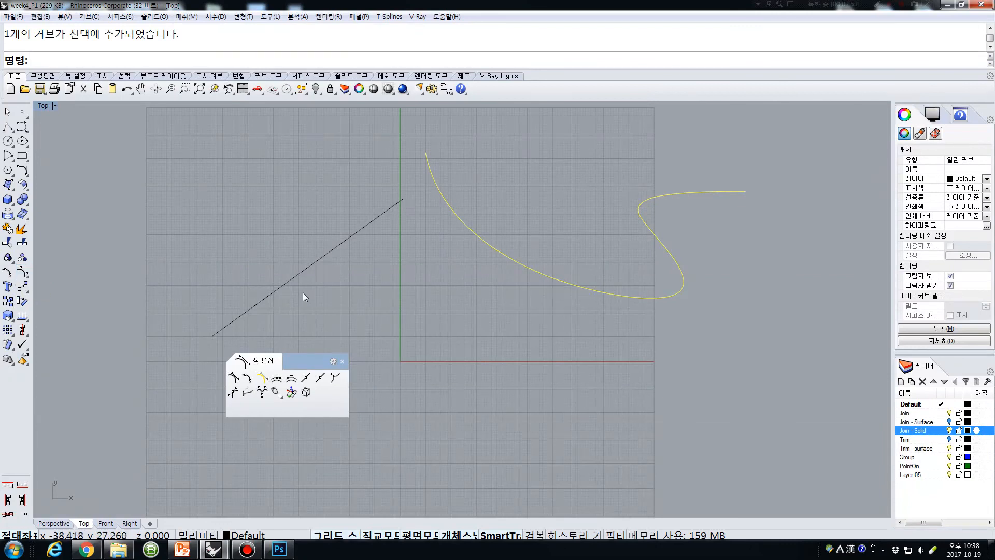
{"action": "left_click_drag", "start_coordinate": [719, 322], "coordinate": [755, 352]}
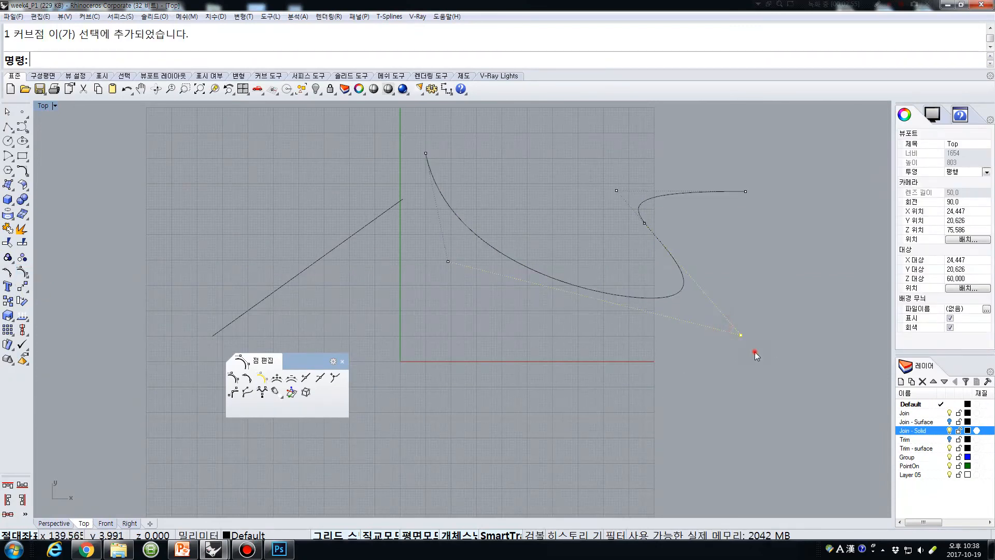
{"action": "left_click_drag", "start_coordinate": [645, 223], "coordinate": [610, 257]}
{"action": "left_click", "coordinate": [681, 258]}
{"action": "left_click", "coordinate": [636, 252]}
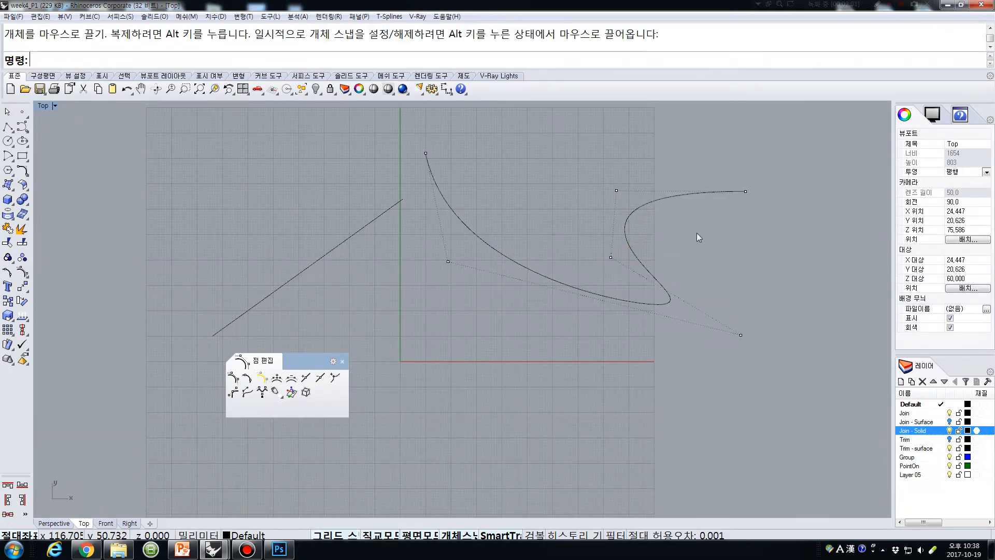
Remove the knot in the middle of the free-form curve's S-bend
{"action": "left_click", "coordinate": [320, 377]}
{"action": "left_click", "coordinate": [634, 255]}
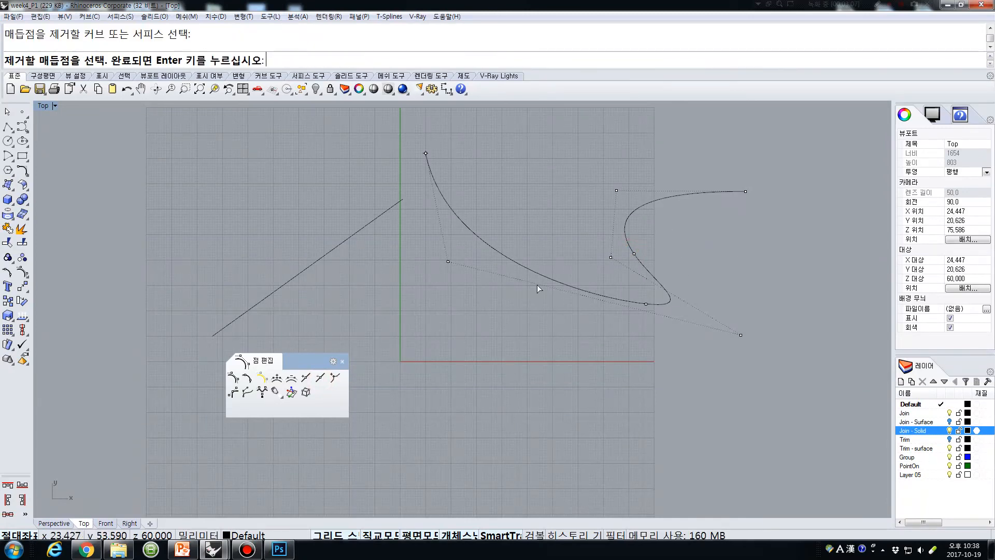
{"action": "left_click", "coordinate": [634, 254]}
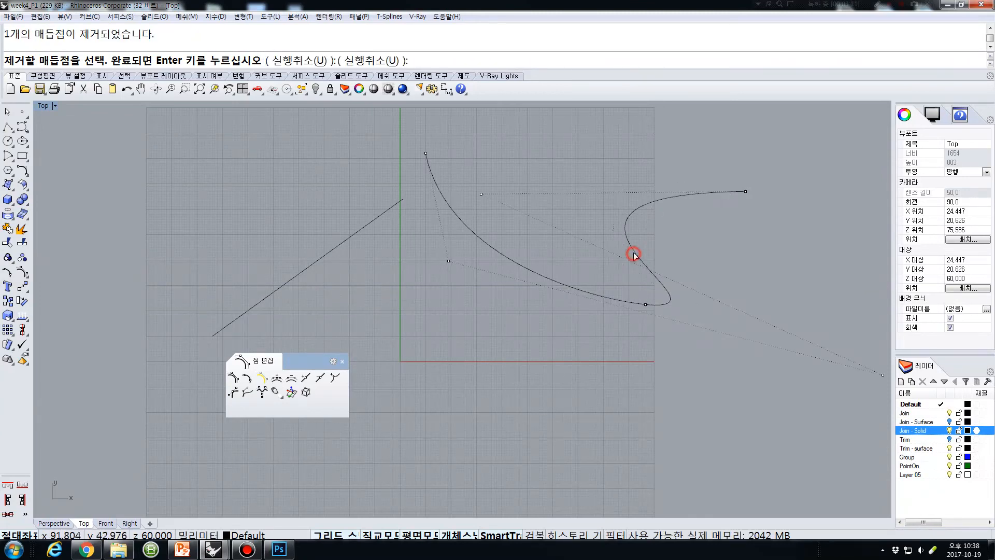
{"action": "scroll", "coordinate": [579, 251], "scroll_direction": "down", "scroll_amount": 5}
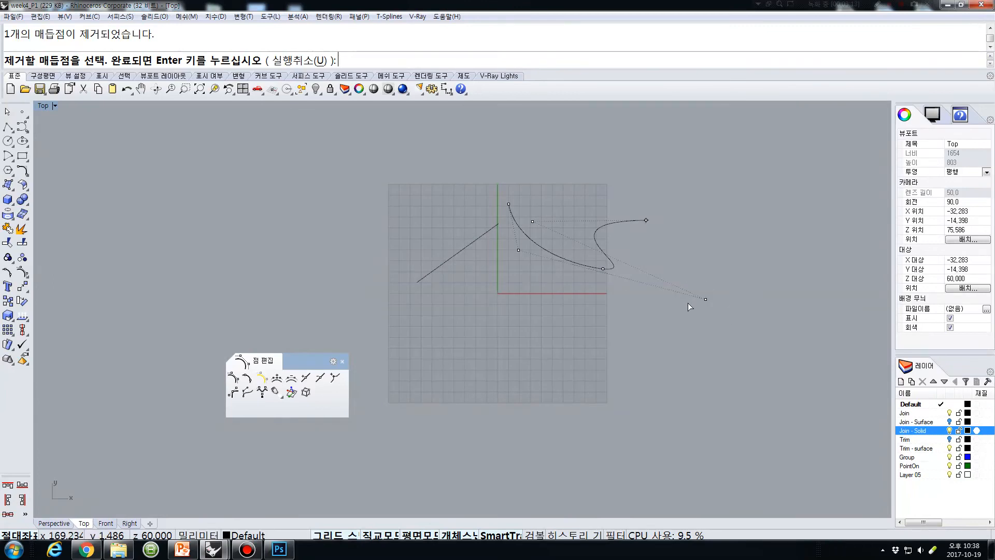
{"action": "left_click", "coordinate": [533, 220]}
{"action": "right_click", "coordinate": [573, 223]}
Move the free-form curve's second-to-last control point horizontally toward its end point
{"action": "left_click", "coordinate": [532, 222]}
{"action": "left_click_drag", "start_coordinate": [533, 221], "coordinate": [579, 221]}
{"action": "scroll", "coordinate": [620, 244], "scroll_direction": "up", "scroll_amount": 3}
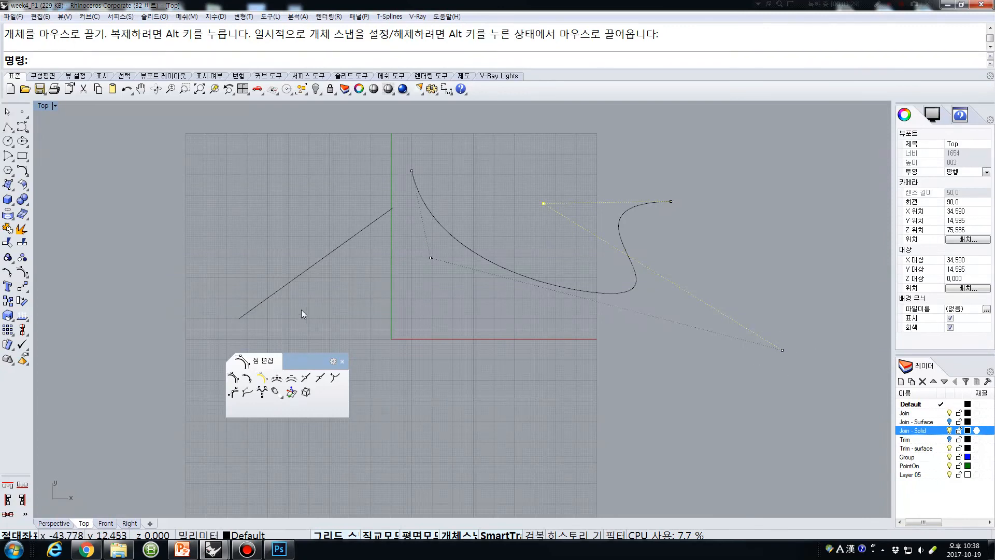
Insert one knot into the upper half of the straight line
{"action": "left_click", "coordinate": [306, 378]}
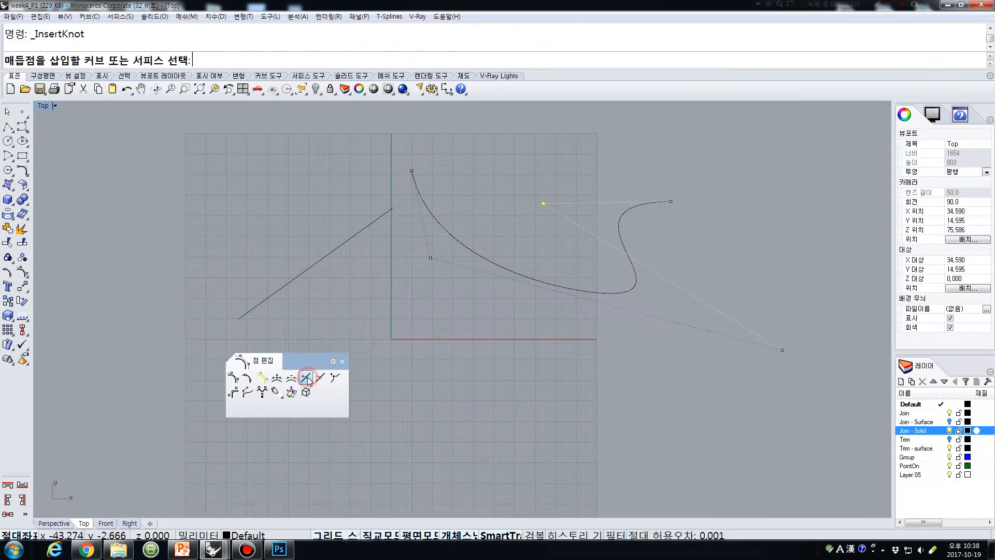
{"action": "left_click", "coordinate": [348, 241]}
{"action": "left_click", "coordinate": [345, 242]}
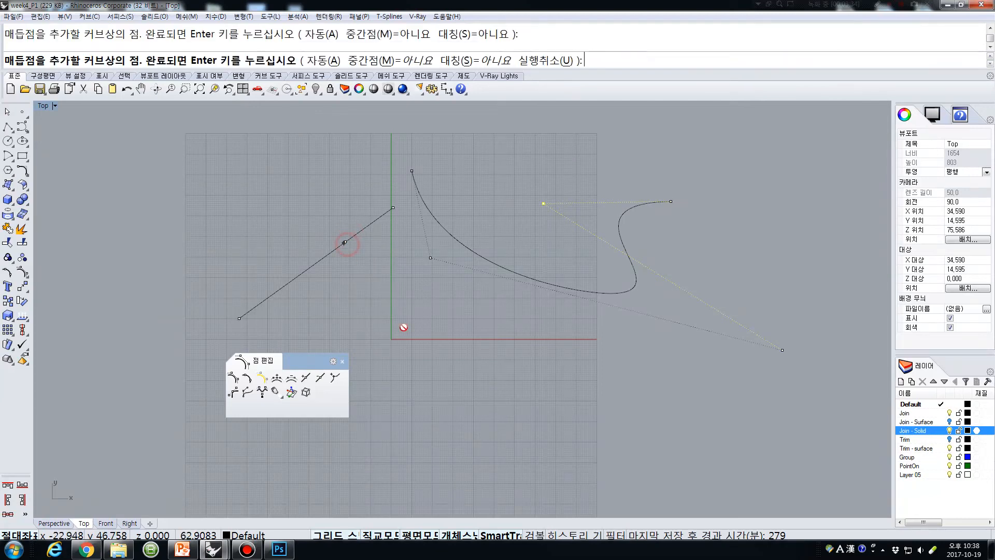
{"action": "key", "text": "Return"}
Insert two knots into the free-form curve, one mid-slope and one near its lowest bend, and hide the control points
{"action": "left_click", "coordinate": [490, 260]}
{"action": "key", "text": "Return"}
{"action": "left_click", "coordinate": [490, 261]}
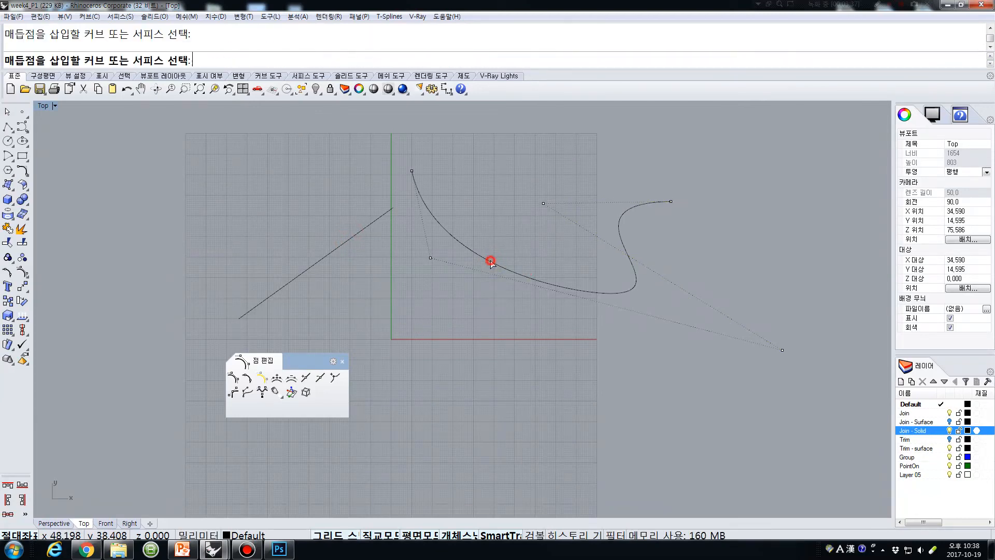
{"action": "left_click", "coordinate": [622, 293]}
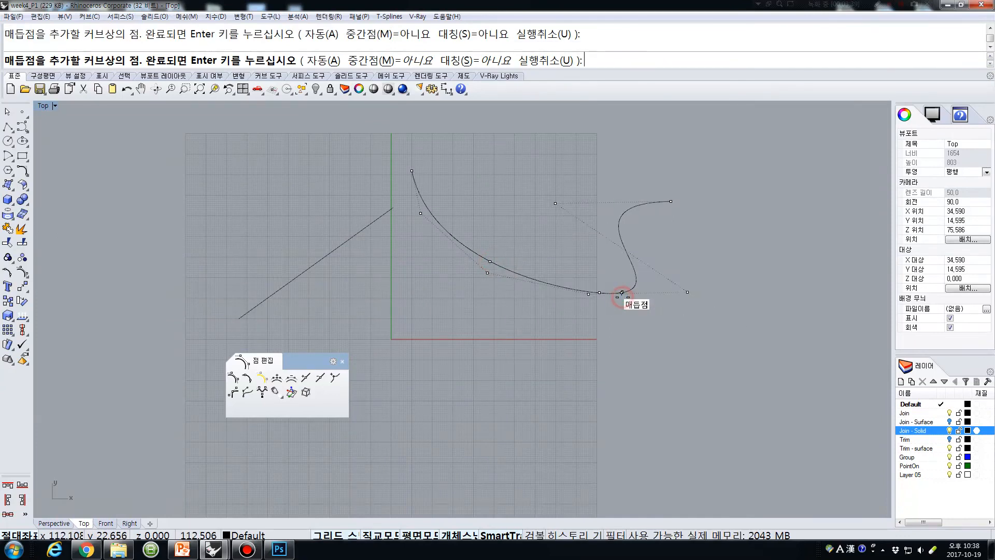
{"action": "right_click", "coordinate": [623, 298]}
{"action": "right_click", "coordinate": [601, 321]}
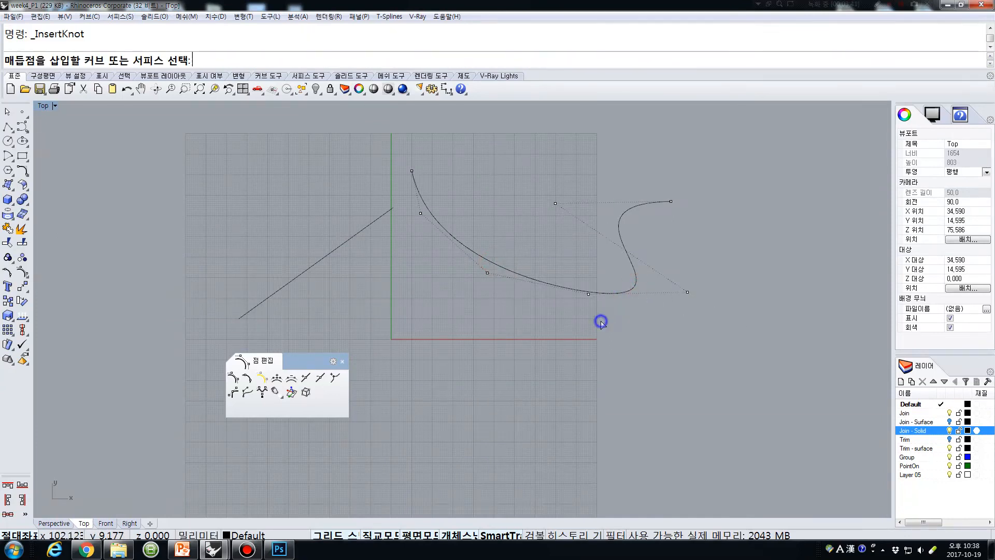
{"action": "key", "text": "Escape"}
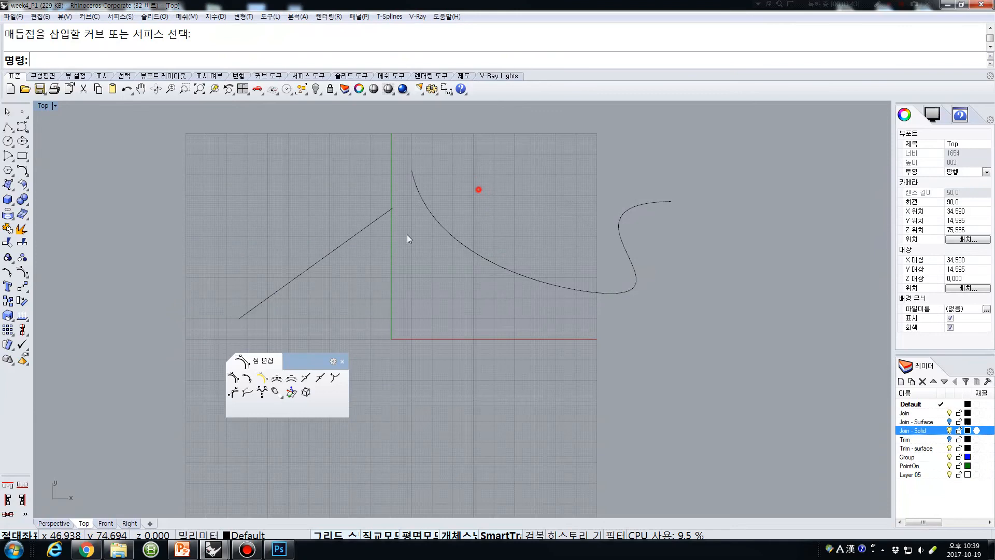
Explode the straight line and the free-form curve together, and select the line's separated segments one at a time
{"action": "left_click_drag", "start_coordinate": [478, 189], "coordinate": [300, 285]}
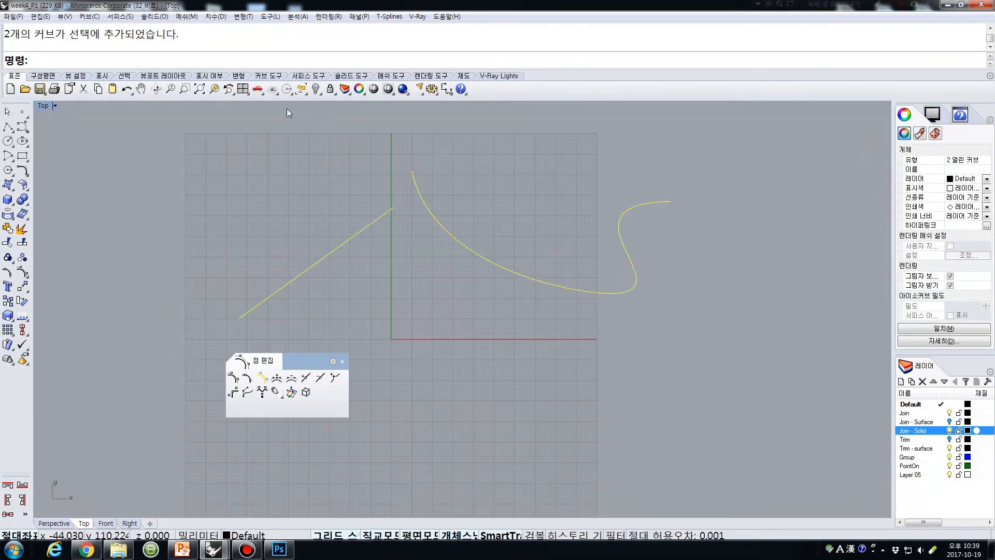
{"action": "left_click", "coordinate": [21, 229]}
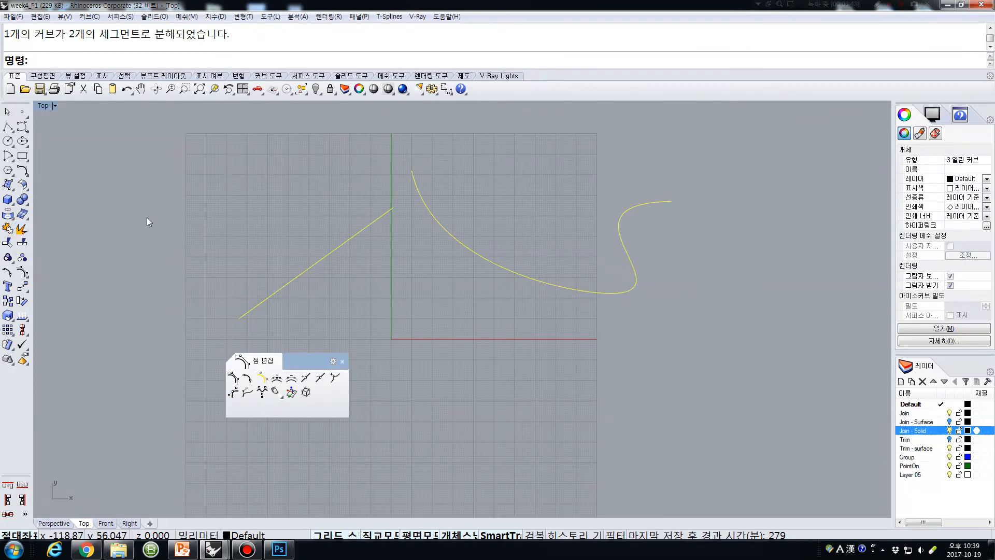
{"action": "left_click", "coordinate": [250, 229]}
{"action": "left_click", "coordinate": [336, 250]}
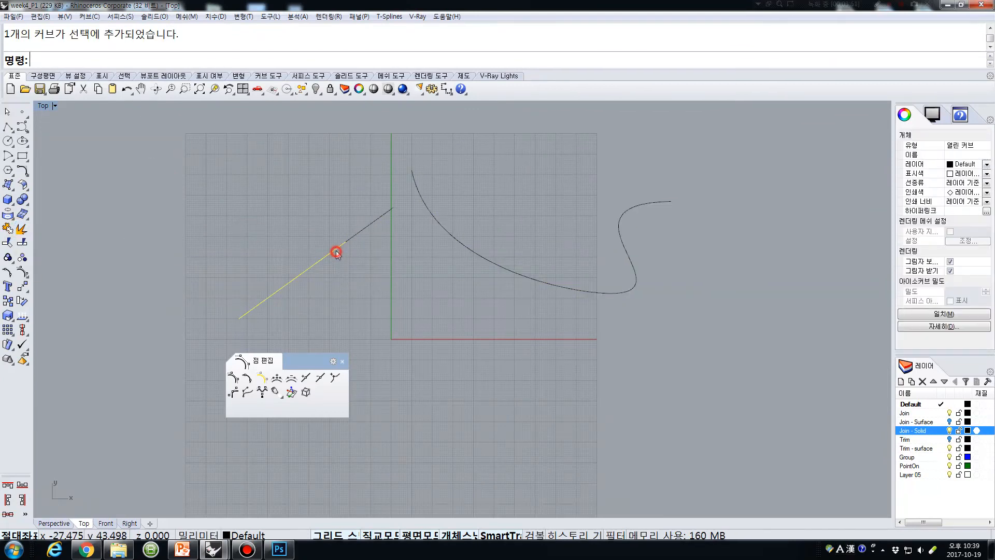
{"action": "left_click", "coordinate": [371, 226]}
{"action": "left_click", "coordinate": [321, 253]}
{"action": "left_click", "coordinate": [360, 233]}
{"action": "left_click", "coordinate": [321, 261]}
Try to explode the free-form curve on its own
{"action": "left_click", "coordinate": [445, 227]}
{"action": "right_click", "coordinate": [444, 229]}
{"action": "left_click", "coordinate": [443, 229]}
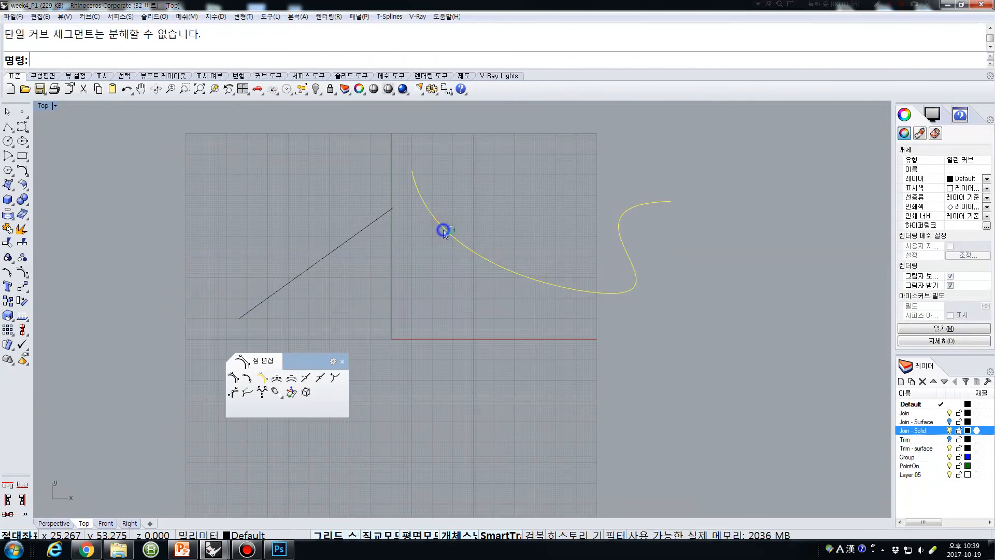
Show the free-form curve's edit points and select the one on its lower slope
{"action": "left_click", "coordinate": [382, 349]}
{"action": "left_click", "coordinate": [304, 377]}
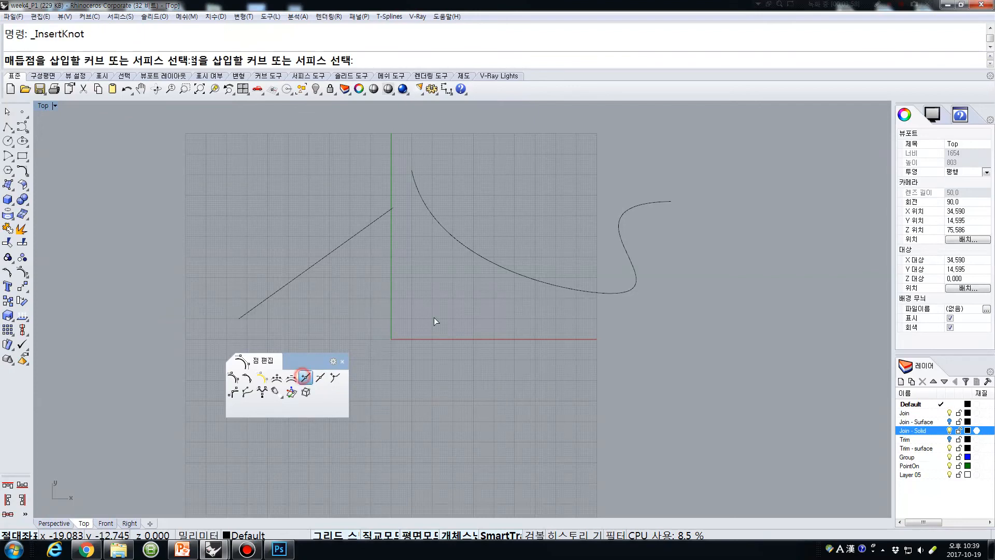
{"action": "left_click", "coordinate": [500, 269]}
{"action": "key", "text": "Return"}
{"action": "left_click", "coordinate": [499, 268]}
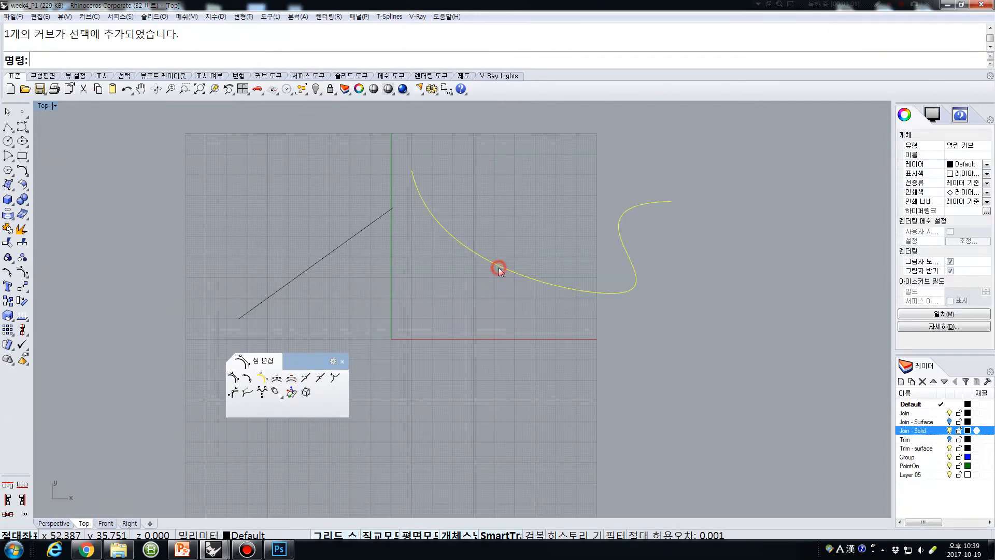
{"action": "left_click", "coordinate": [8, 273]}
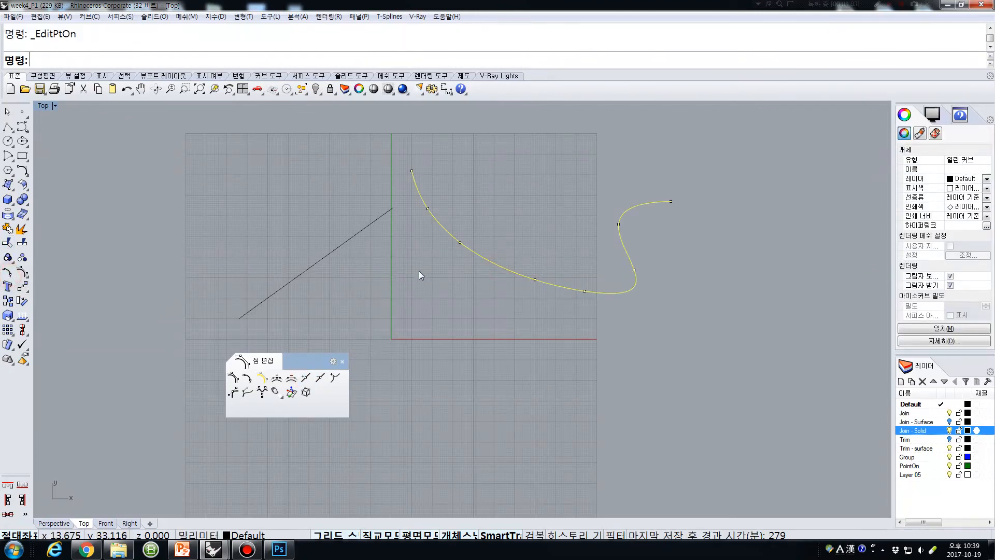
{"action": "left_click_drag", "start_coordinate": [521, 252], "coordinate": [552, 313]}
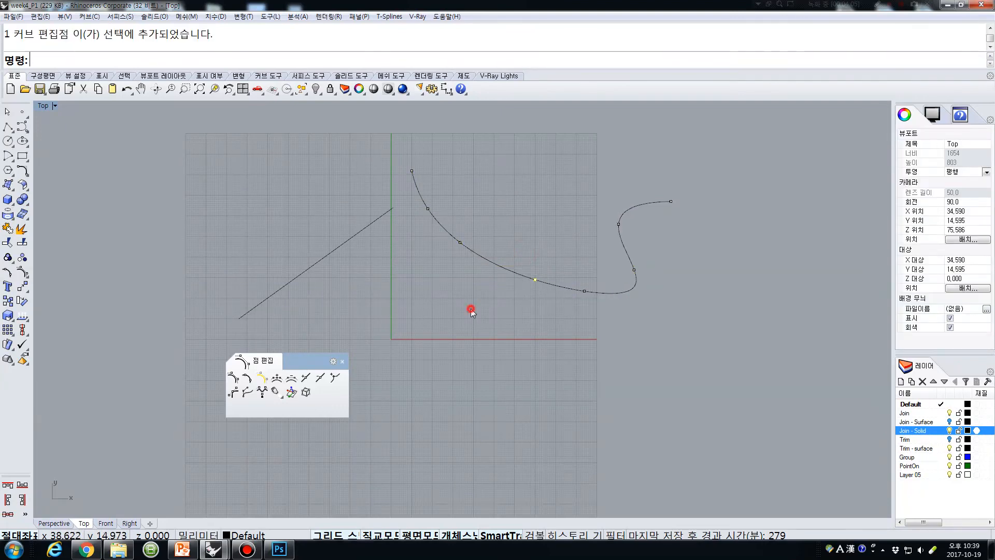
Try to explode the free-form curve with its edit points shown
{"action": "left_click", "coordinate": [21, 228]}
{"action": "left_click", "coordinate": [492, 266]}
{"action": "right_click", "coordinate": [493, 264]}
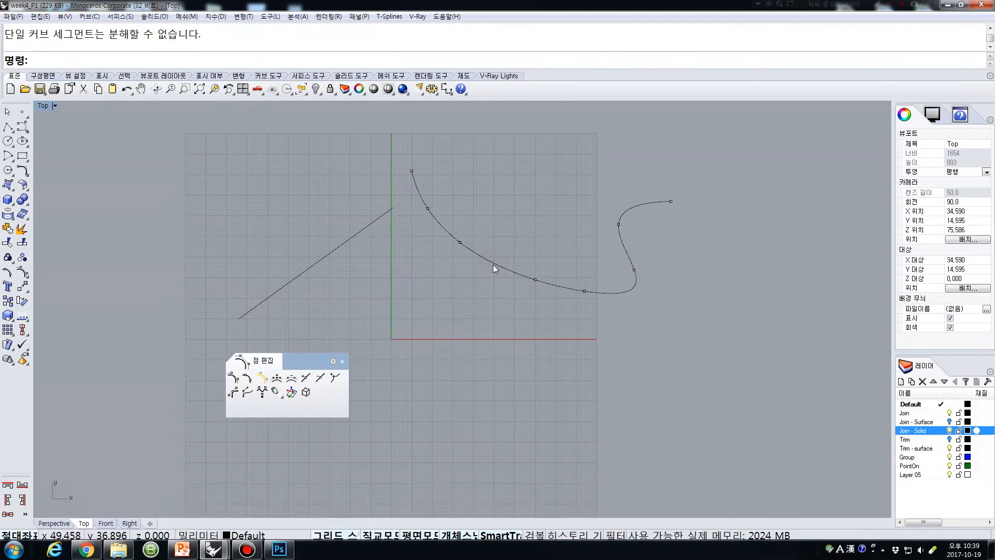
{"action": "right_click", "coordinate": [493, 264]}
{"action": "left_click", "coordinate": [477, 257]}
{"action": "right_click", "coordinate": [477, 257]}
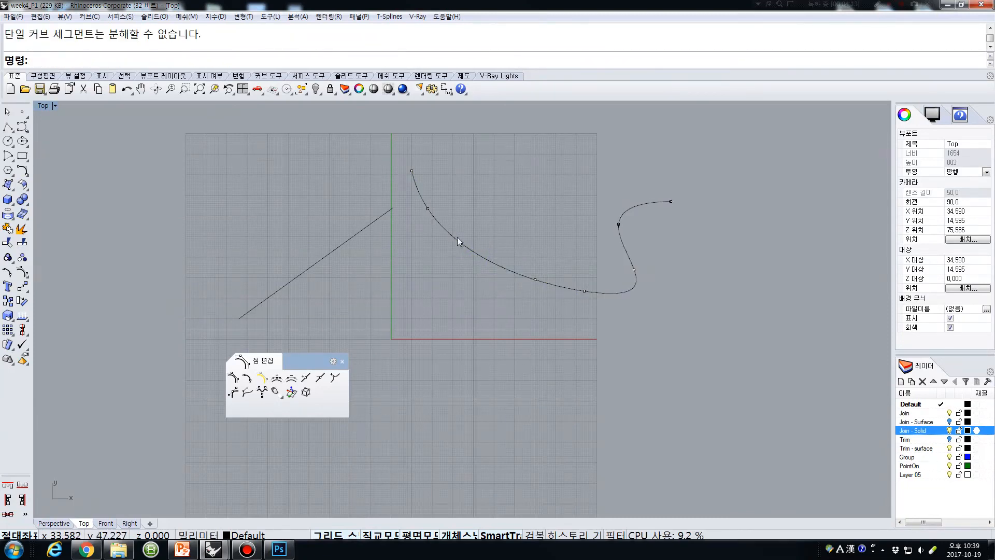
Select individual edit points on the free-form curve and the upper segment of the straight line to compare them
{"action": "left_click", "coordinate": [459, 241]}
{"action": "left_click", "coordinate": [448, 263]}
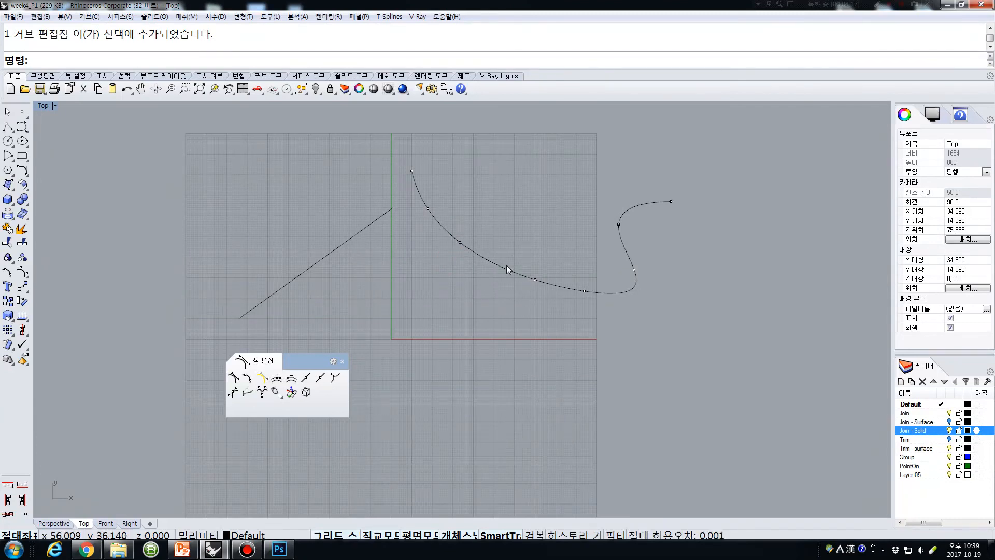
{"action": "left_click_drag", "start_coordinate": [442, 228], "coordinate": [494, 264]}
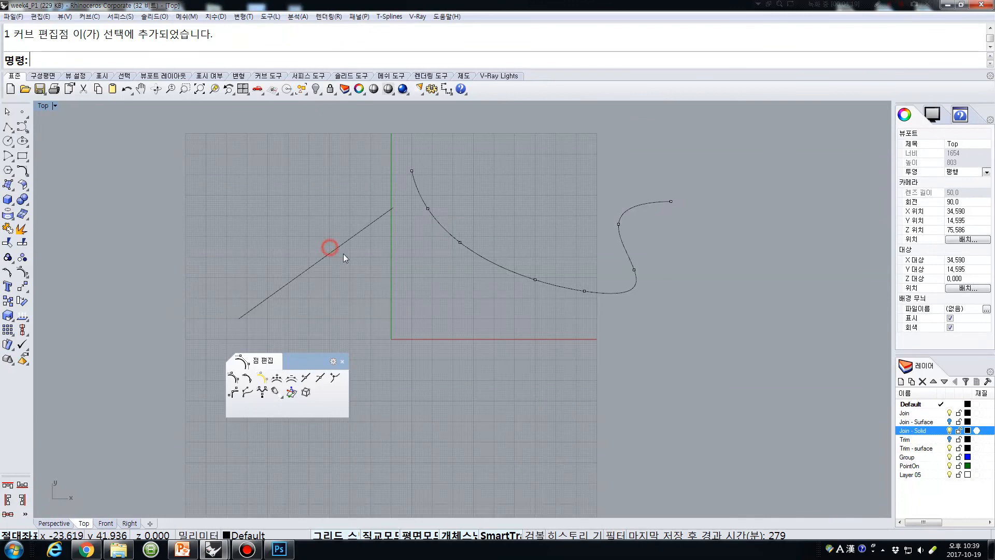
{"action": "left_click", "coordinate": [377, 219]}
{"action": "left_click", "coordinate": [389, 278]}
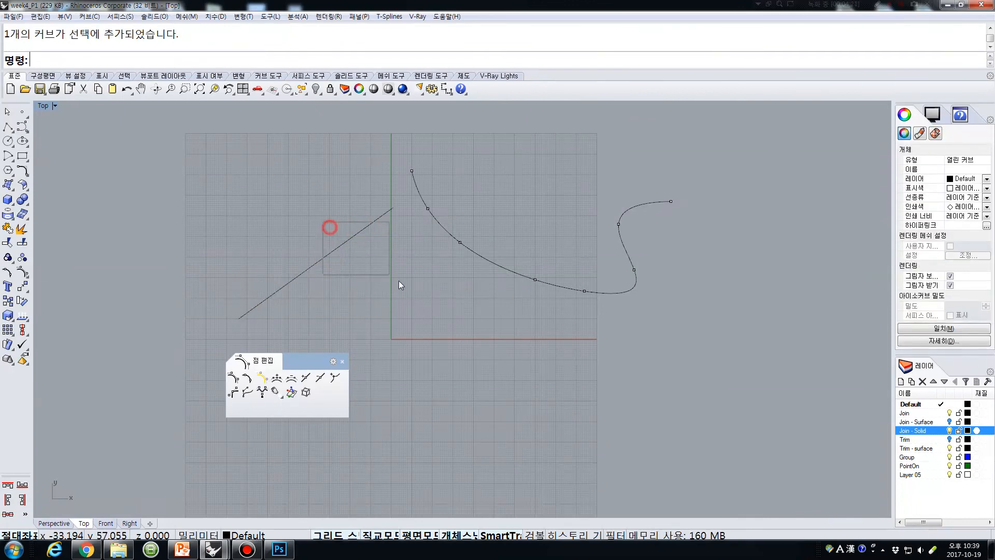
Insert a kink near the middle of the straight line, in its lower segment
{"action": "left_click", "coordinate": [335, 379]}
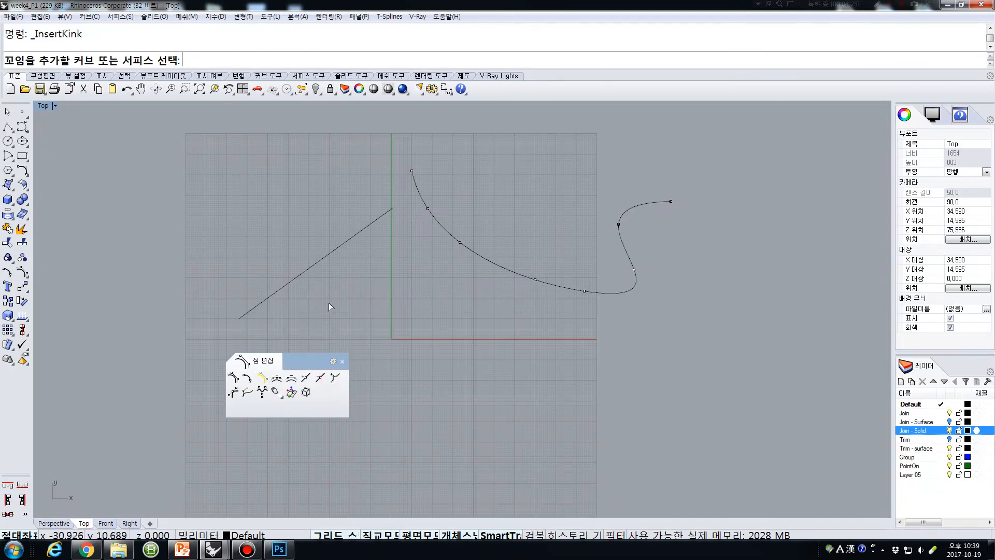
{"action": "left_click", "coordinate": [305, 270]}
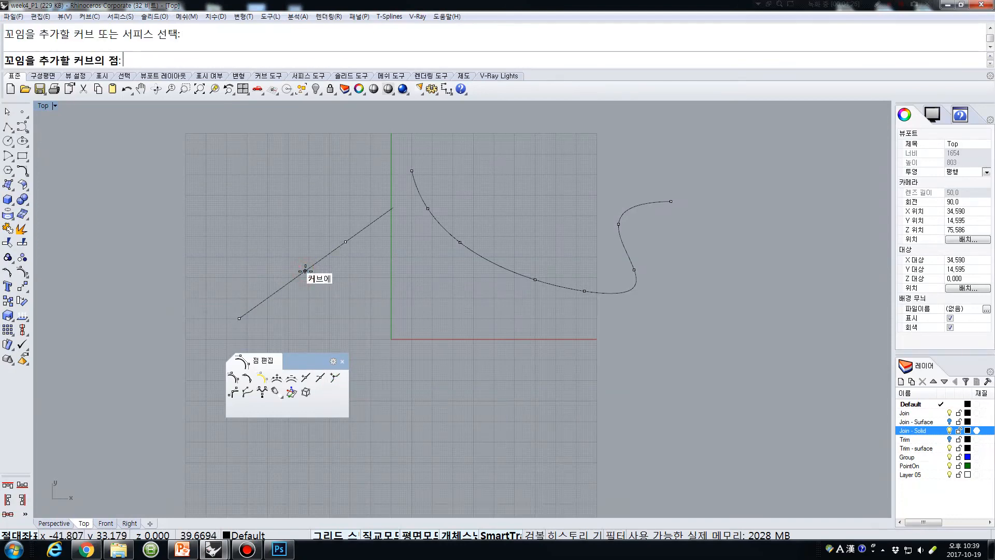
{"action": "right_click", "coordinate": [374, 306]}
Insert two kinks into the free-form curve, one mid-slope and one on the S-bend near its far end
{"action": "right_click", "coordinate": [505, 269]}
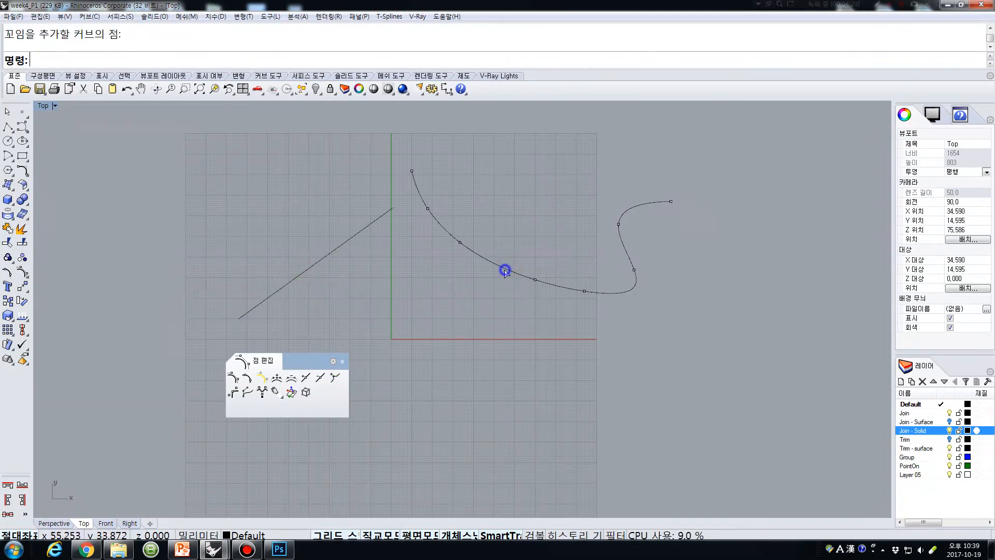
{"action": "left_click", "coordinate": [490, 260]}
{"action": "left_click", "coordinate": [489, 261]}
{"action": "left_click", "coordinate": [625, 250]}
{"action": "right_click", "coordinate": [626, 249]}
{"action": "left_click", "coordinate": [612, 265]}
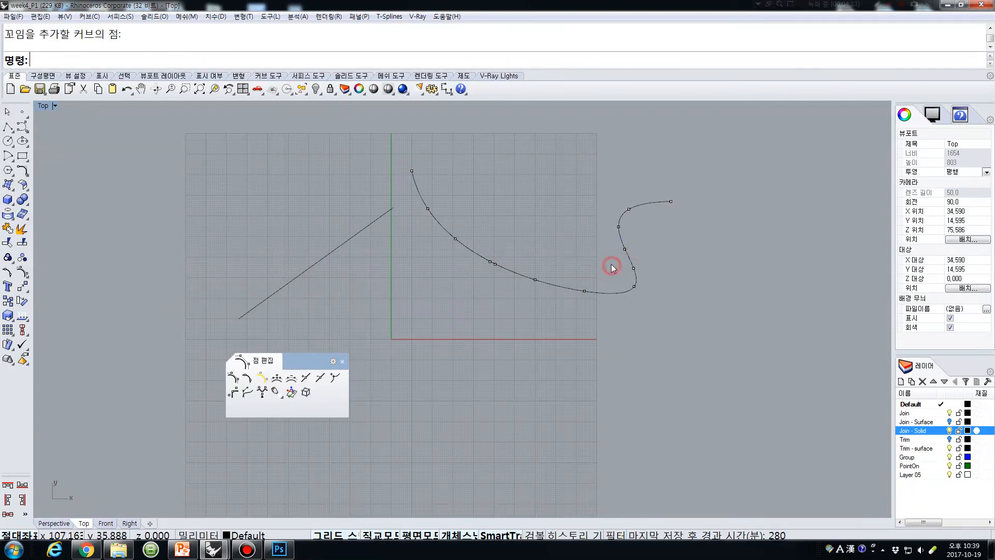
{"action": "left_click", "coordinate": [625, 249]}
Hide the free-form curve's edit points and show its control points instead
{"action": "left_click_drag", "start_coordinate": [429, 258], "coordinate": [497, 219]}
{"action": "left_click", "coordinate": [448, 281]}
{"action": "left_click", "coordinate": [470, 249]}
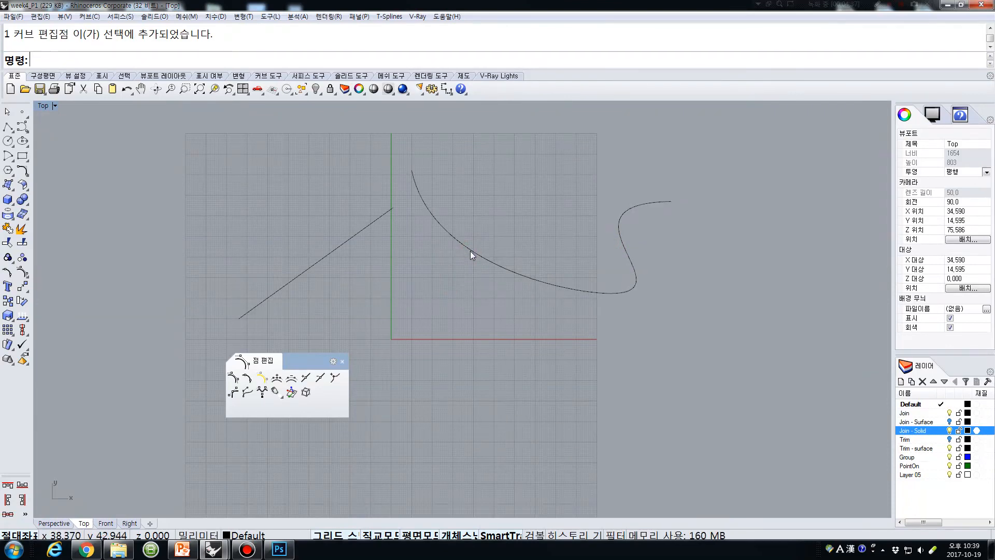
{"action": "left_click", "coordinate": [471, 251]}
{"action": "key", "text": "F10"}
Move the control point just after the mid-slope kink 6 mm straight down
{"action": "scroll", "coordinate": [469, 262], "scroll_direction": "up", "scroll_amount": 10}
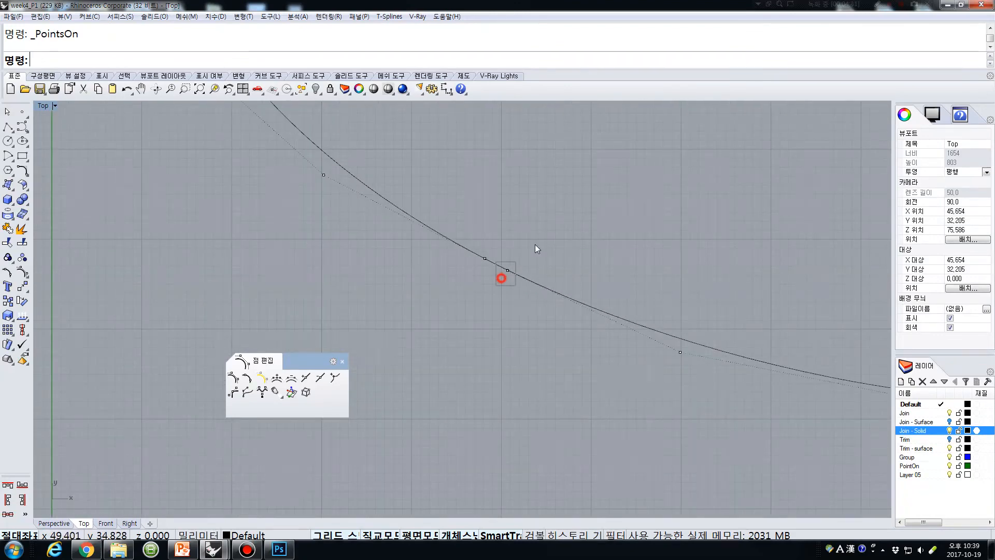
{"action": "left_click_drag", "start_coordinate": [535, 244], "coordinate": [529, 256]}
{"action": "type", "text": "m"}
{"action": "key", "text": "Return"}
{"action": "left_click", "coordinate": [481, 319]}
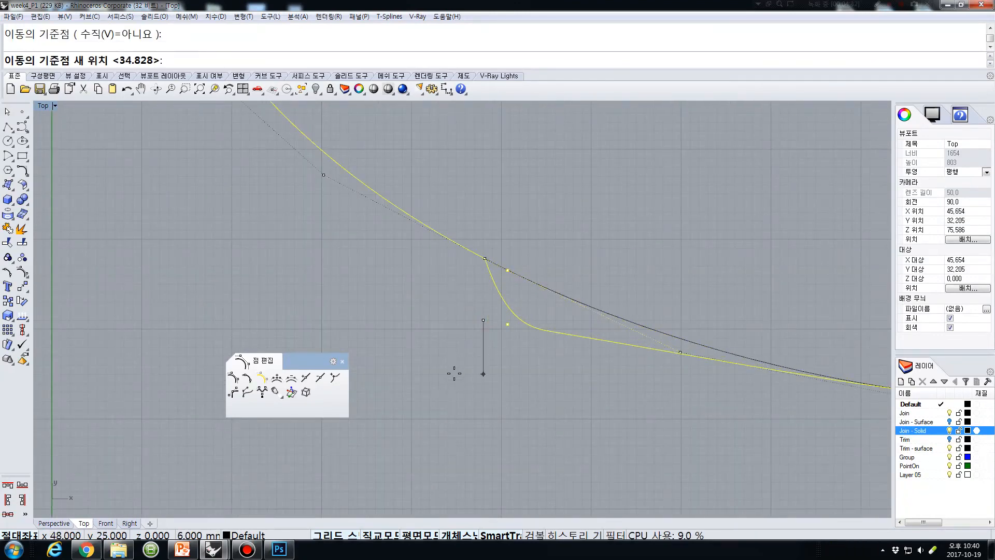
{"action": "left_click", "coordinate": [455, 372]}
Move the control point at the S-bend kink 13 mm to the left
{"action": "scroll", "coordinate": [499, 253], "scroll_direction": "down", "scroll_amount": 5}
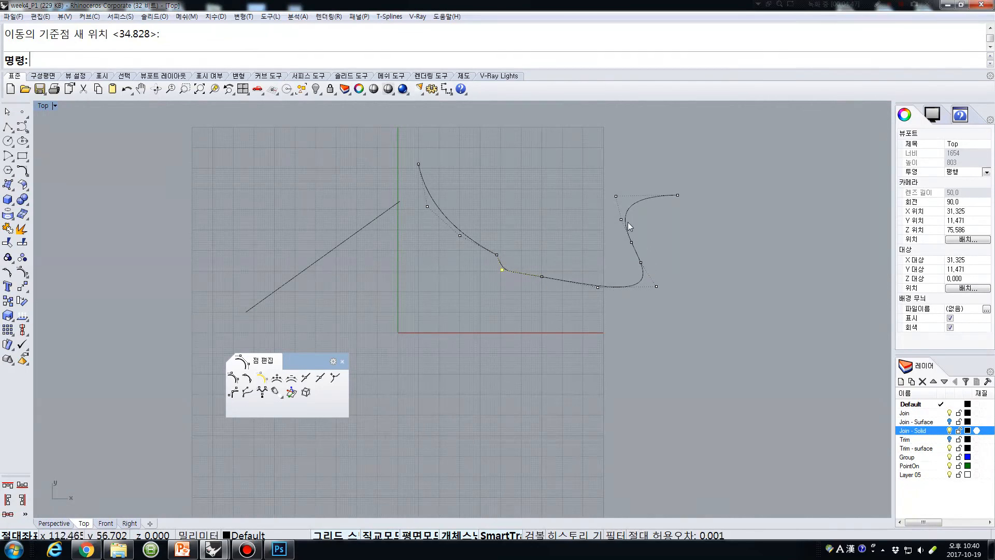
{"action": "left_click_drag", "start_coordinate": [637, 250], "coordinate": [636, 250]}
{"action": "key", "text": "Return"}
{"action": "left_click", "coordinate": [604, 252]}
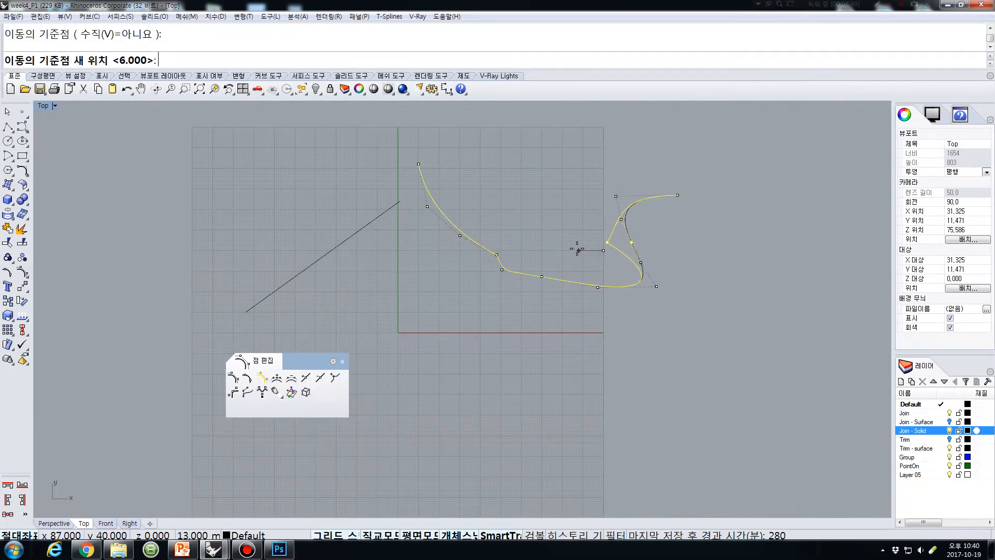
{"action": "left_click", "coordinate": [576, 252]}
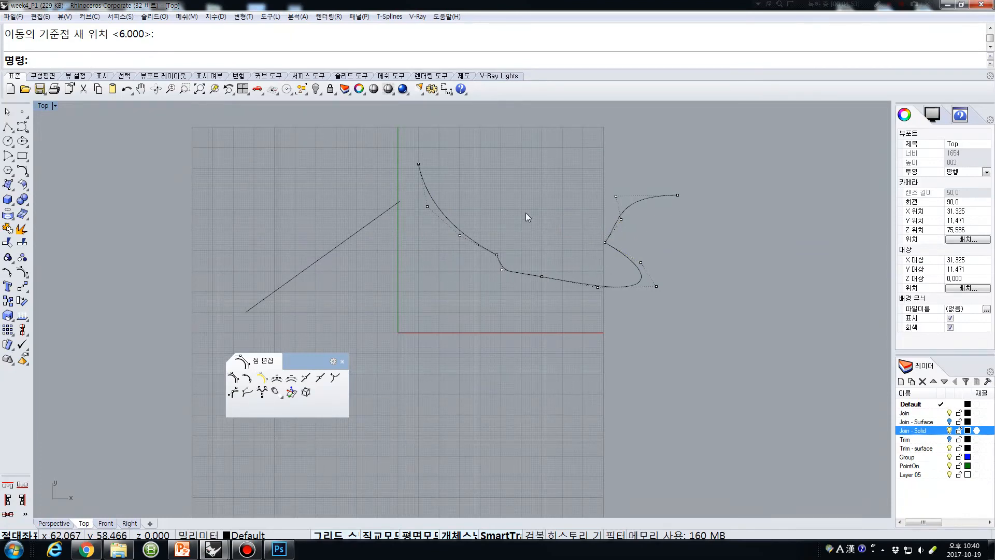
Explode the straight line's lower segment at its kink and select the separated middle piece
{"action": "left_click", "coordinate": [381, 217]}
{"action": "left_click", "coordinate": [332, 247]}
{"action": "left_click", "coordinate": [404, 275]}
{"action": "left_click", "coordinate": [332, 250]}
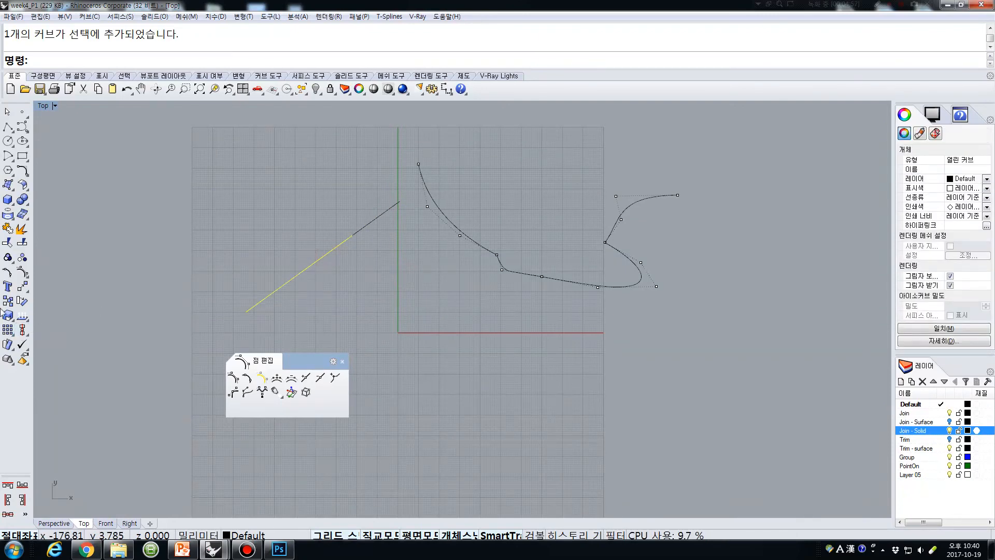
{"action": "left_click", "coordinate": [21, 242]}
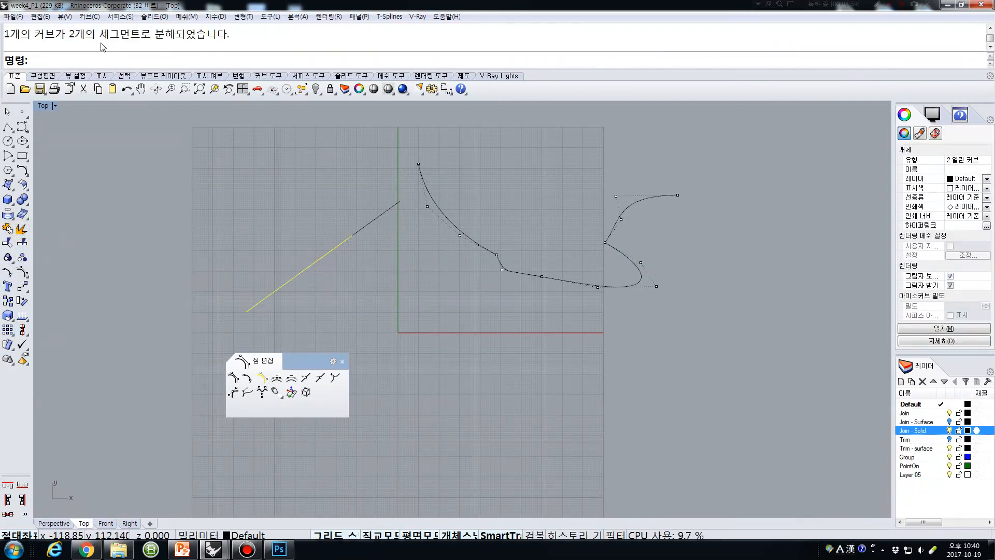
{"action": "left_click", "coordinate": [341, 240]}
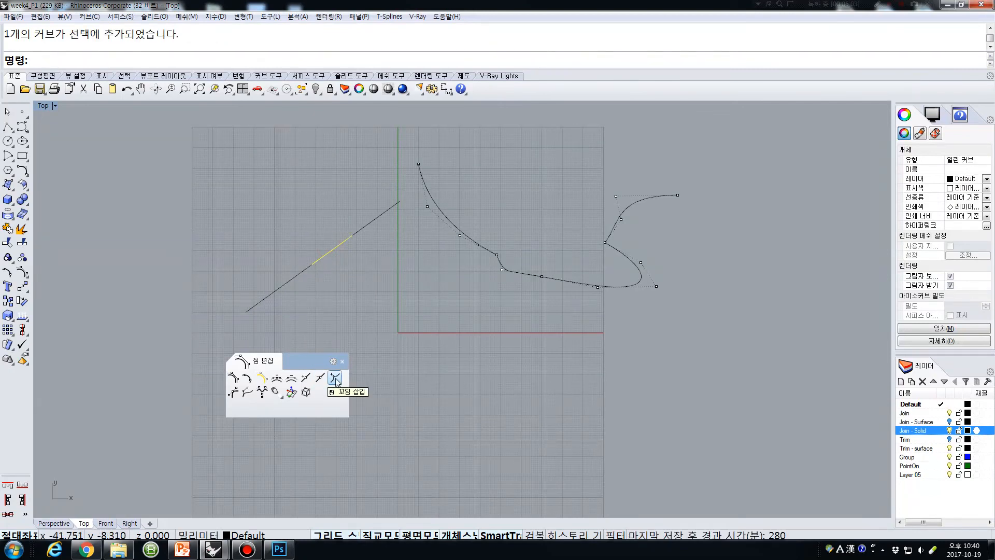
{"action": "key", "text": "Escape"}
Explode the free-form curve at its kinks and select the separated segments one at a time
{"action": "left_click", "coordinate": [466, 231]}
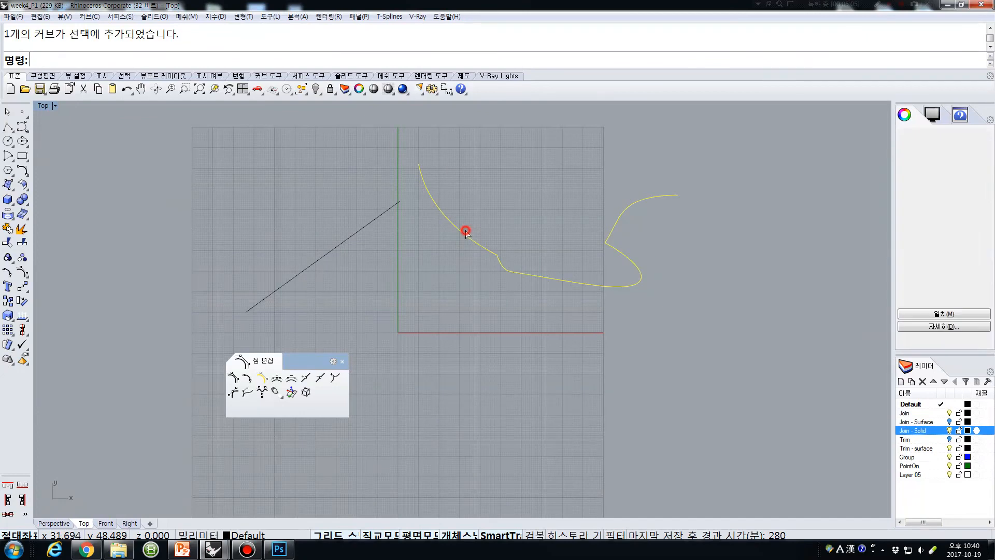
{"action": "left_click", "coordinate": [22, 229]}
{"action": "key", "text": "Escape"}
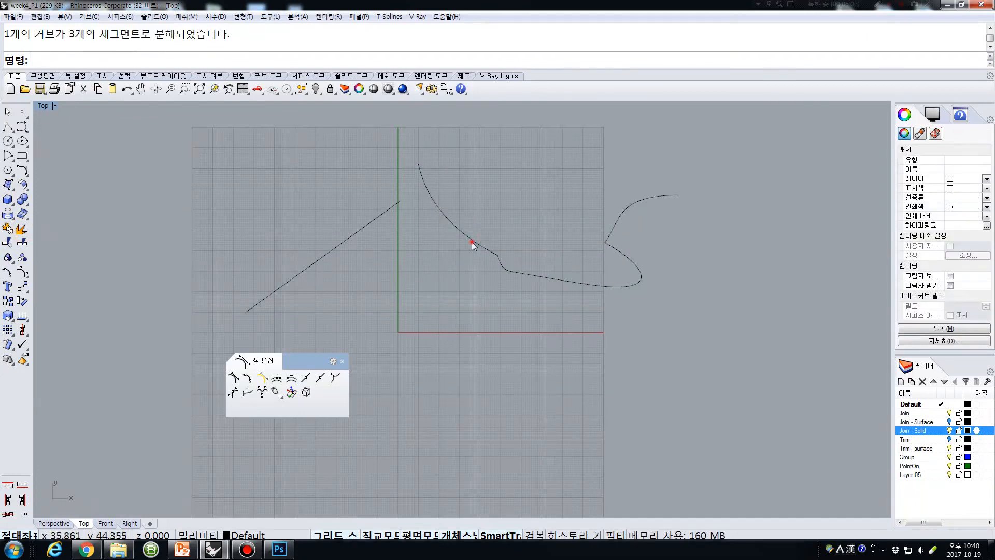
{"action": "left_click", "coordinate": [511, 275]}
{"action": "left_click", "coordinate": [617, 222]}
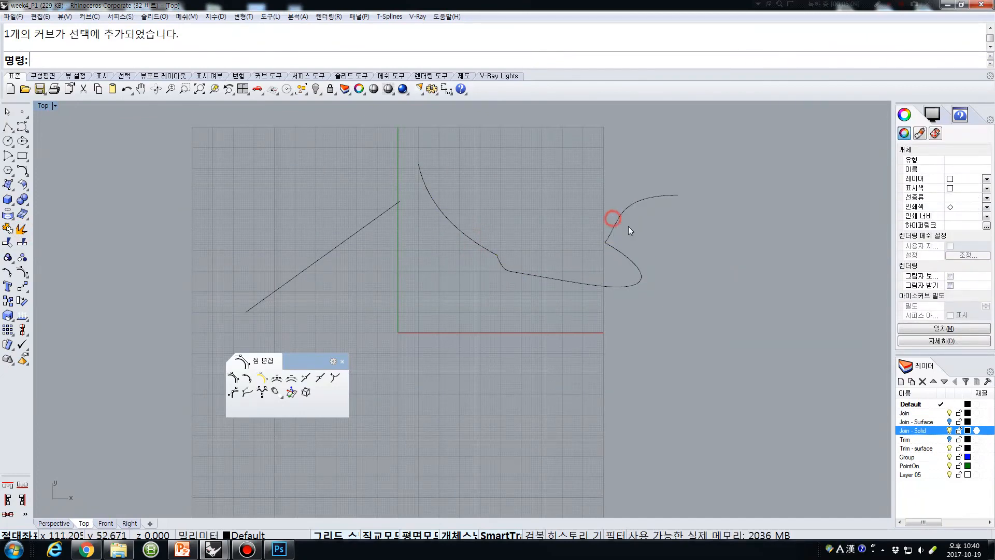
{"action": "left_click", "coordinate": [626, 255]}
{"action": "left_click", "coordinate": [452, 225]}
{"action": "left_click", "coordinate": [517, 191]}
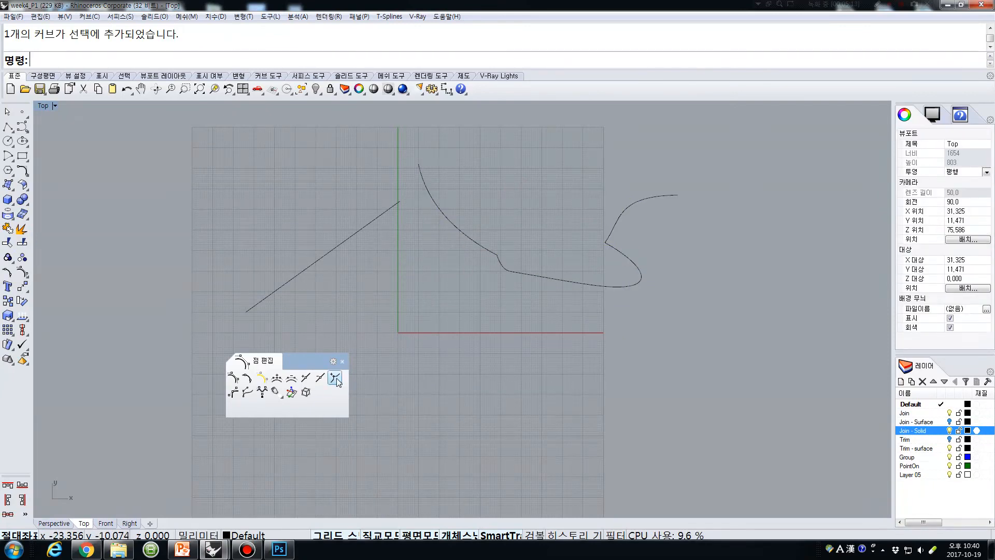
{"action": "left_click_drag", "start_coordinate": [549, 209], "coordinate": [486, 273]}
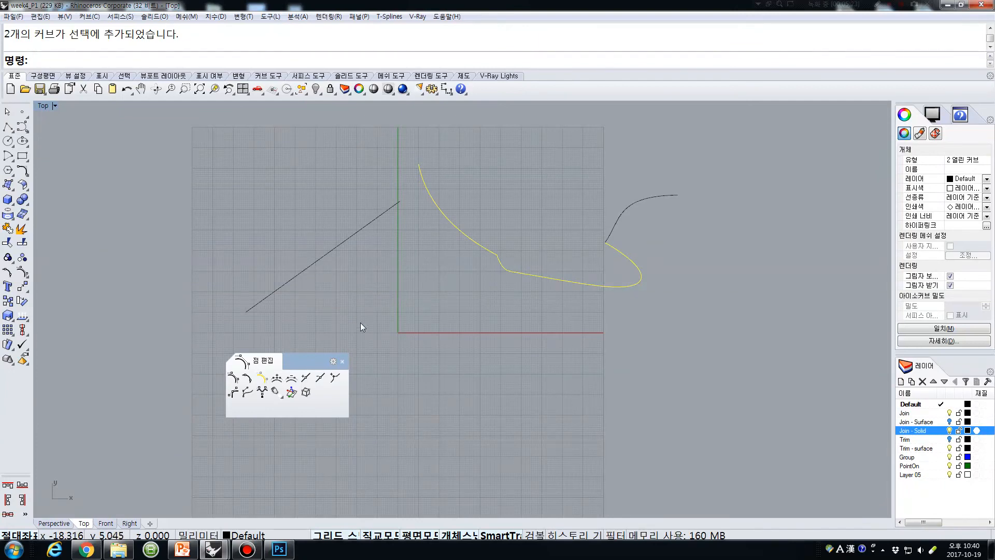
Select the straight line's middle segment and window-select the other separated curves to examine the pieces
{"action": "left_click", "coordinate": [316, 262]}
{"action": "left_click", "coordinate": [392, 242]}
{"action": "left_click_drag", "start_coordinate": [263, 204], "coordinate": [390, 317]}
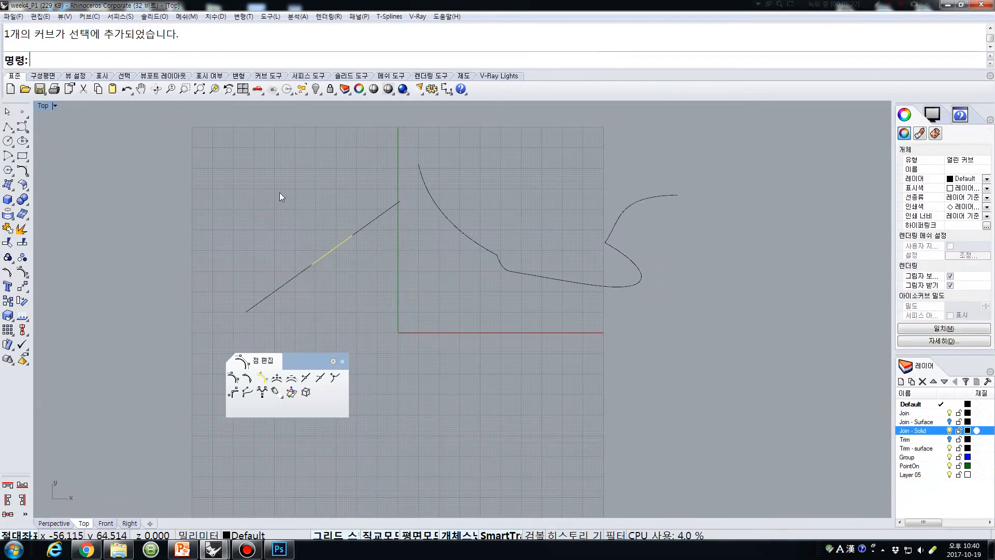
{"action": "mouse_move", "coordinate": [174, 174]}
{"action": "left_mouse_down"}
{"action": "mouse_move", "coordinate": [468, 373]}
{"action": "mouse_move", "coordinate": [731, 375]}
{"action": "mouse_move", "coordinate": [708, 369]}
{"action": "left_mouse_up"}
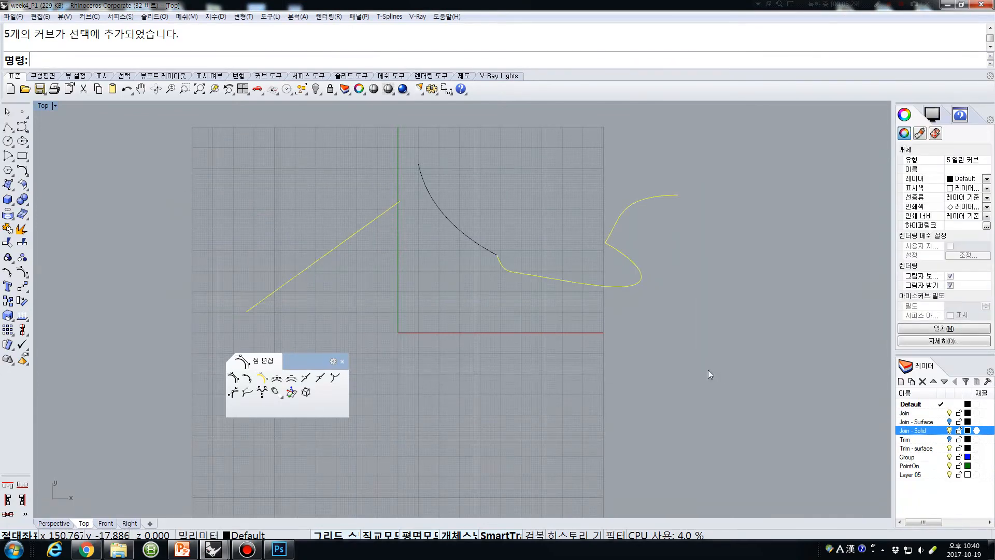
{"action": "left_click", "coordinate": [548, 169]}
Rebuild the straight line's upper segment with 4 points and degree 3
{"action": "left_click", "coordinate": [370, 225]}
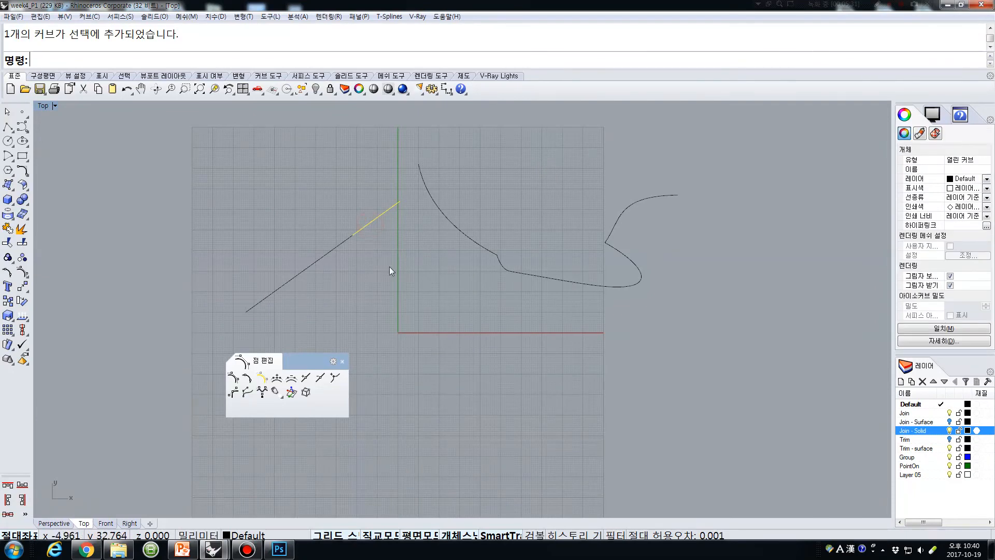
{"action": "left_click", "coordinate": [22, 169]}
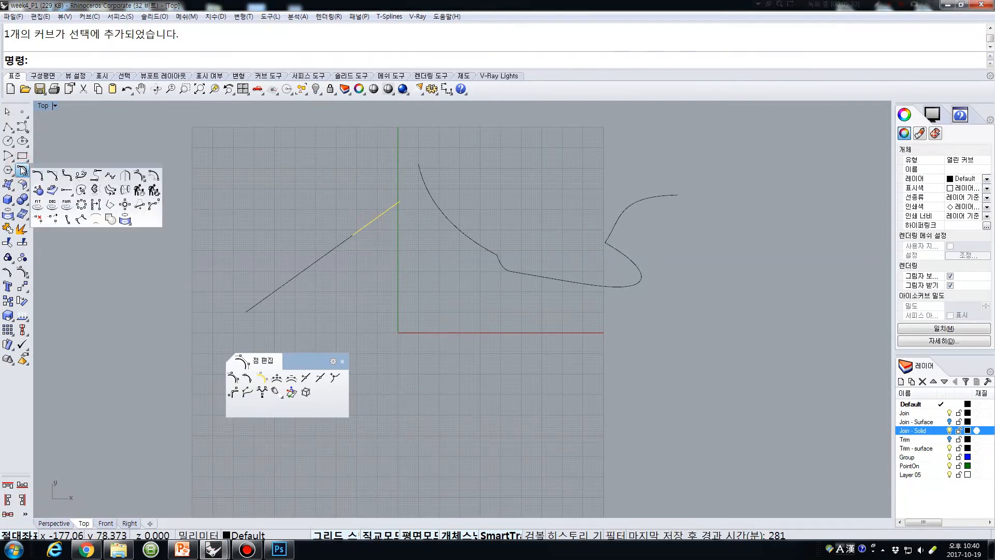
{"action": "left_click", "coordinate": [140, 186]}
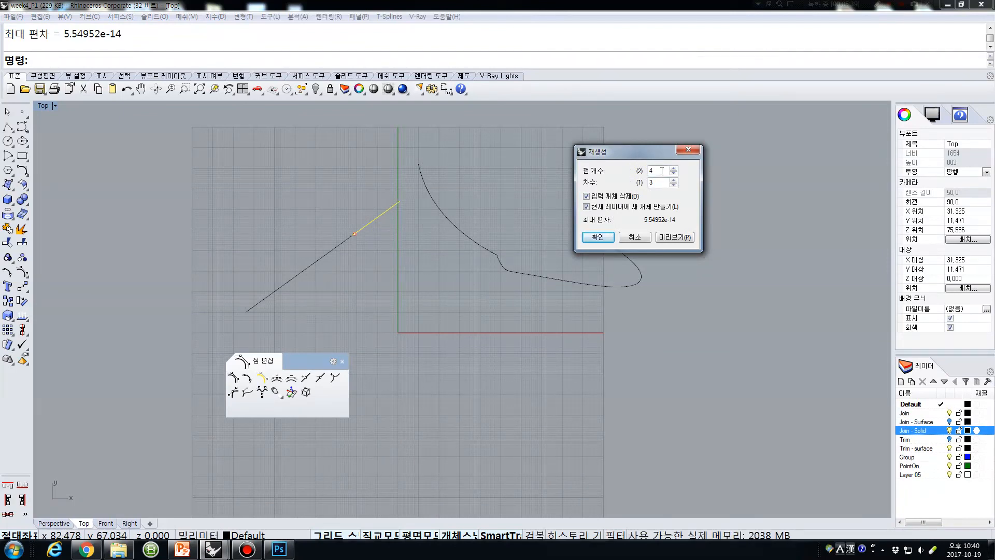
{"action": "left_click", "coordinate": [598, 237]}
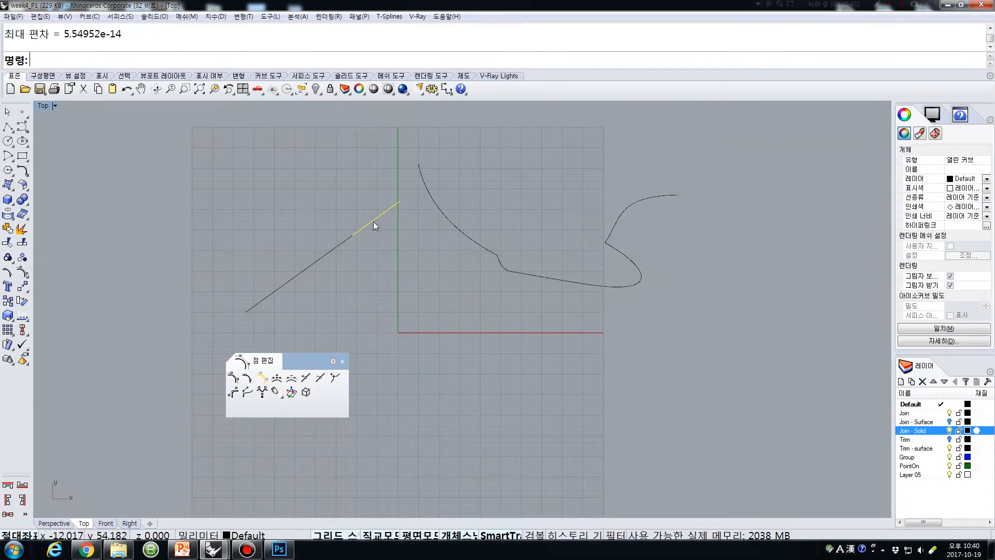
Move the rebuilt segment's two middle control points up and left to bow it, and hide the control points
{"action": "key", "text": "F10"}
{"action": "left_click_drag", "start_coordinate": [361, 200], "coordinate": [398, 236]}
{"action": "type", "text": "m"}
{"action": "key", "text": "space"}
{"action": "left_click", "coordinate": [446, 324]}
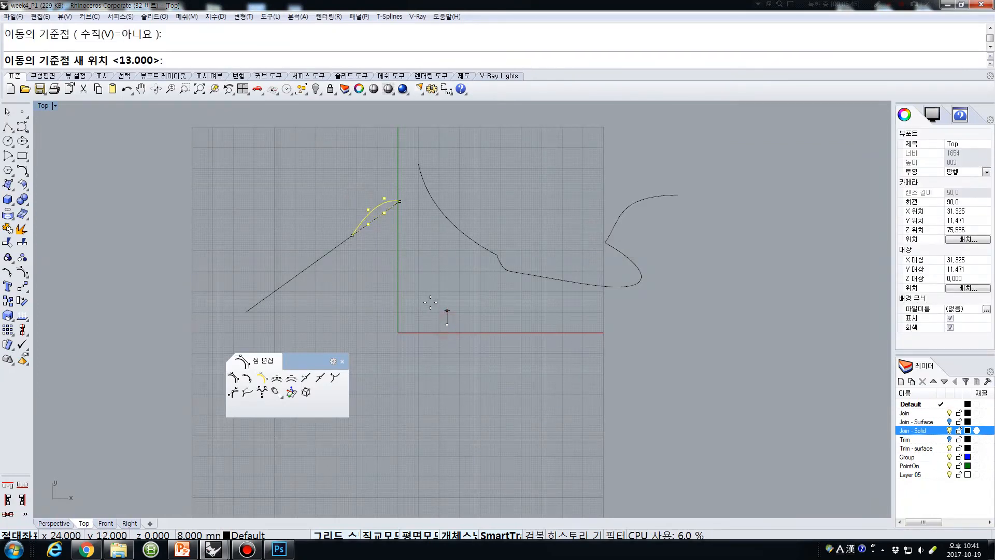
{"action": "left_click", "coordinate": [420, 300]}
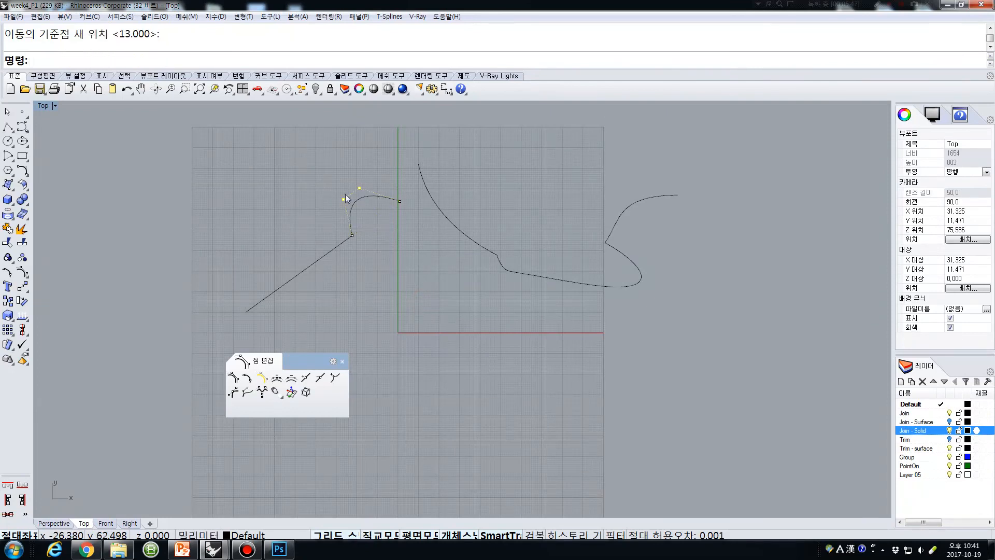
{"action": "key", "text": "Escape"}
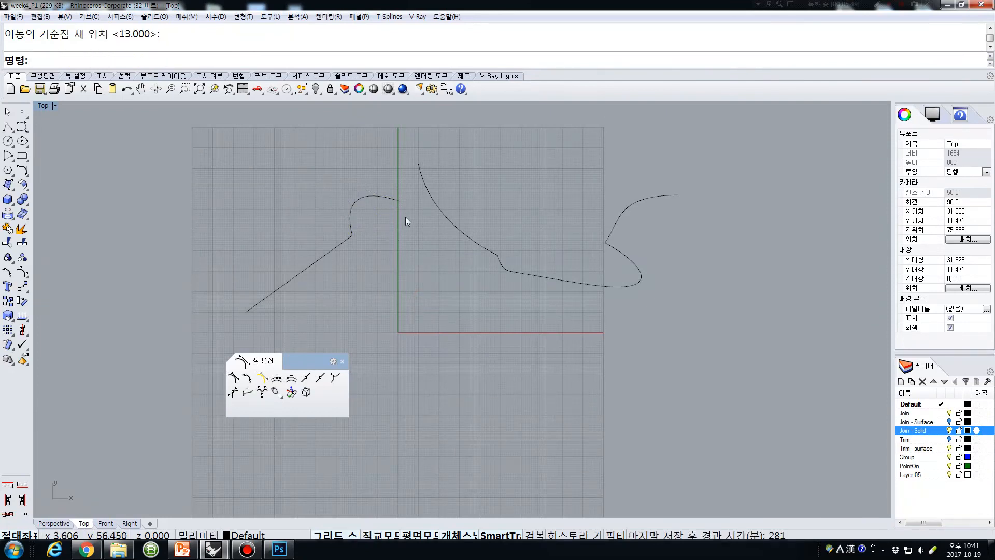
{"action": "left_click", "coordinate": [380, 201]}
{"action": "left_click", "coordinate": [271, 285]}
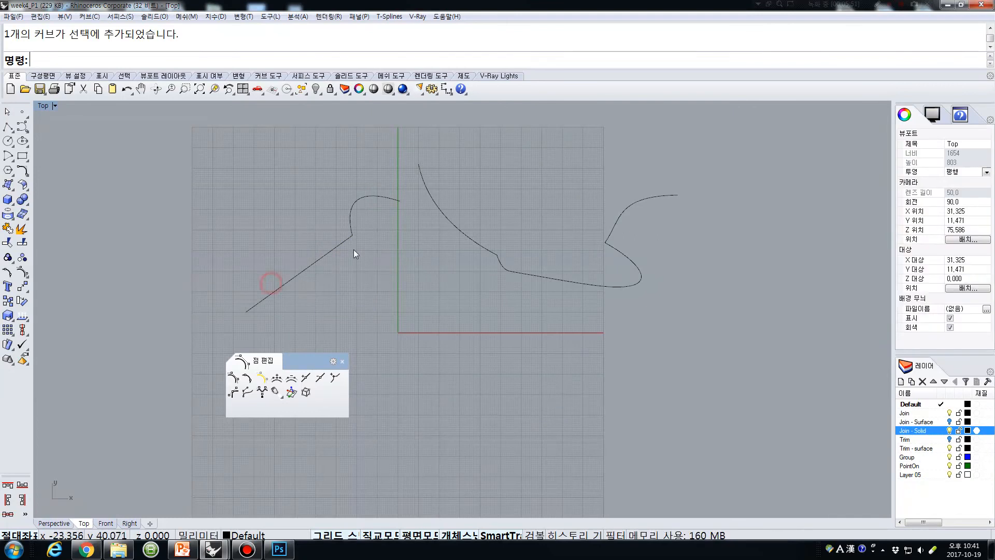